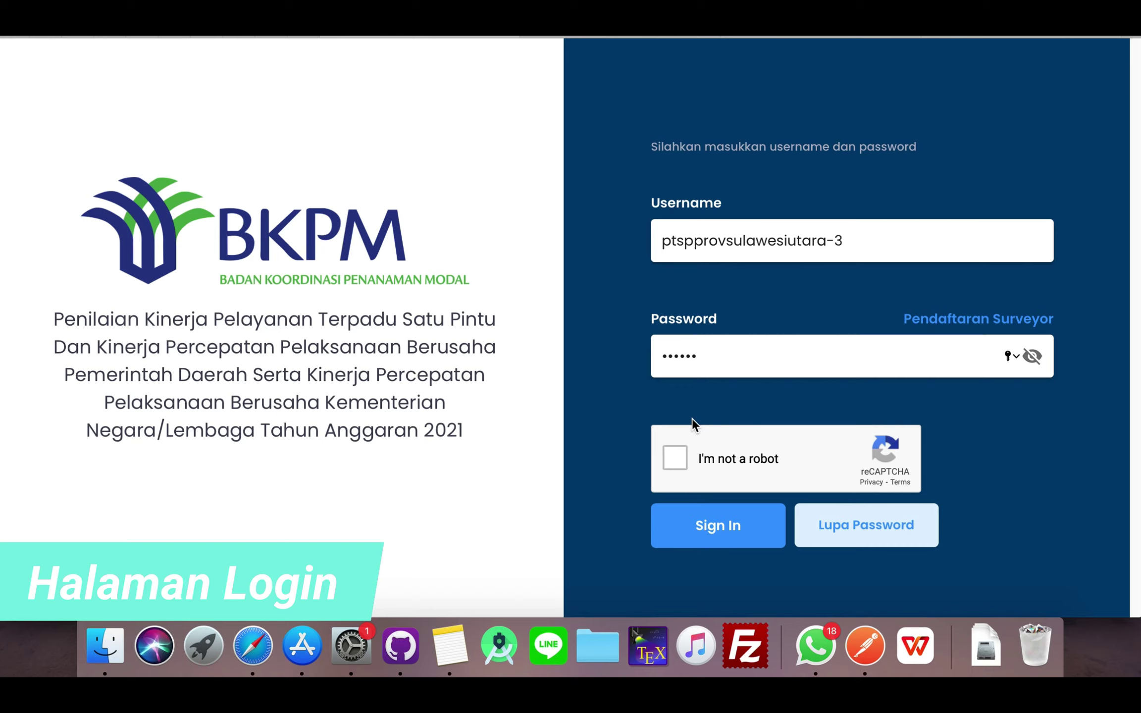
- Pass the reCAPTCHA by selecting the three stair images, then sign in to the portal
left_click(679, 457)
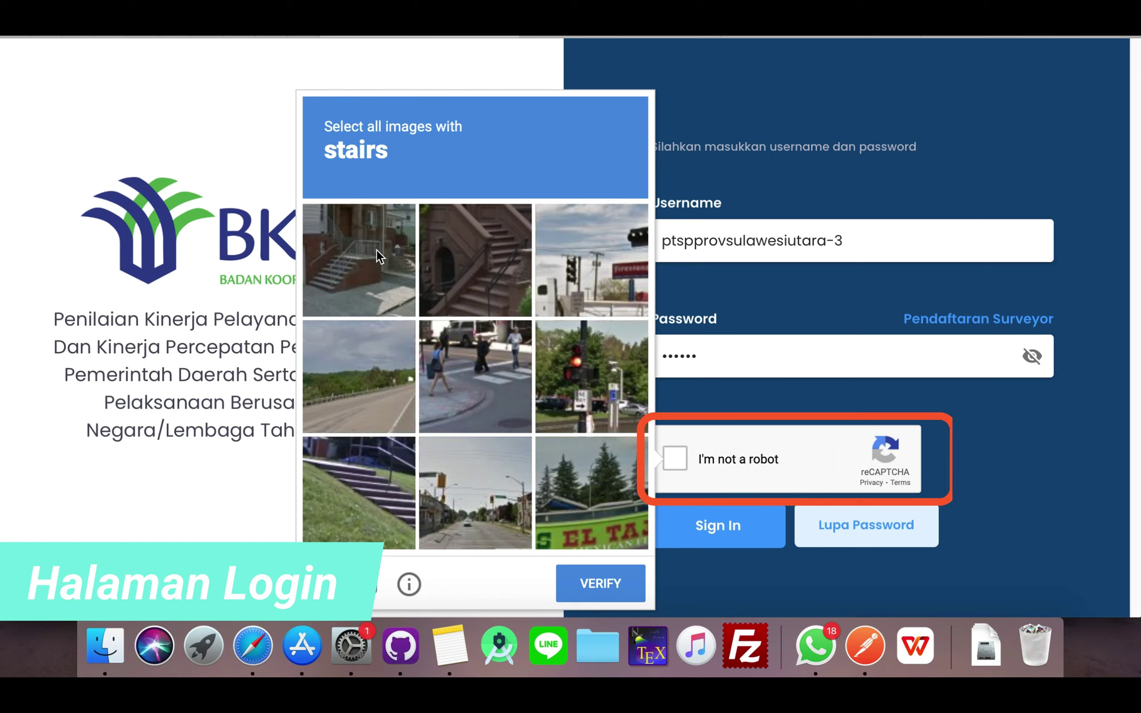
left_click(382, 266)
left_click(461, 265)
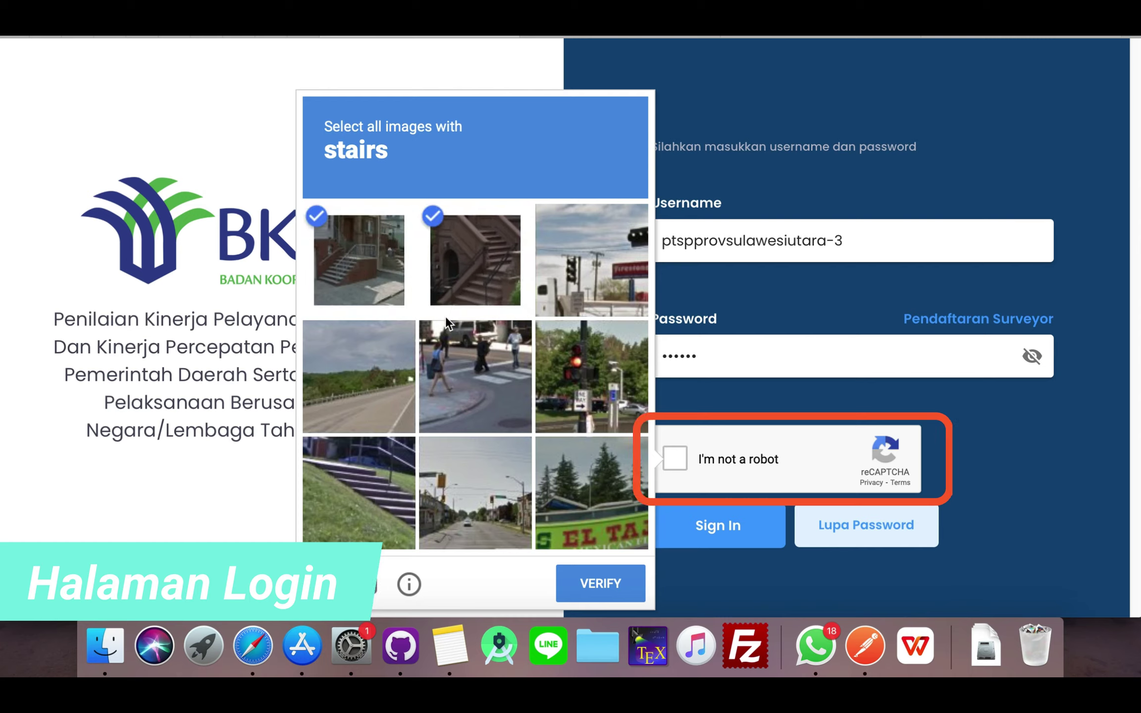
left_click(368, 463)
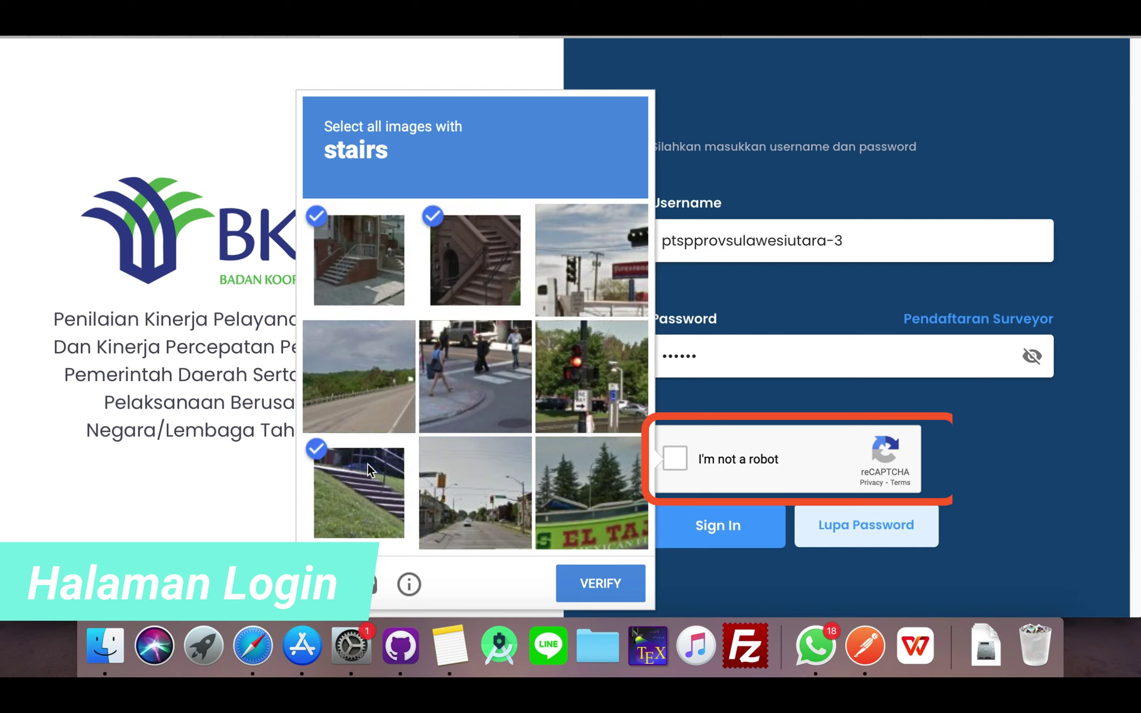
left_click(604, 585)
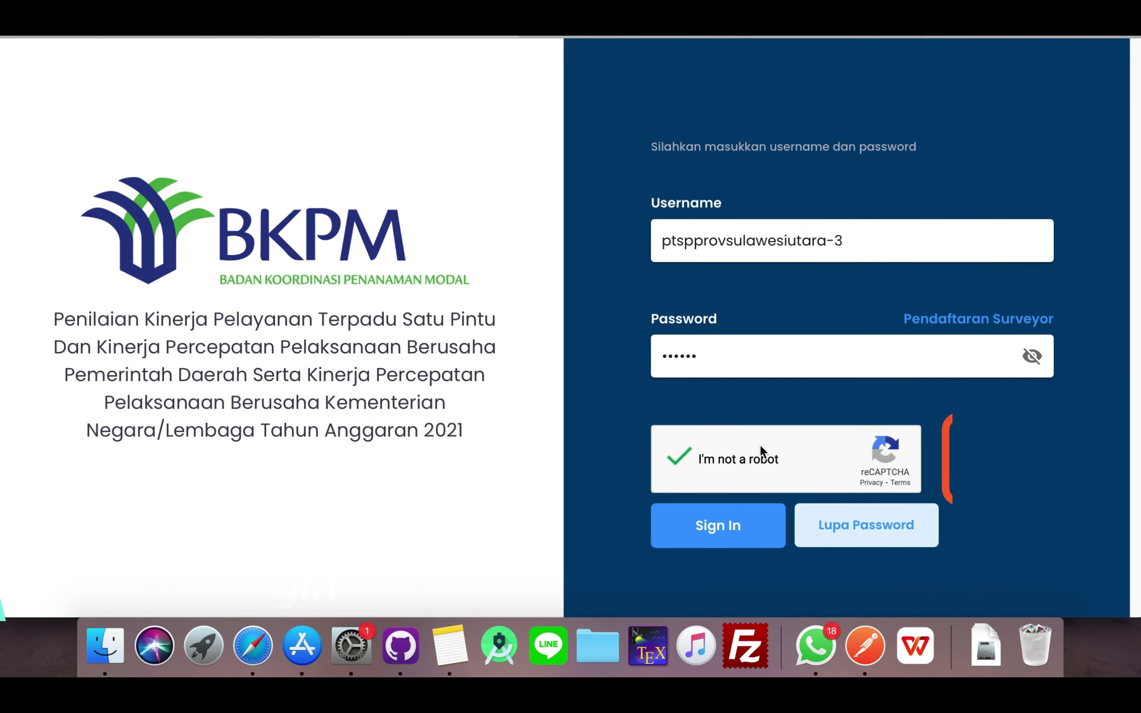
left_click(712, 530)
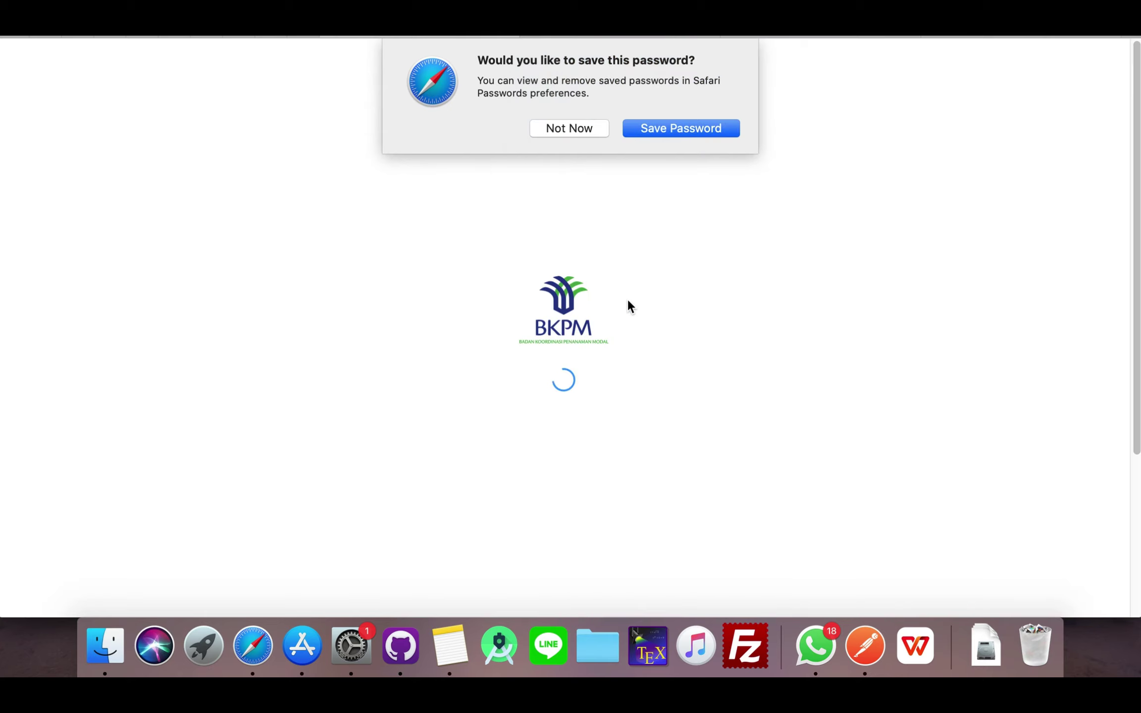
- Decline Safari's password save and dismiss the favourites popup to reveal the dashboard
left_click(576, 132)
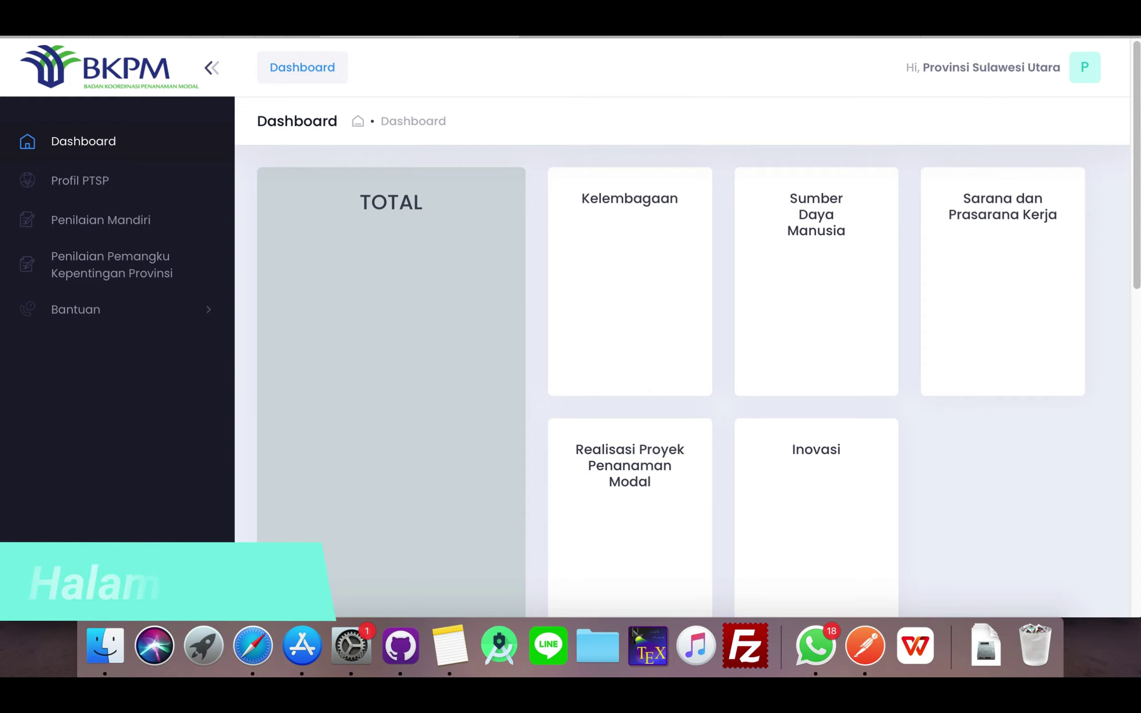
key("super+l")
key("Escape")
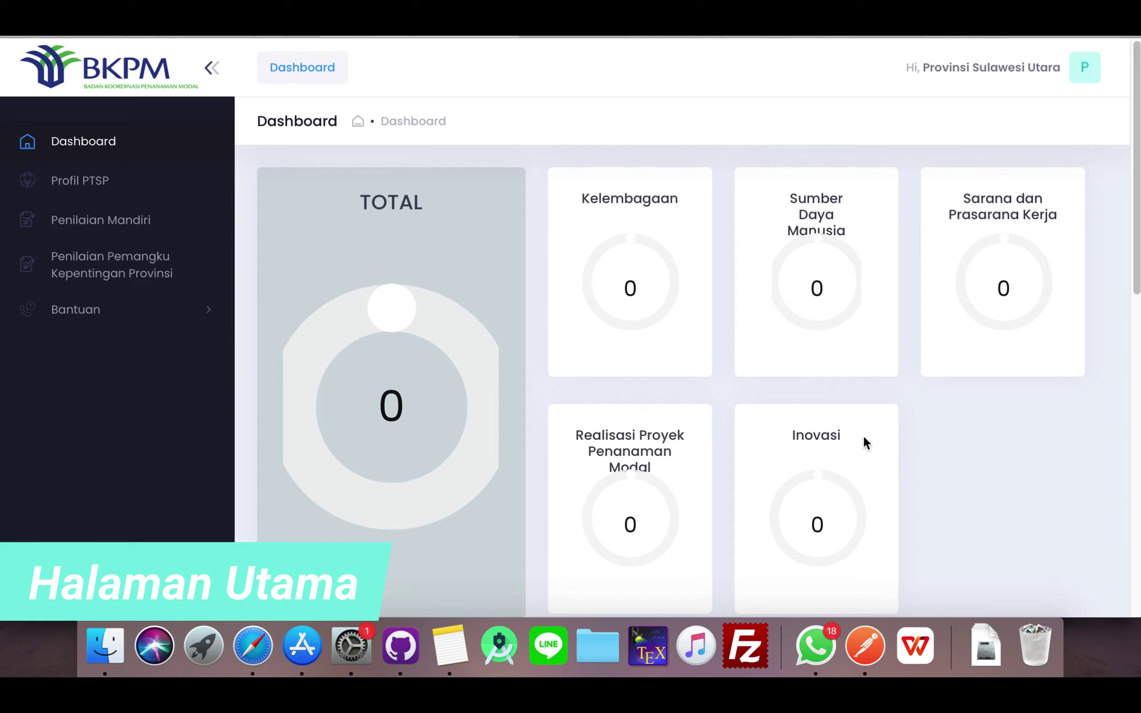
scroll(602, 337, "down", 10)
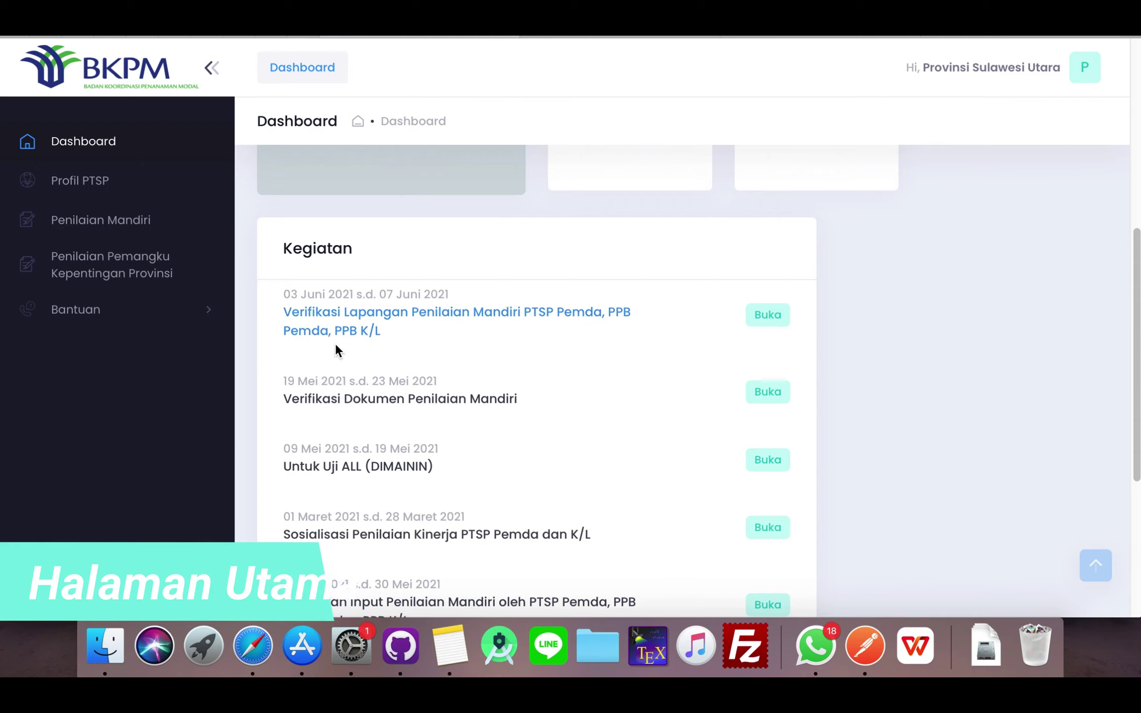
scroll(586, 362, "down", 1)
scroll(586, 361, "down", 1)
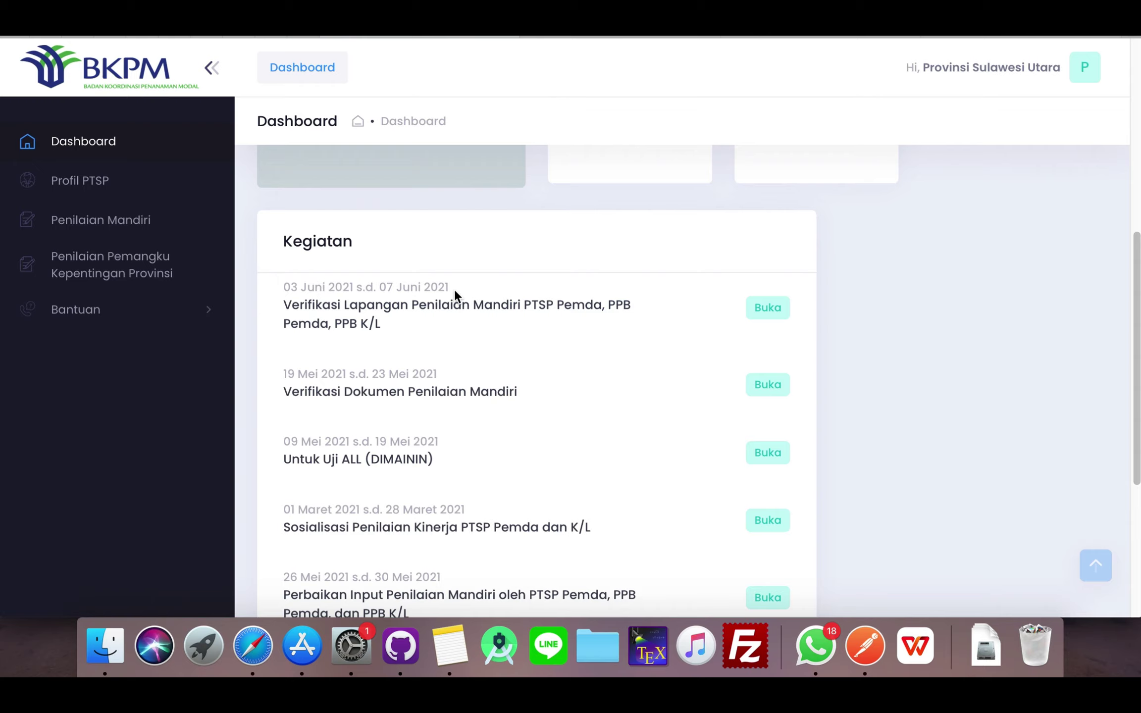
scroll(408, 406, "down", 5)
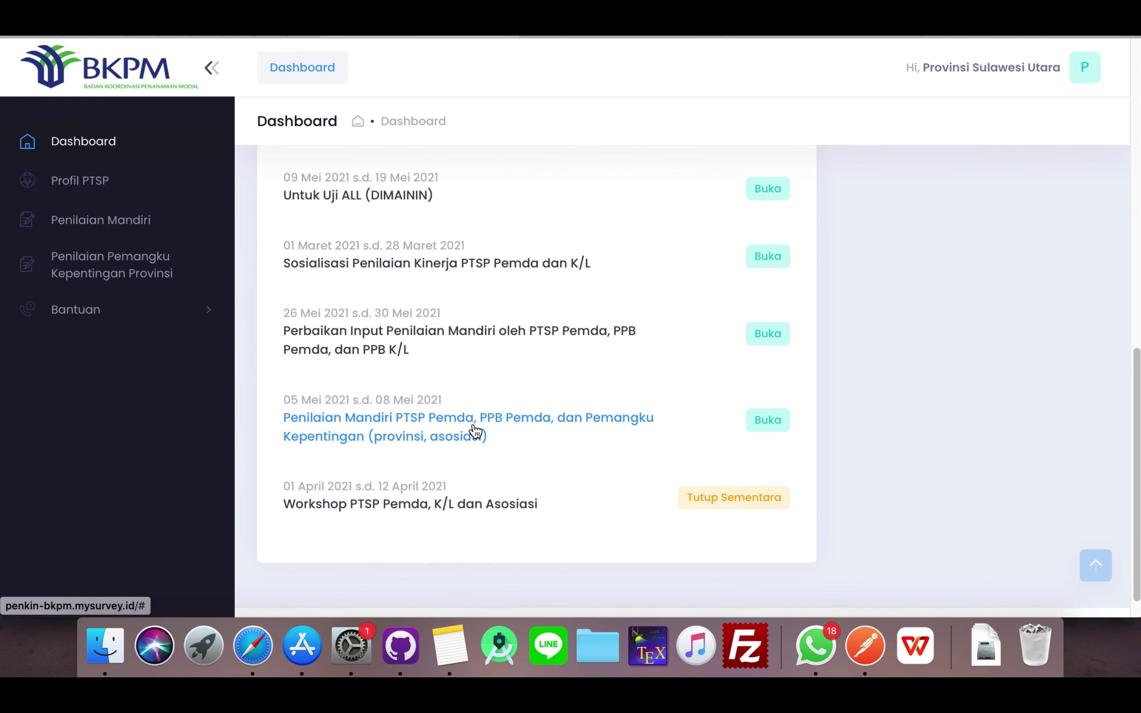
scroll(509, 399, "up", 12)
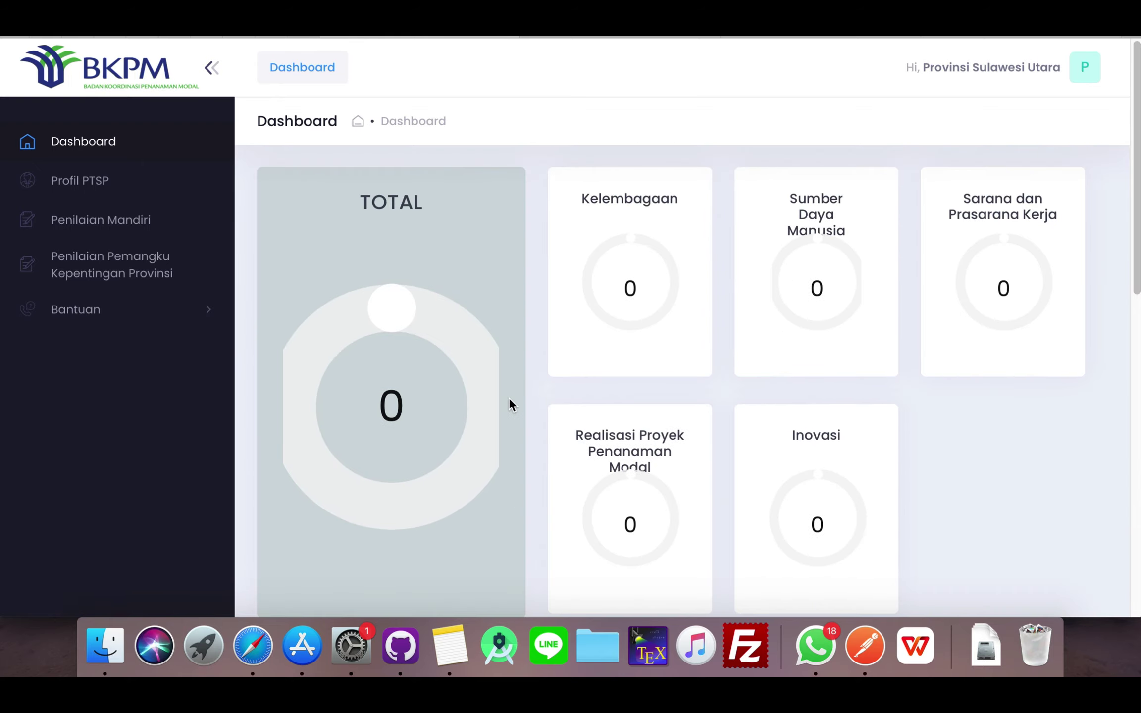
- Open Profil PTSP, acknowledge the notice, and set nomenklatur compliance to Sesuai
left_click(95, 186)
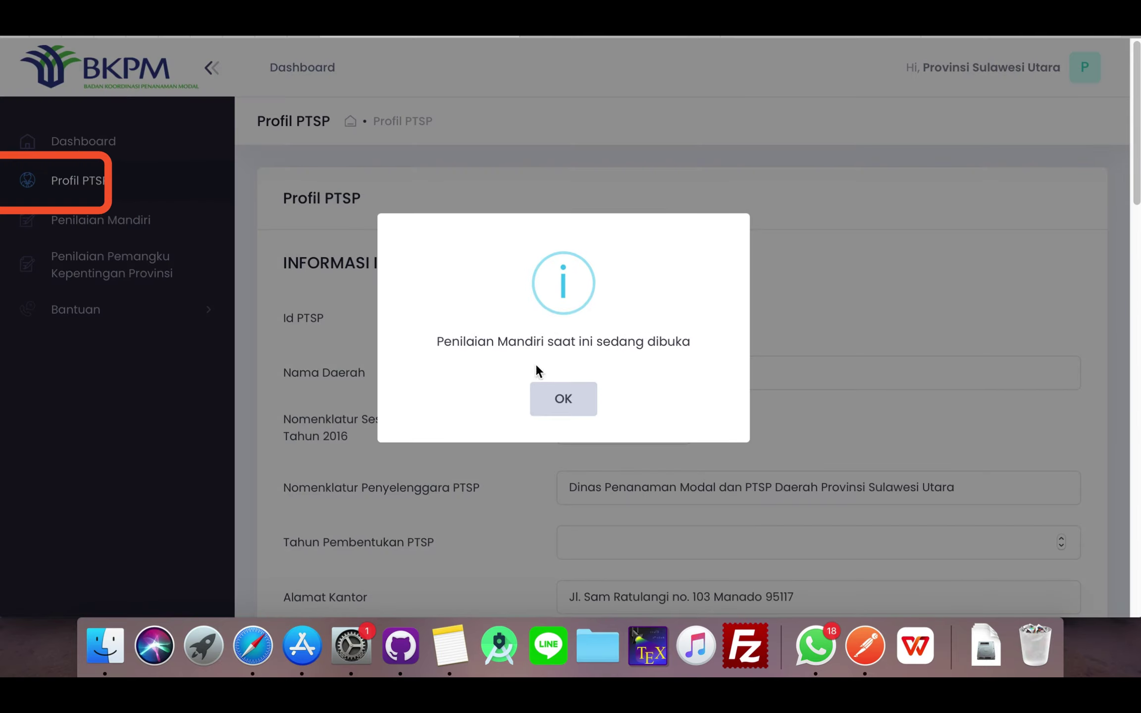
left_click(551, 396)
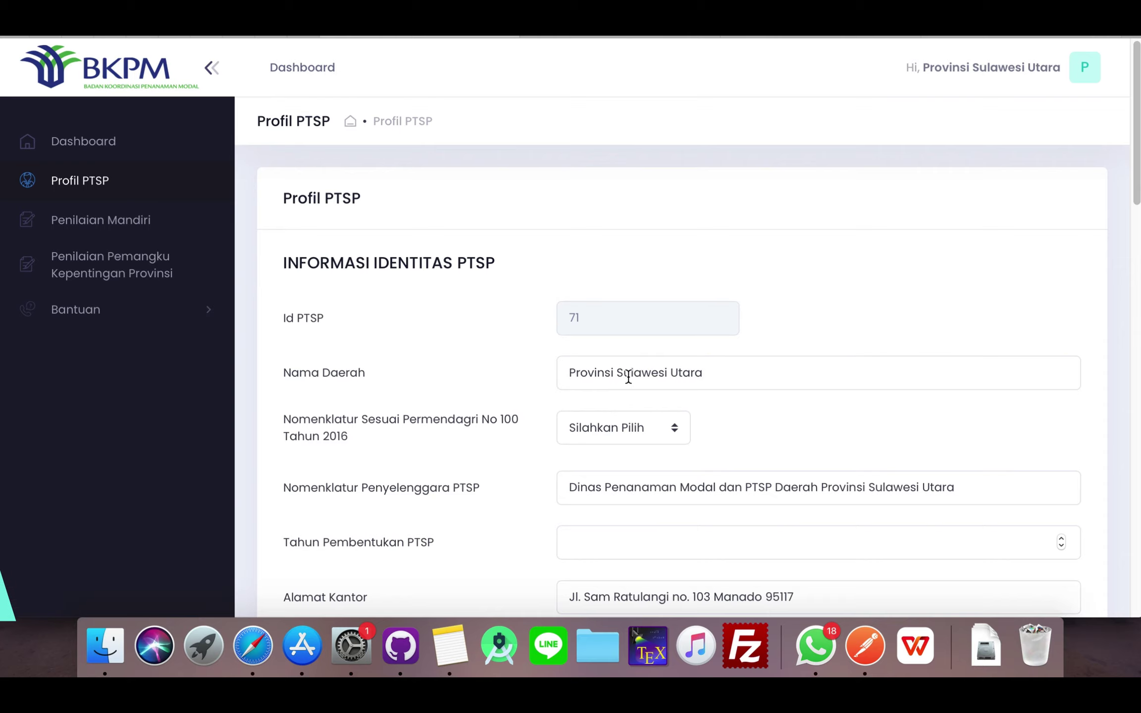
scroll(666, 448, "down", 1)
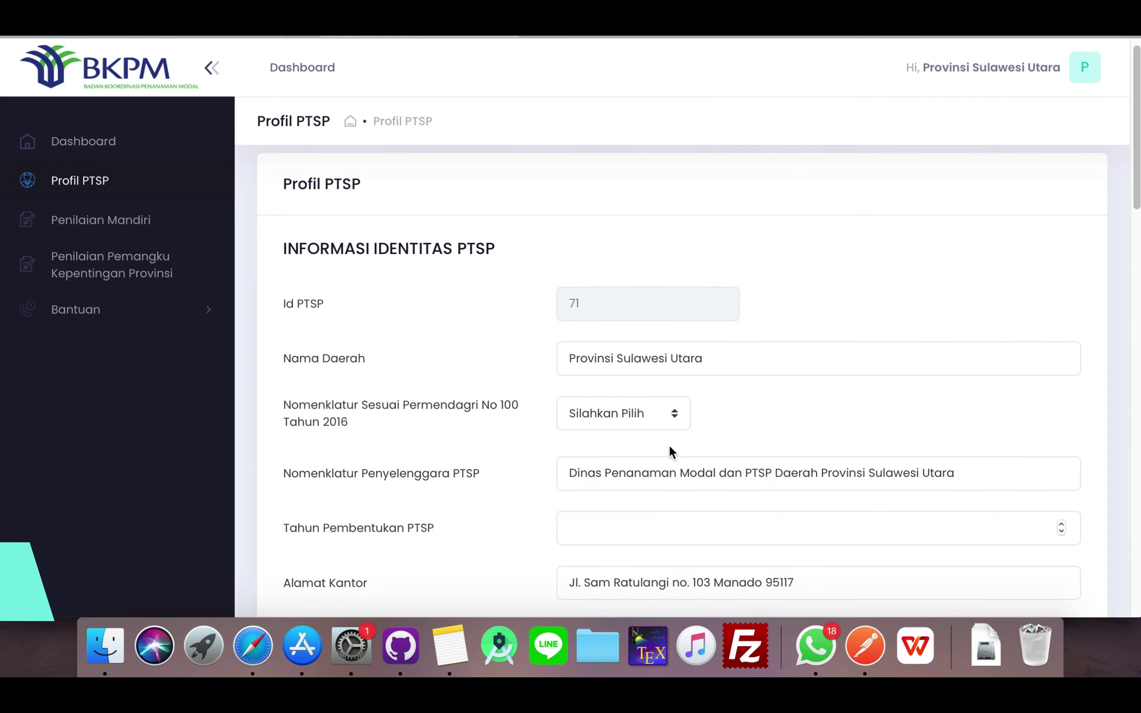
left_click(634, 417)
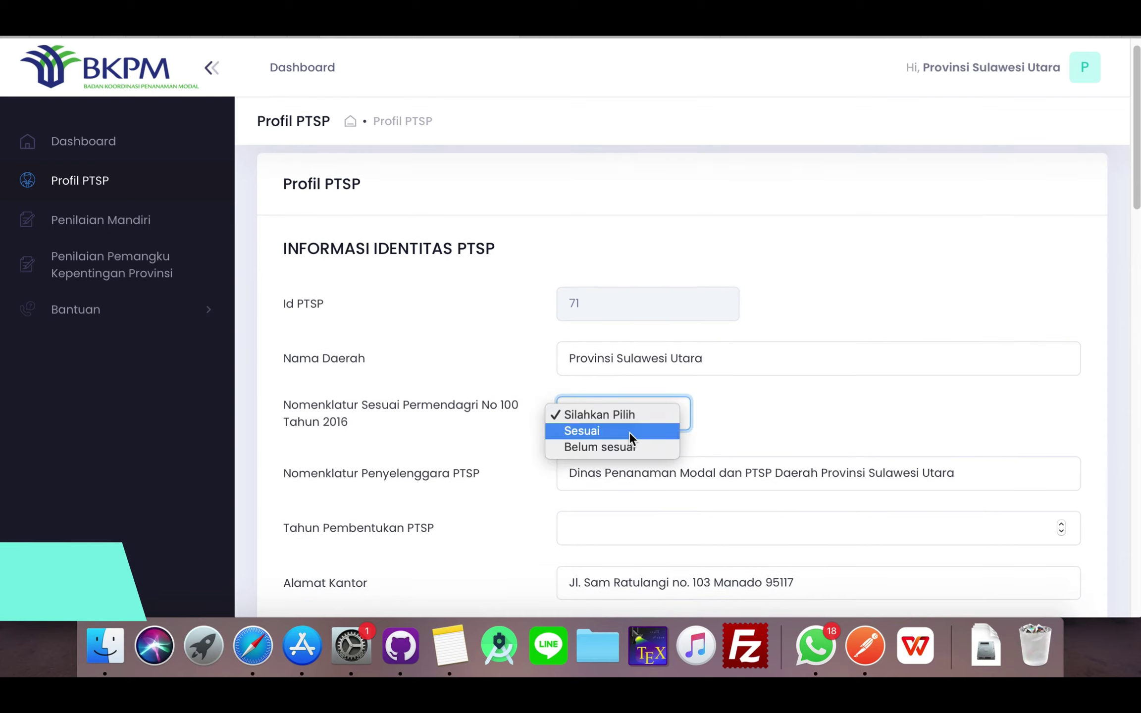
left_click(629, 432)
scroll(718, 411, "down", 10)
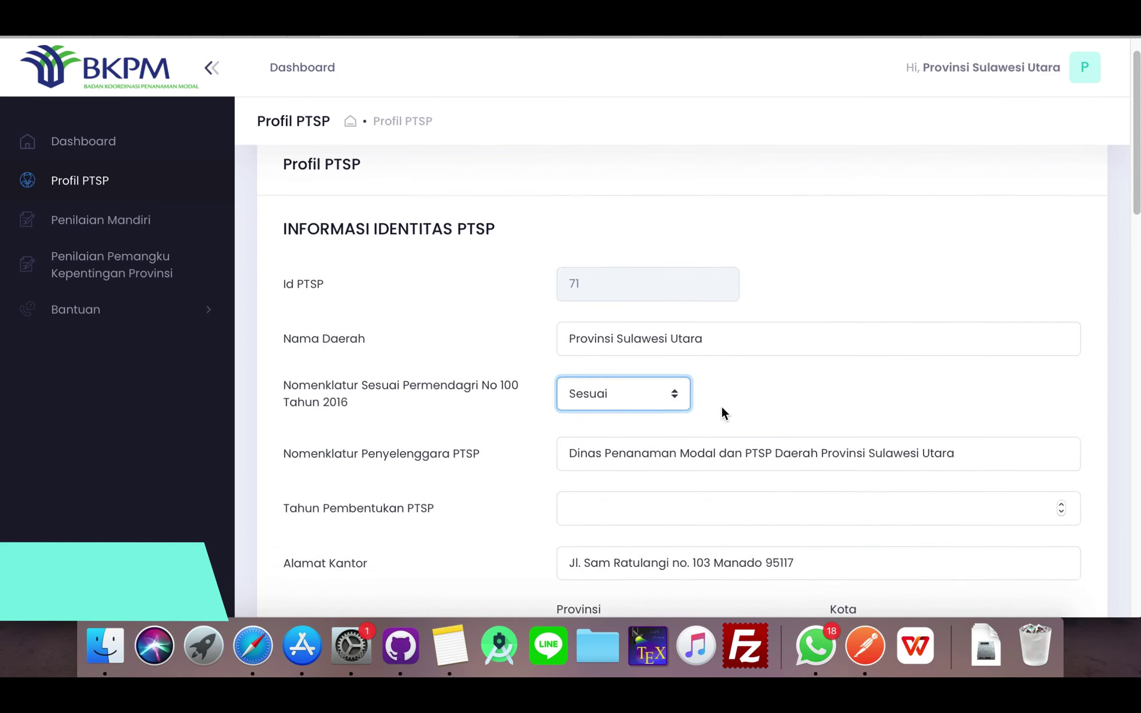
scroll(721, 396, "up", 5)
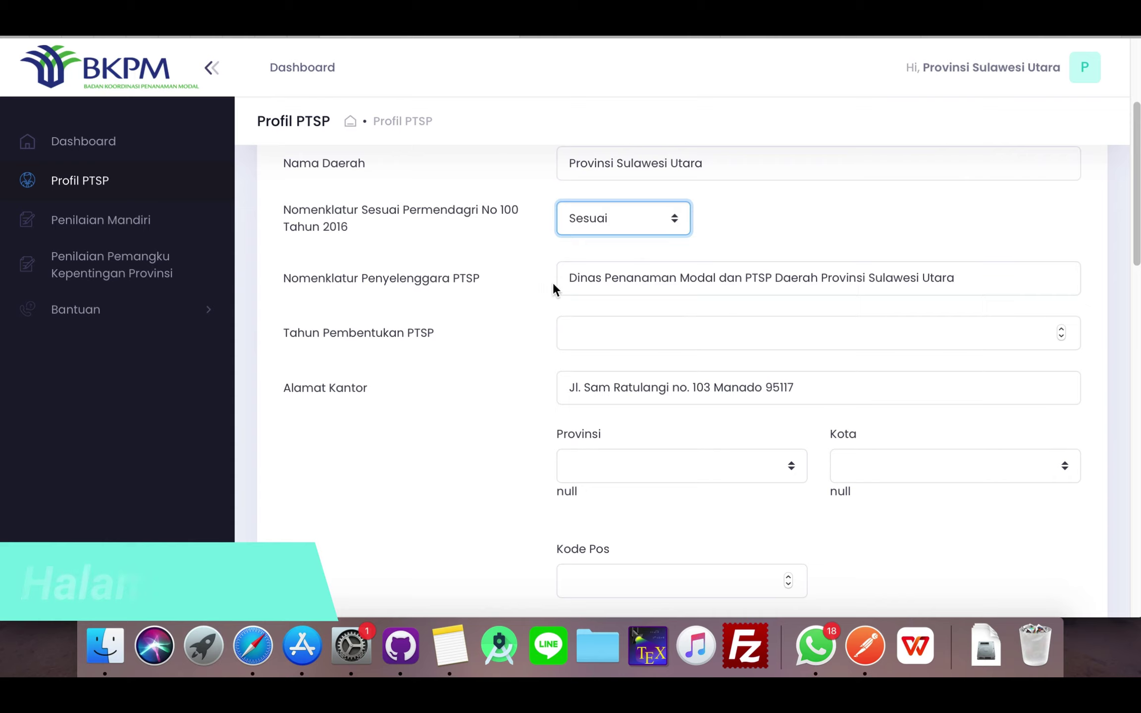
left_click(753, 286)
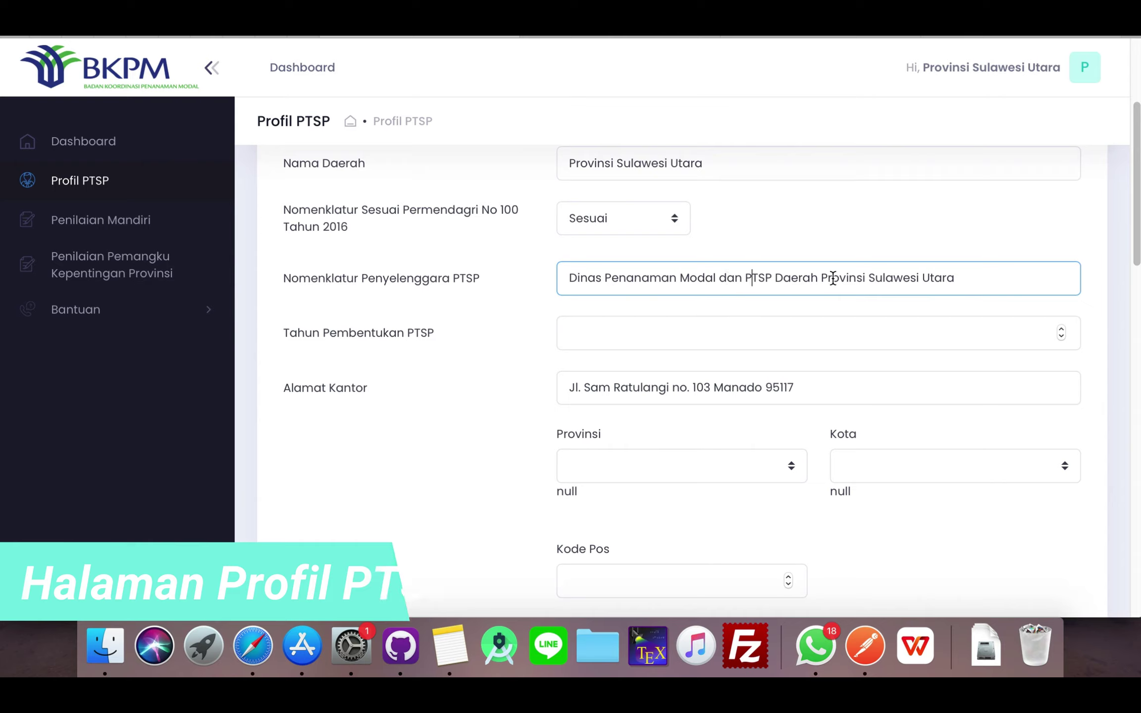
- Enter founding year 2007 and choose Kalimantan Utara as the province
left_click(620, 333)
type("2007")
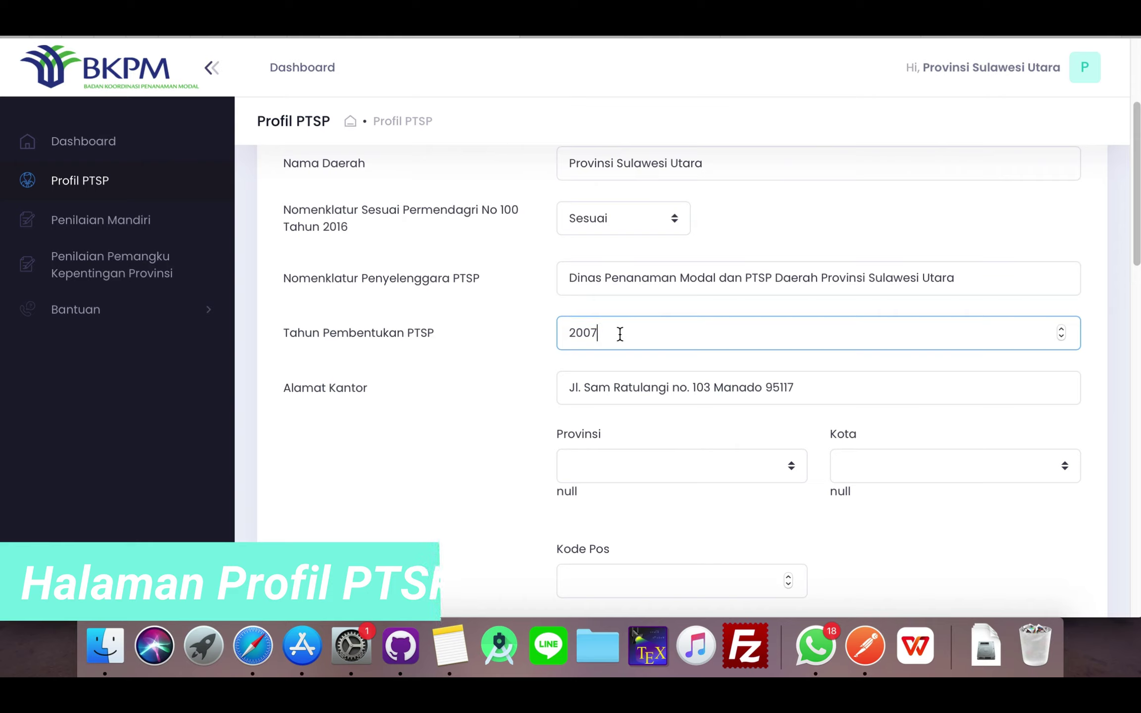
left_click(799, 391)
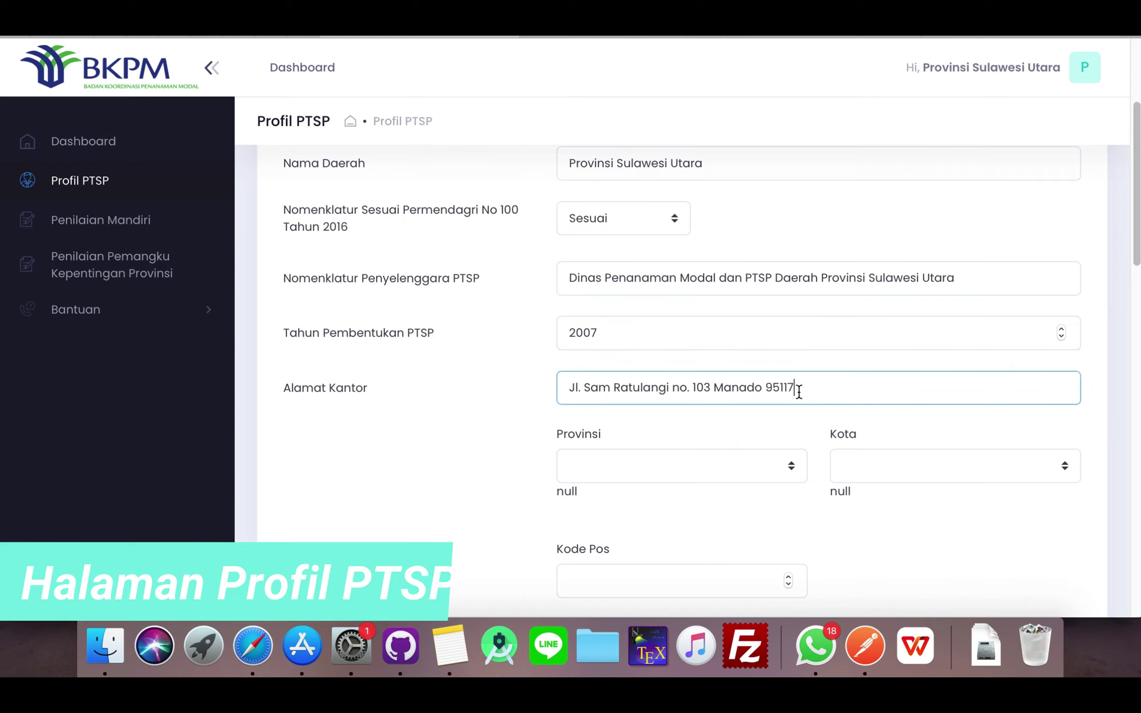
left_click(655, 467)
scroll(680, 520, "down", 8)
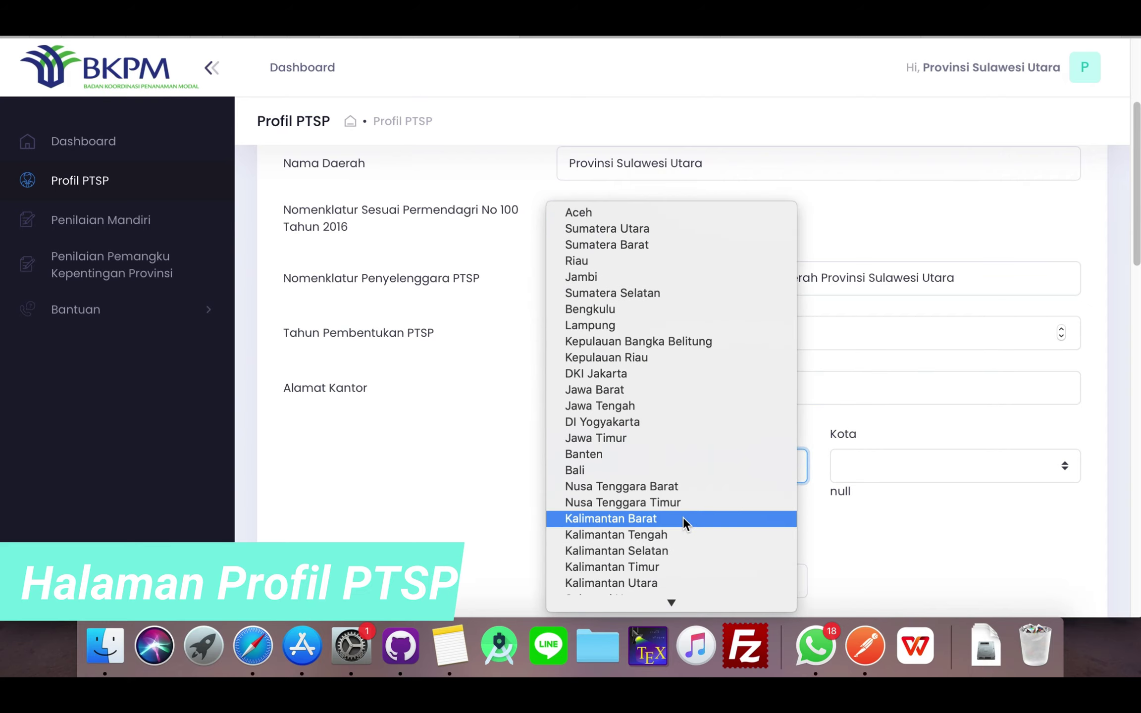
scroll(678, 502, "down", 3)
left_click(650, 440)
- Choose KAB. MALINAU as the city and move to the postal code field
left_click(857, 473)
left_click(936, 468)
left_click(940, 466)
left_click(929, 485)
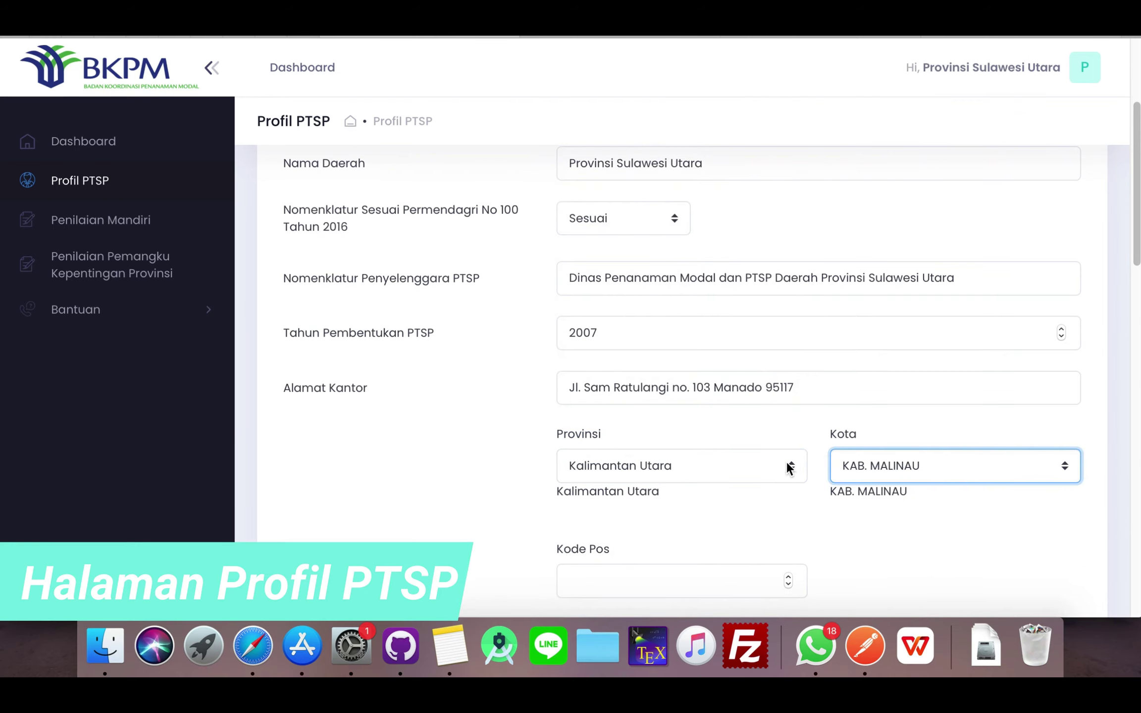
scroll(784, 471, "down", 1)
scroll(784, 471, "down", 5)
left_click(673, 321)
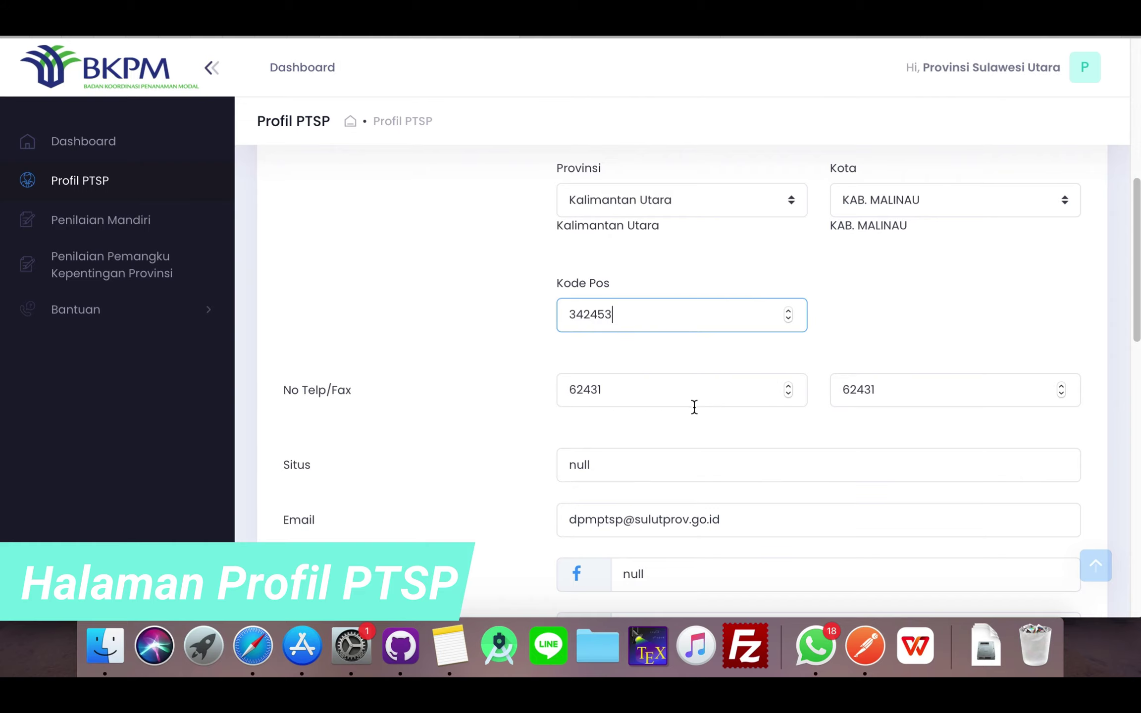
- Set the website address to ptspsulawesiutara.go.id
scroll(626, 459, "down", 1)
left_click_drag(619, 444, 551, 438)
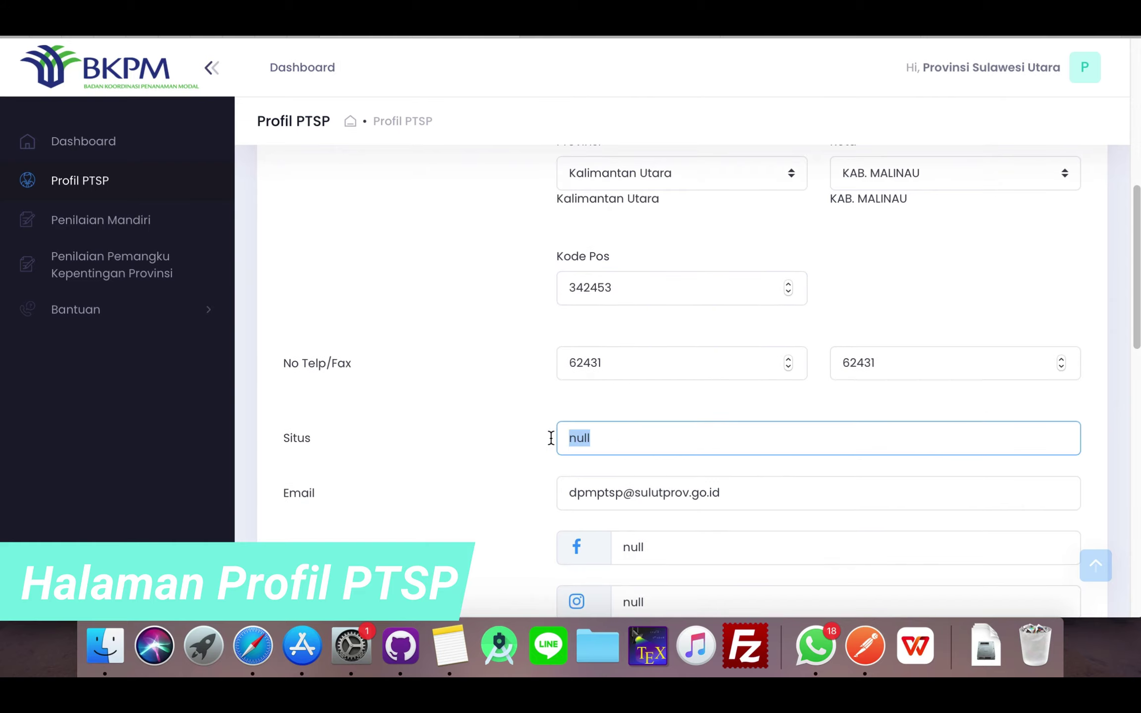
type("spsulawesiutara")
type(".go.id")
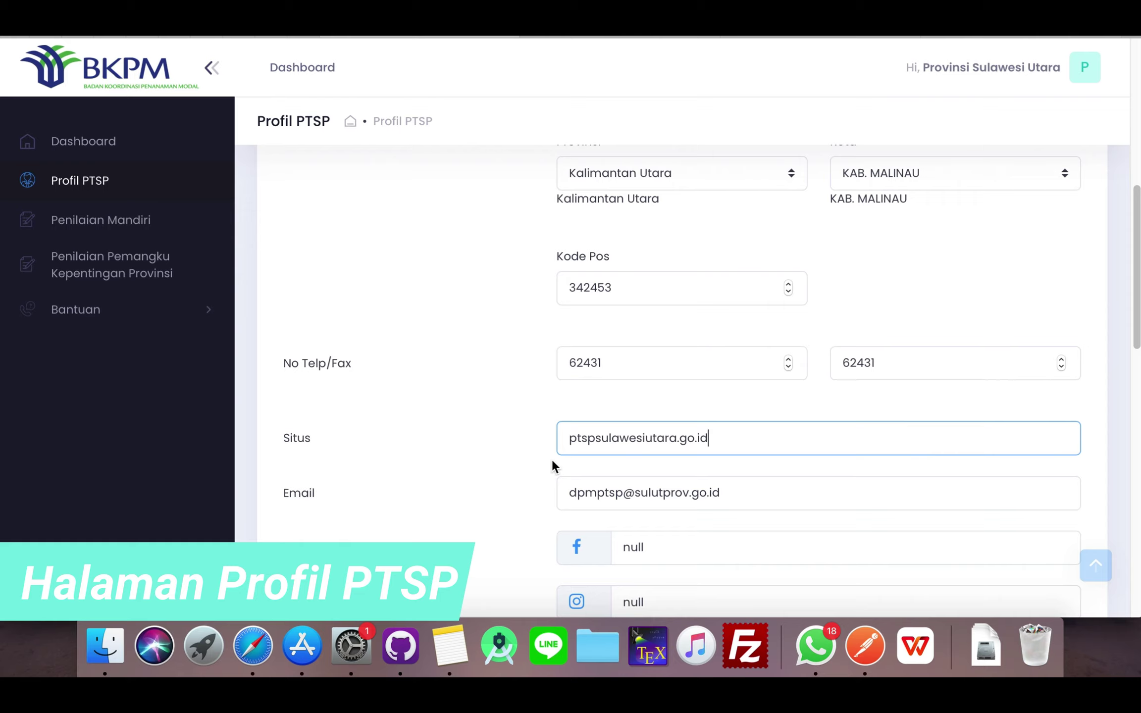
- Replace the Facebook null with ptspsulawesiutara copied from the website address
scroll(552, 459, "down", 3)
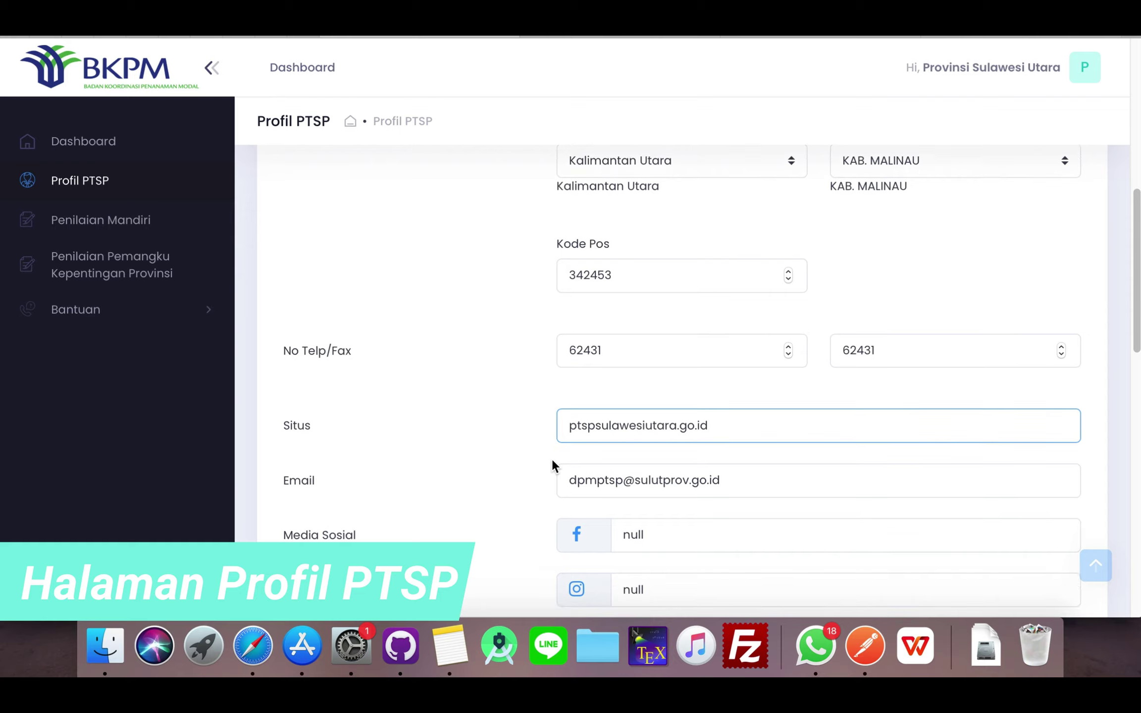
scroll(533, 430, "down", 1)
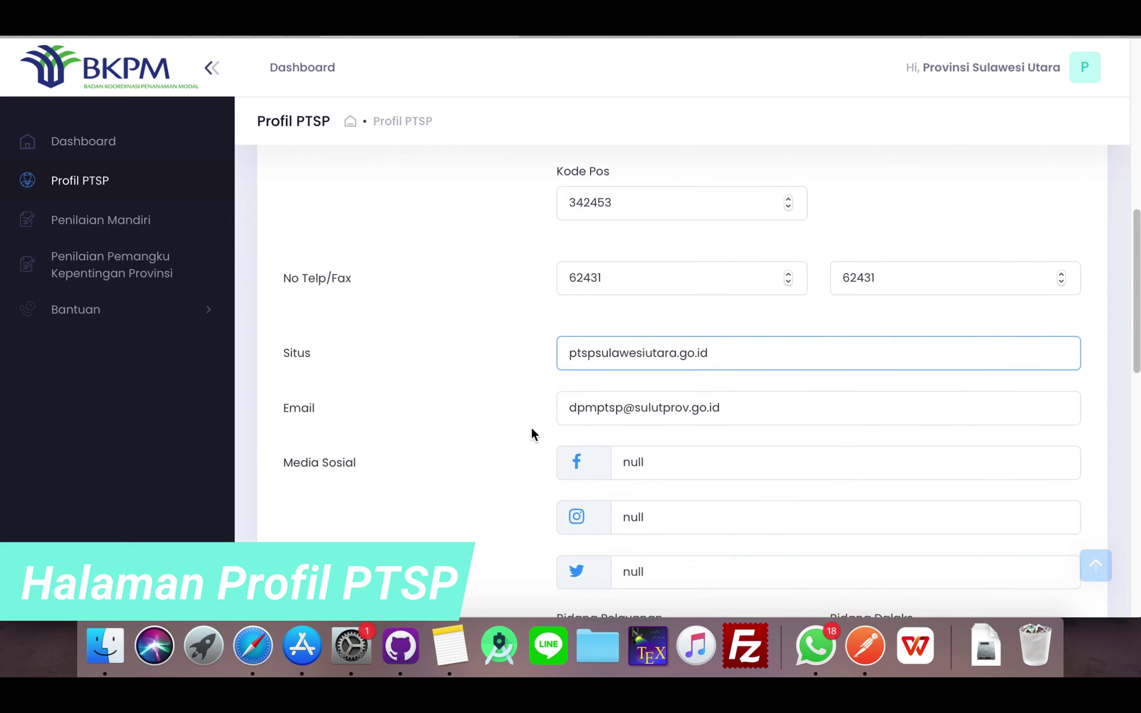
scroll(504, 423, "down", 1)
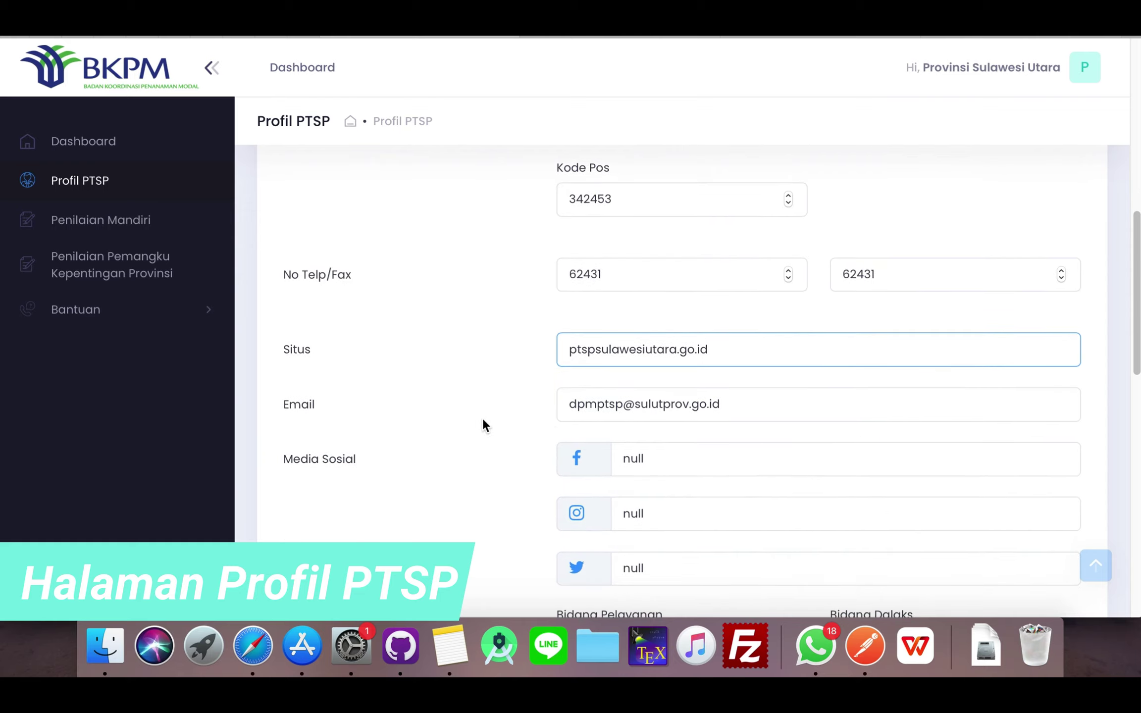
scroll(661, 411, "down", 3)
left_click_drag(654, 435, 610, 434)
key("BackSpace")
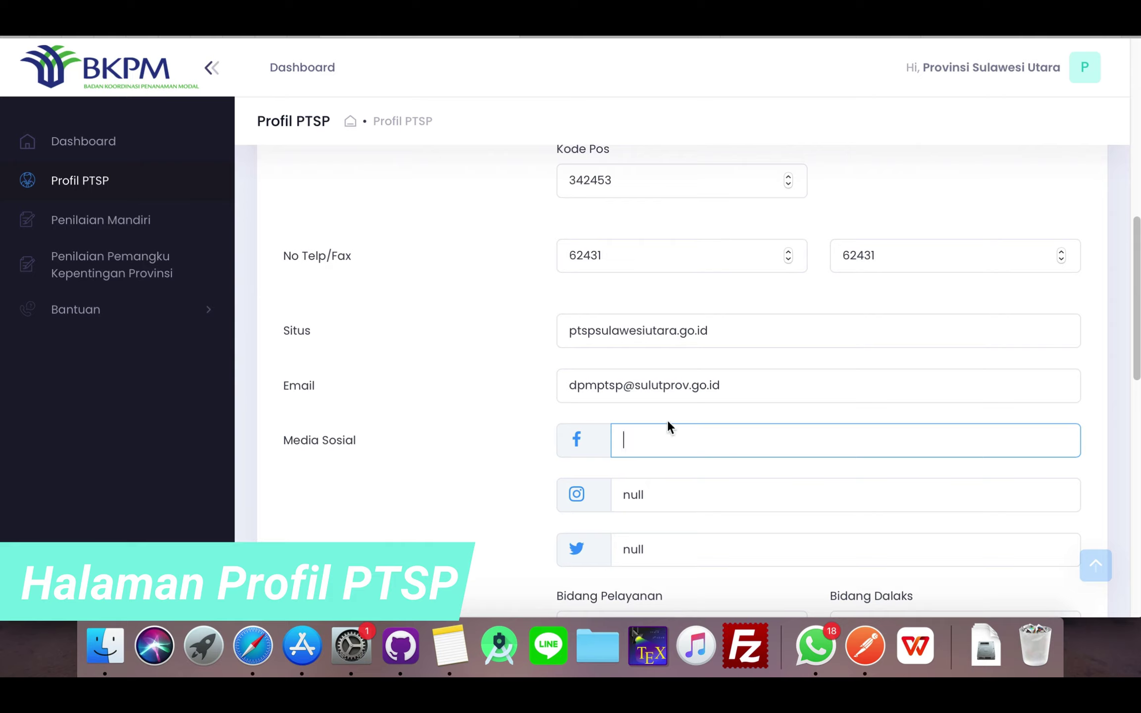
left_click_drag(680, 331, 552, 327)
key("super+c")
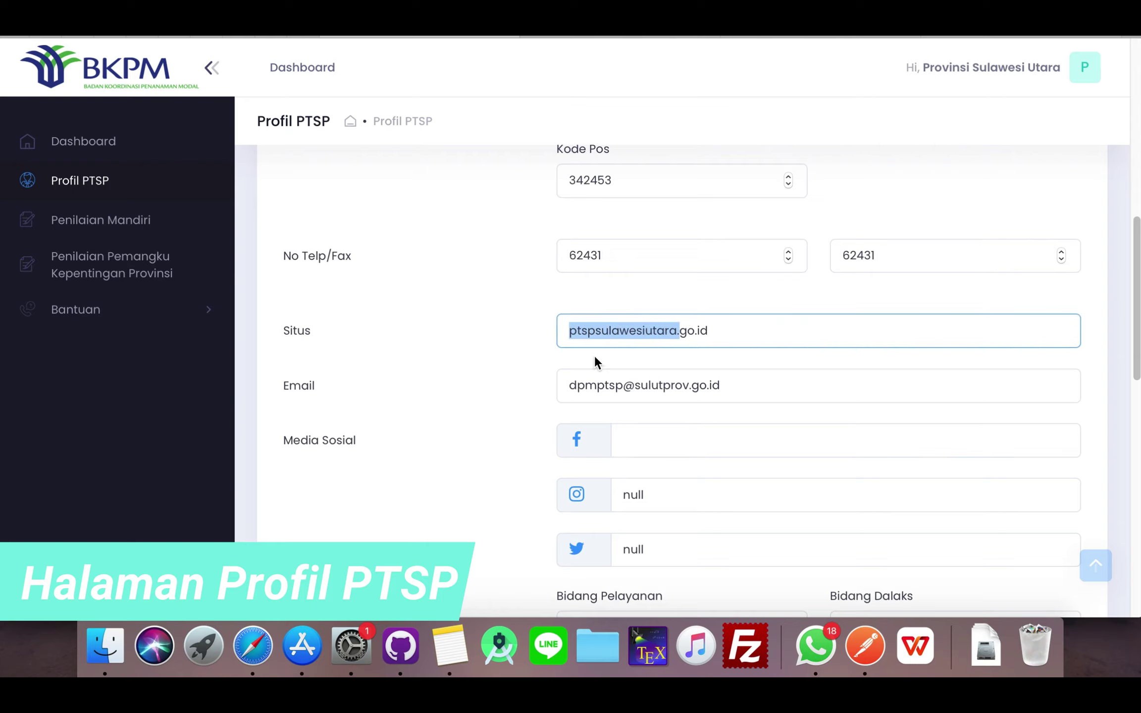
left_click(682, 447)
key("super+v")
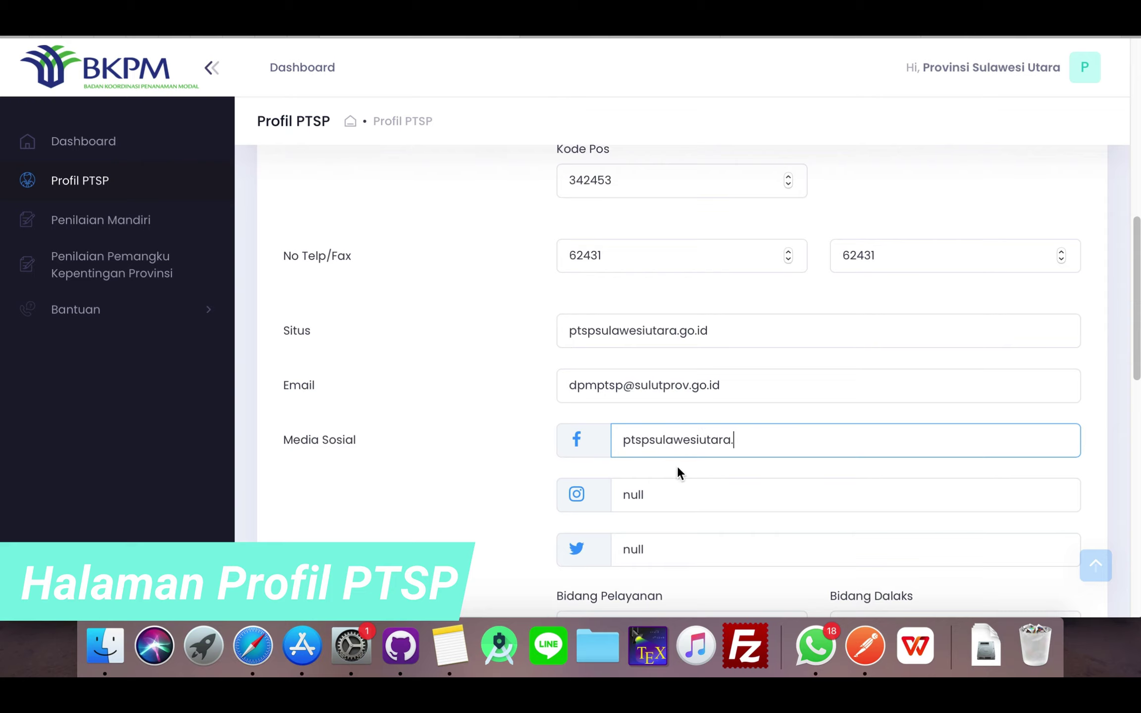
- Paste ptspsulawesiutara over the null Instagram and Twitter entries
left_click_drag(667, 489, 612, 483)
key("super+v")
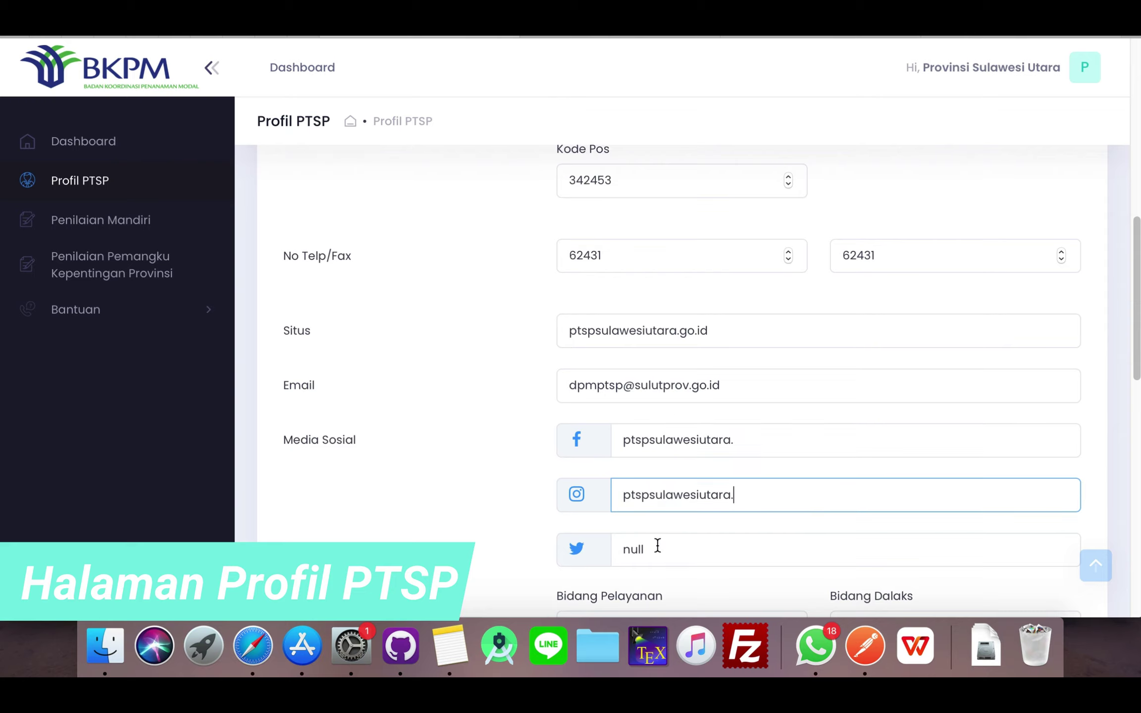
left_click_drag(655, 553, 617, 546)
key("super+v")
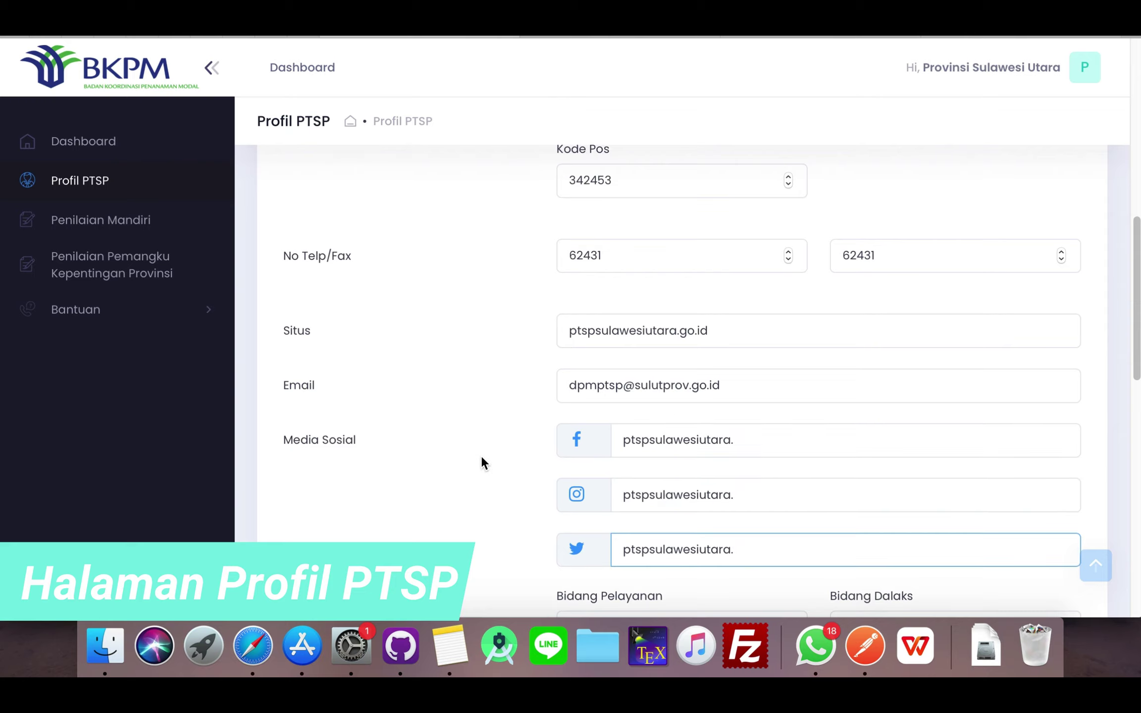
scroll(484, 463, "down", 6)
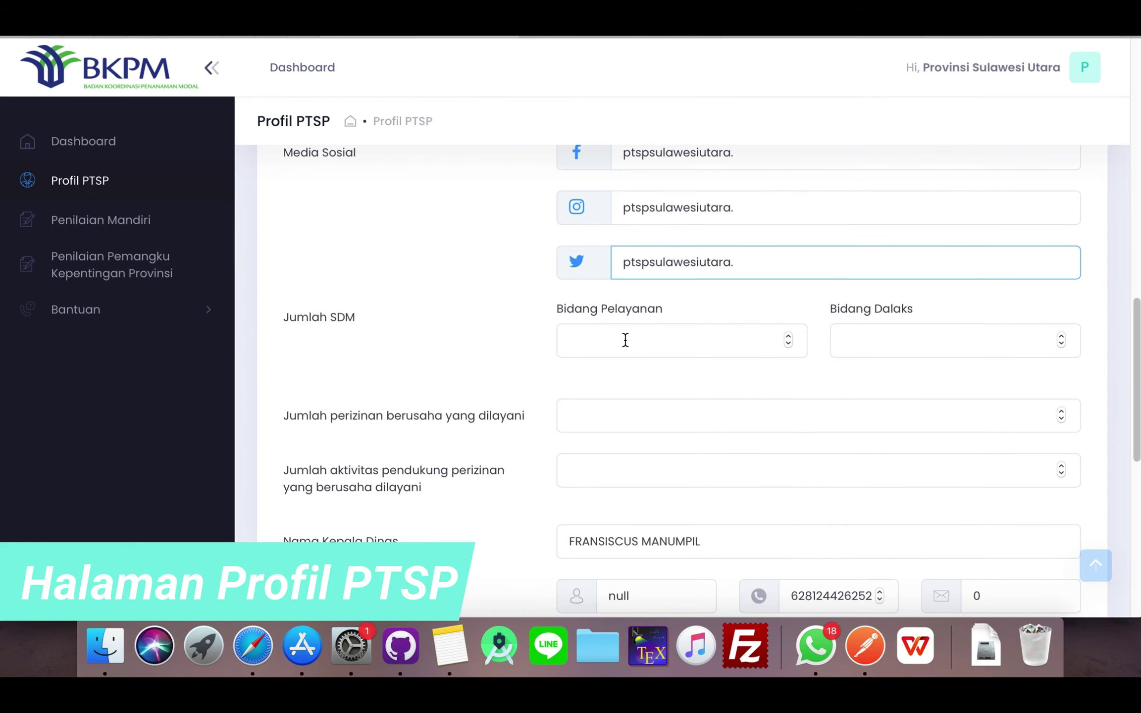
- Enter staff counts 12 and 21, 12 permits served and 23 support activities
left_click(626, 340)
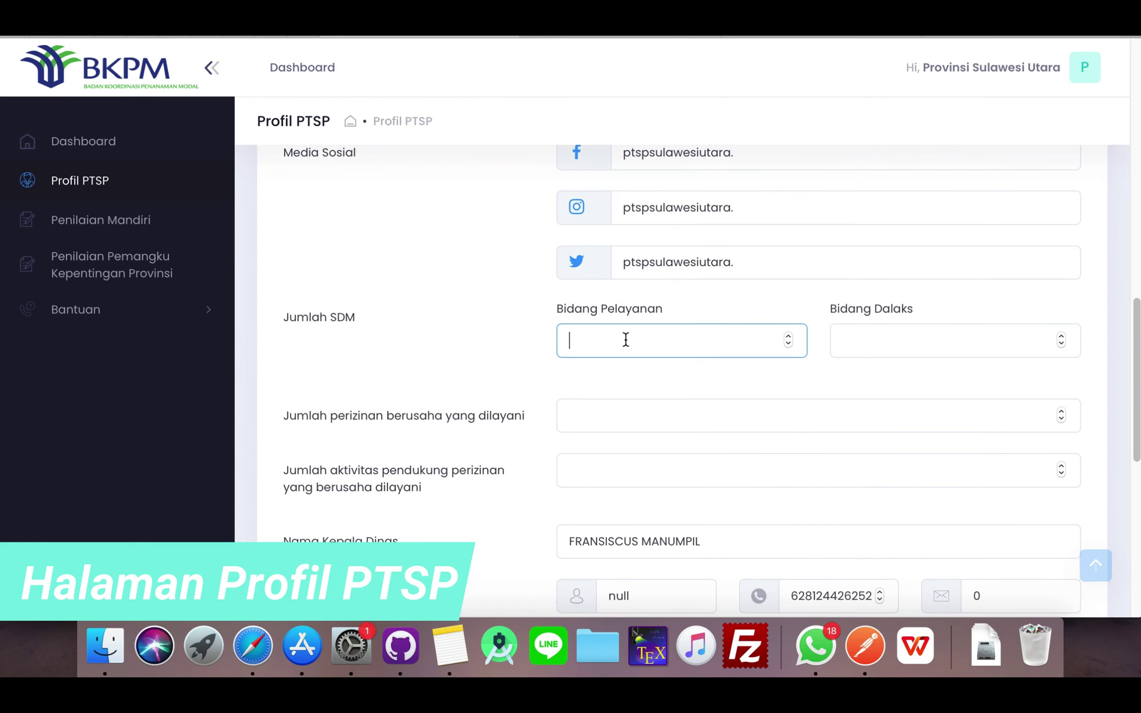
type("12")
left_click(853, 344)
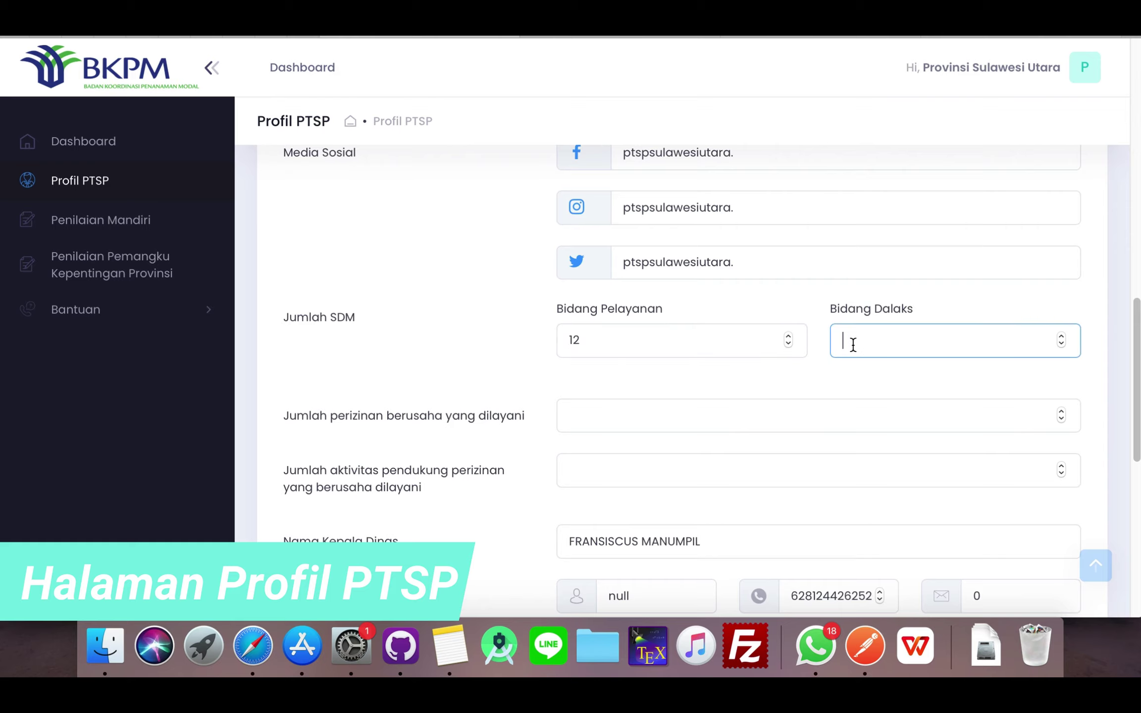
type("3")
scroll(731, 382, "down", 1)
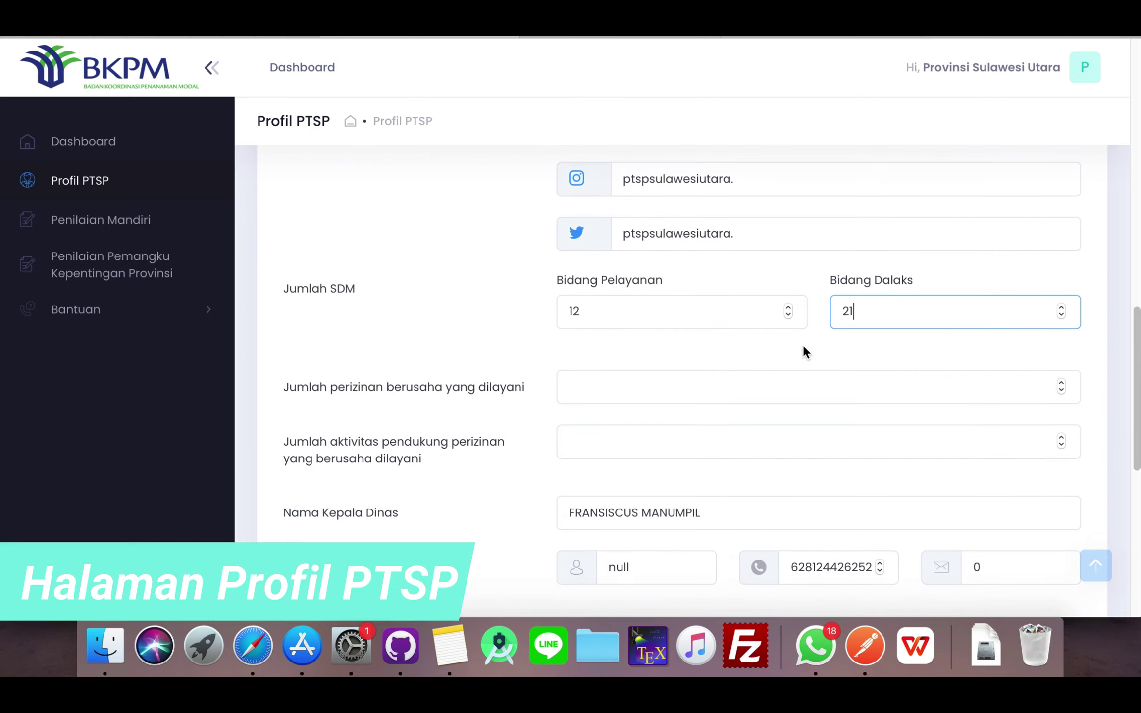
scroll(804, 346, "down", 1)
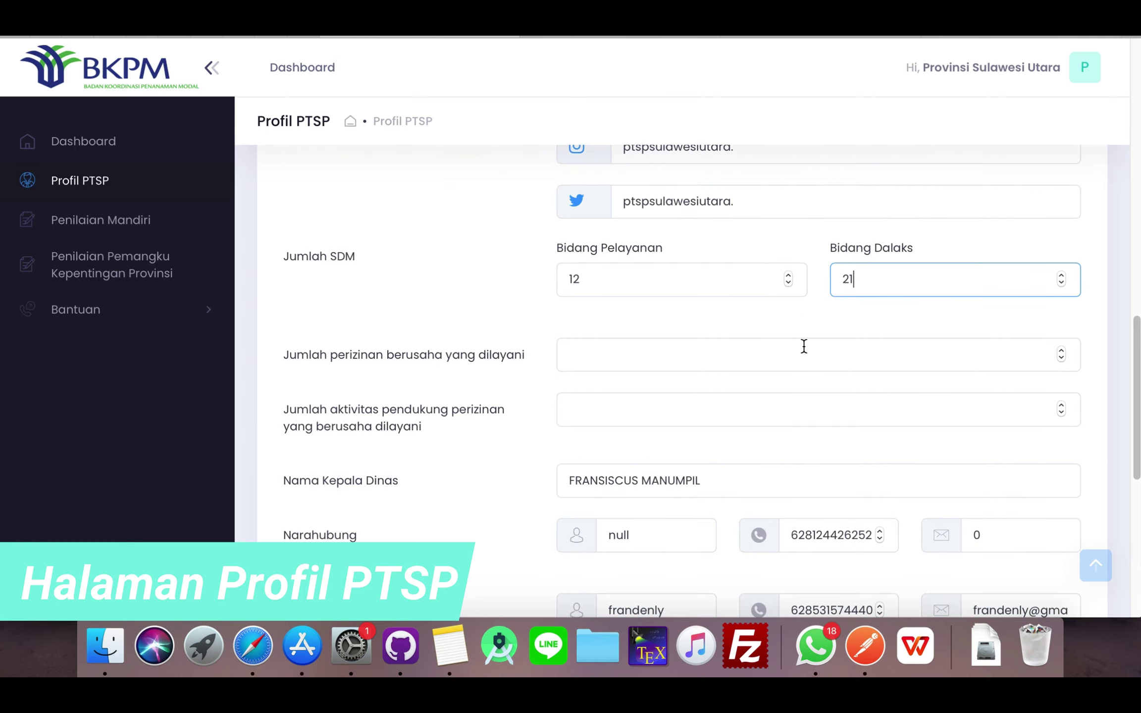
left_click(641, 364)
type("12")
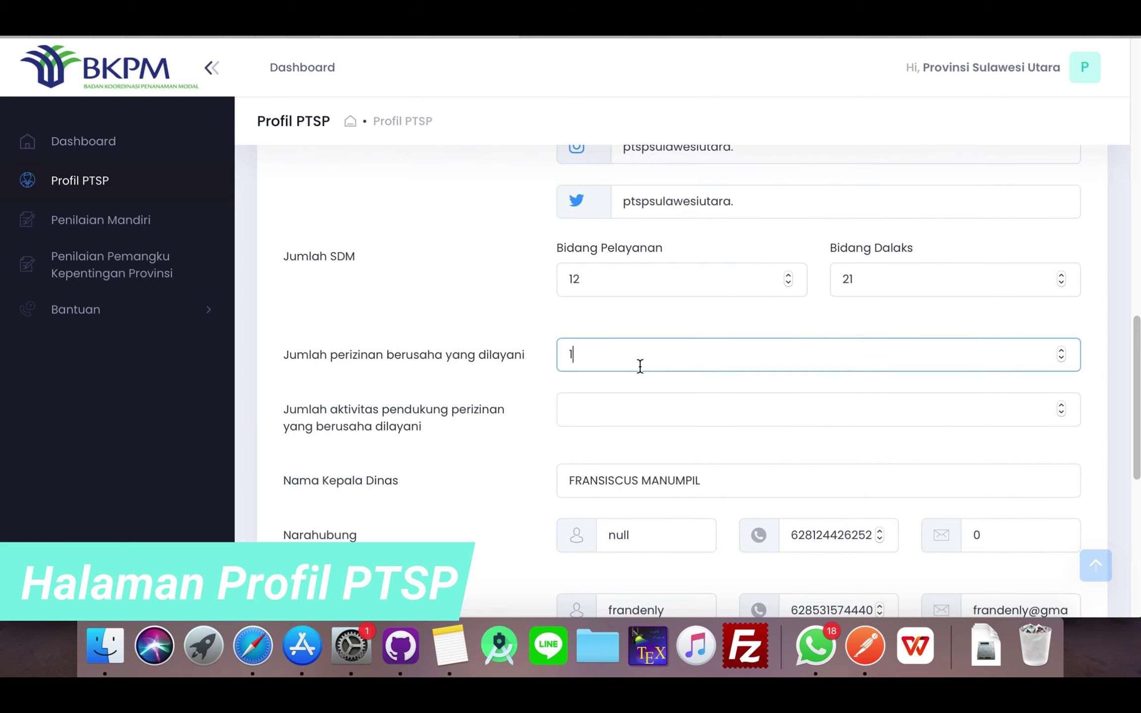
left_click(638, 417)
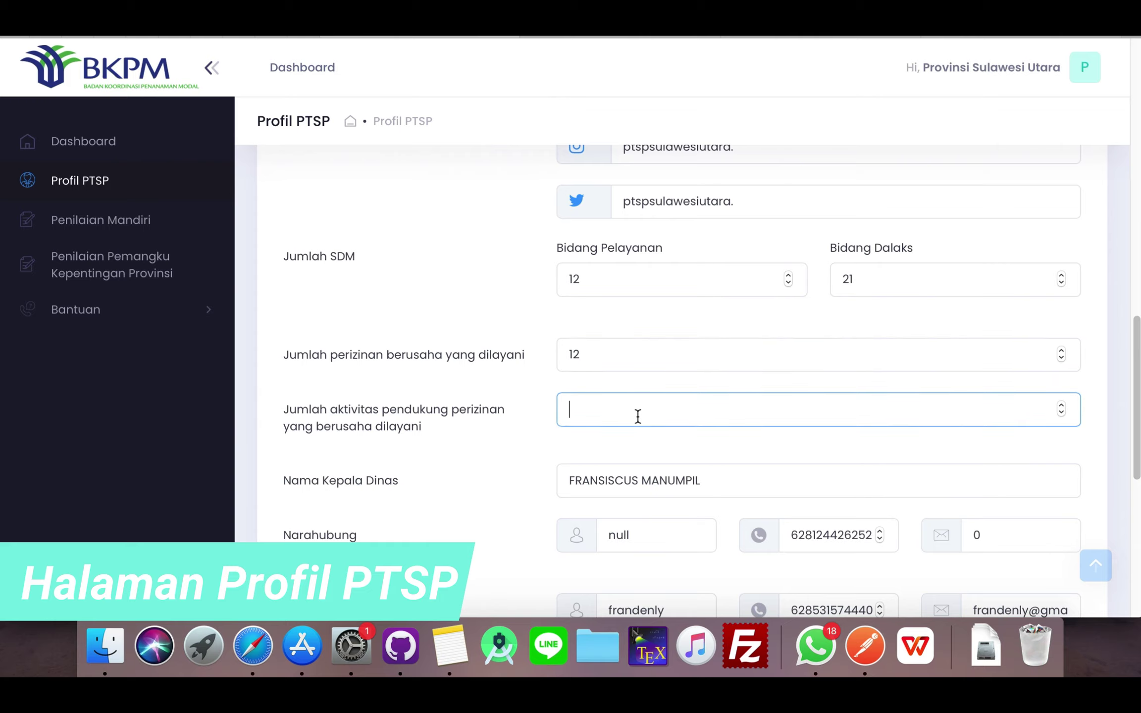
type("23")
- Replace the first contact's null name and placeholder e-mail with the contact's name and Gmail address
scroll(660, 460, "down", 5)
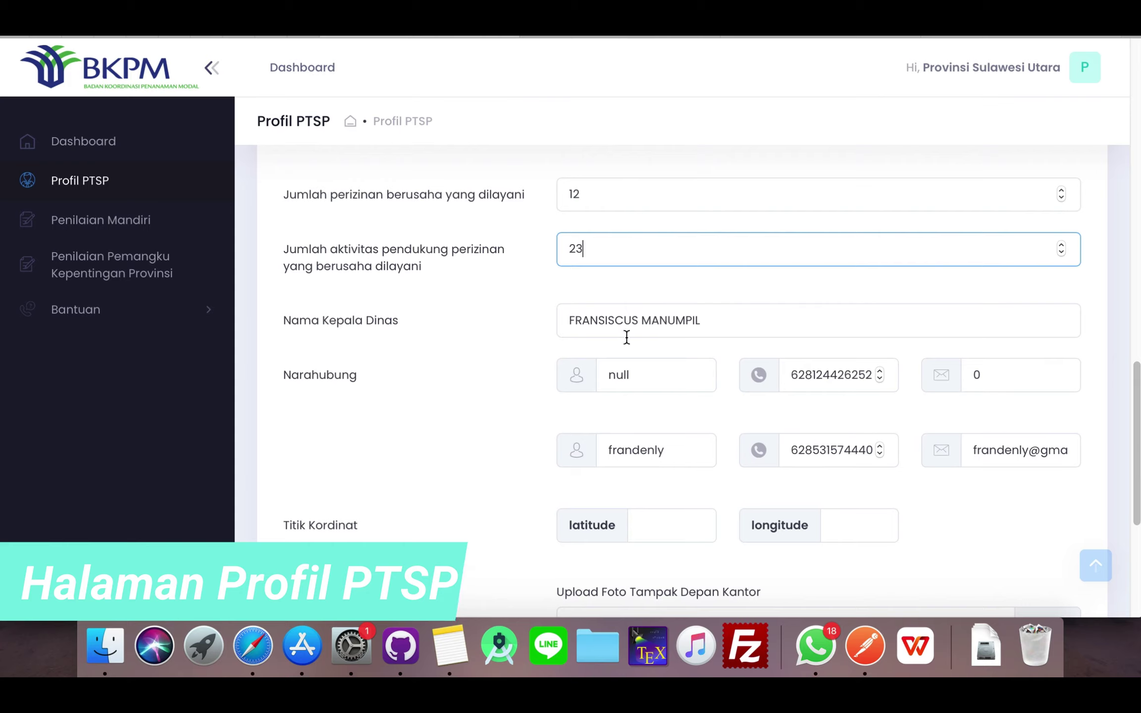
double_click(644, 377)
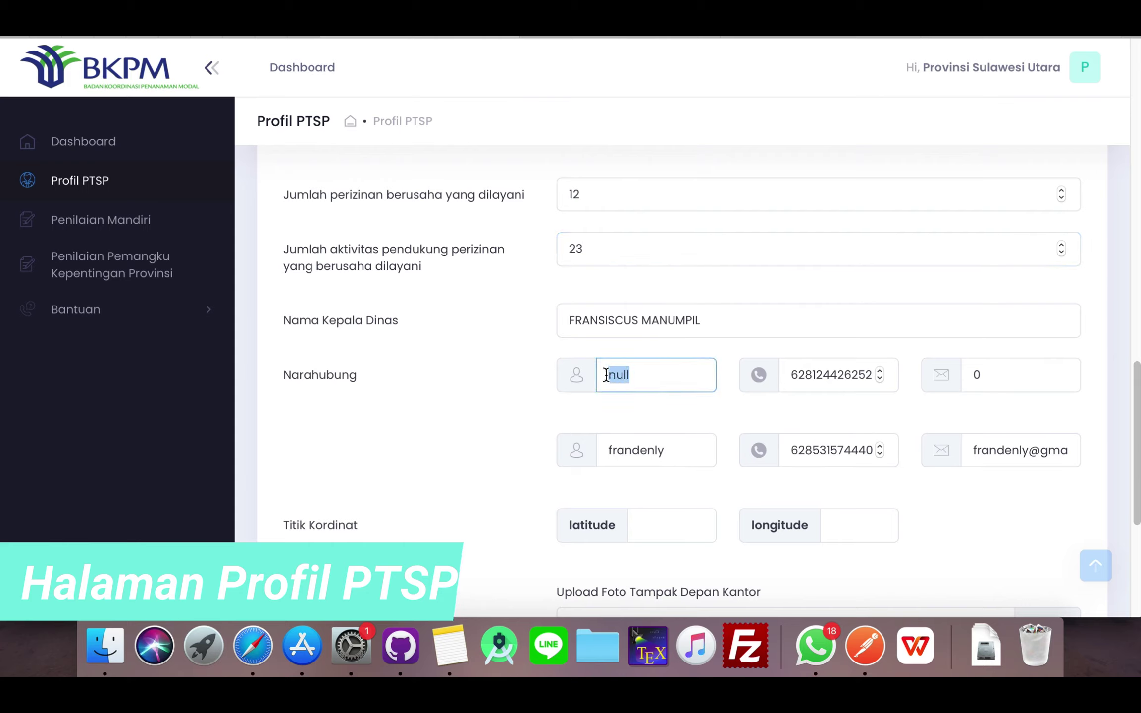
type("edo")
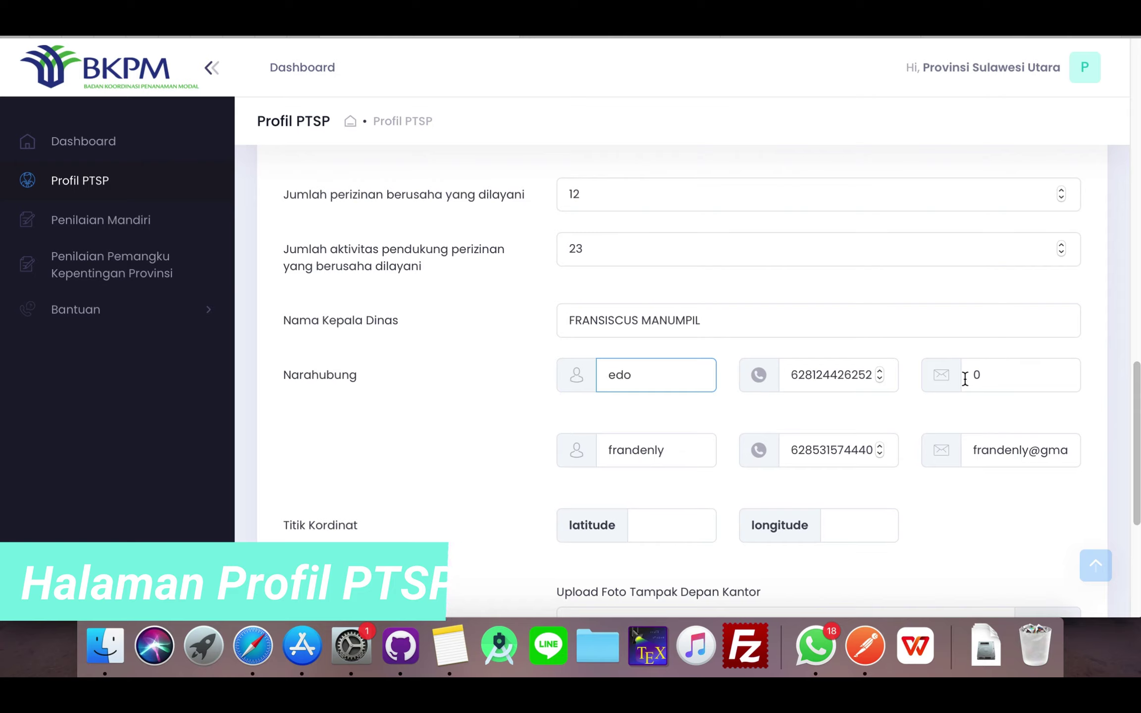
left_click(831, 375)
double_click(977, 375)
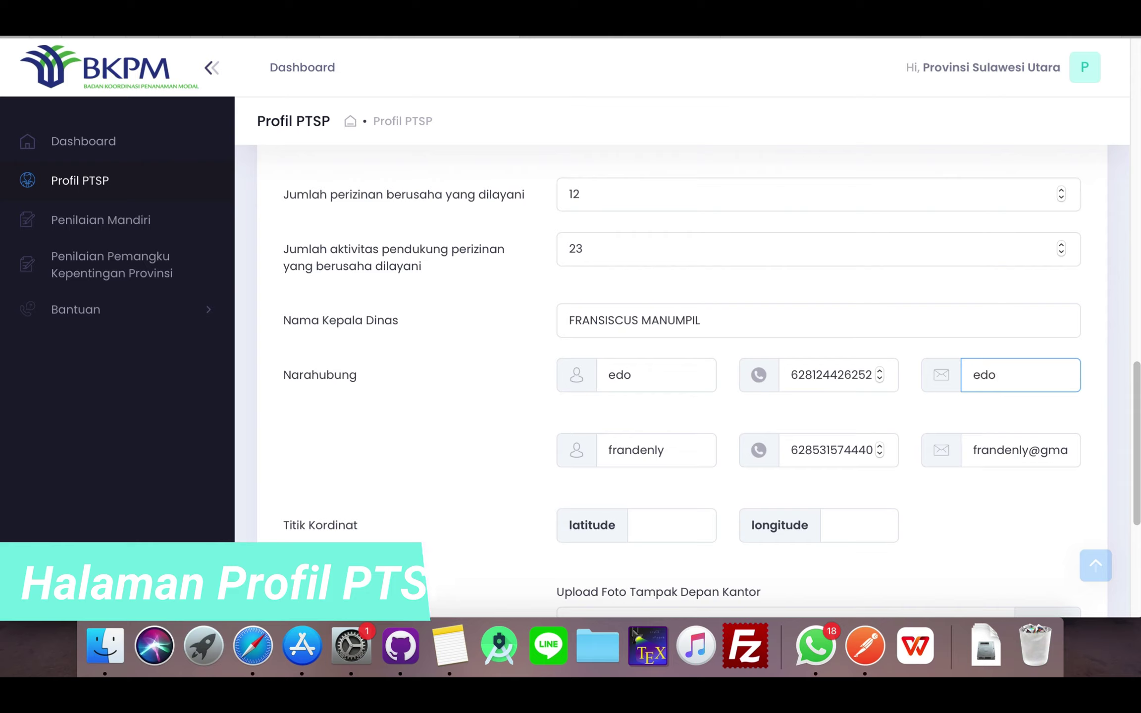
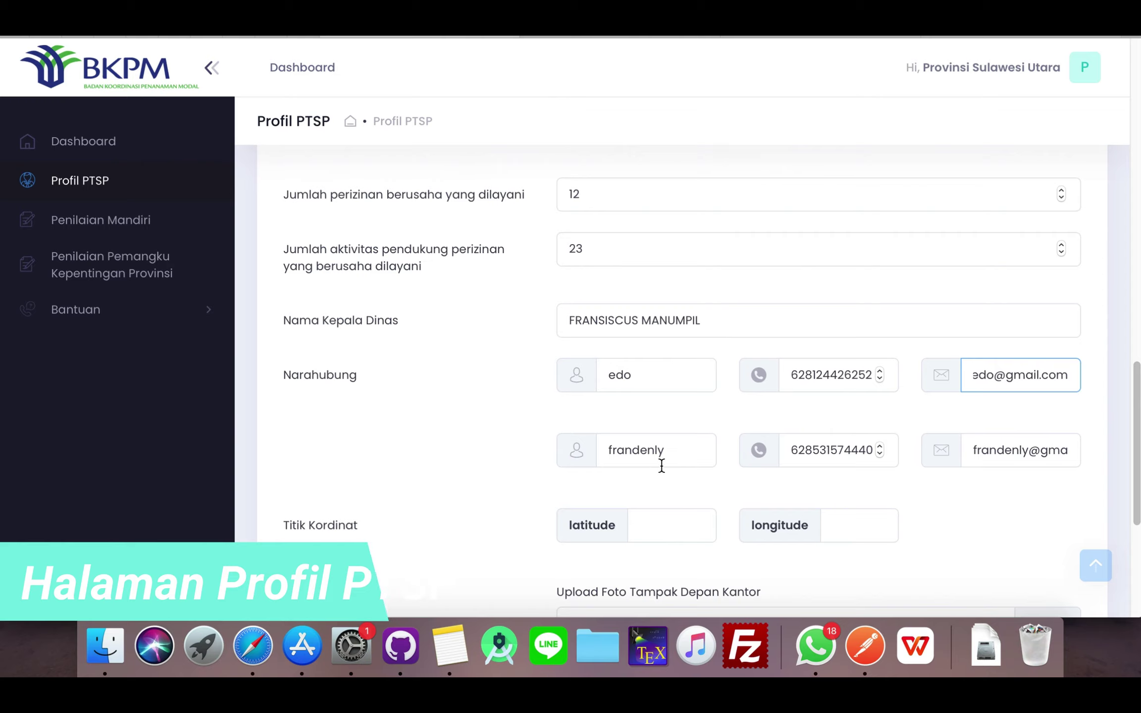
scroll(667, 467, "down", 2)
scroll(668, 477, "down", 5)
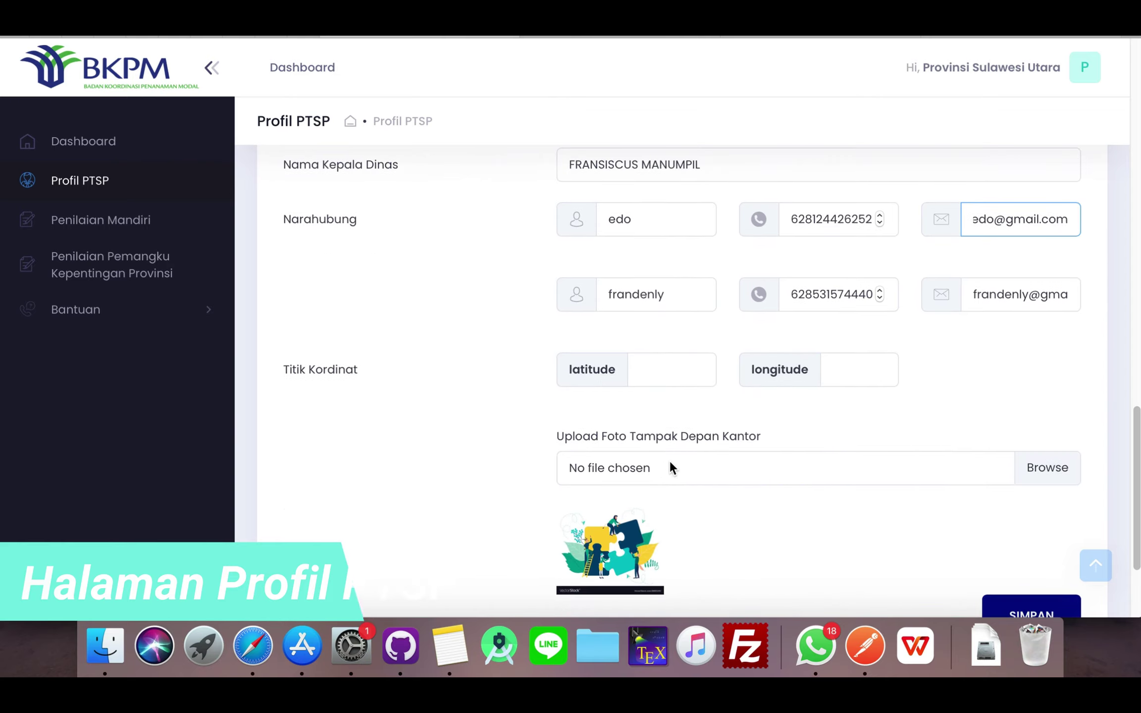
left_click(653, 366)
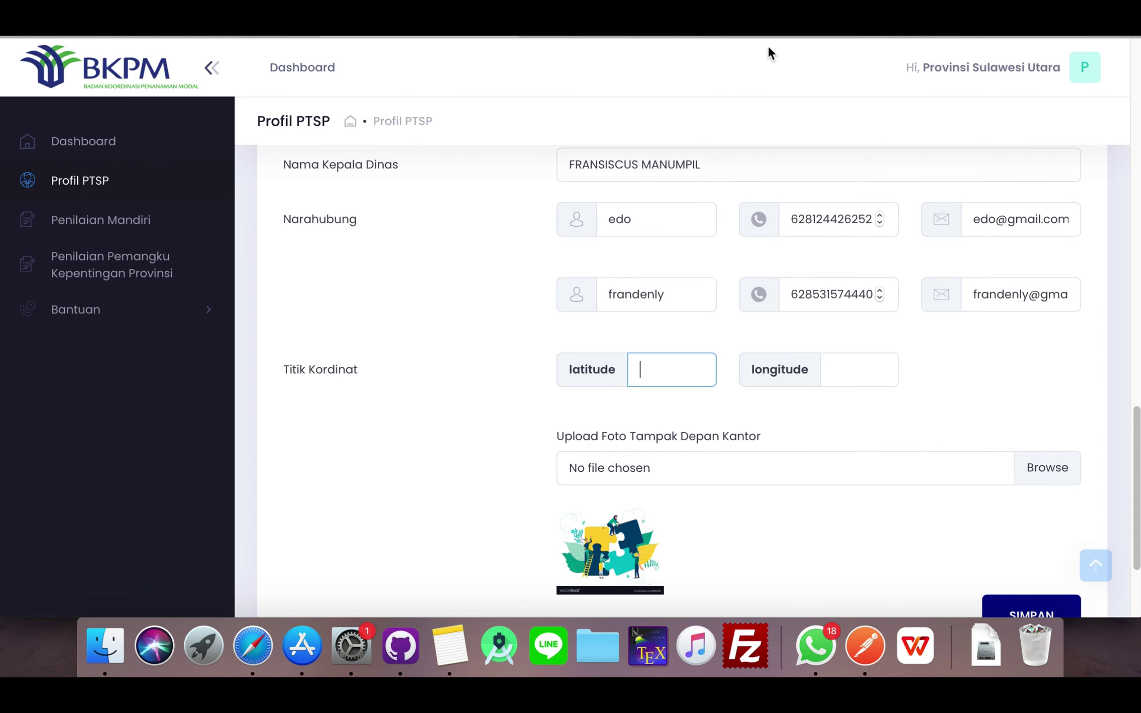
- Check the Manado office address on the LatLong.net finder page
left_click(798, 35)
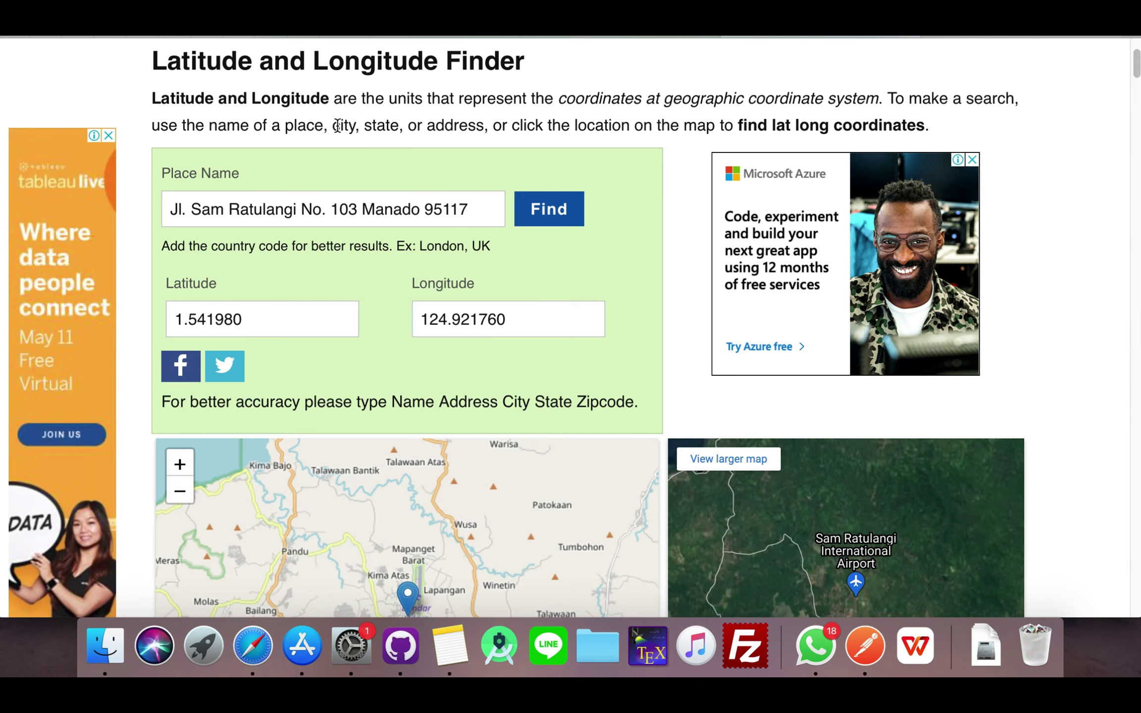
scroll(337, 126, "down", 3)
scroll(344, 131, "up", 6)
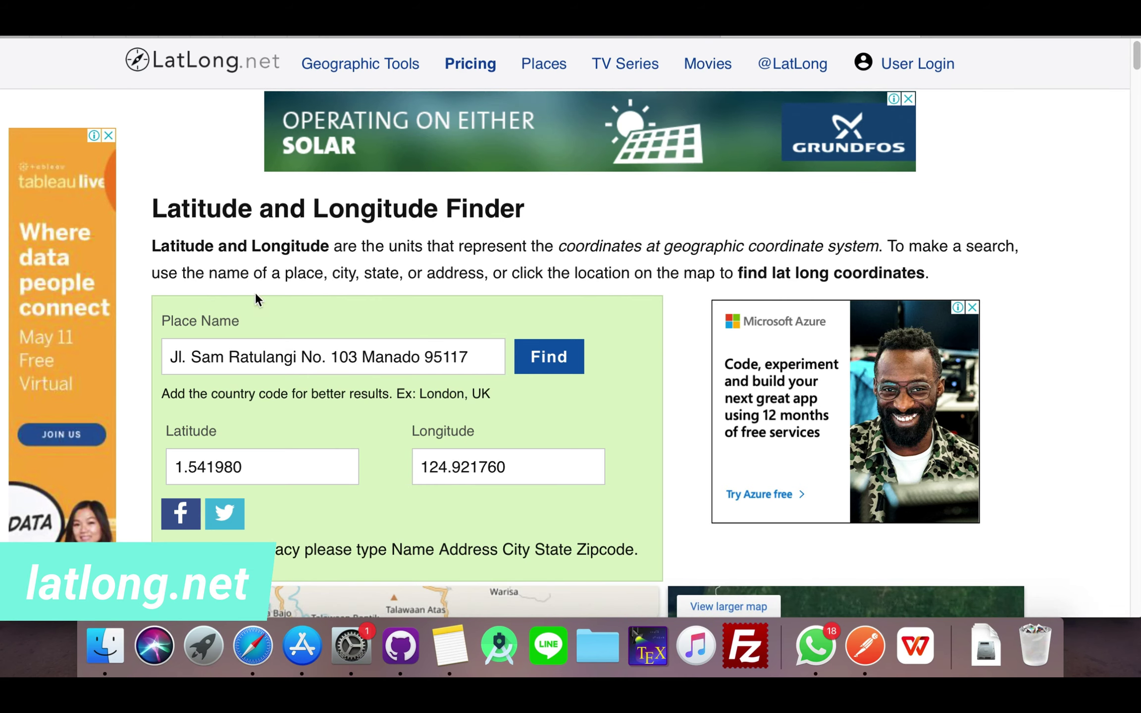
left_click_drag(176, 357, 466, 352)
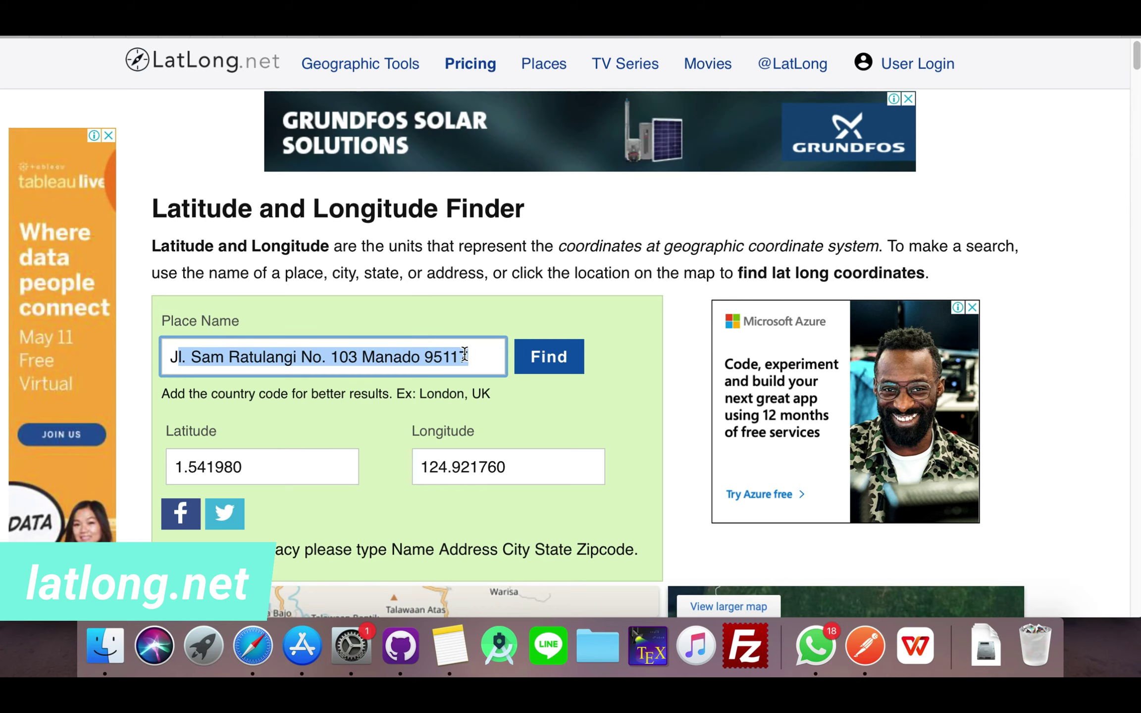
left_click(464, 353)
left_click_drag(178, 357, 472, 356)
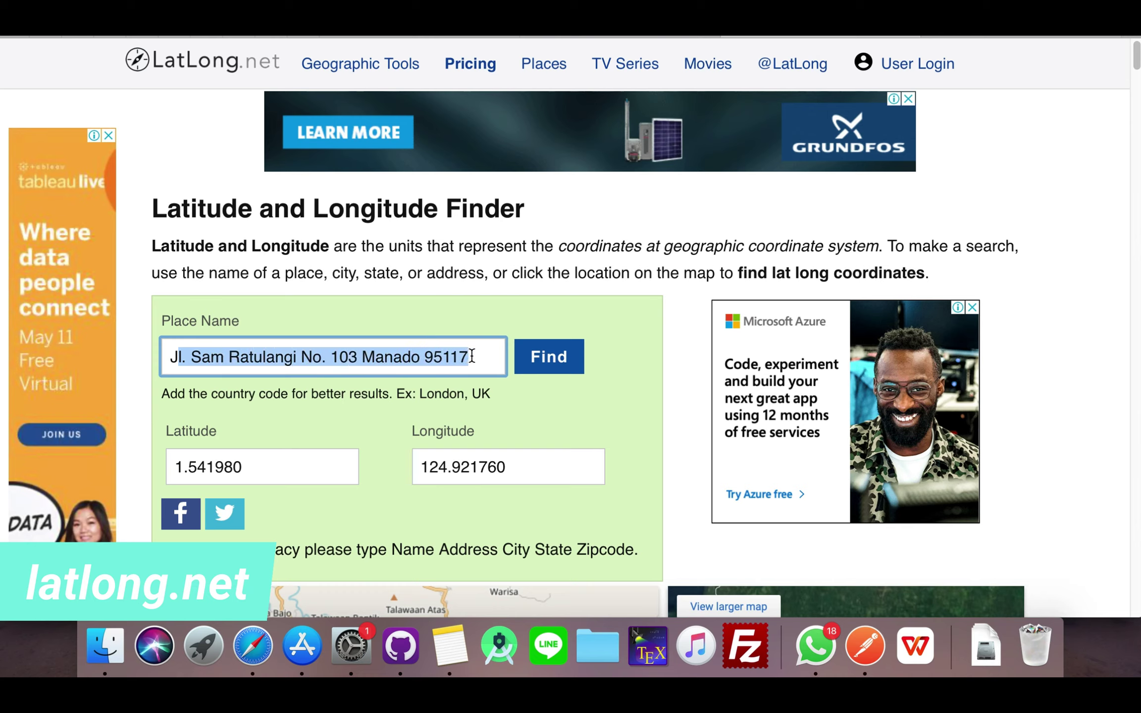
left_click(473, 357)
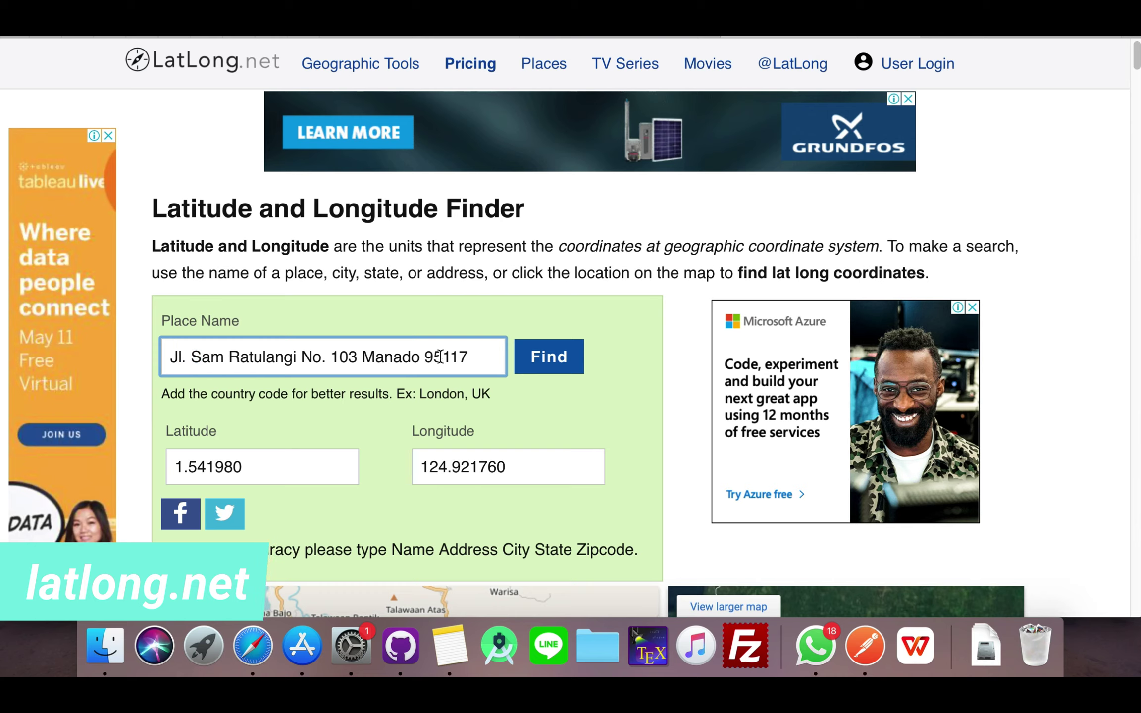
left_click_drag(434, 357, 479, 358)
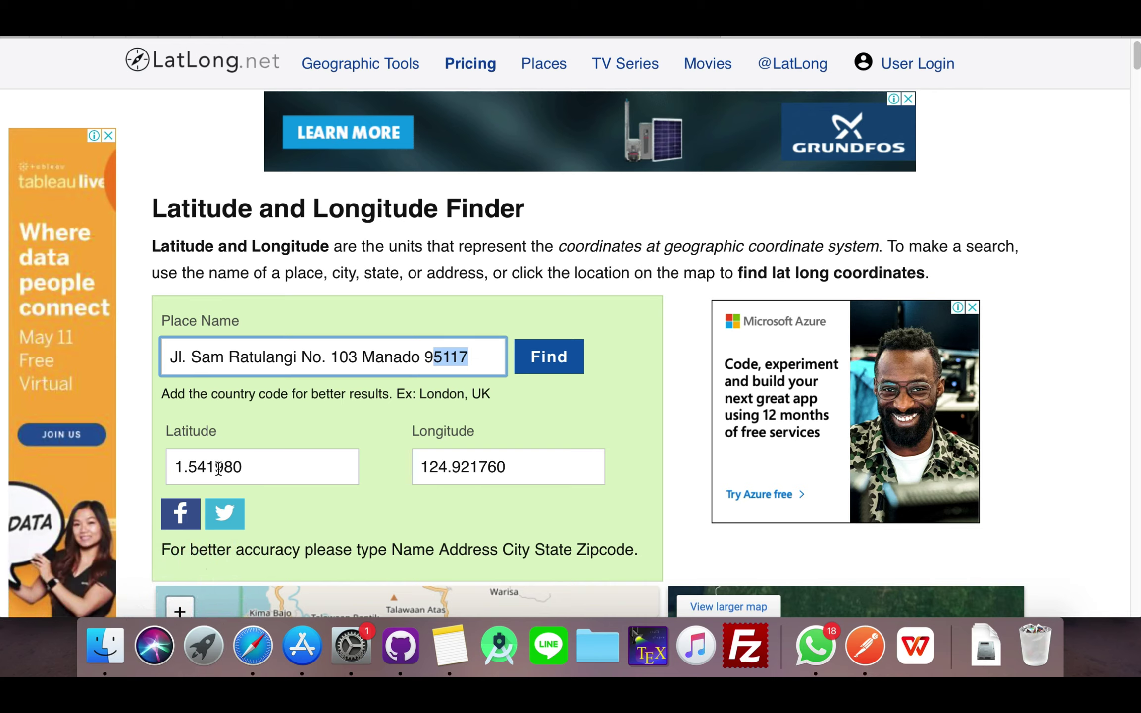
- Copy latitude 1.541980 from LatLong.net into the profile's latitude field
left_click(459, 37)
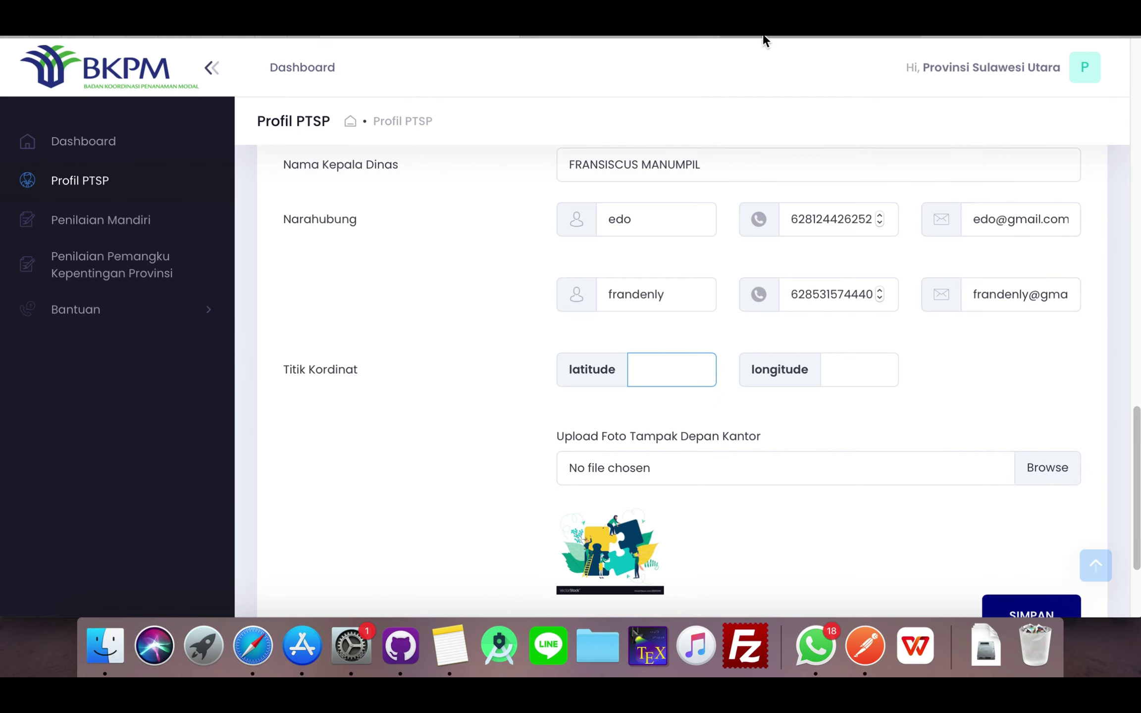
left_click(867, 35)
left_click_drag(241, 467, 160, 458)
key("super+c")
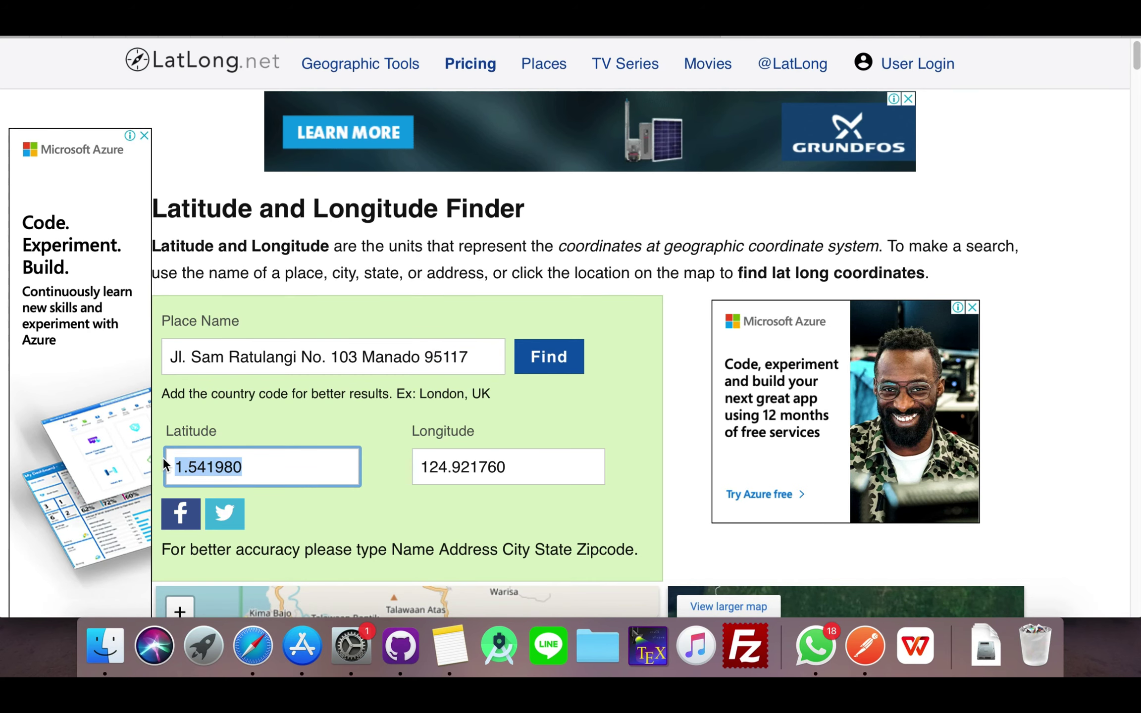
left_click(472, 37)
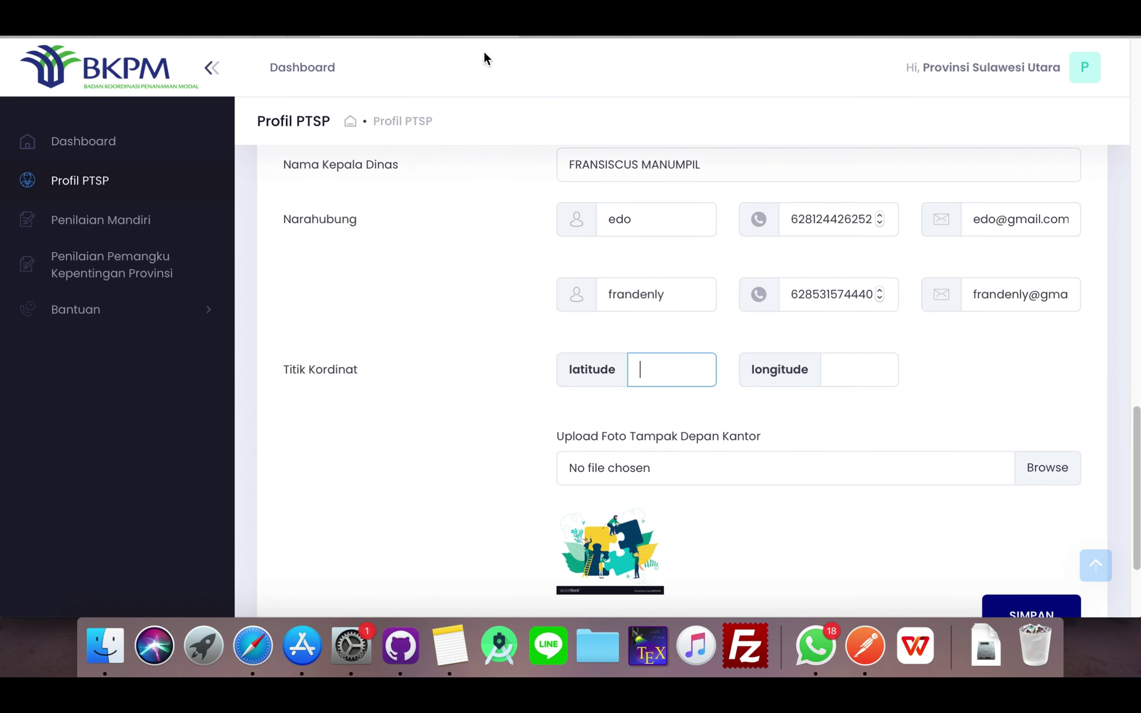
key("super+v")
- Copy longitude 124.921760 into the profile's longitude field
left_click(833, 37)
left_click_drag(507, 466, 419, 466)
key("super+c")
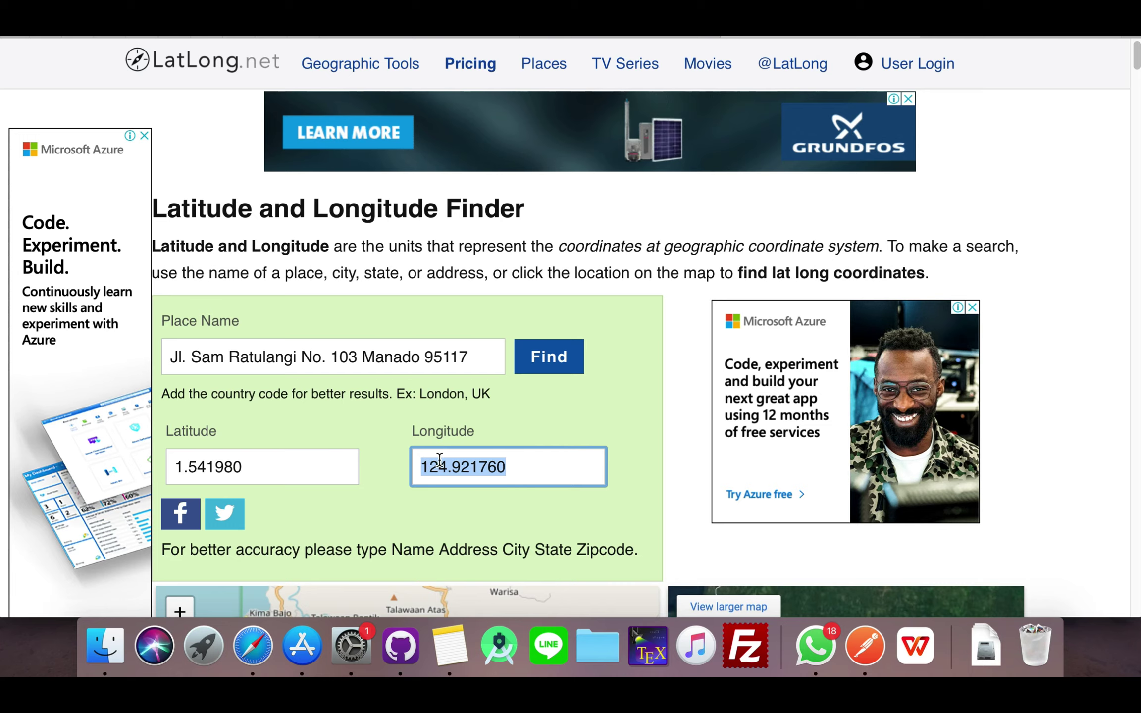
left_click(467, 37)
left_click(859, 369)
key("super+v")
left_click(962, 366)
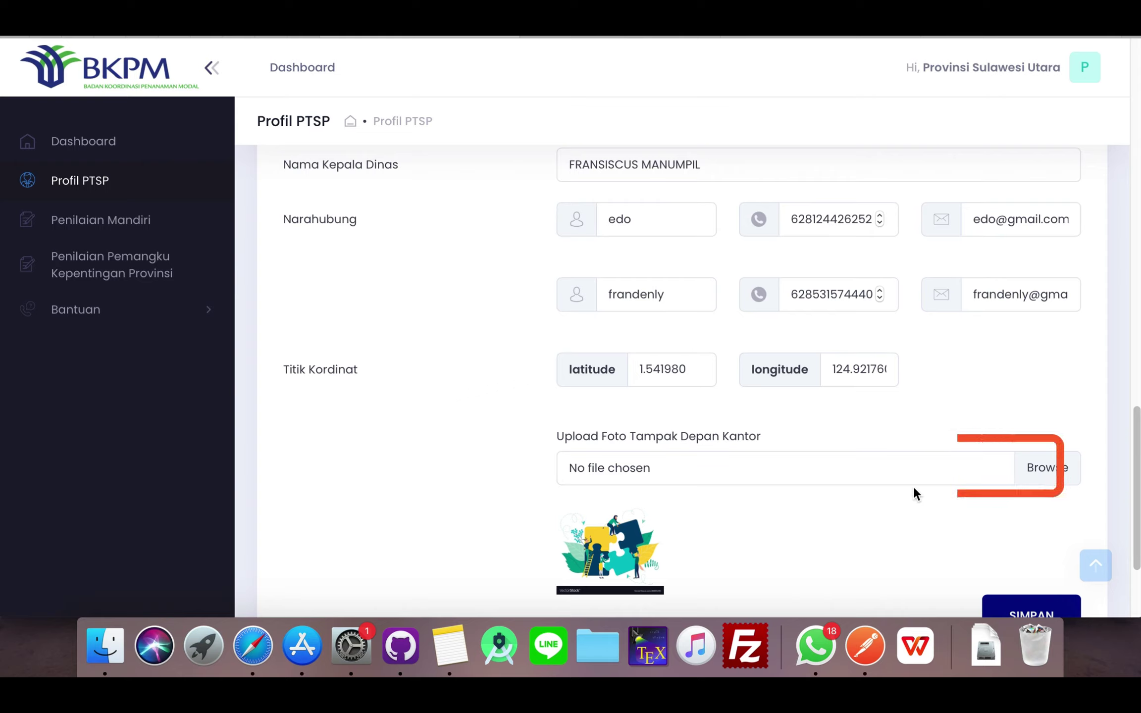
- Attach Screen Shot 2021-04-18 at 19.52.22.png under Upload Foto Tampak Depan Kantor
left_click(1058, 464)
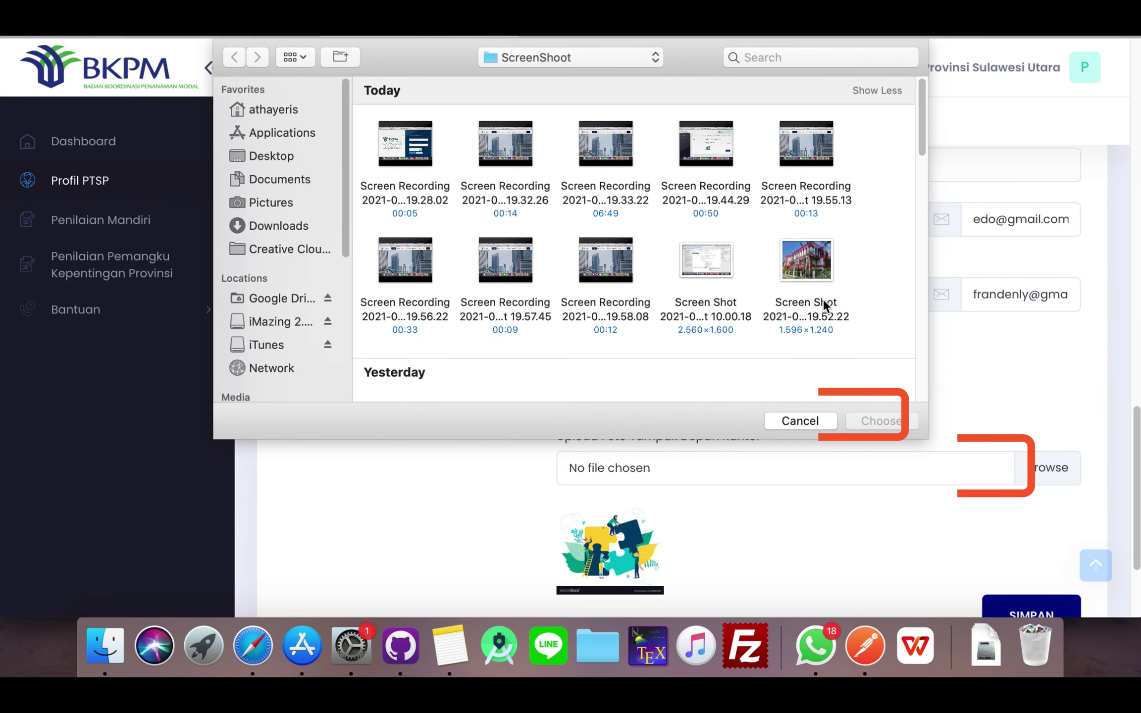
double_click(816, 266)
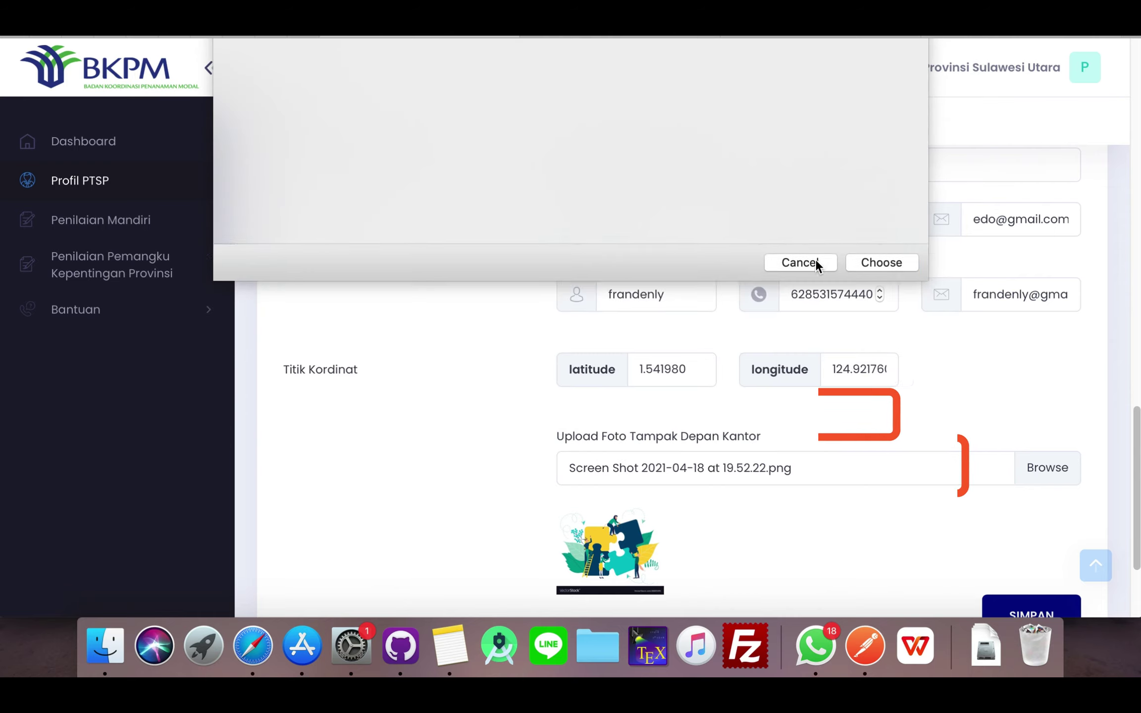
scroll(901, 449, "up", 1)
scroll(904, 448, "down", 5)
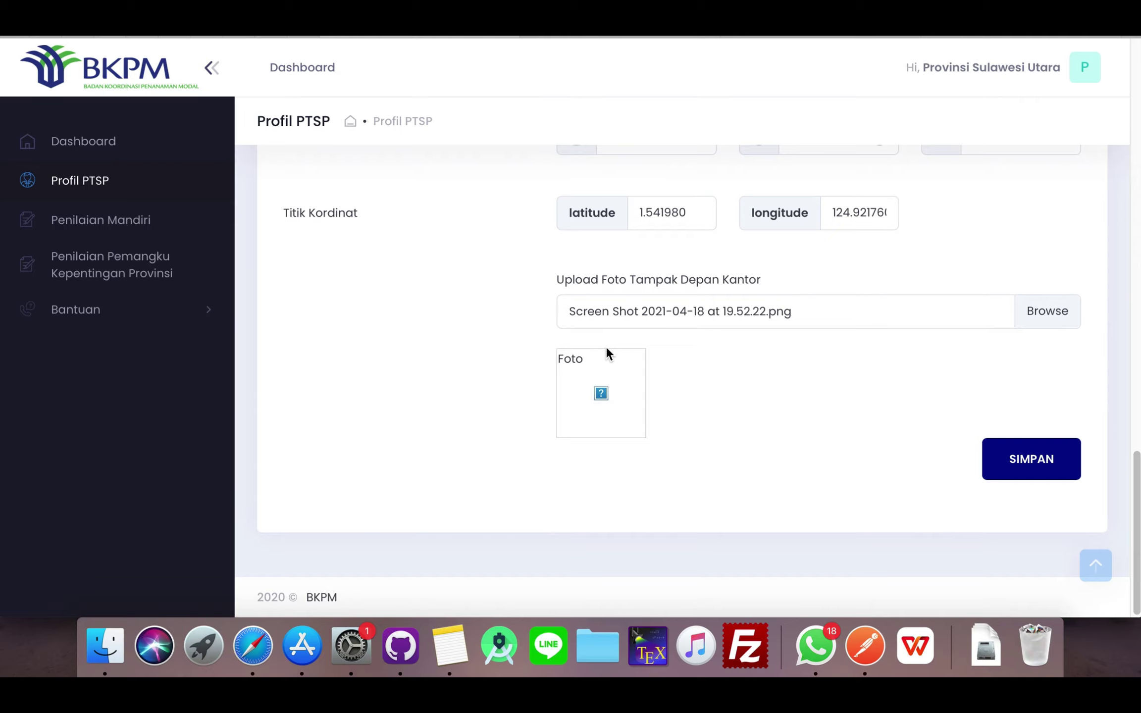
scroll(607, 349, "up", 10)
scroll(610, 352, "down", 10)
- Save the profile with SIMPAN and dismiss the self-assessment-open notice
left_click(1027, 463)
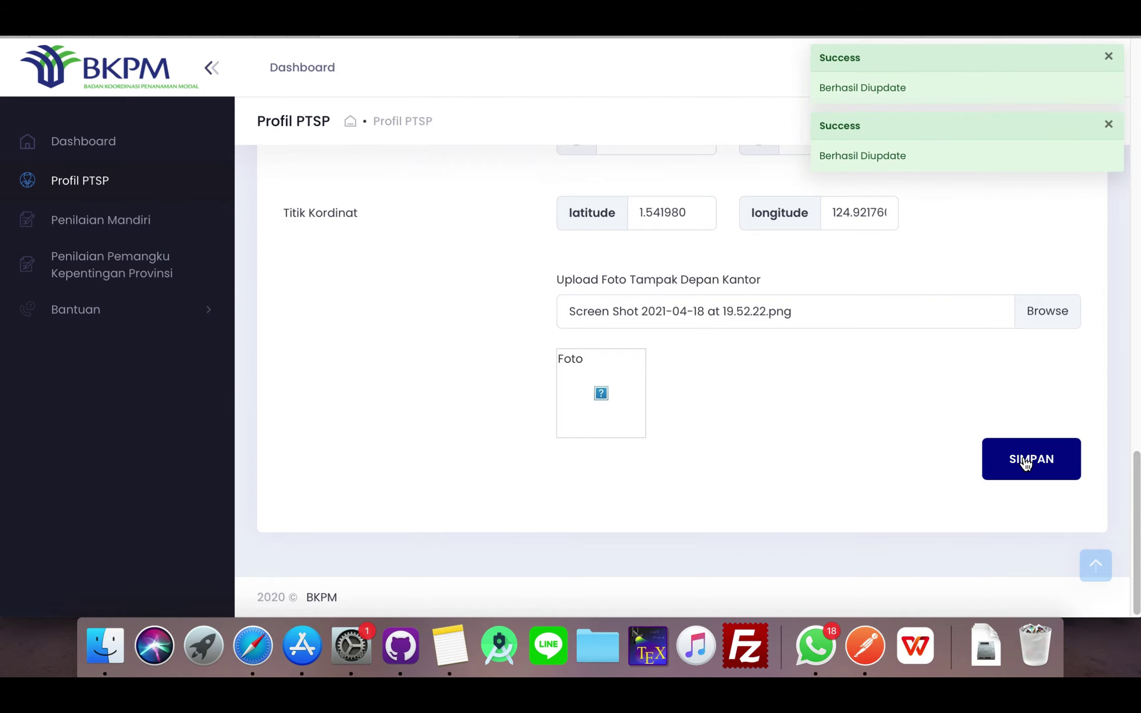
scroll(855, 399, "up", 4)
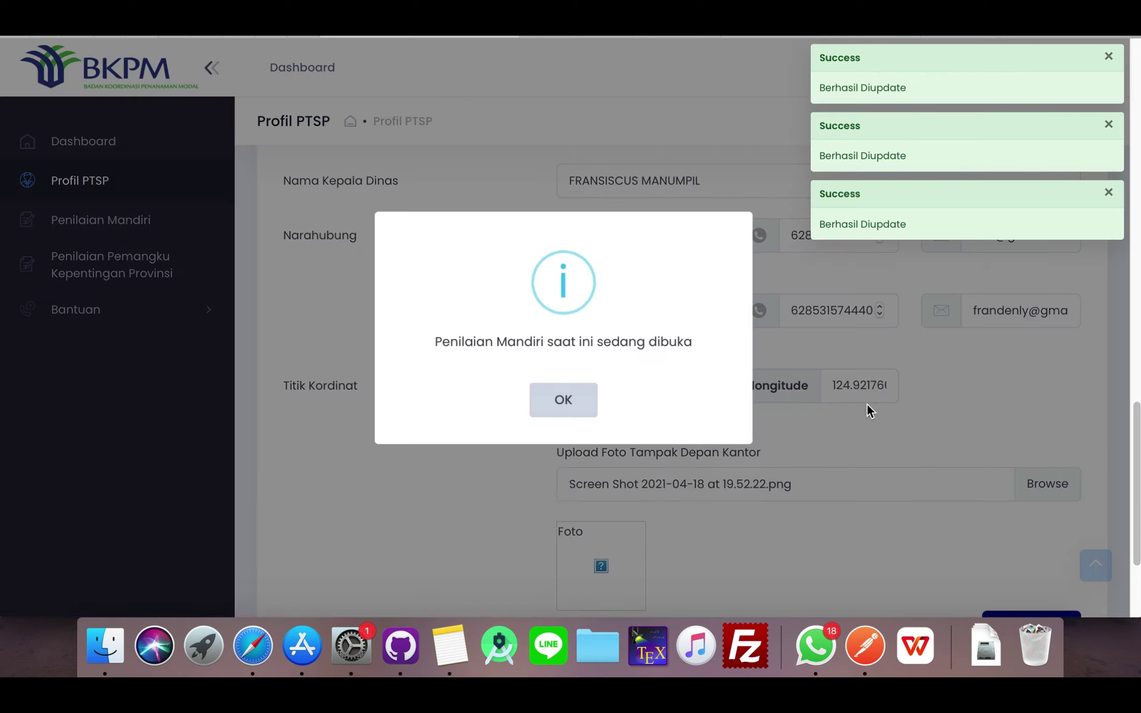
left_click(573, 400)
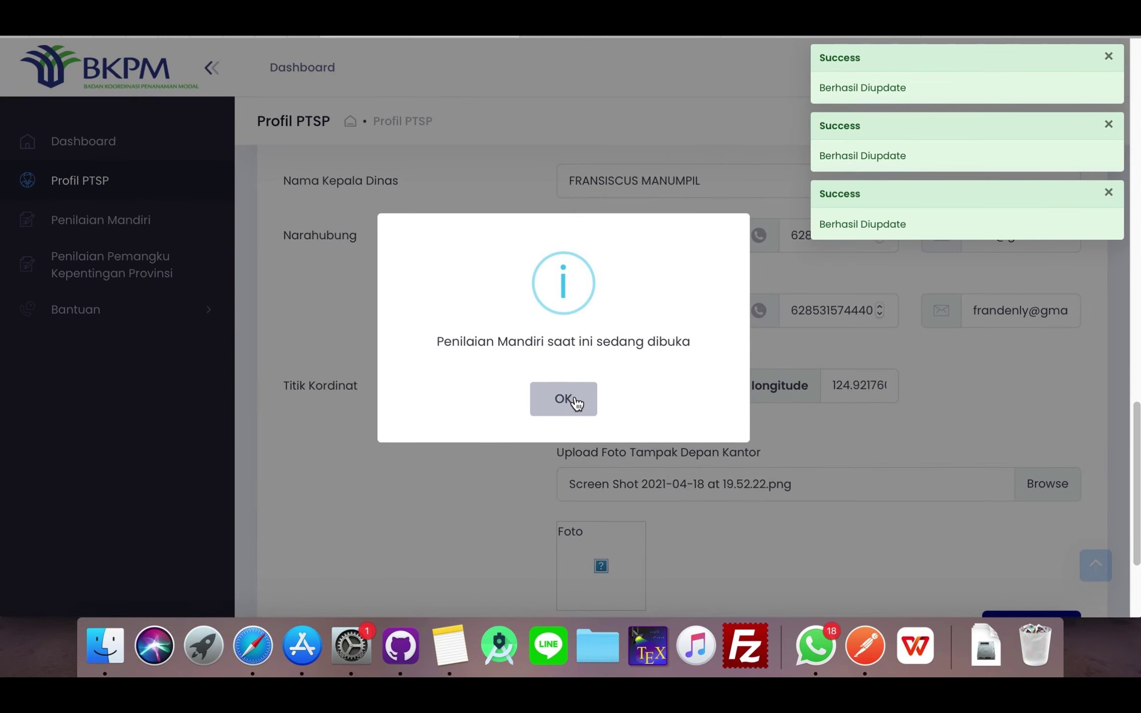
scroll(644, 406, "down", 5)
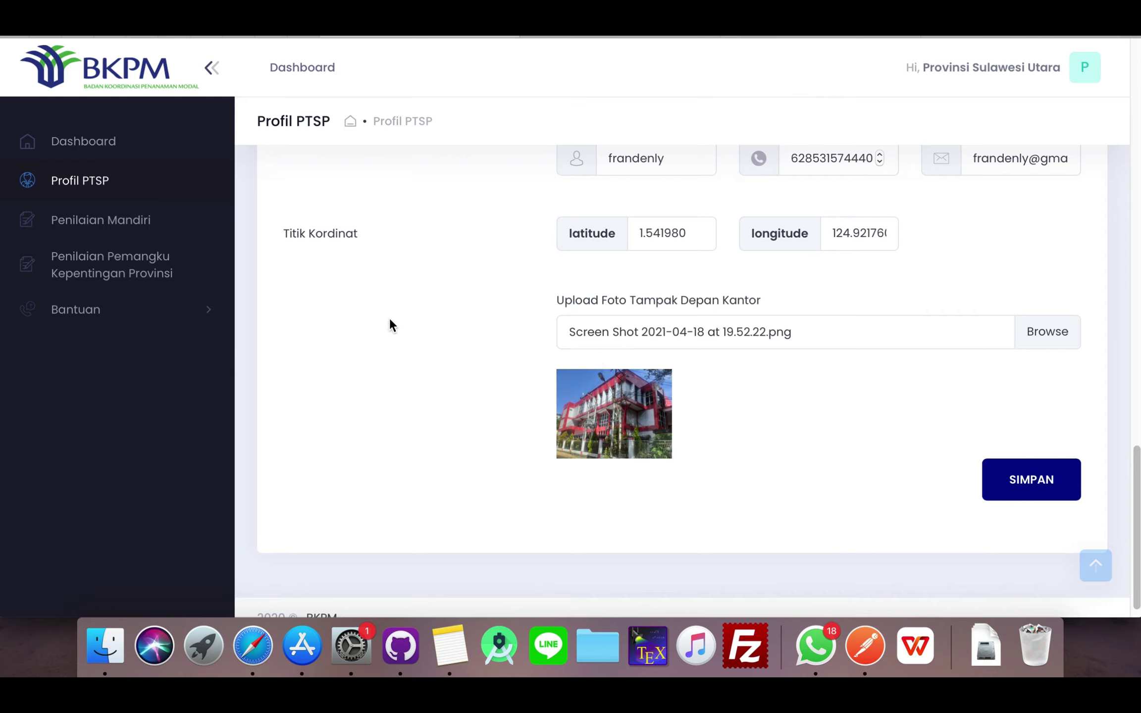
left_click(222, 239)
- Open Penilaian Mandiri, dismiss the notice, and scroll through the Kriteria Kelembagaan questions
left_click(126, 222)
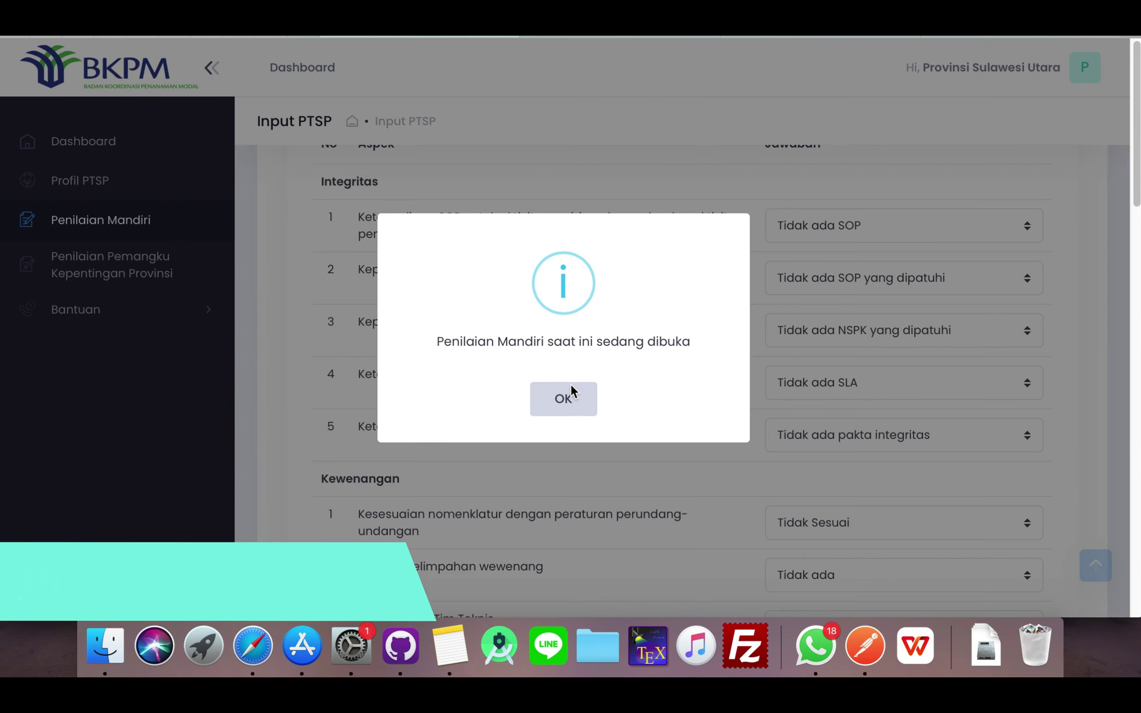
left_click(568, 397)
scroll(719, 300, "down", 4)
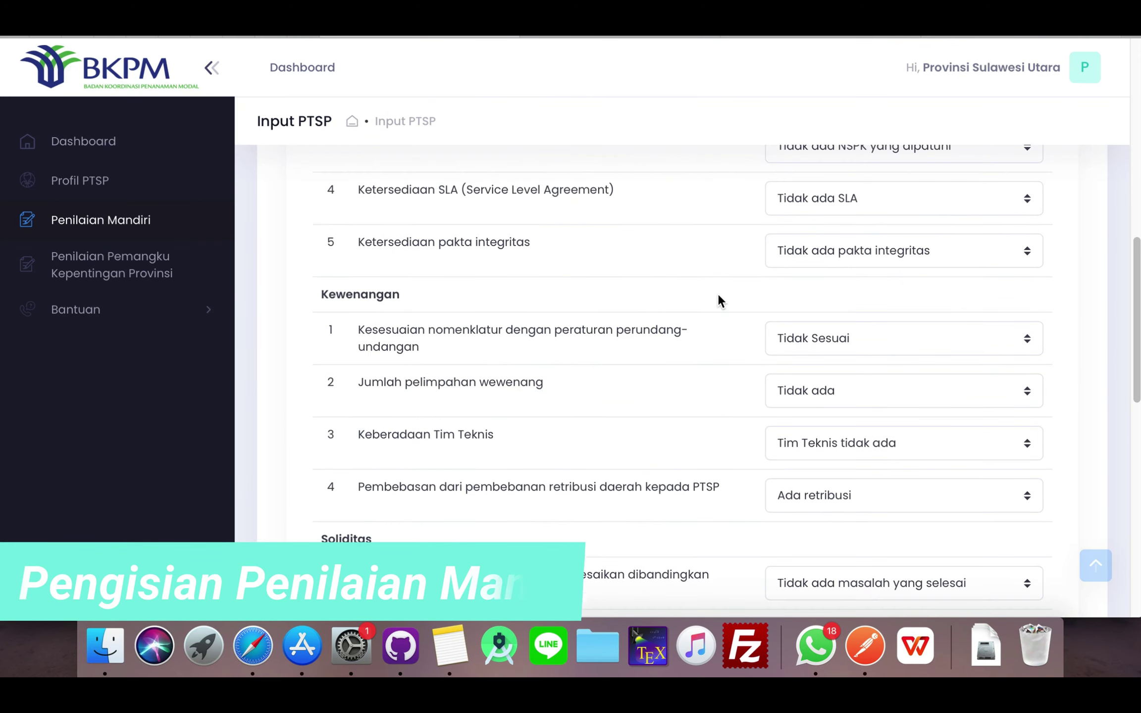
scroll(719, 297, "down", 6)
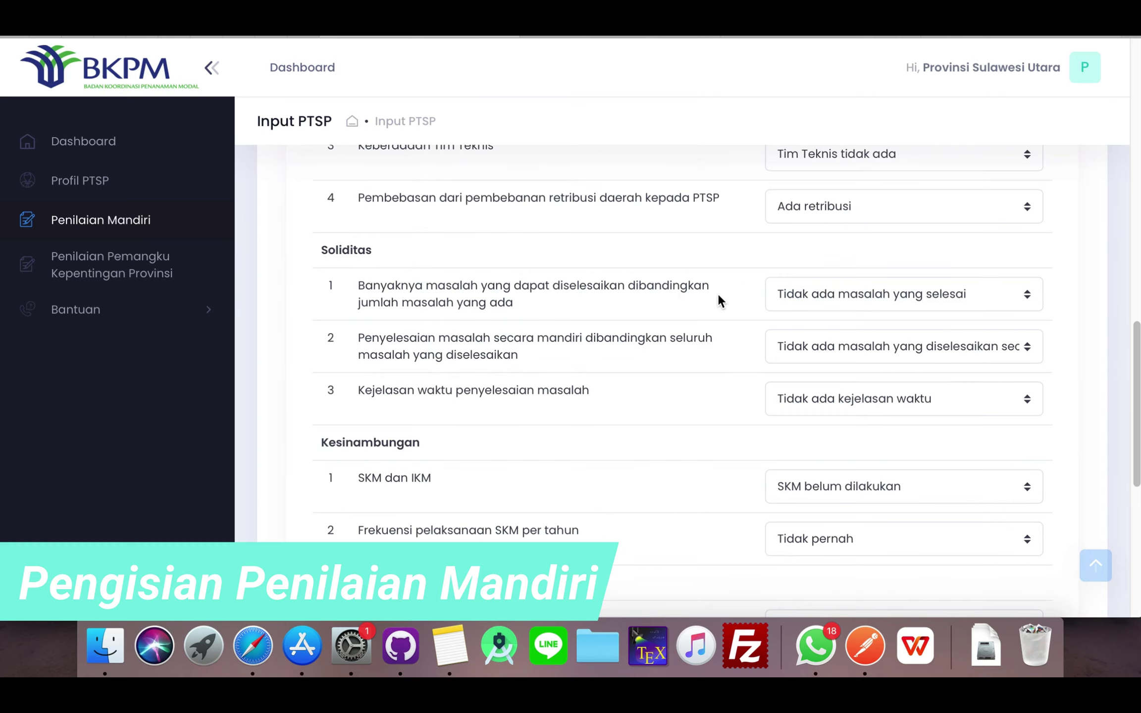
scroll(719, 294, "down", 8)
scroll(719, 294, "up", 20)
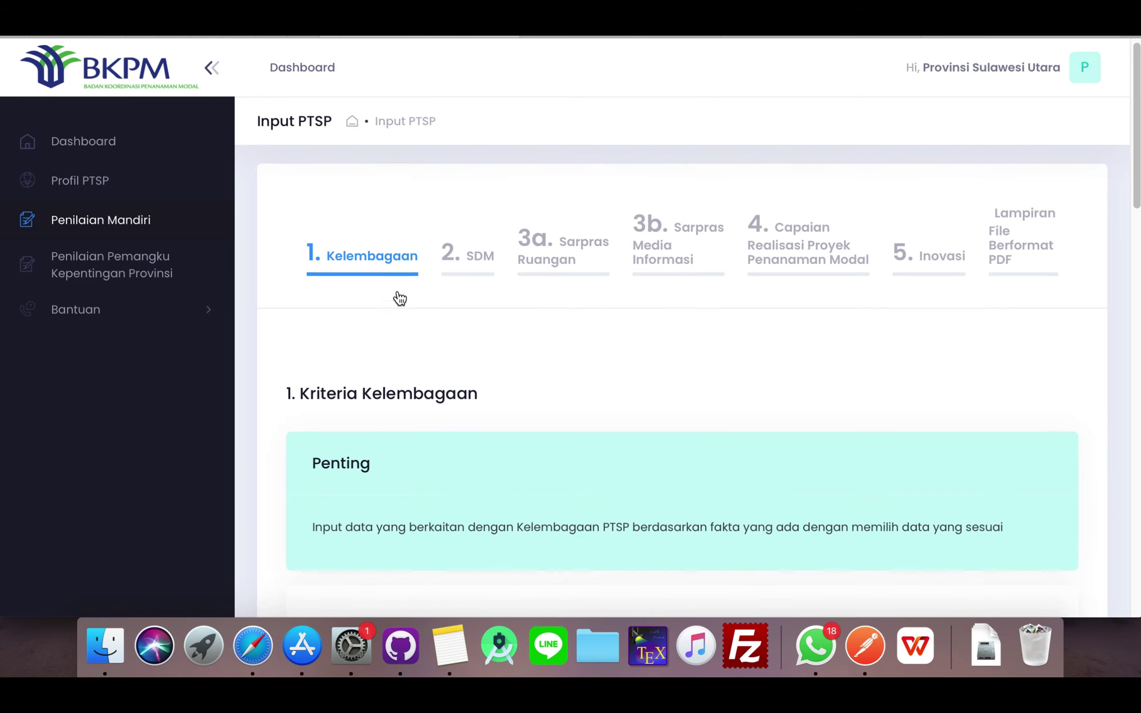
scroll(400, 298, "down", 7)
scroll(402, 322, "down", 1)
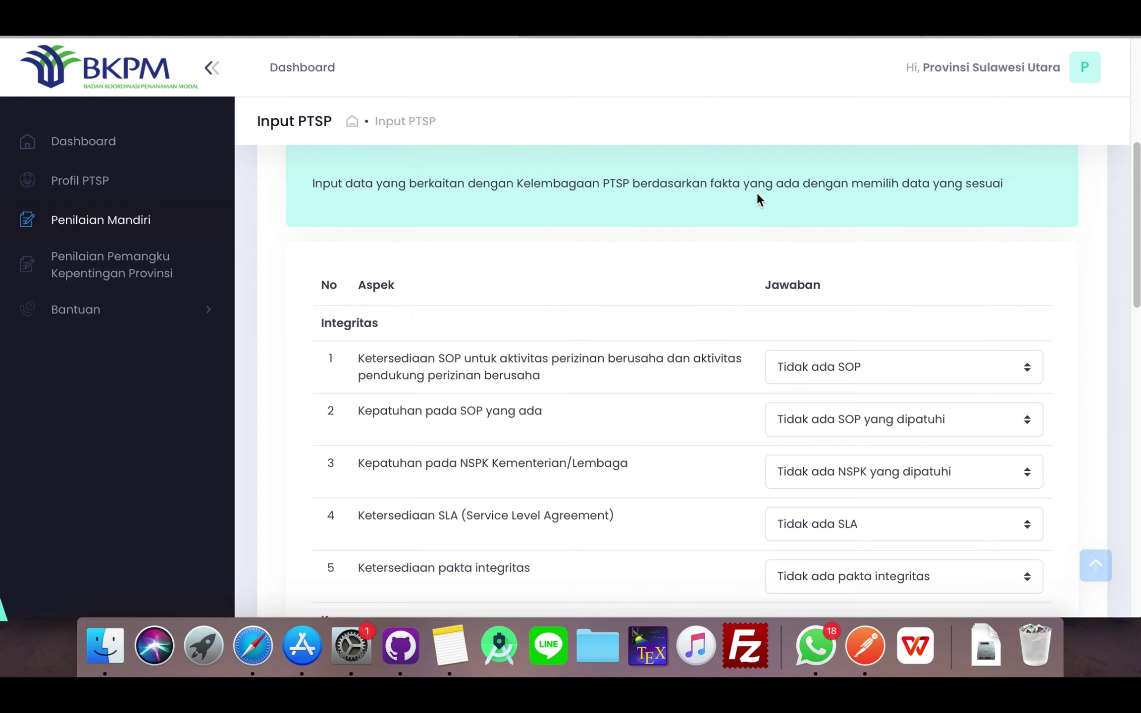
scroll(960, 225, "down", 1)
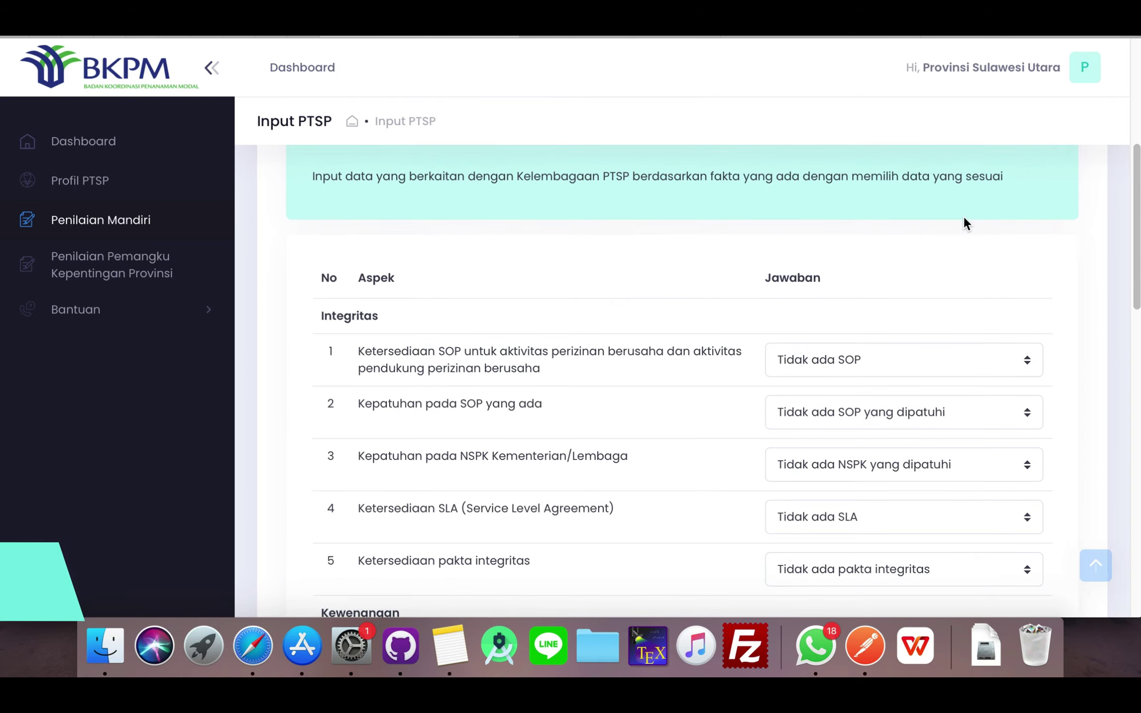
scroll(964, 216, "up", 5)
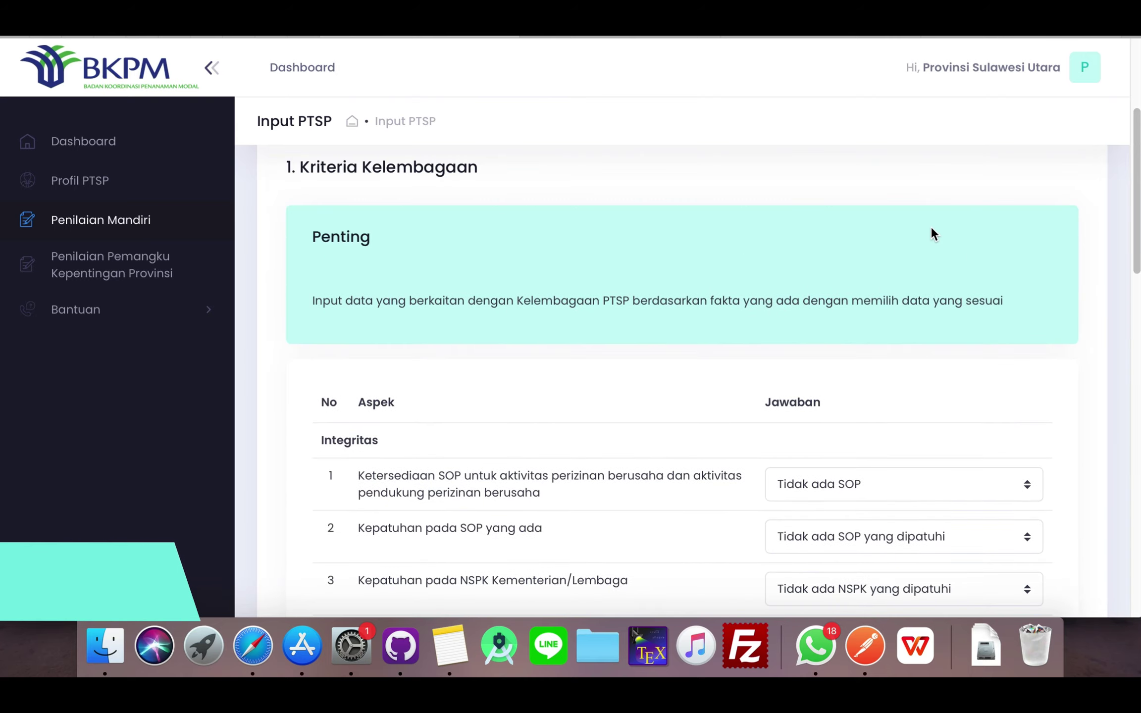
scroll(568, 352, "down", 2)
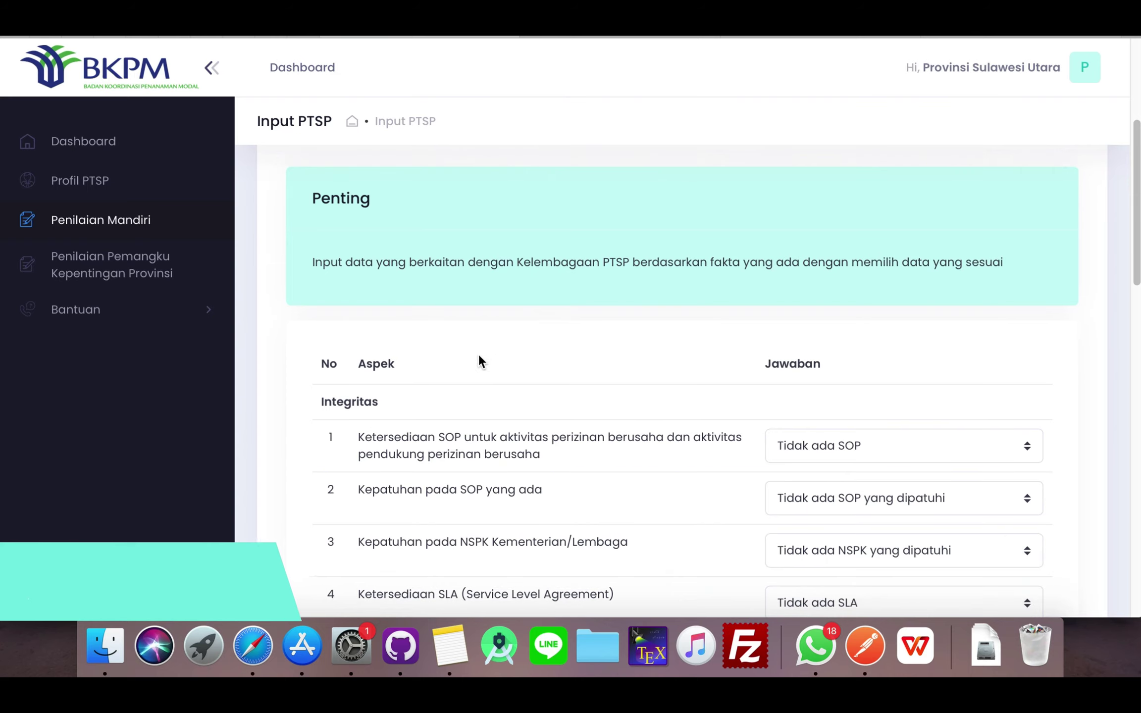
scroll(479, 361, "down", 5)
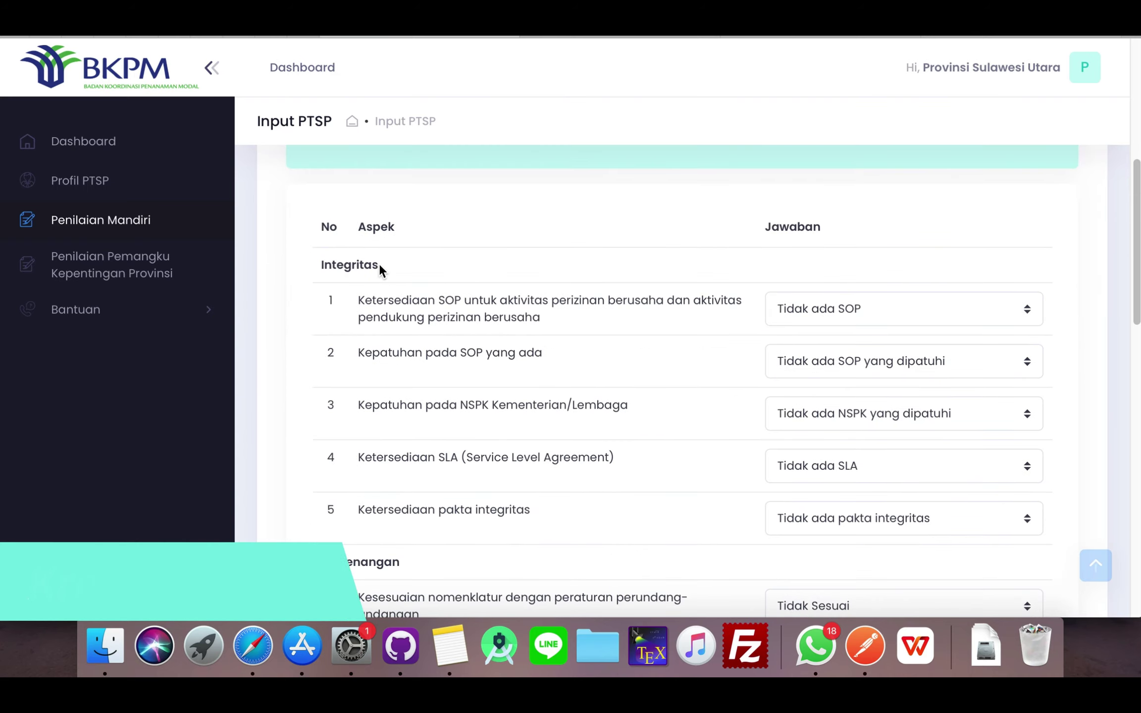
scroll(437, 301, "down", 1)
scroll(438, 300, "down", 15)
scroll(439, 300, "down", 5)
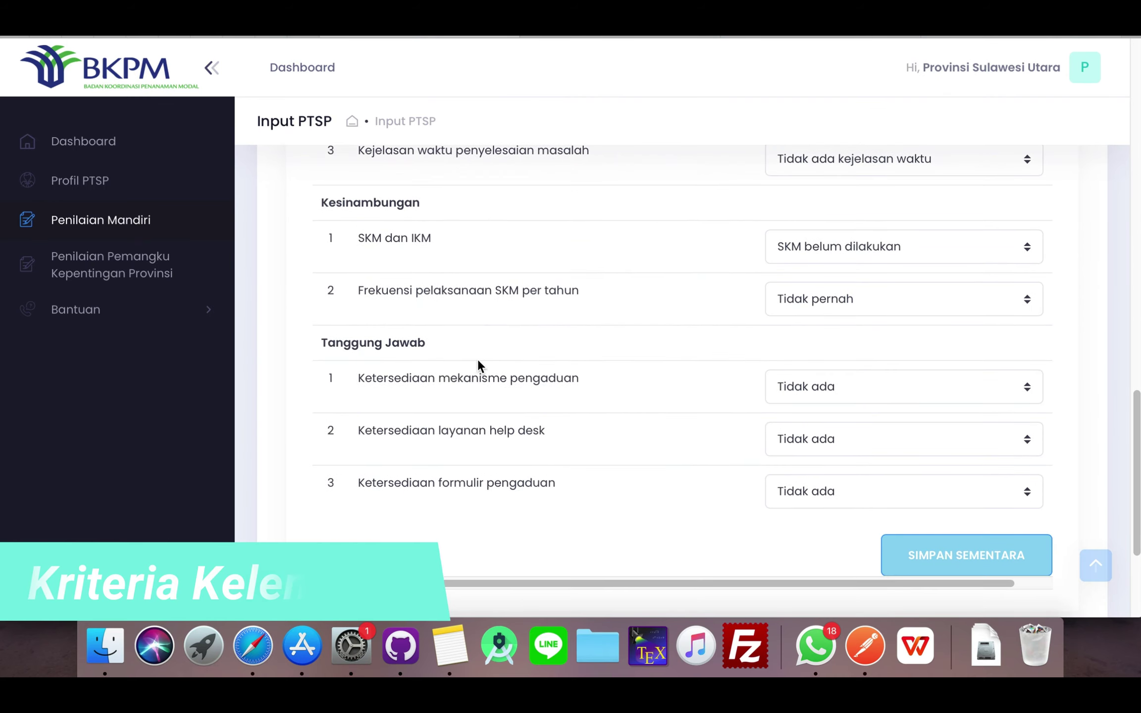
scroll(482, 340, "up", 10)
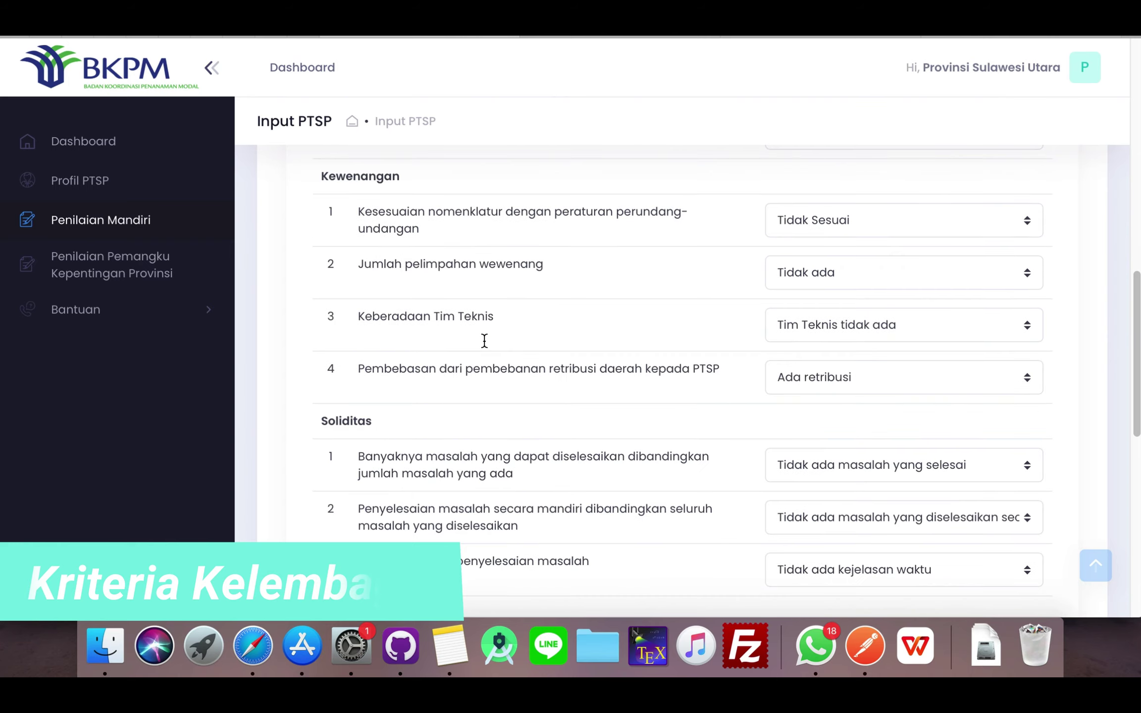
scroll(484, 340, "down", 10)
scroll(484, 339, "down", 5)
scroll(515, 324, "up", 15)
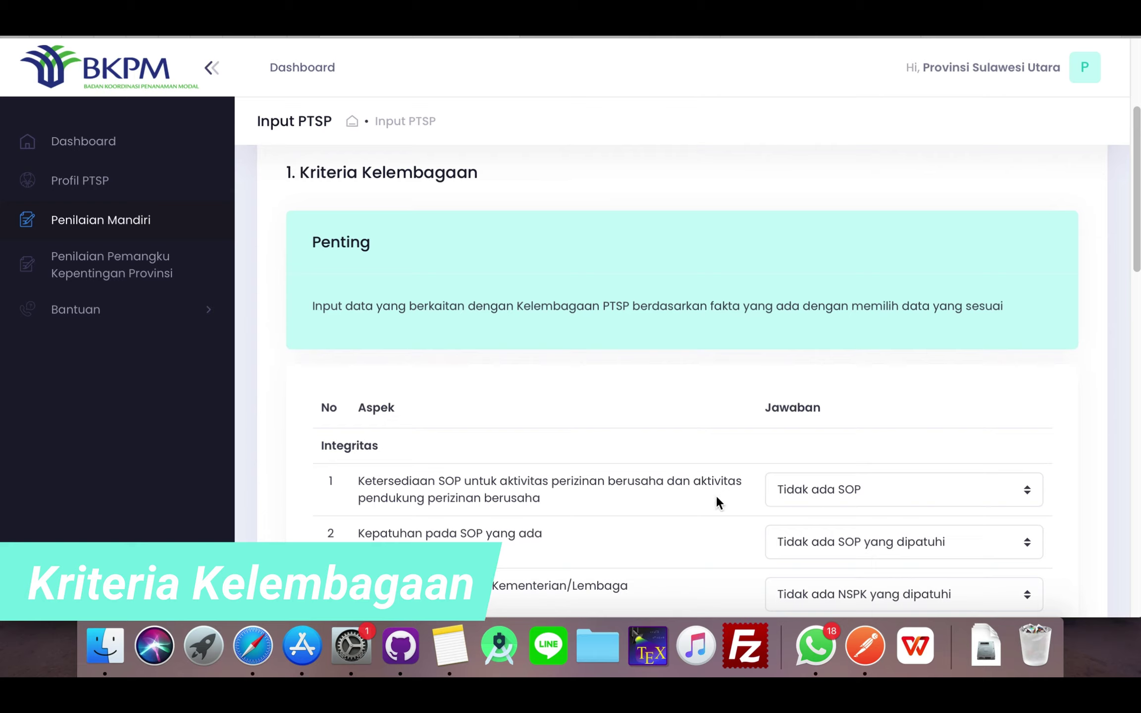
- Answer SOPs partly exist, Sebagian SOP and NSPK dipatuhi, Ada SLA, and Tidak ada pakta integritas
left_click(824, 493)
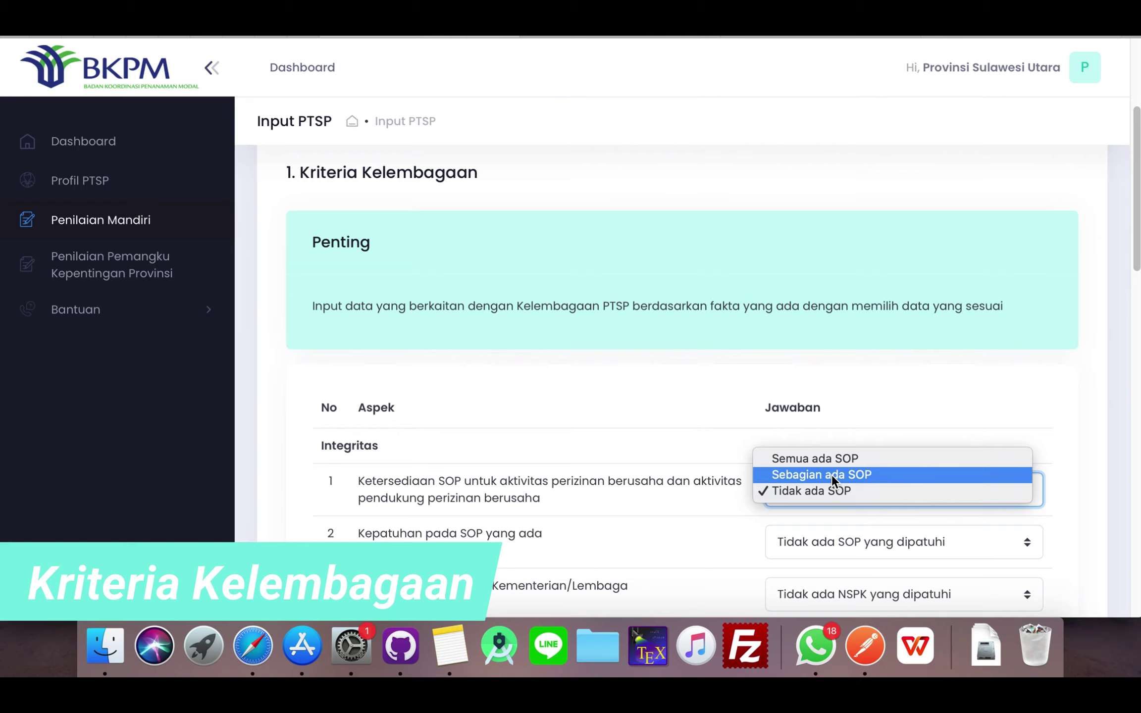
left_click(830, 474)
scroll(625, 461, "down", 1)
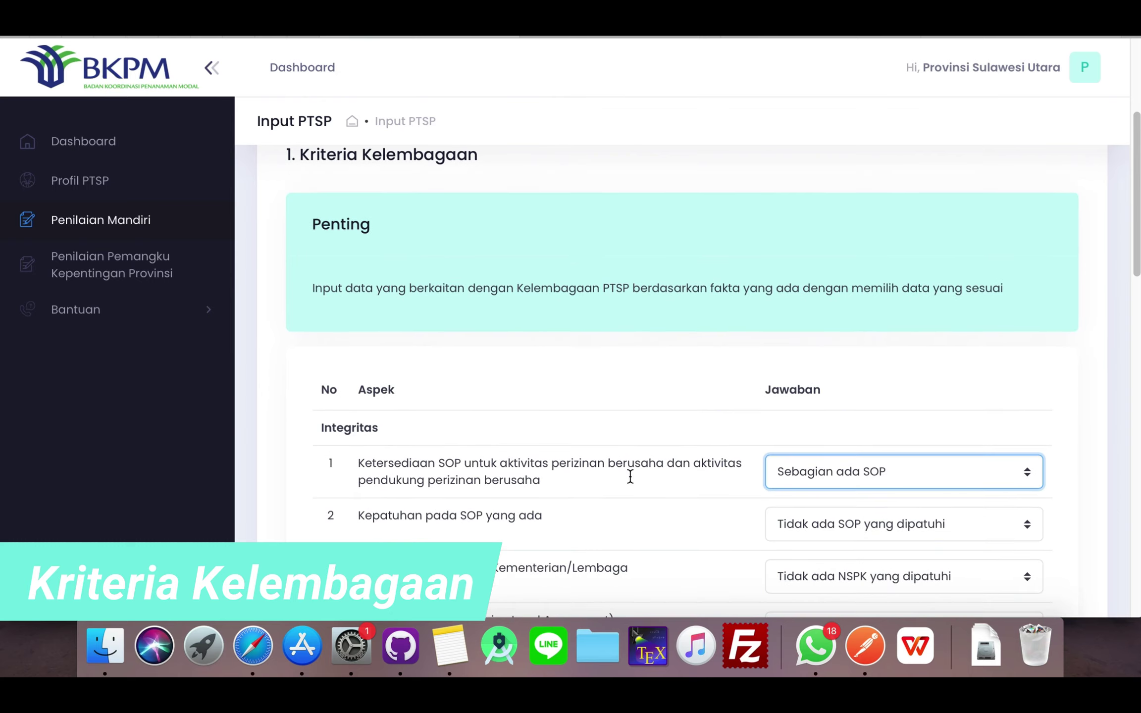
scroll(629, 476, "down", 5)
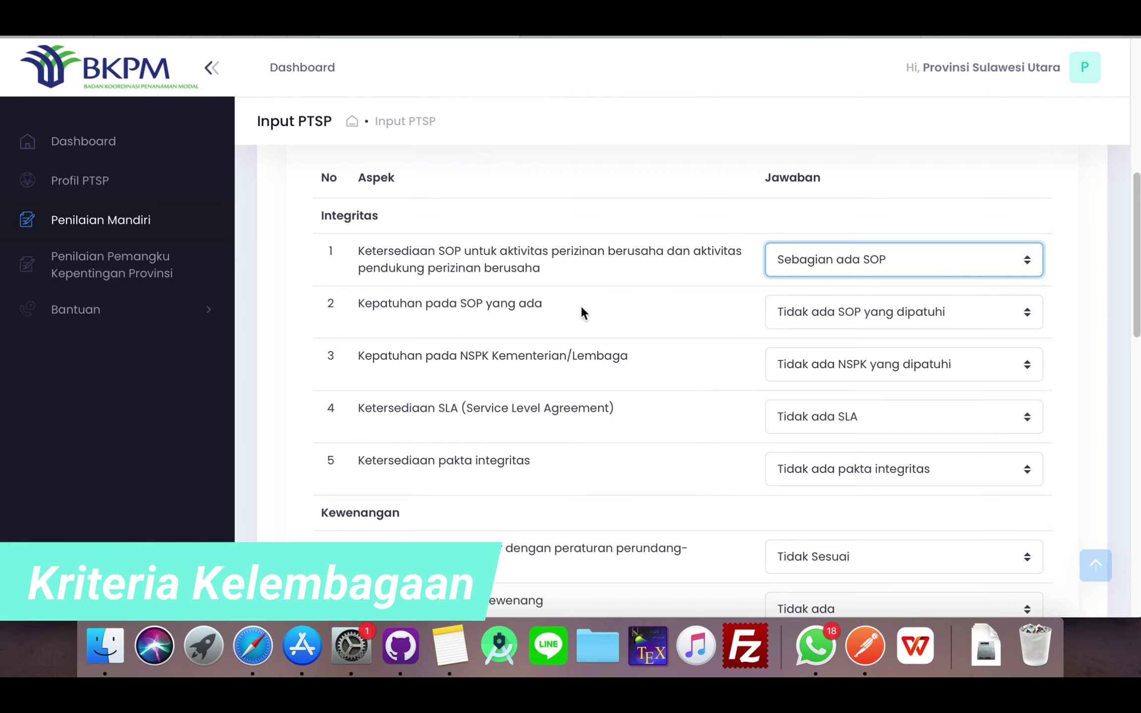
left_click(819, 314)
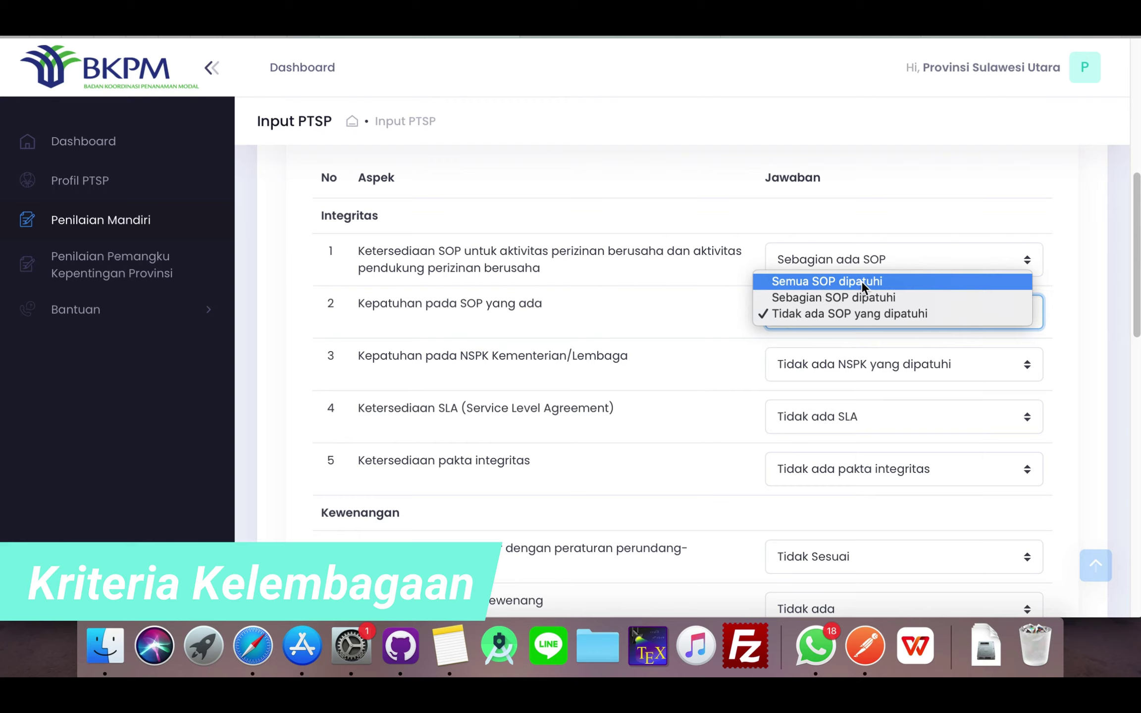
left_click(839, 298)
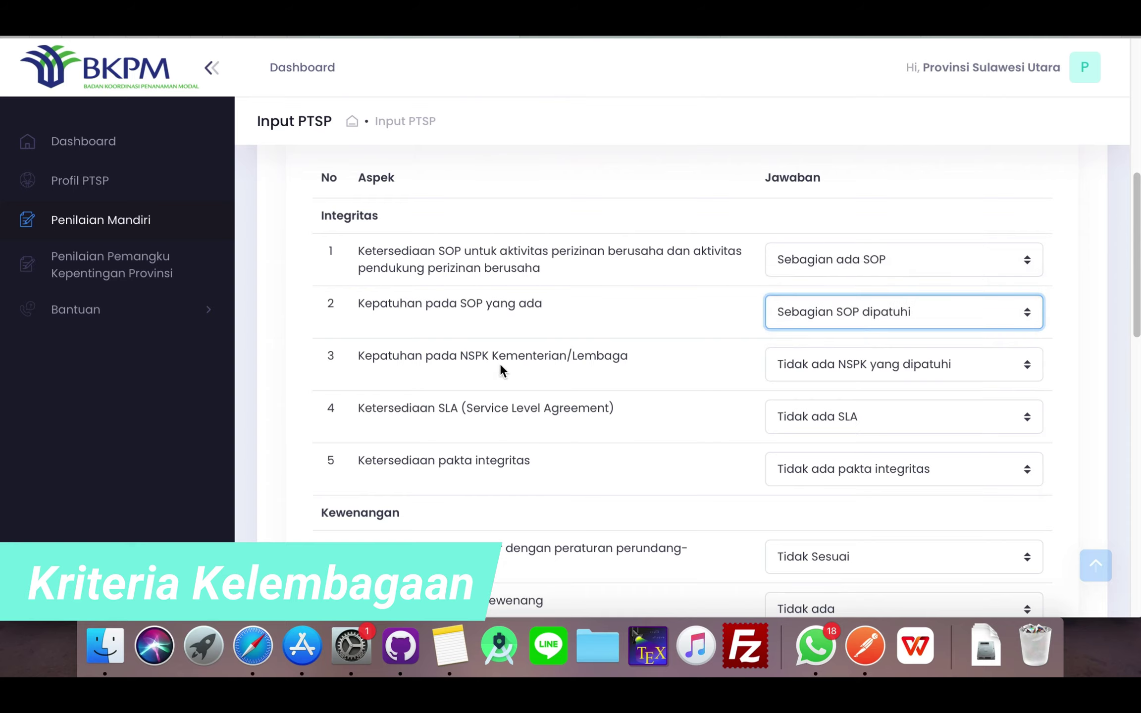
left_click(834, 371)
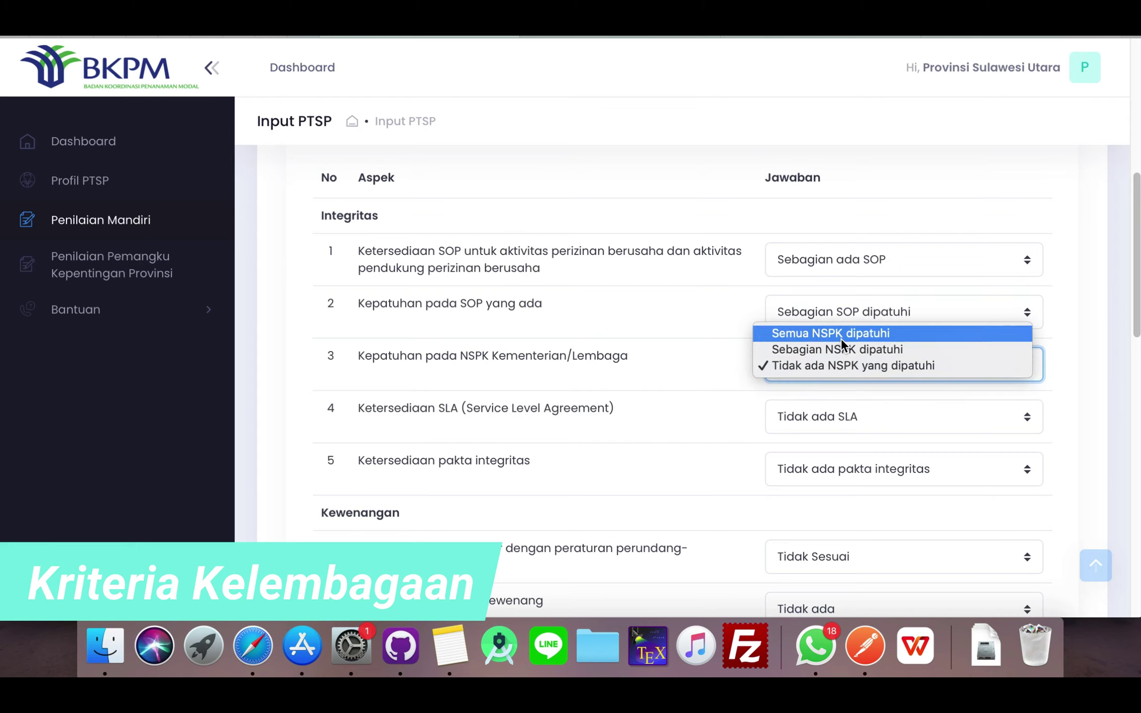
left_click(867, 348)
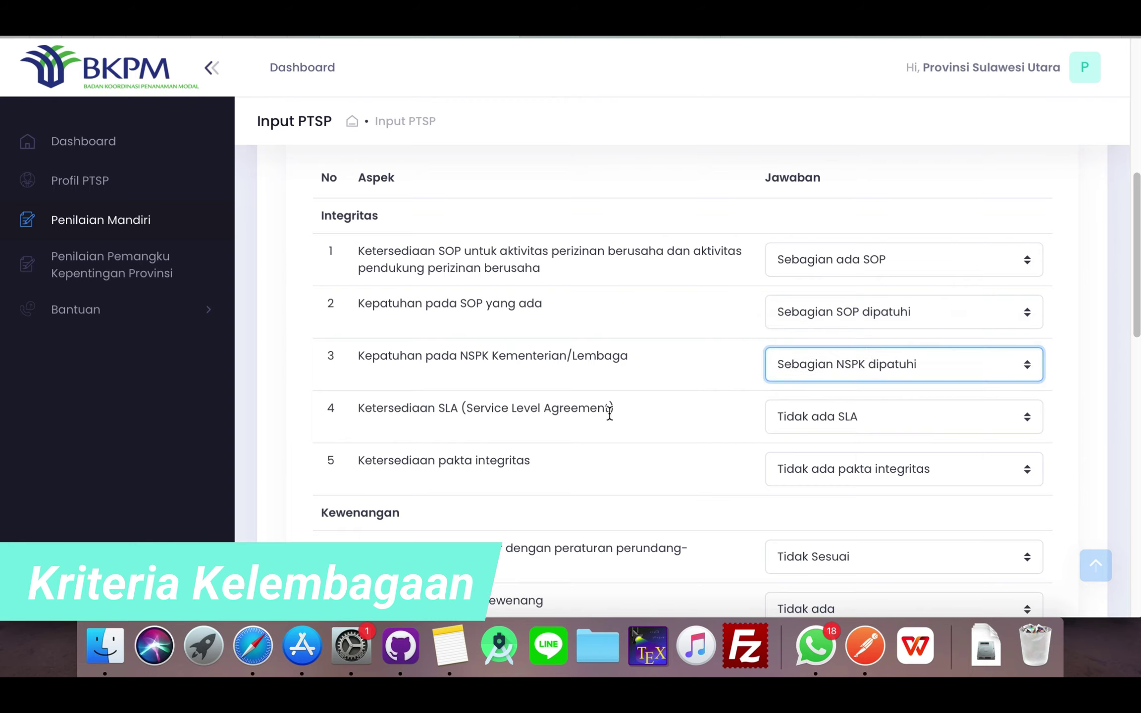
left_click(801, 415)
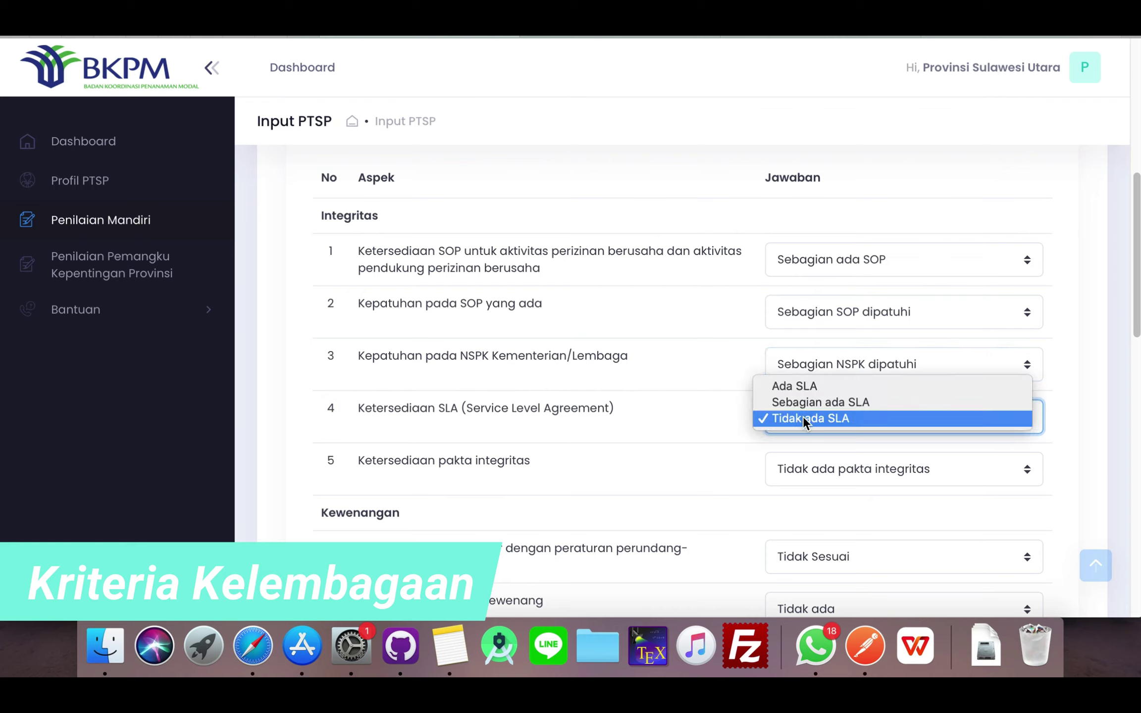
left_click(795, 387)
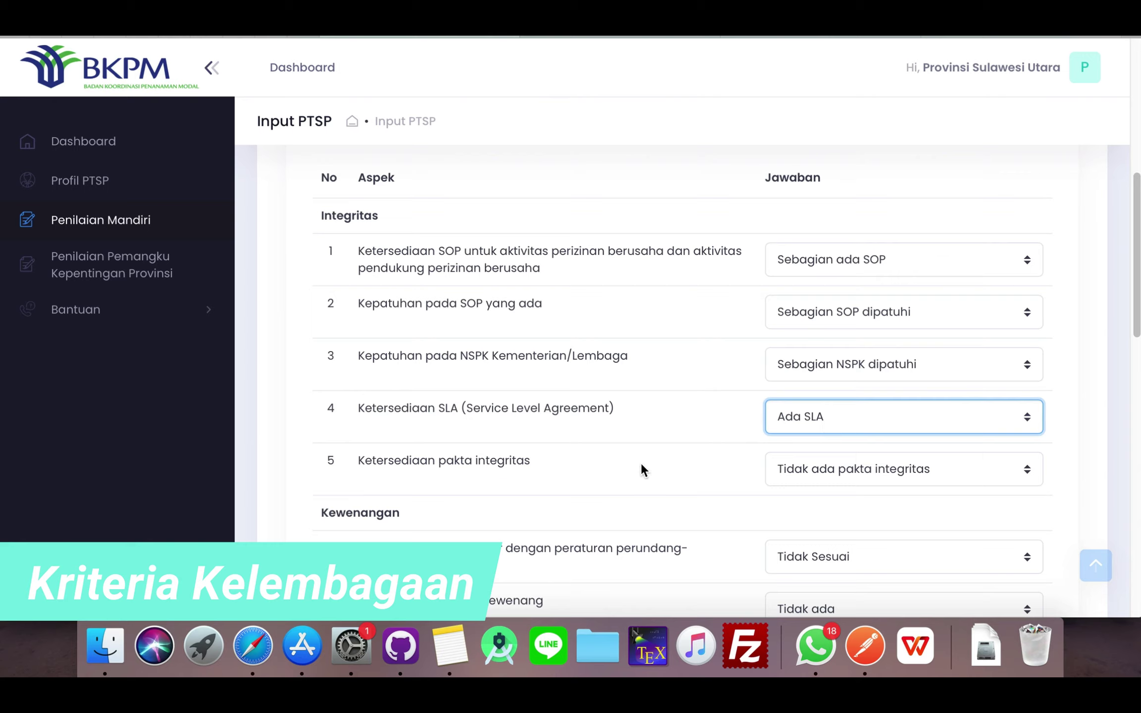
left_click(810, 470)
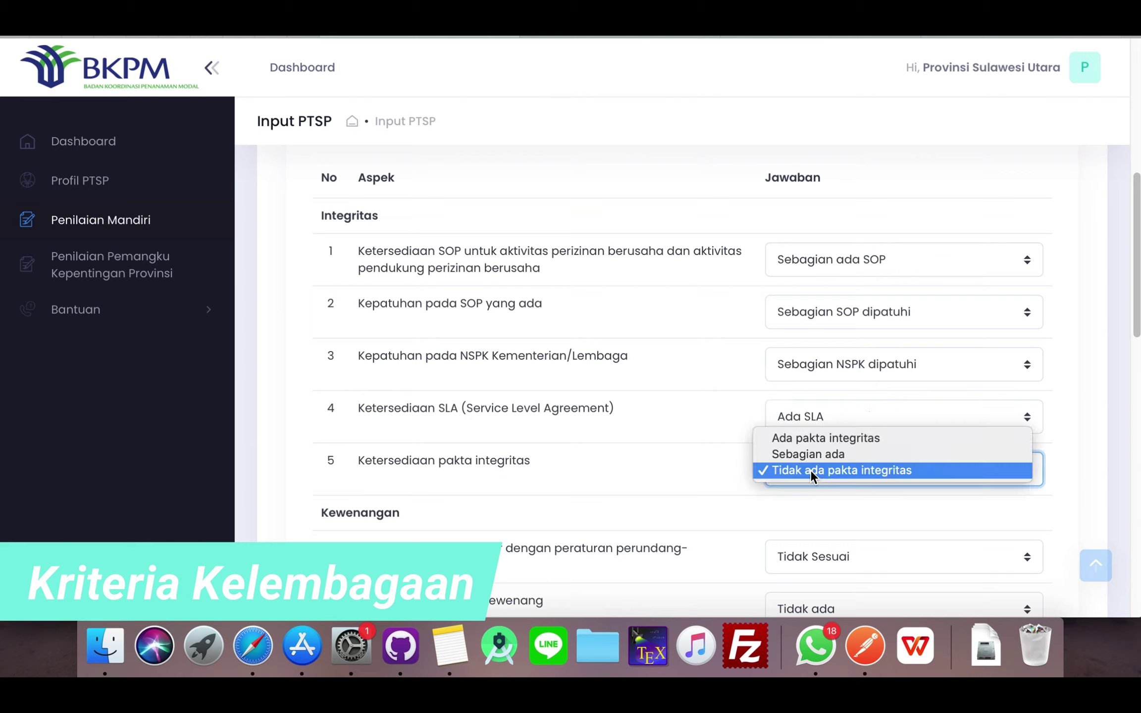
left_click(841, 470)
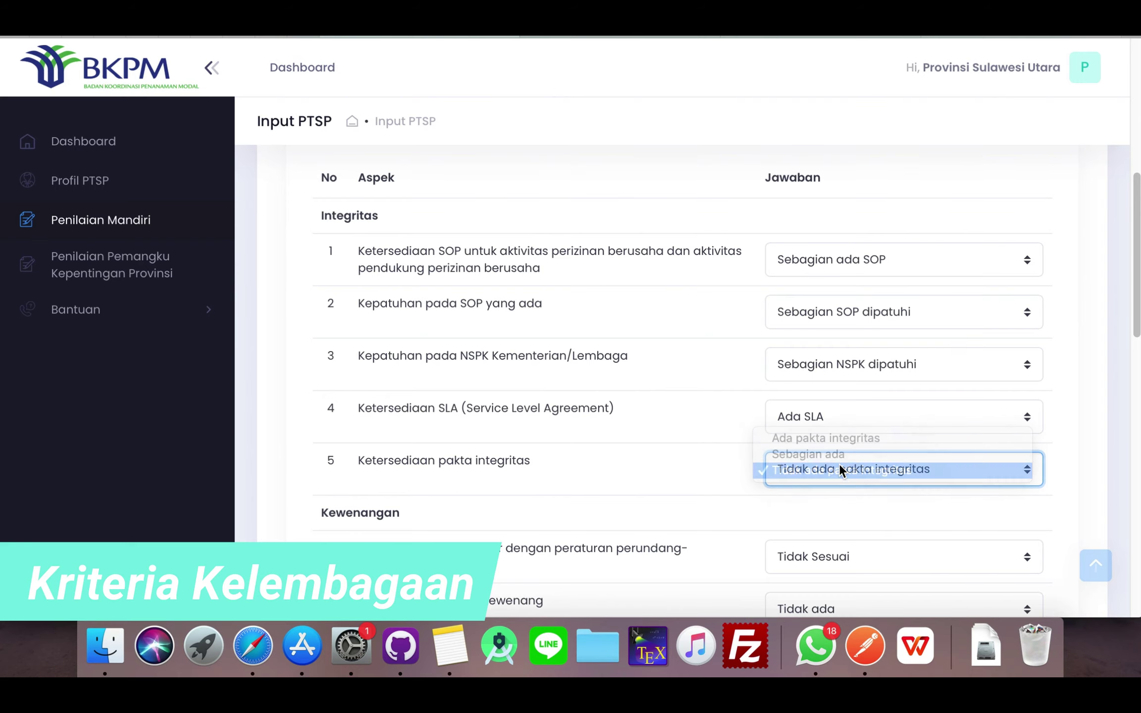
- Set complaint mechanism, help desk and complaint form availability all to 'Ada, luring'
scroll(671, 460, "down", 3)
scroll(672, 455, "down", 1)
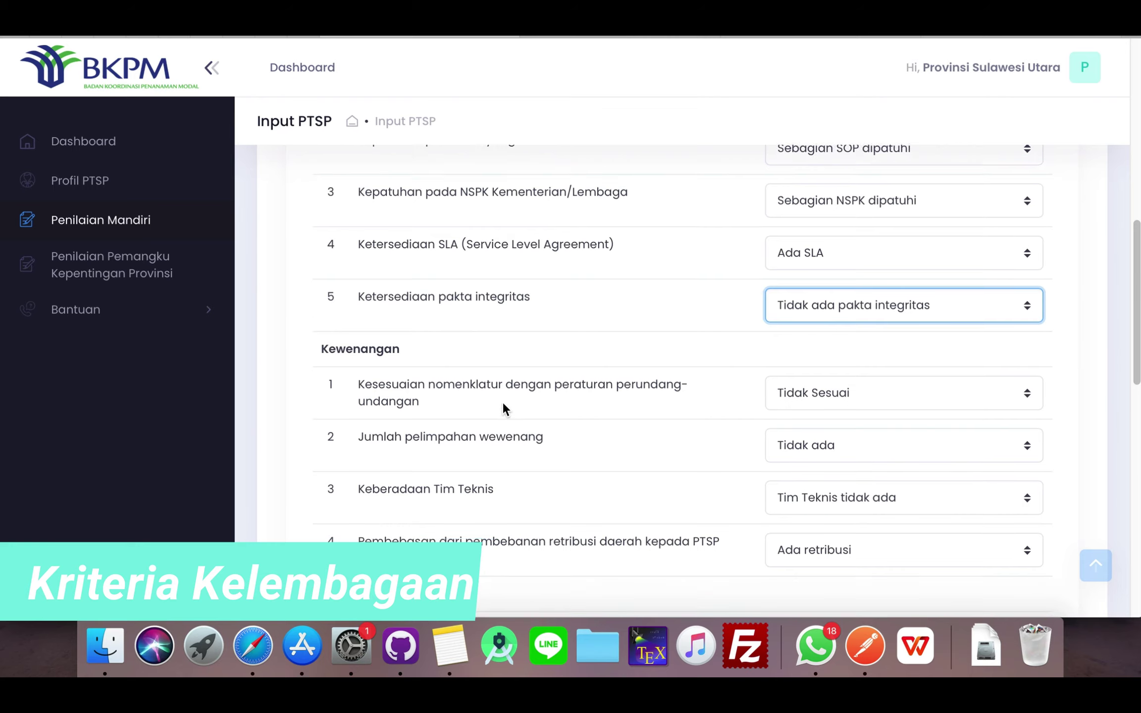
scroll(502, 401, "down", 5)
scroll(502, 401, "up", 1)
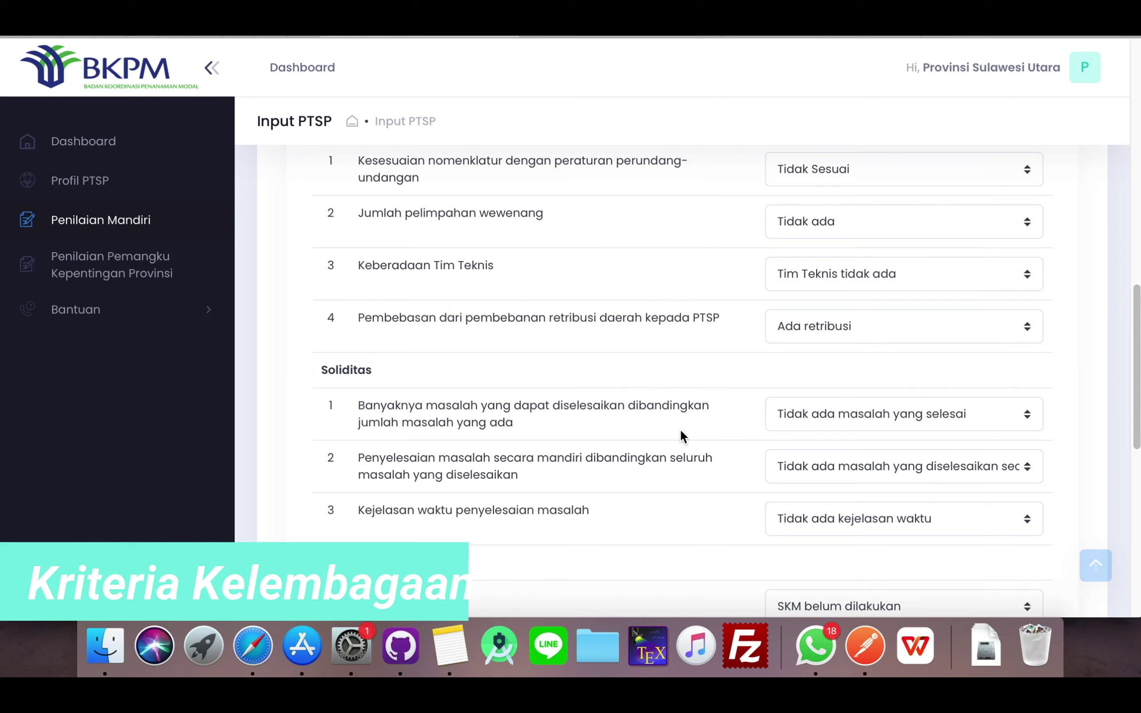
scroll(602, 440, "down", 1)
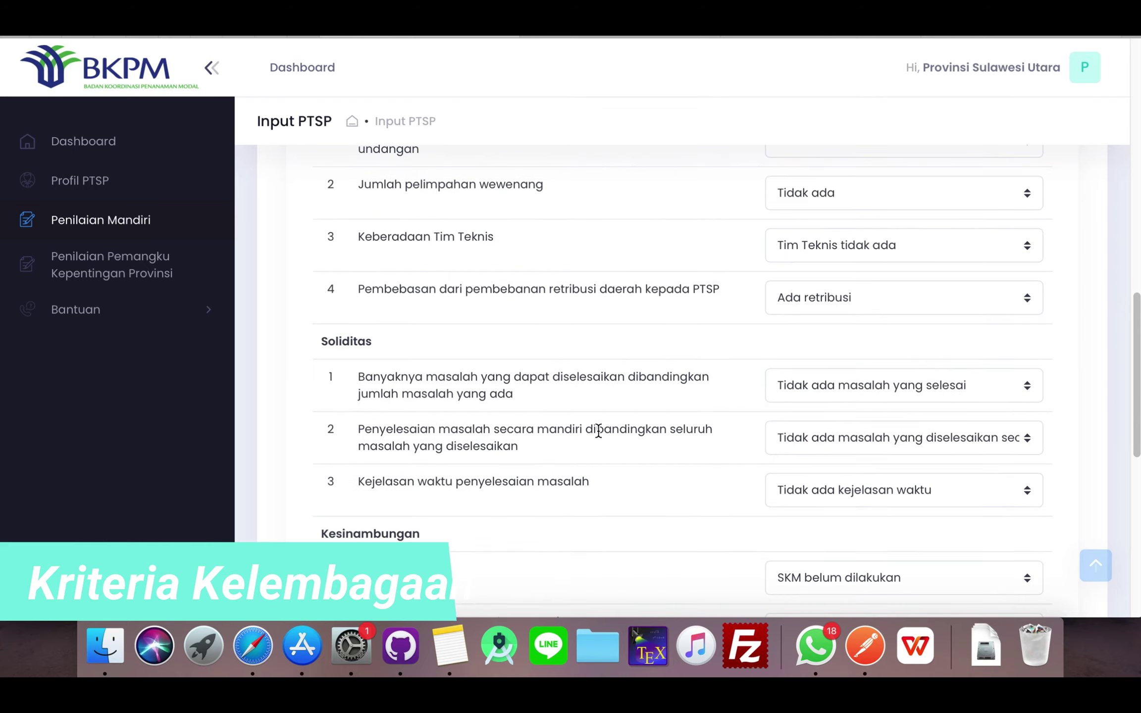
scroll(705, 484, "up", 7)
scroll(703, 476, "down", 15)
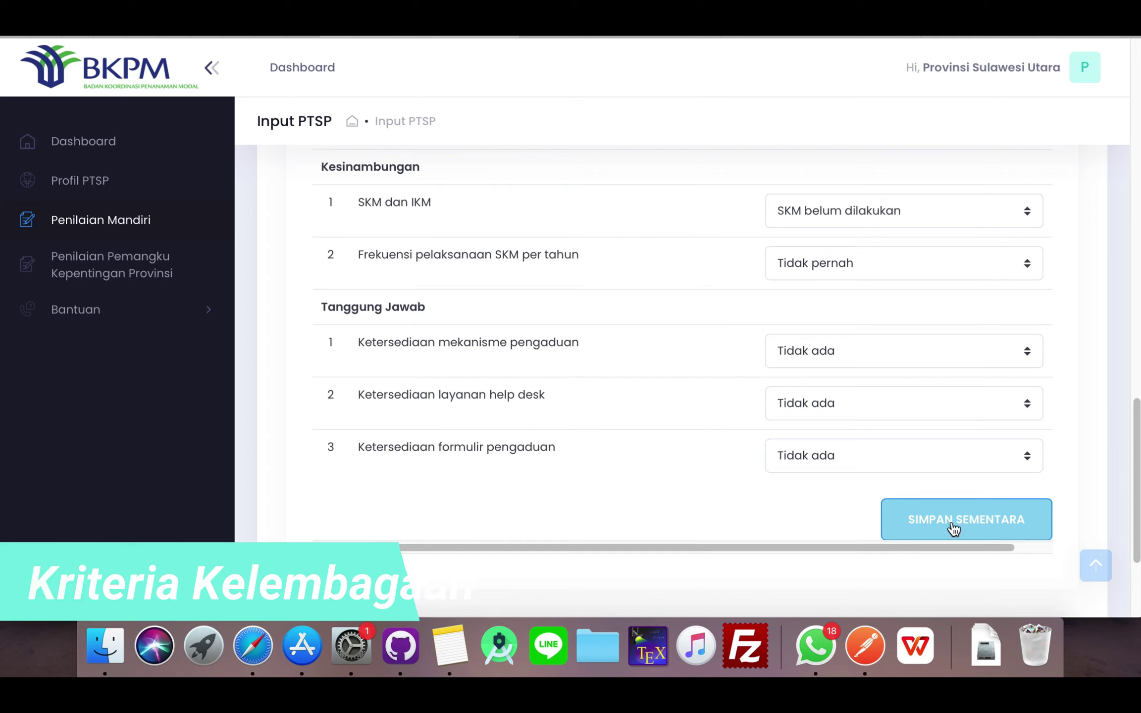
left_click(840, 355)
left_click(823, 334)
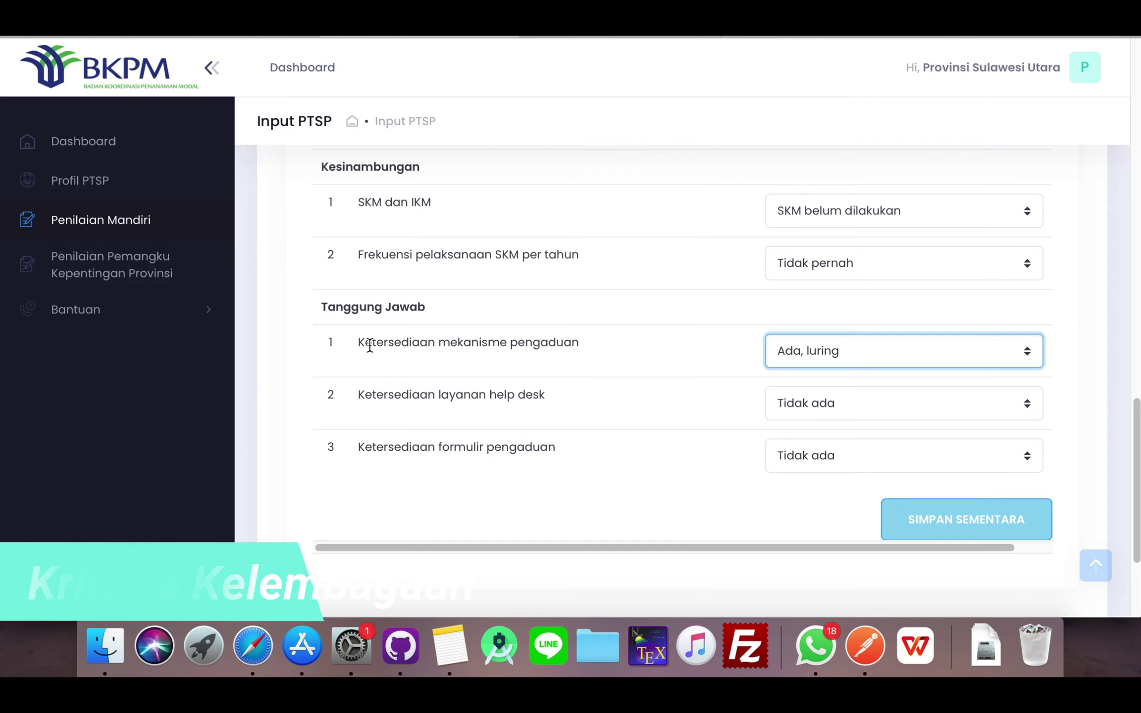
left_click_drag(365, 342, 532, 342)
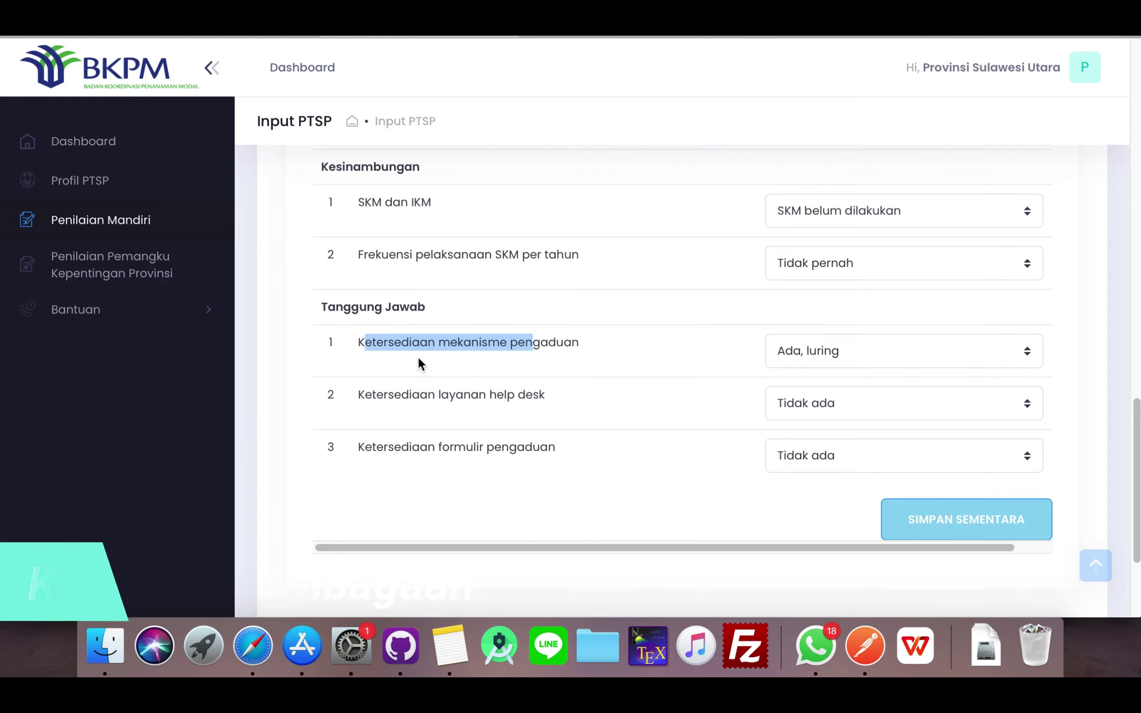
left_click(596, 354)
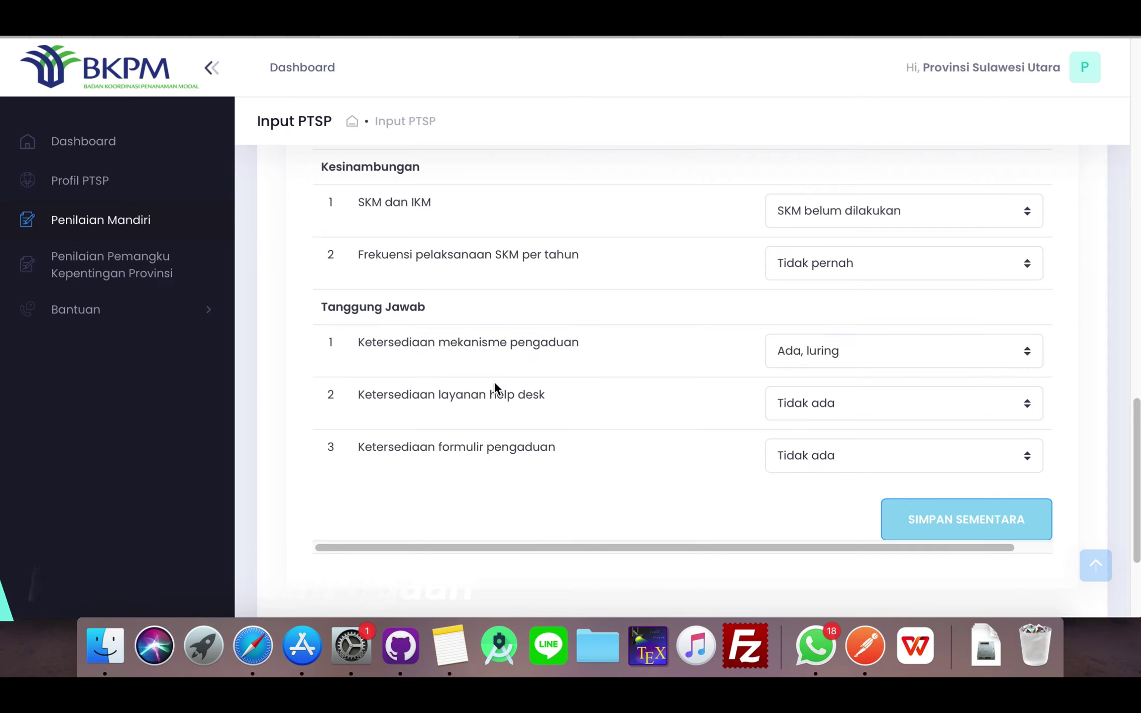
left_click(795, 400)
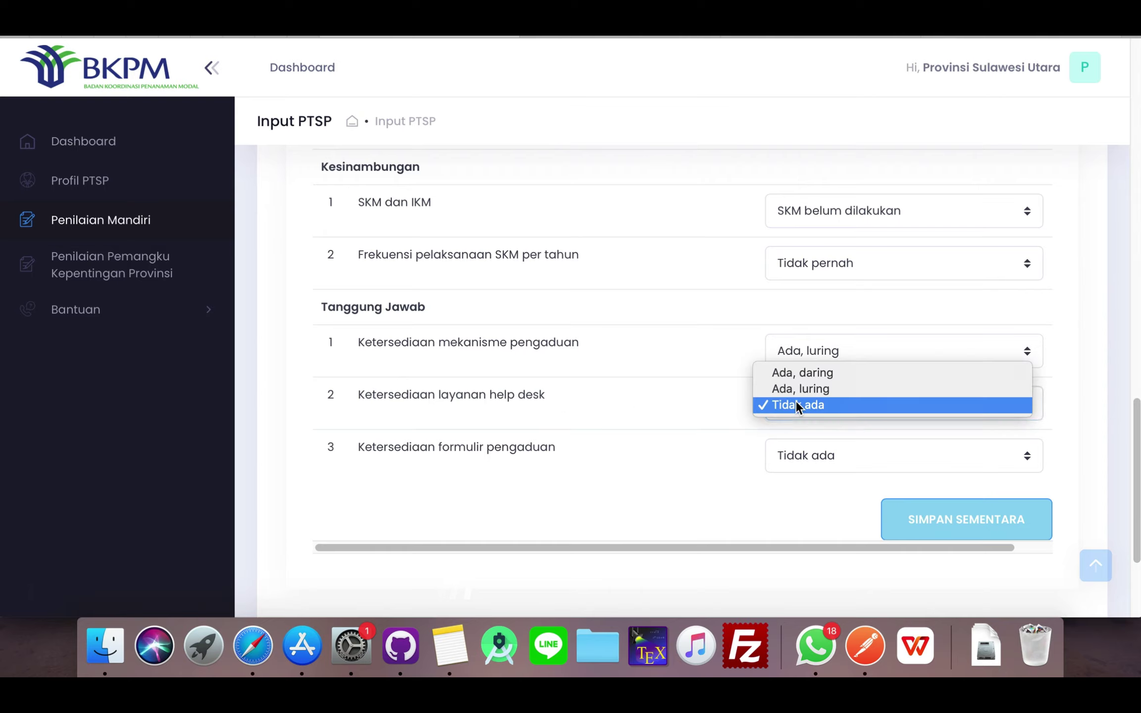
left_click(796, 390)
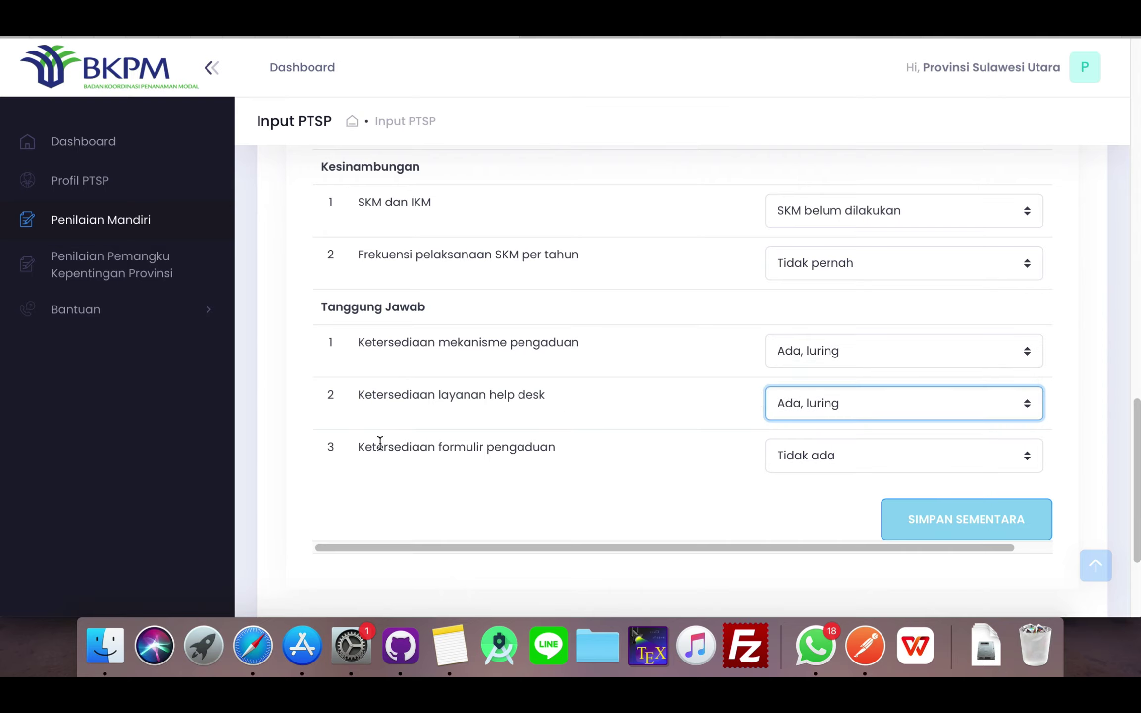
left_click_drag(458, 446, 592, 449)
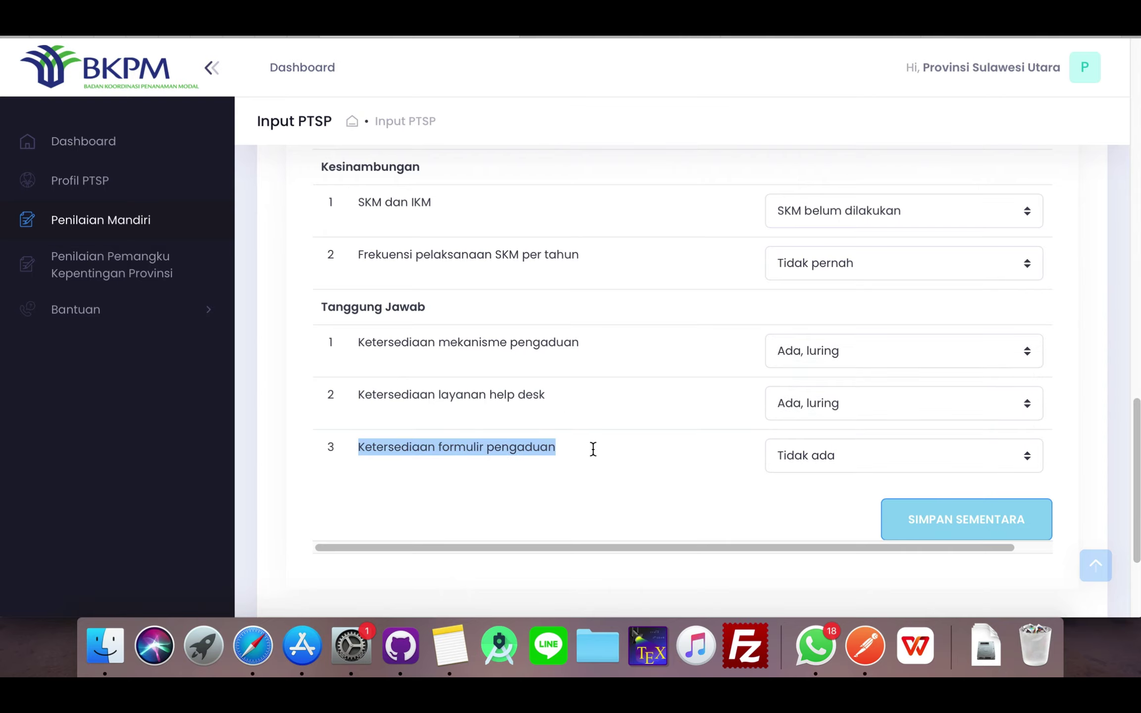
left_click(875, 463)
left_click(854, 440)
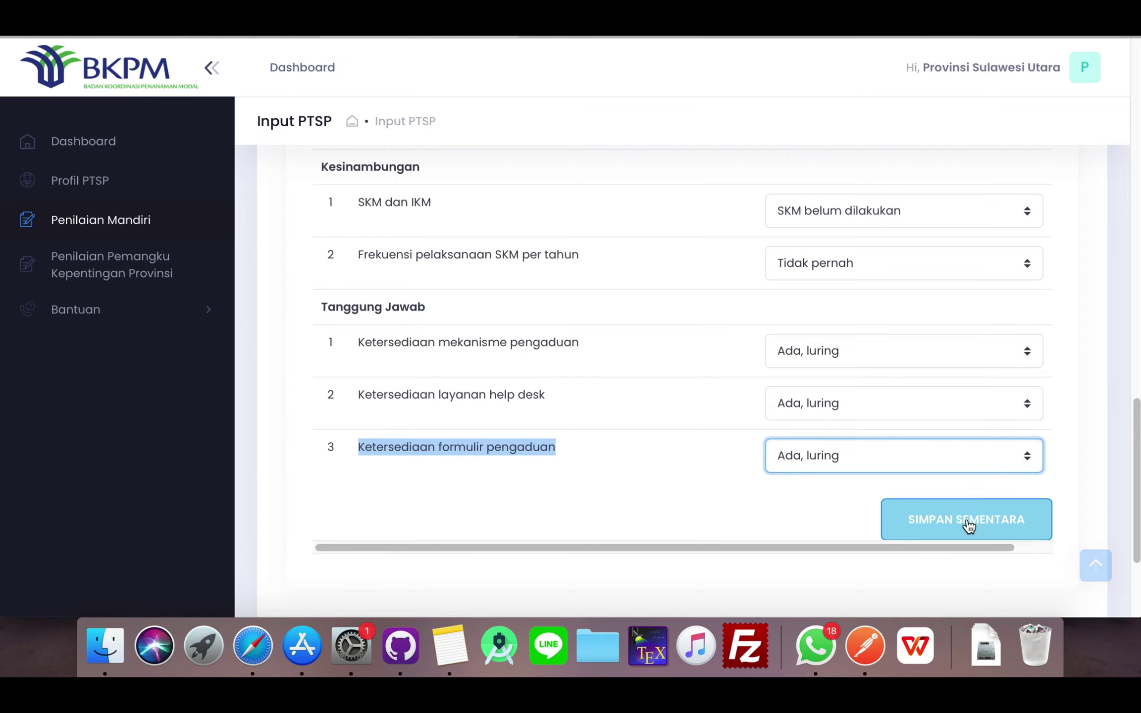
- Save the Kelembagaan answers as a draft and continue to step 2, Kriteria SDM
left_click(968, 524)
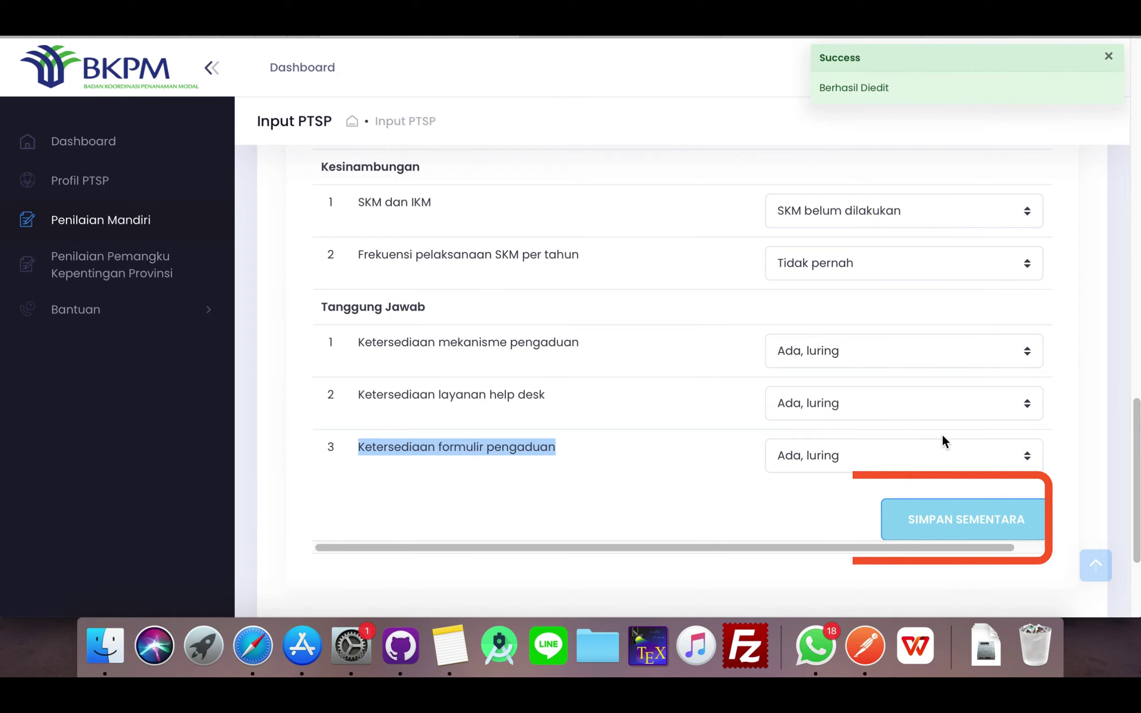
scroll(948, 436, "up", 1)
scroll(956, 438, "down", 5)
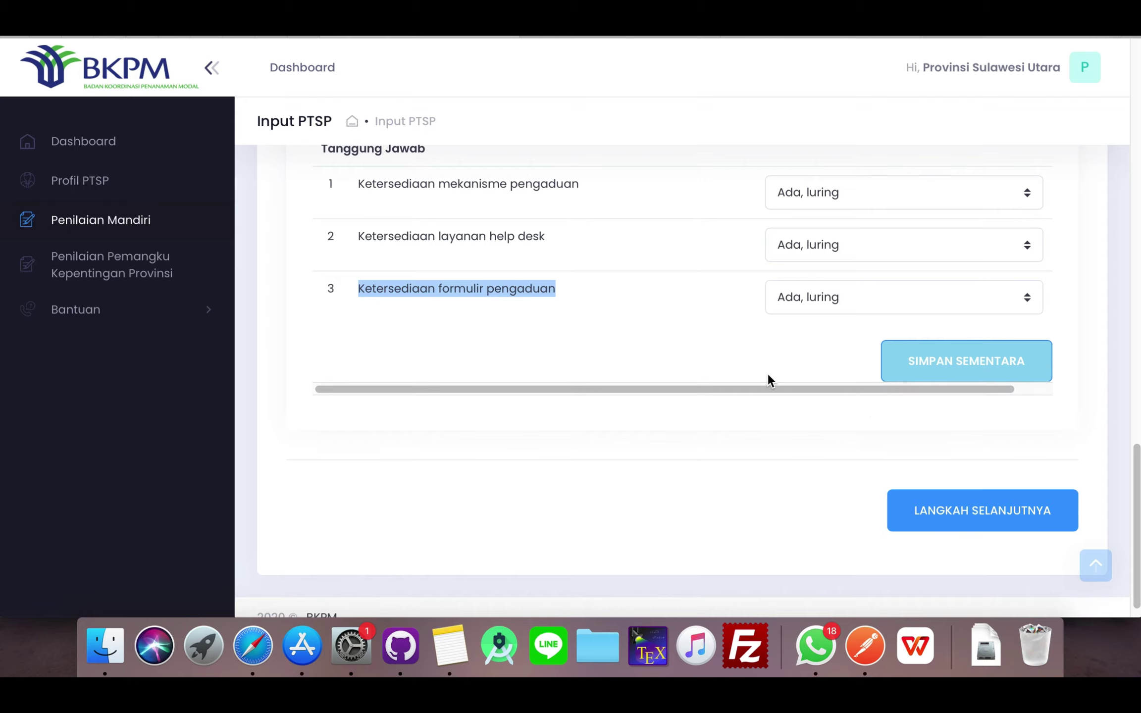
left_click(956, 510)
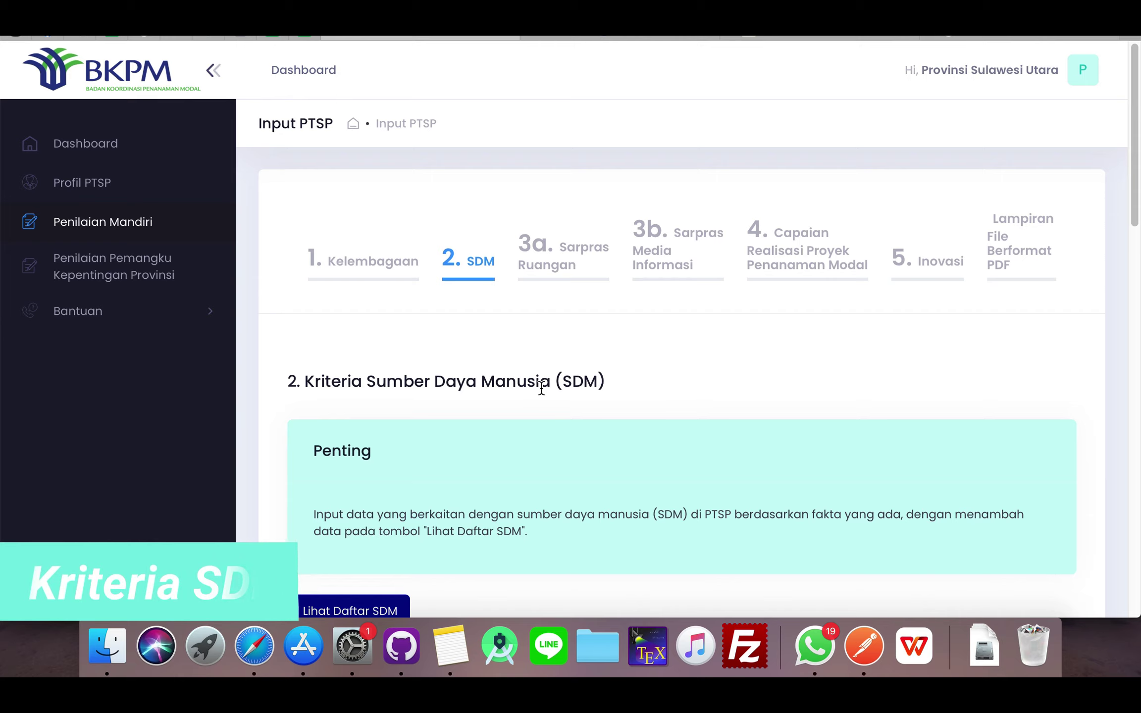
- Show the still-empty SDM staff table (Nama SDM, NIP, Bagian, Bidang Ilmu) via Lihat Daftar SDM
scroll(562, 458, "down", 1)
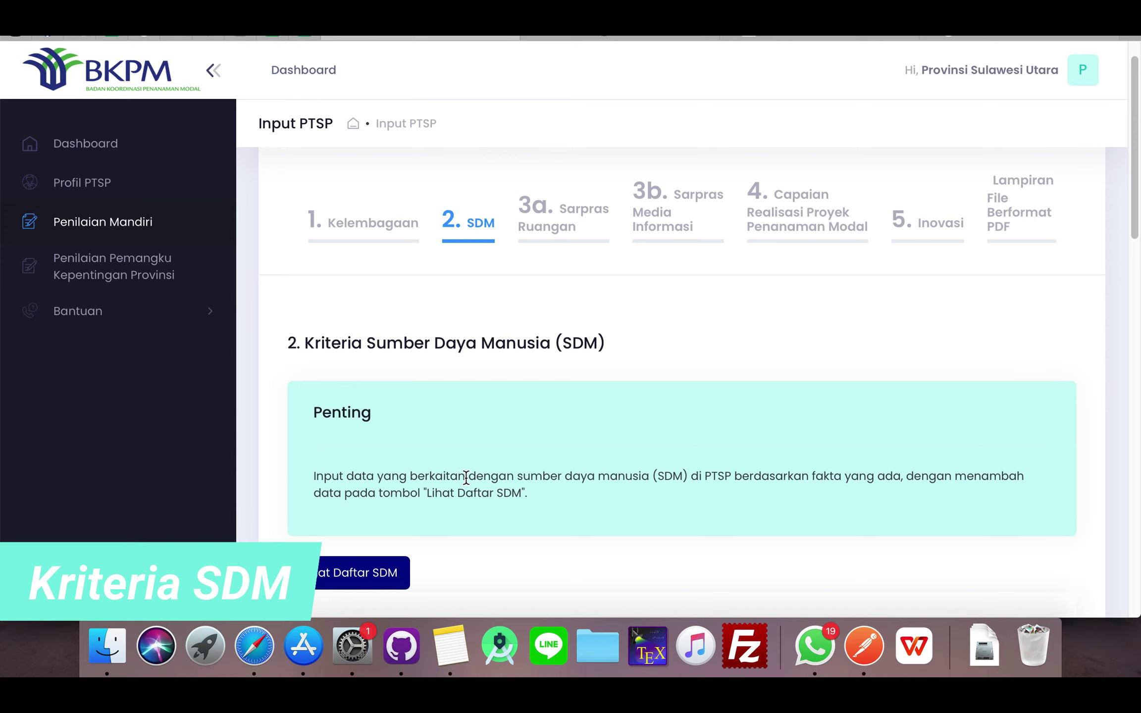
scroll(473, 510, "down", 3)
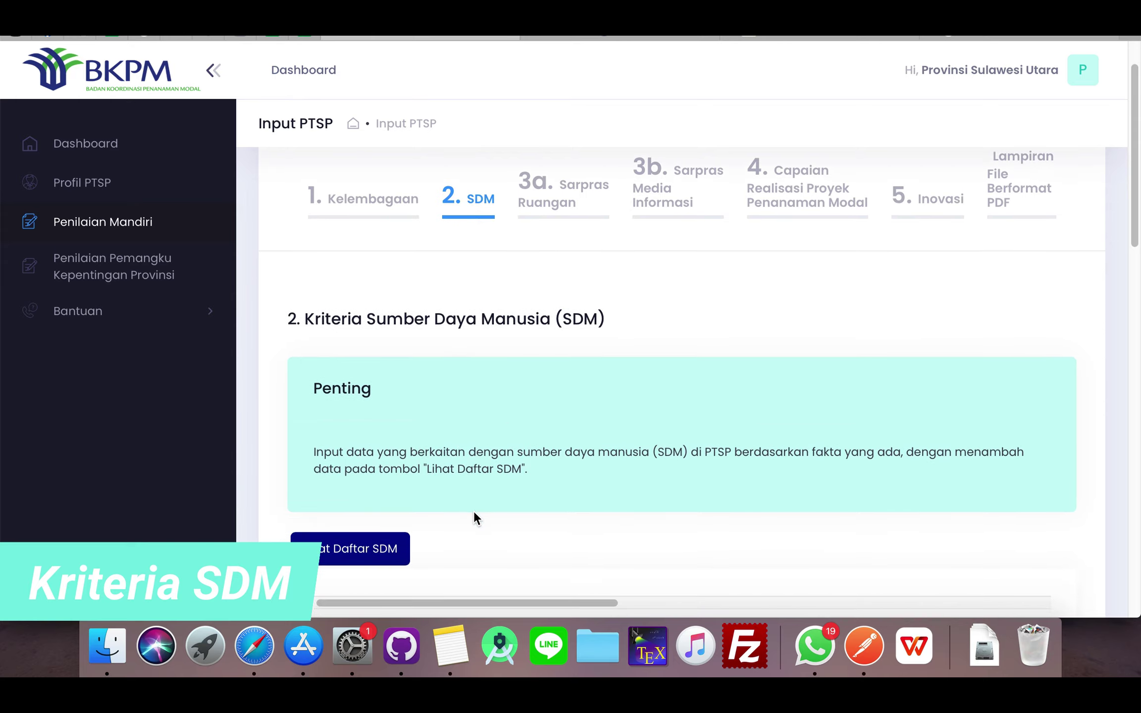
scroll(455, 492, "down", 2)
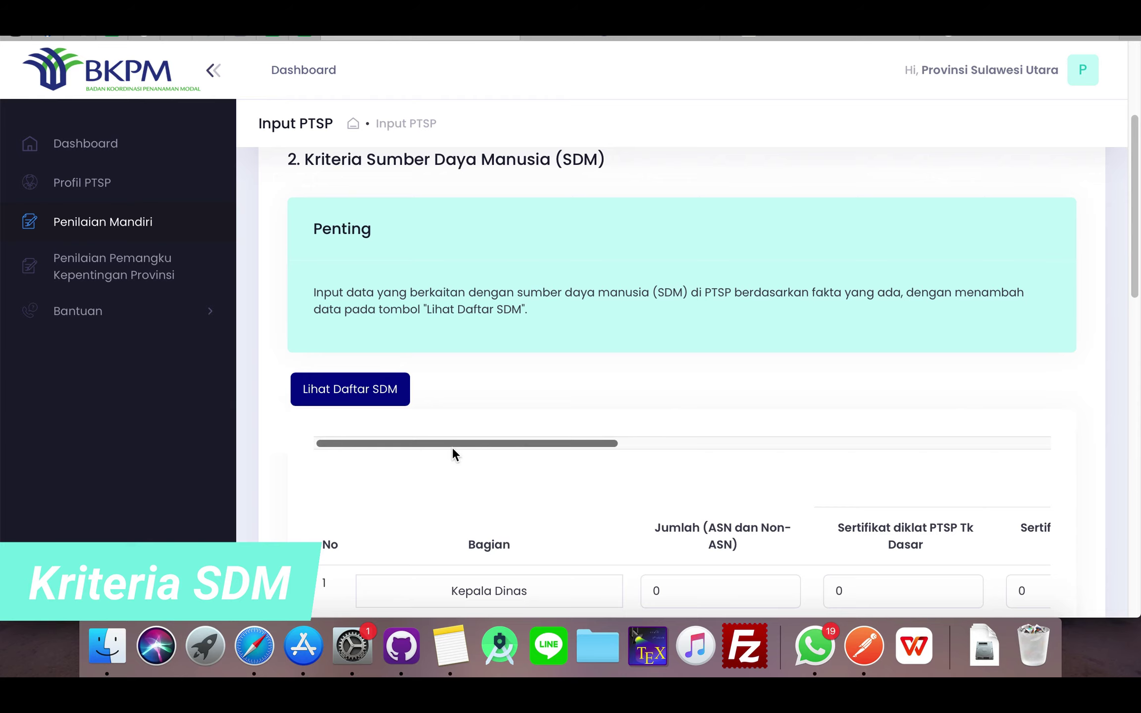
scroll(593, 476, "down", 4)
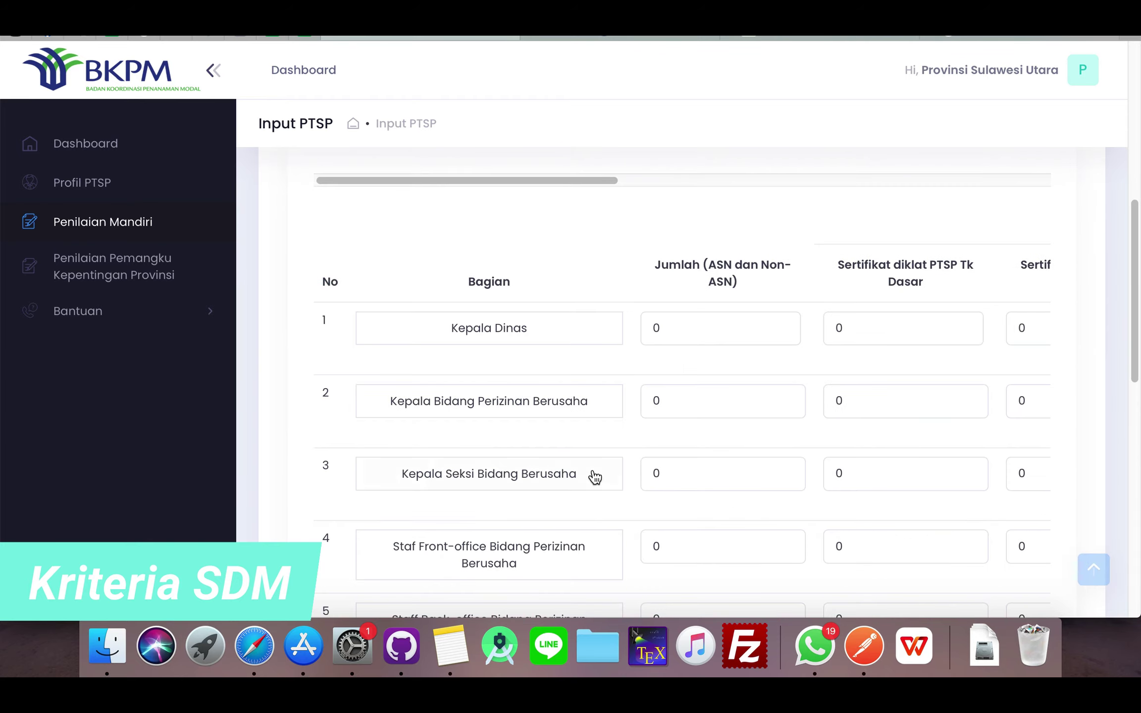
scroll(594, 476, "up", 2)
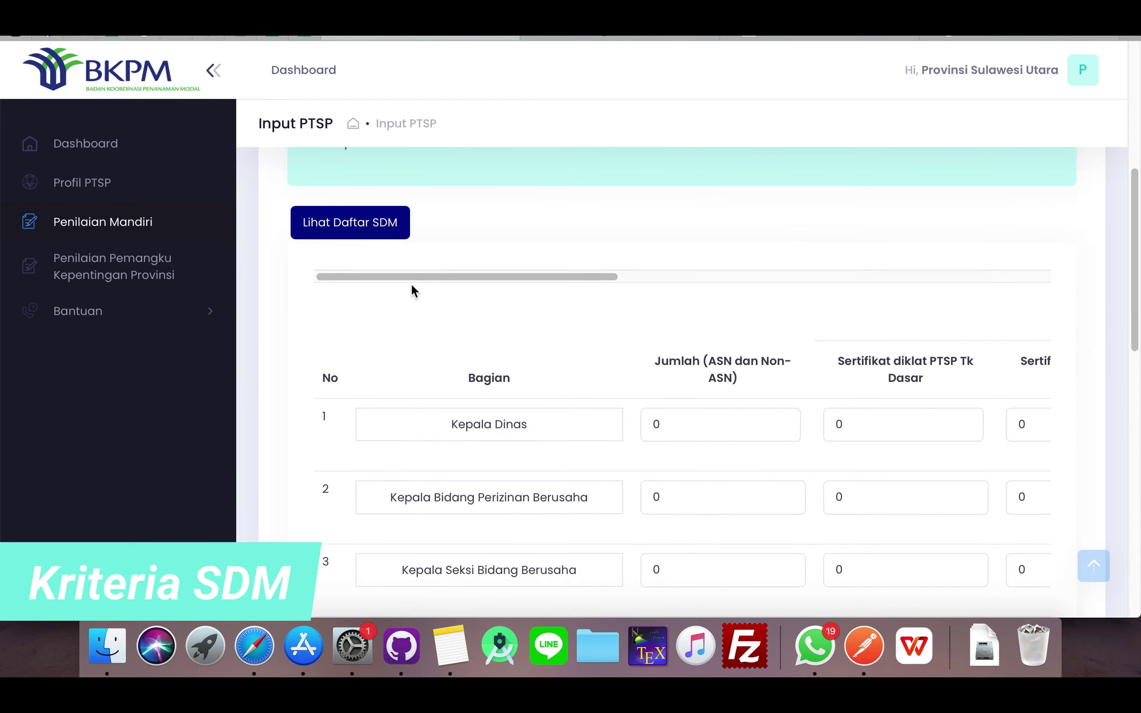
left_click(365, 225)
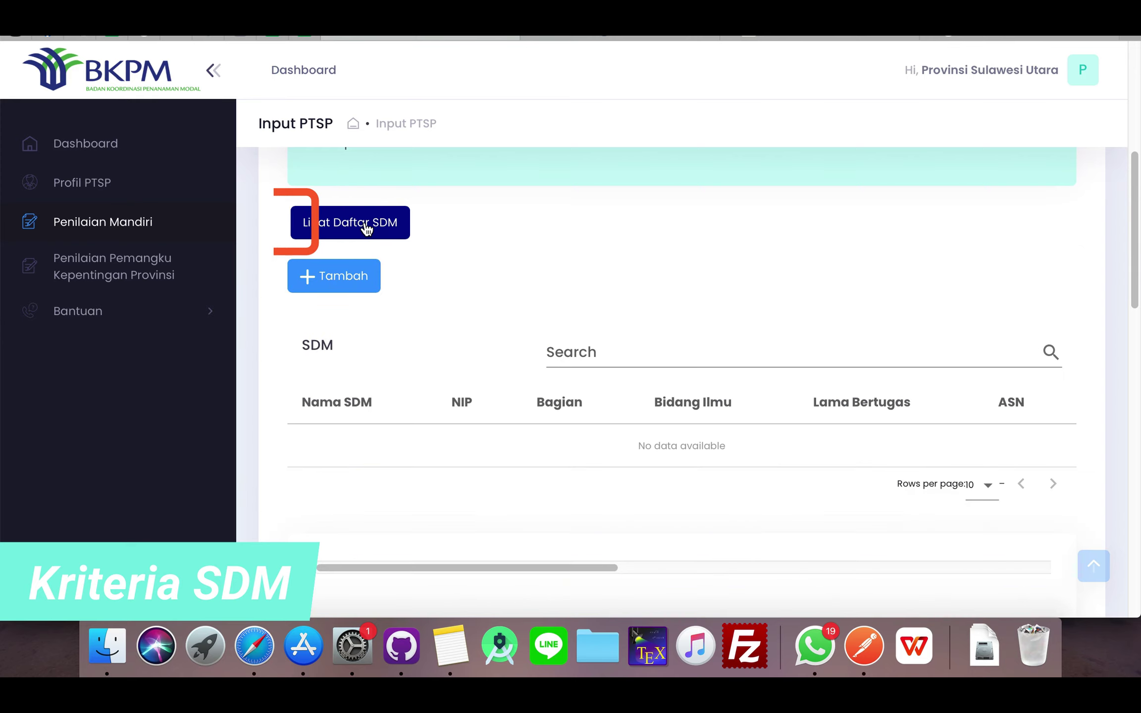
- Start a new staff entry and enter the staff member's name and NIP
left_click(329, 280)
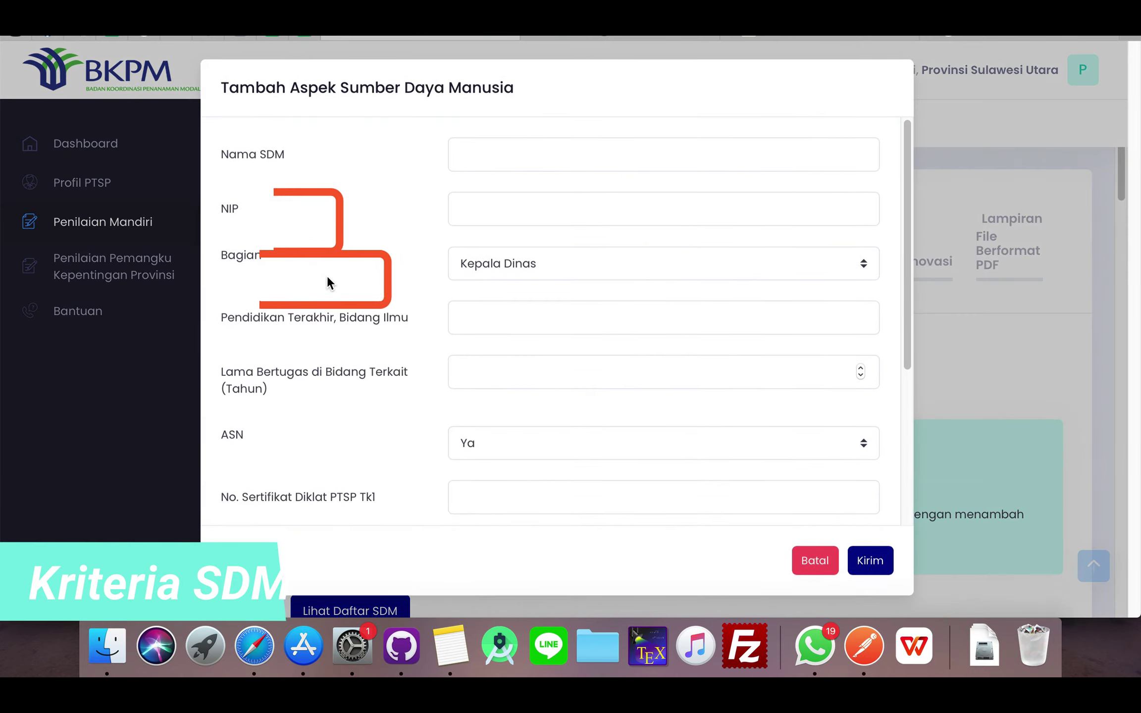
left_click(518, 163)
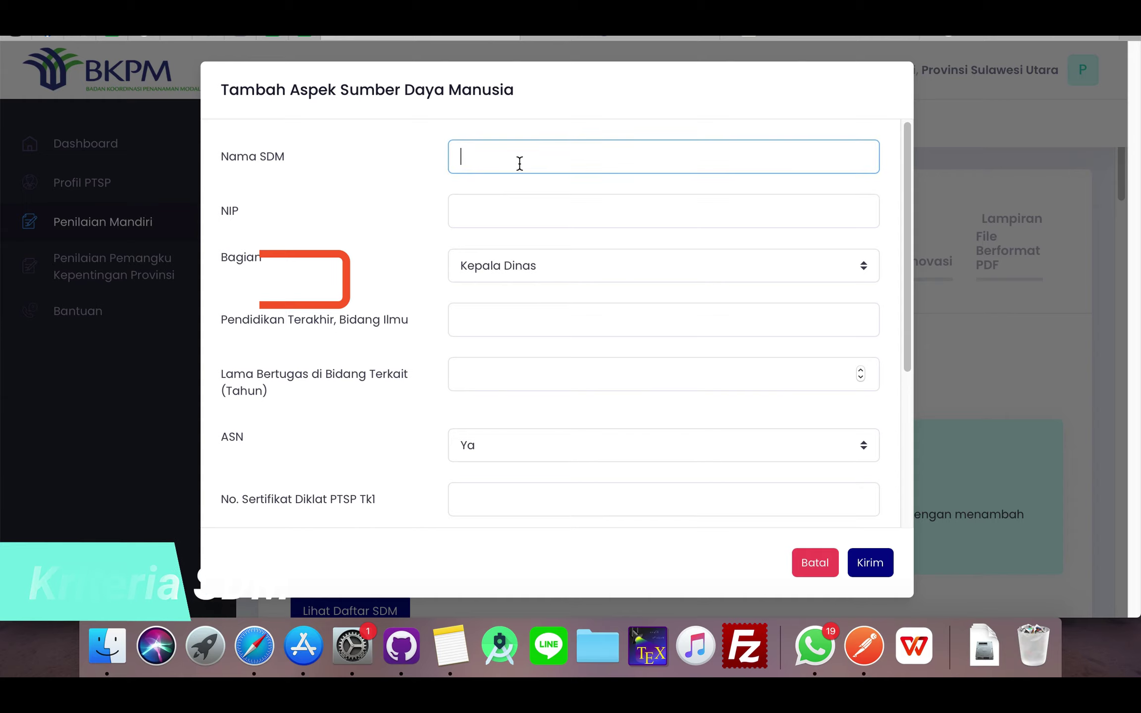
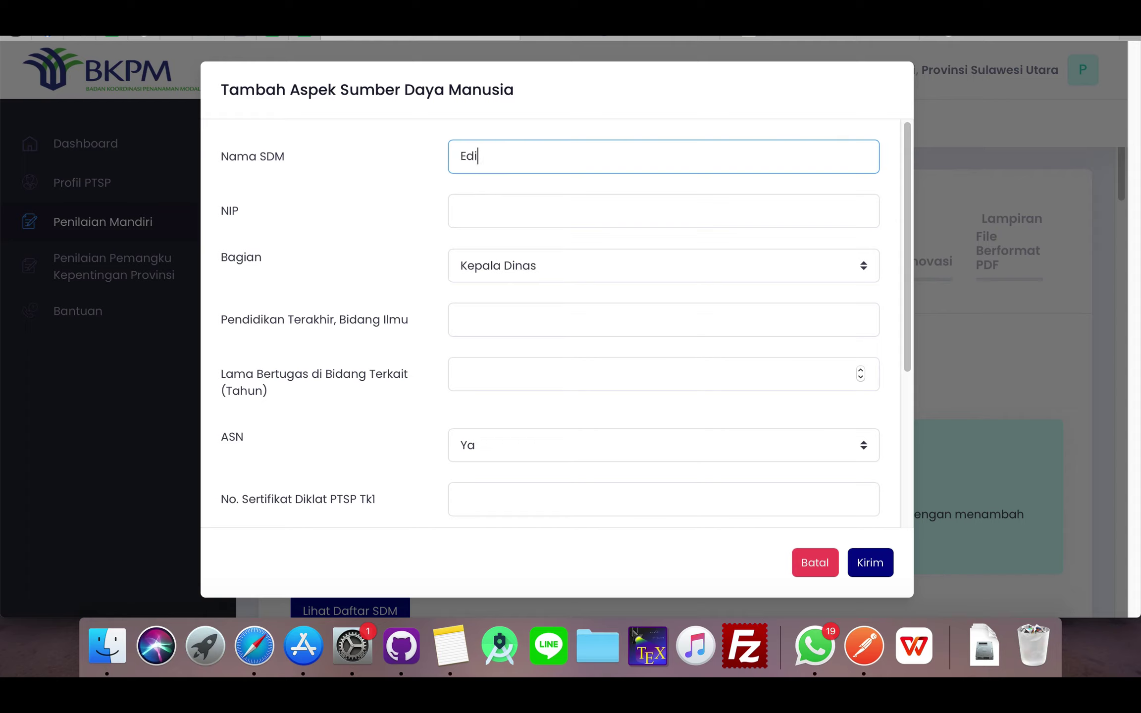
left_click(542, 202)
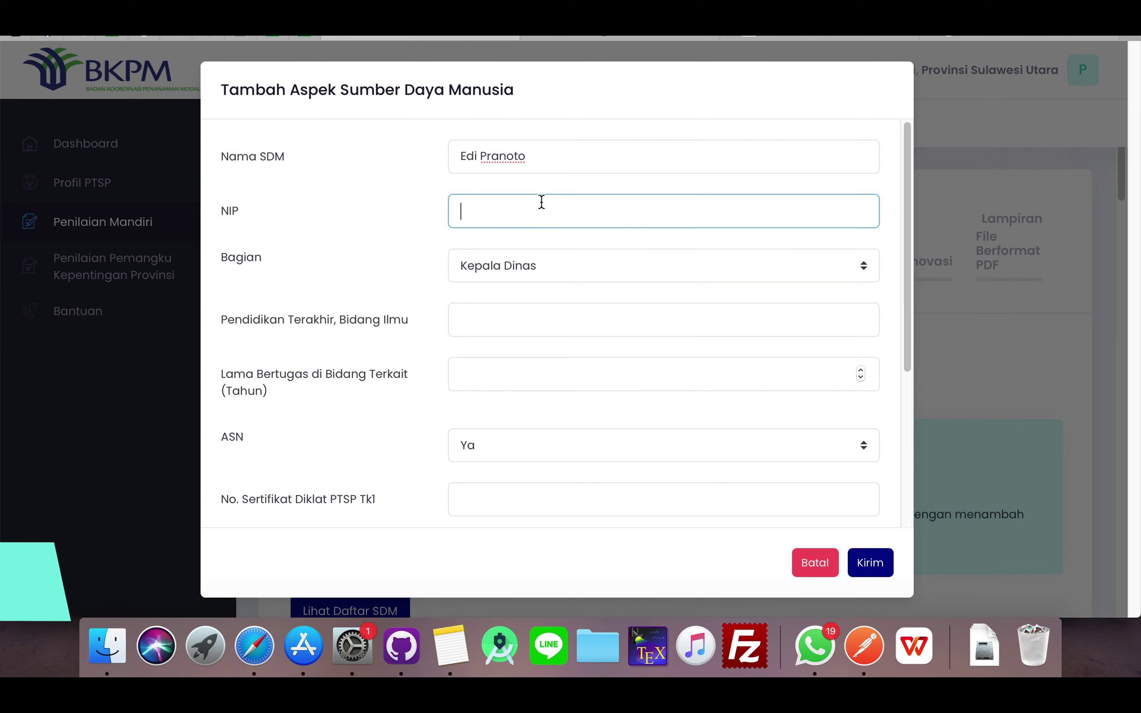
type("12312312")
- Set Bagian to Kepala Seksi Bidang Dalaks, education S1 Ilmu Kepemimpinan, 4 years, ASN Ya
left_click(546, 255)
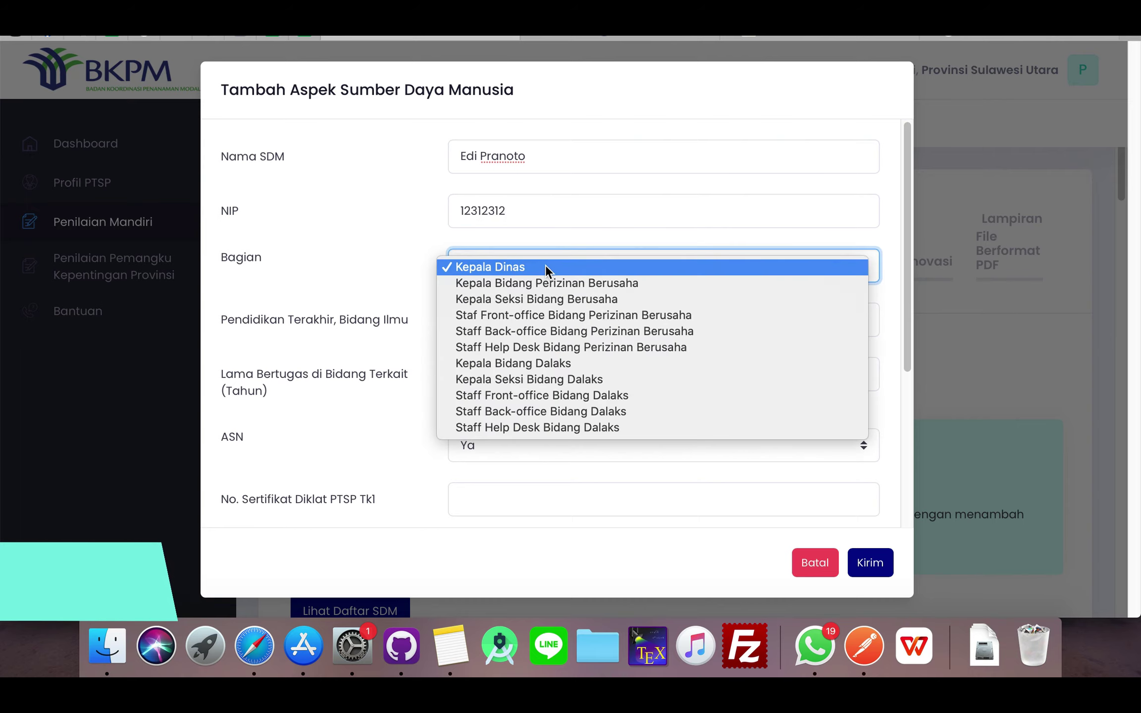
left_click(537, 378)
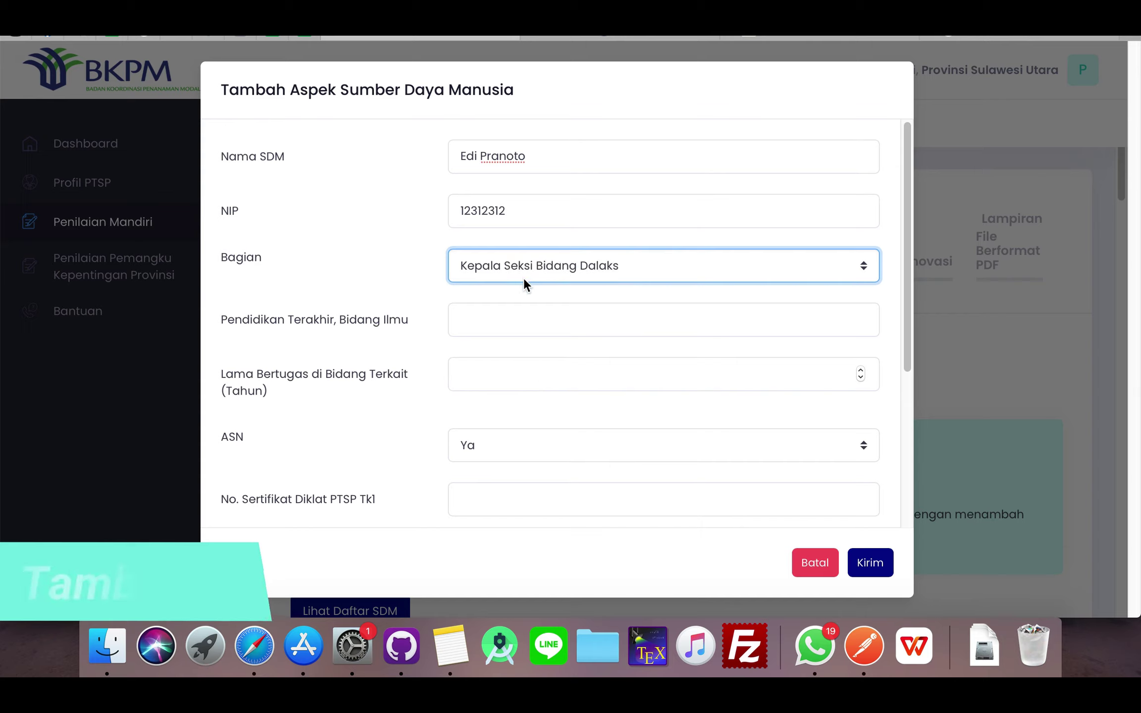
left_click(501, 319)
type("S1, ")
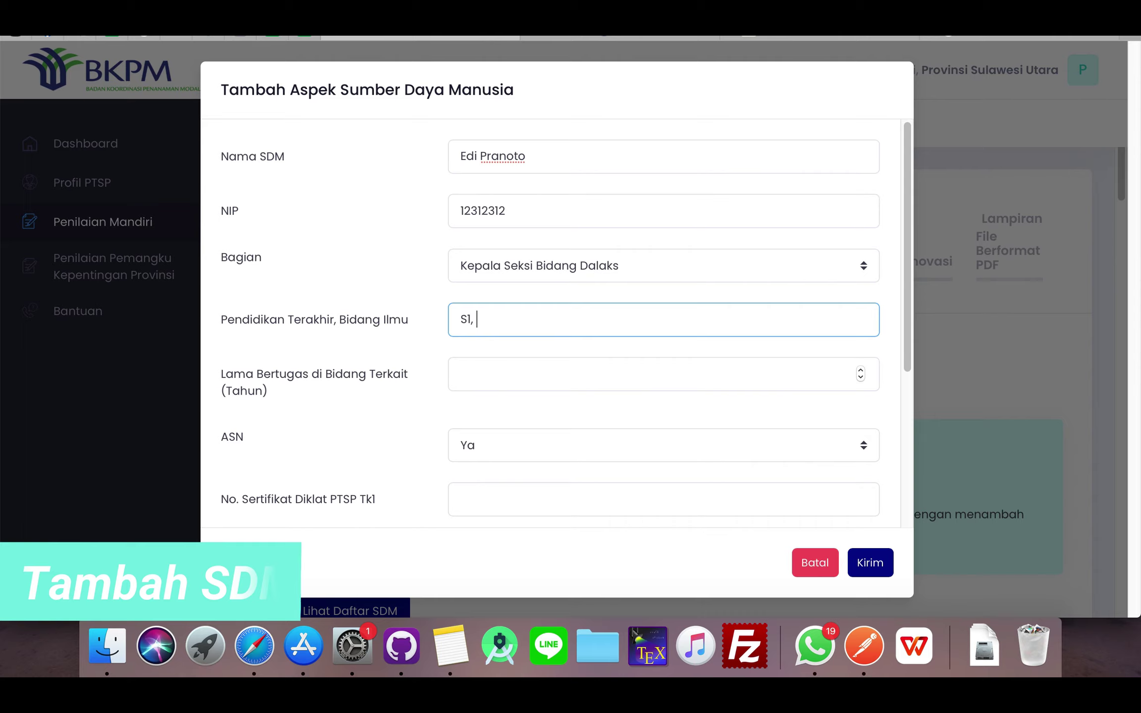
type("Ilm")
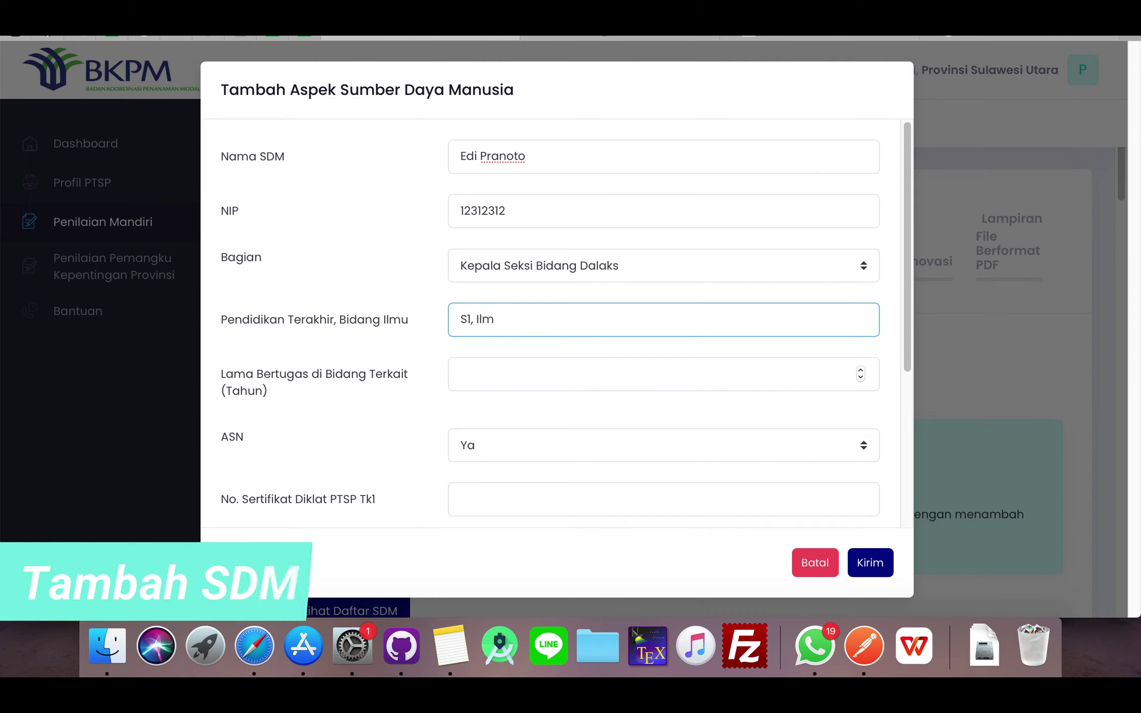
type("u Kepem")
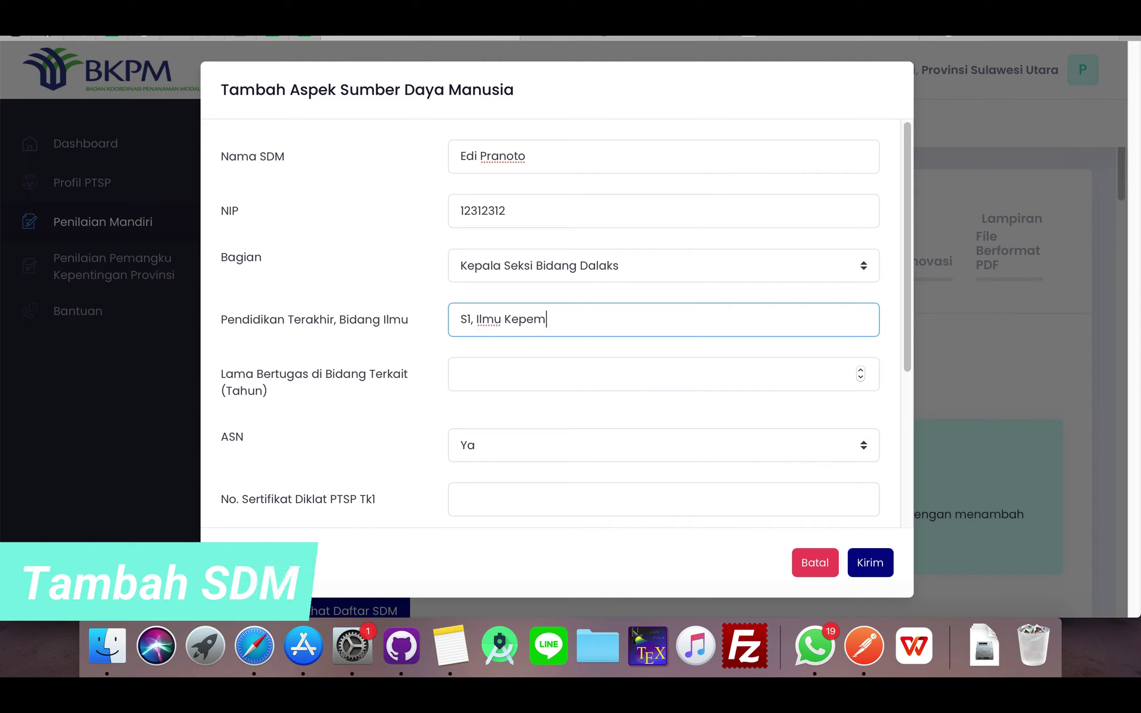
type("imo")
left_click(539, 376)
type("4")
left_click(493, 436)
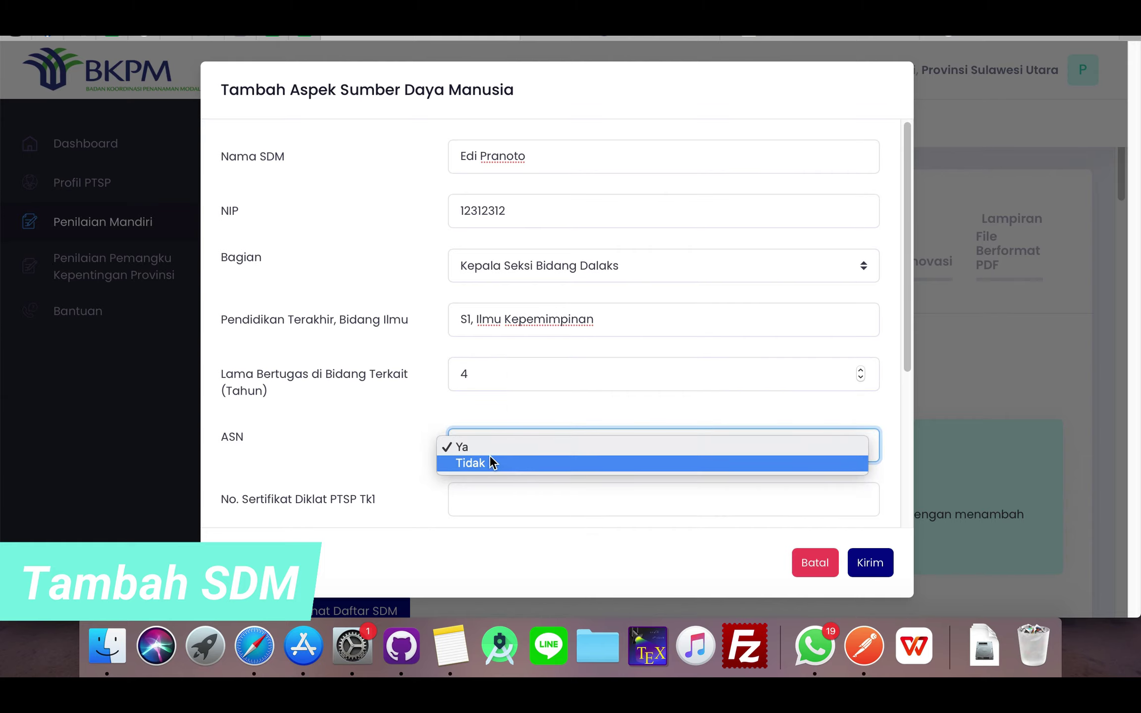
left_click(490, 448)
- Enter the Tk1, Tk Lanjut and Sektoral PTSP certificate numbers and submit the entry with Kirim
scroll(425, 412, "down", 5)
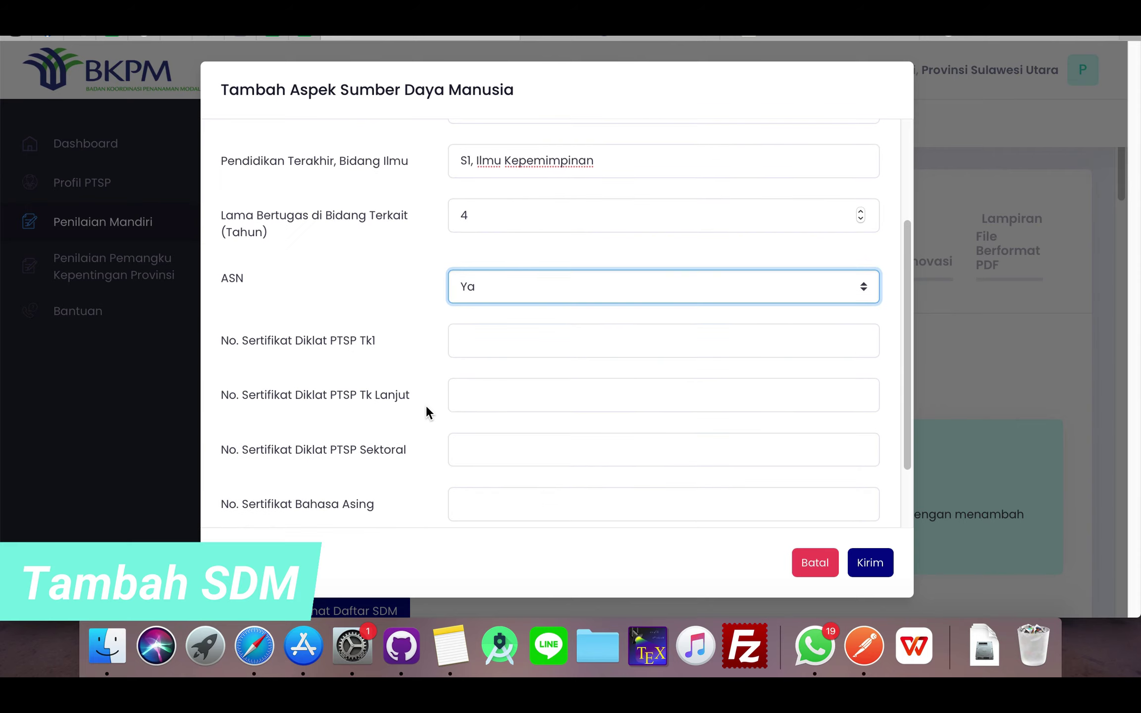
left_click(488, 242)
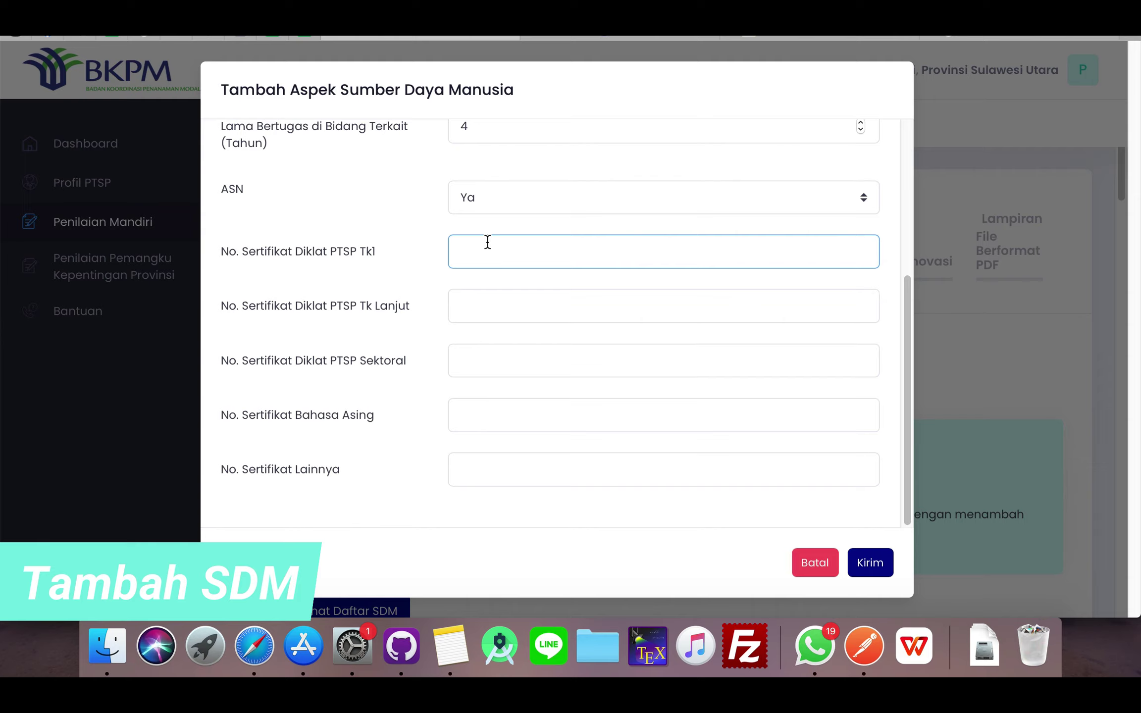
type("sdgr-23-232")
left_click(505, 300)
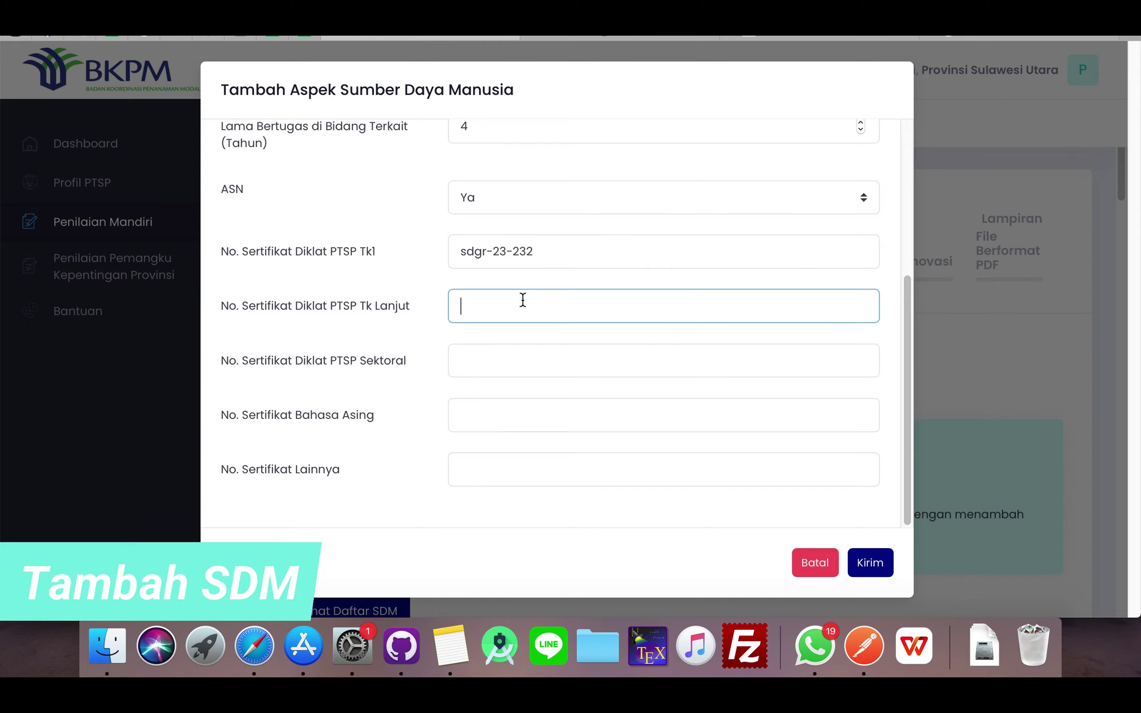
type("sdrg-2312")
left_click(478, 356)
type("sdsd")
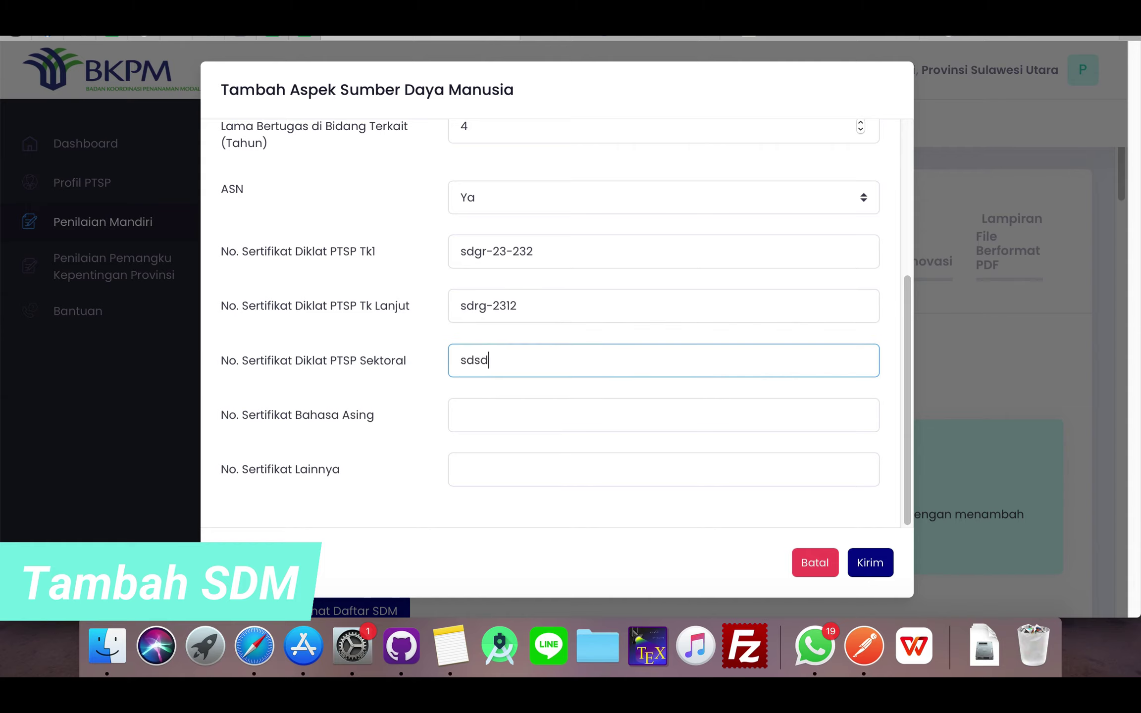
type("-sdasd")
scroll(619, 387, "up", 2)
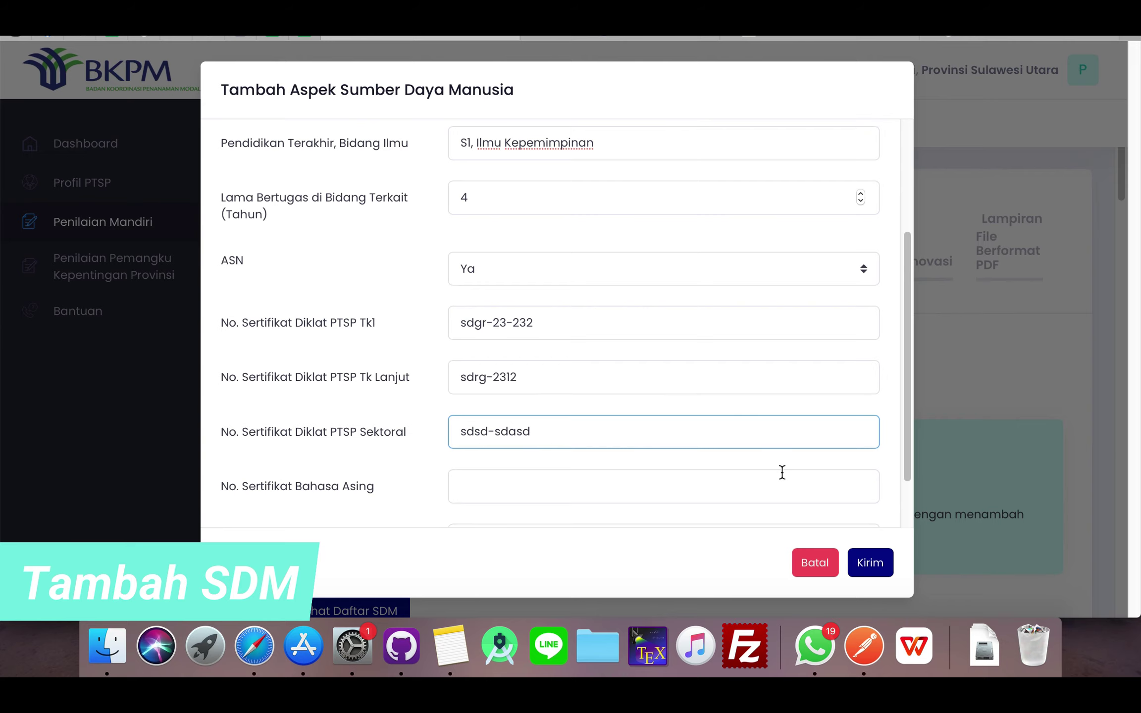
scroll(784, 468, "down", 2)
left_click(873, 564)
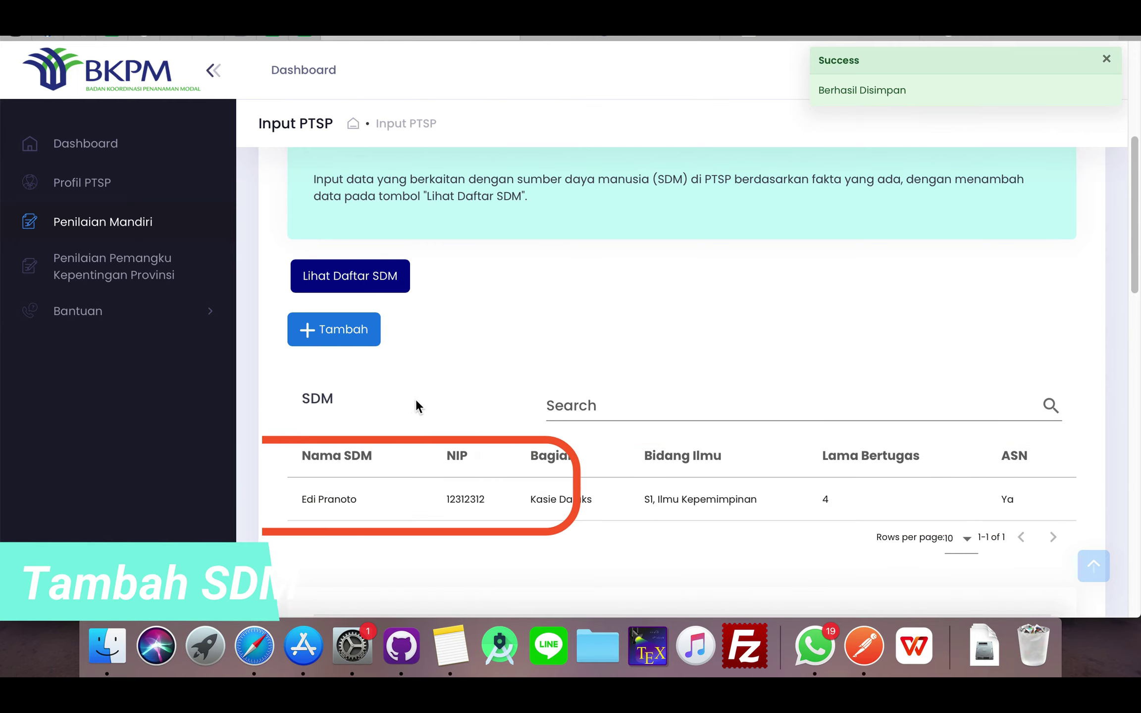
scroll(610, 436, "down", 3)
scroll(609, 434, "down", 1)
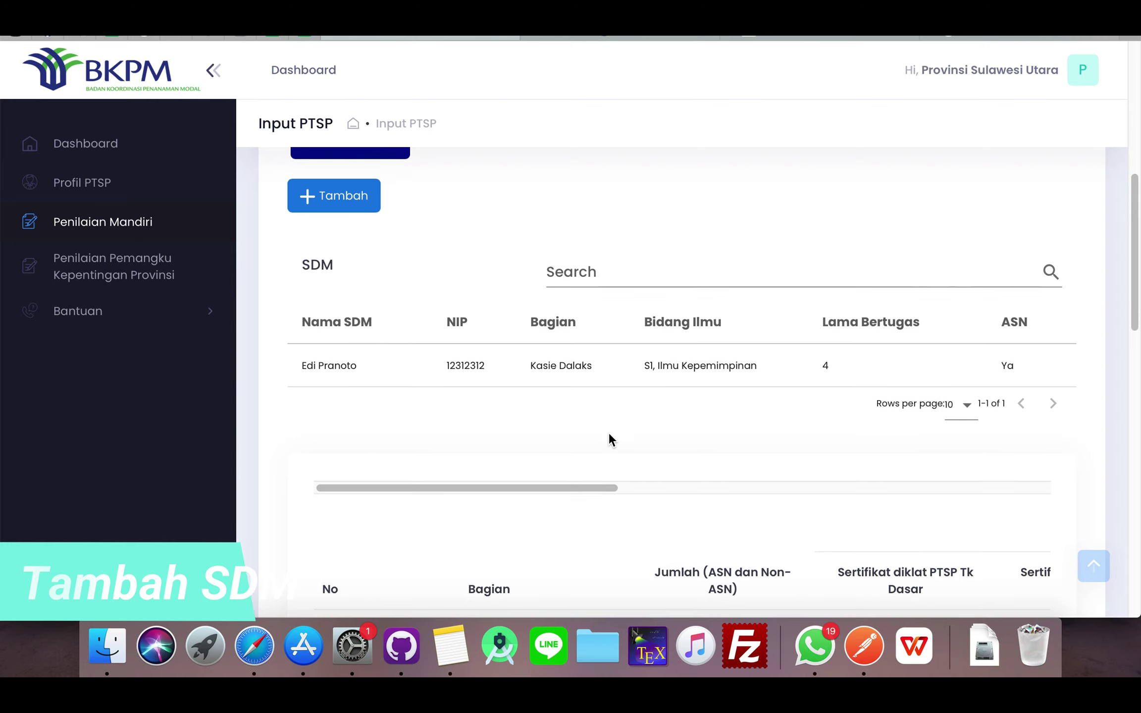
scroll(610, 441, "down", 10)
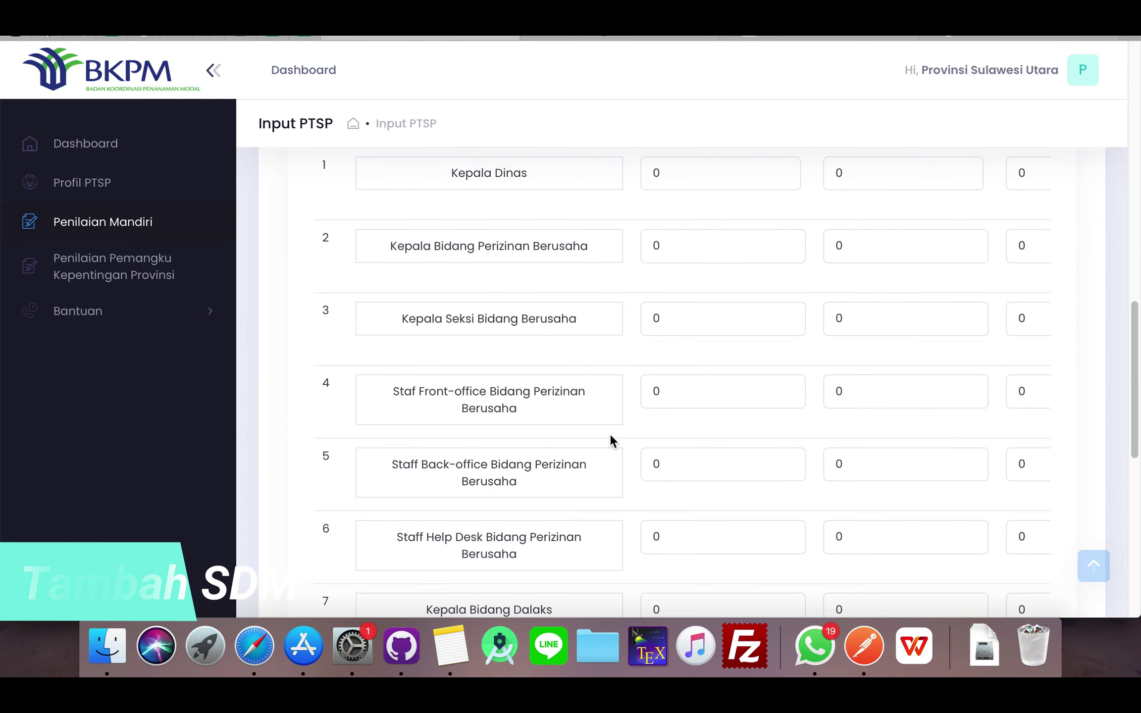
scroll(613, 442, "down", 1)
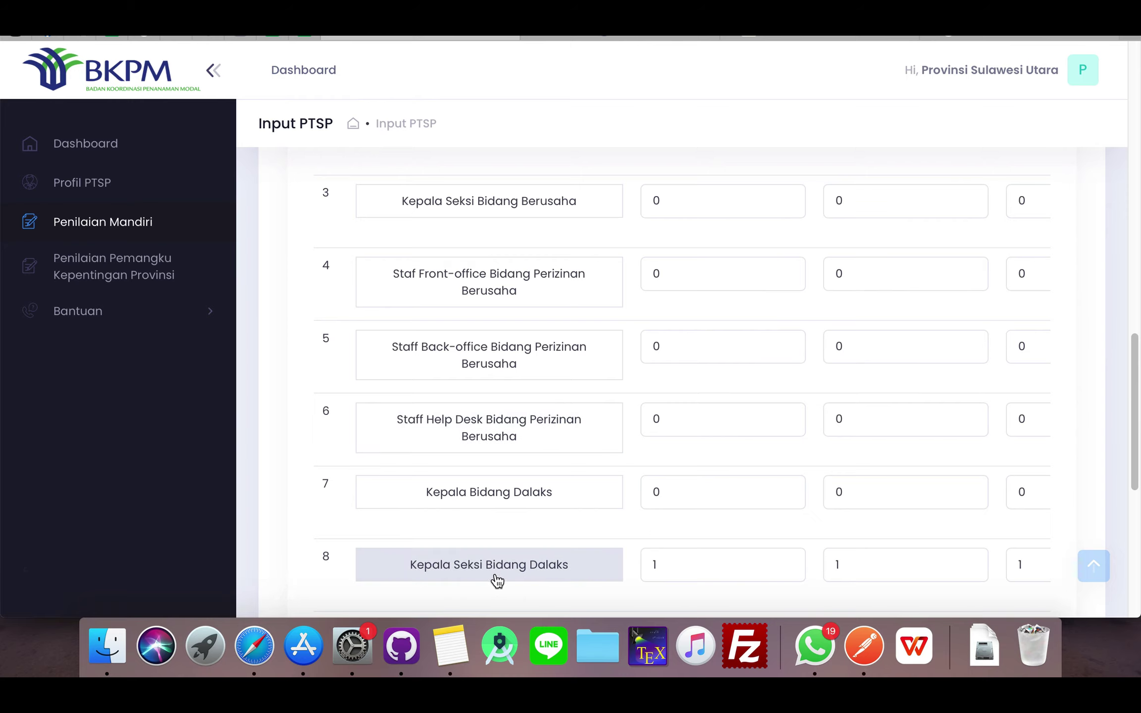
scroll(692, 553, "down", 1)
scroll(693, 557, "down", 1)
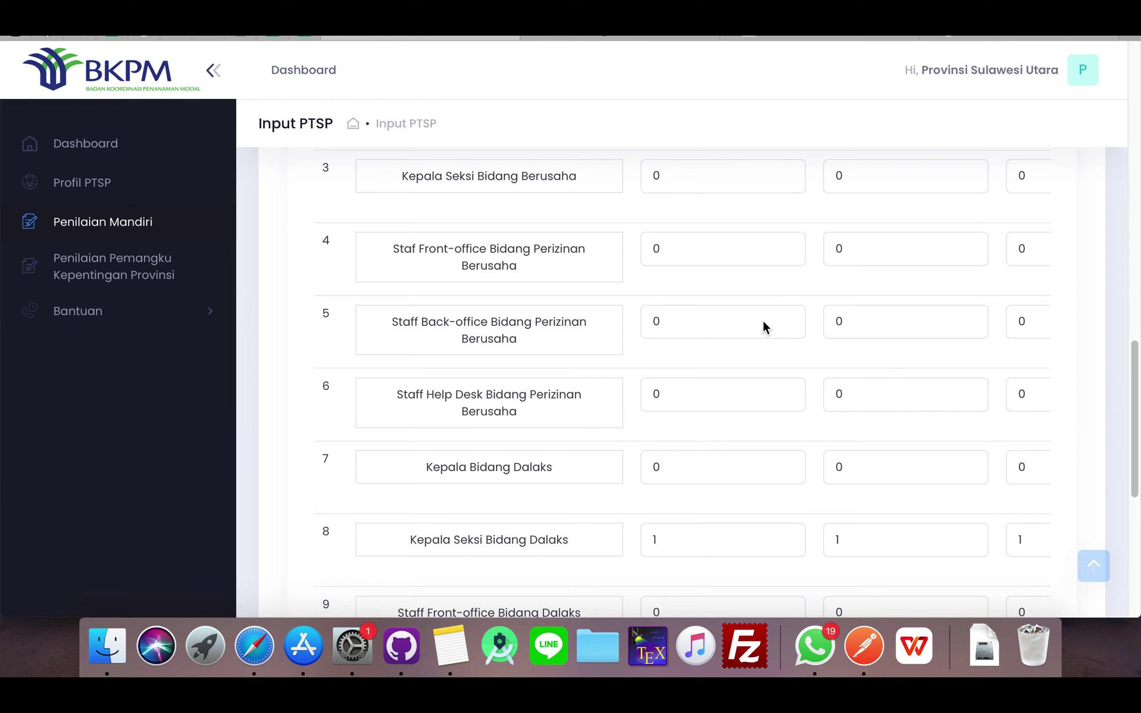
scroll(804, 182, "down", 1)
scroll(822, 311, "down", 8)
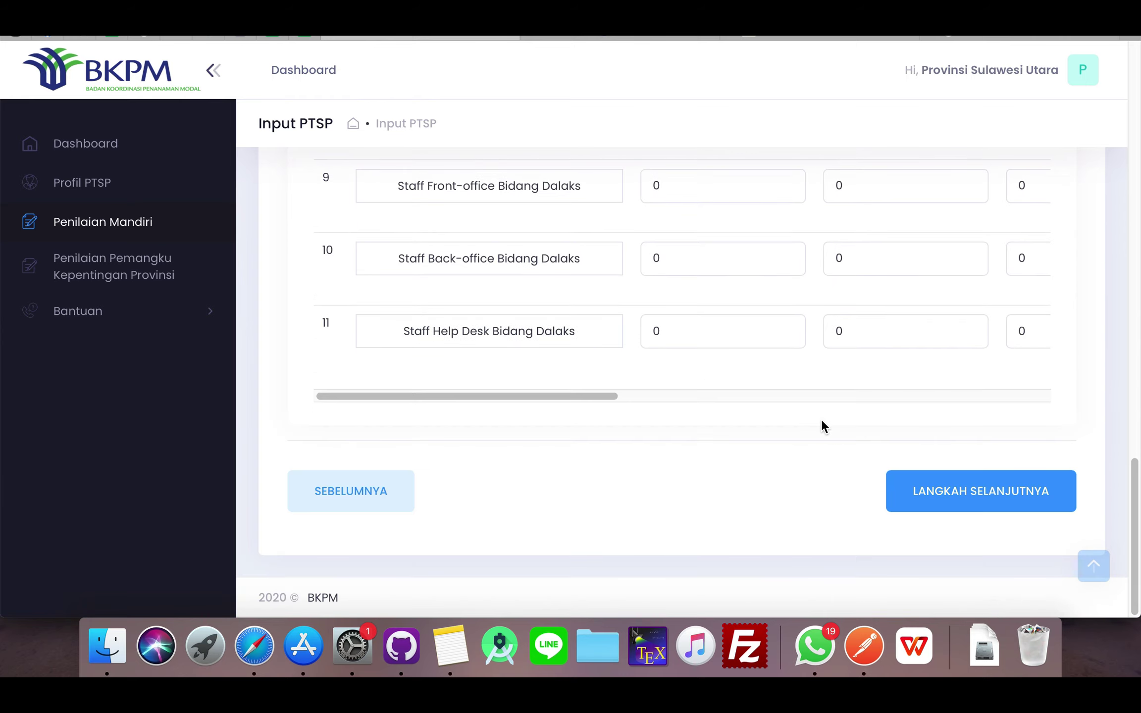
scroll(644, 396, "up", 1)
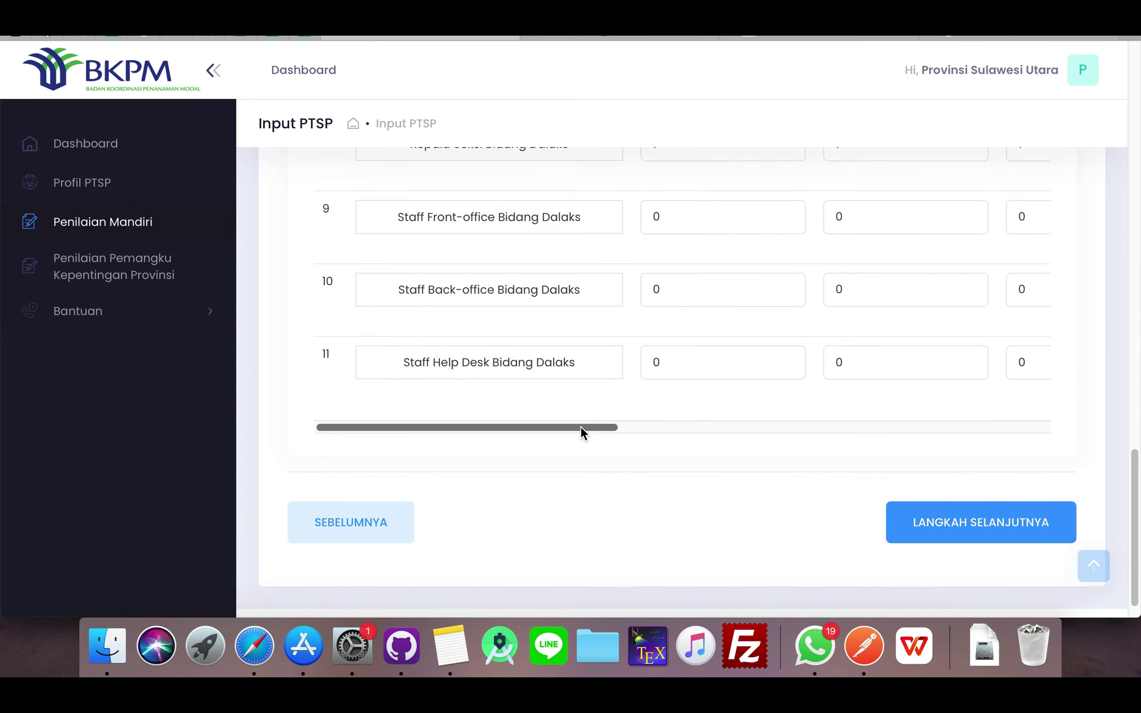
left_click_drag(582, 431, 746, 429)
scroll(738, 346, "down", 1)
scroll(735, 337, "up", 3)
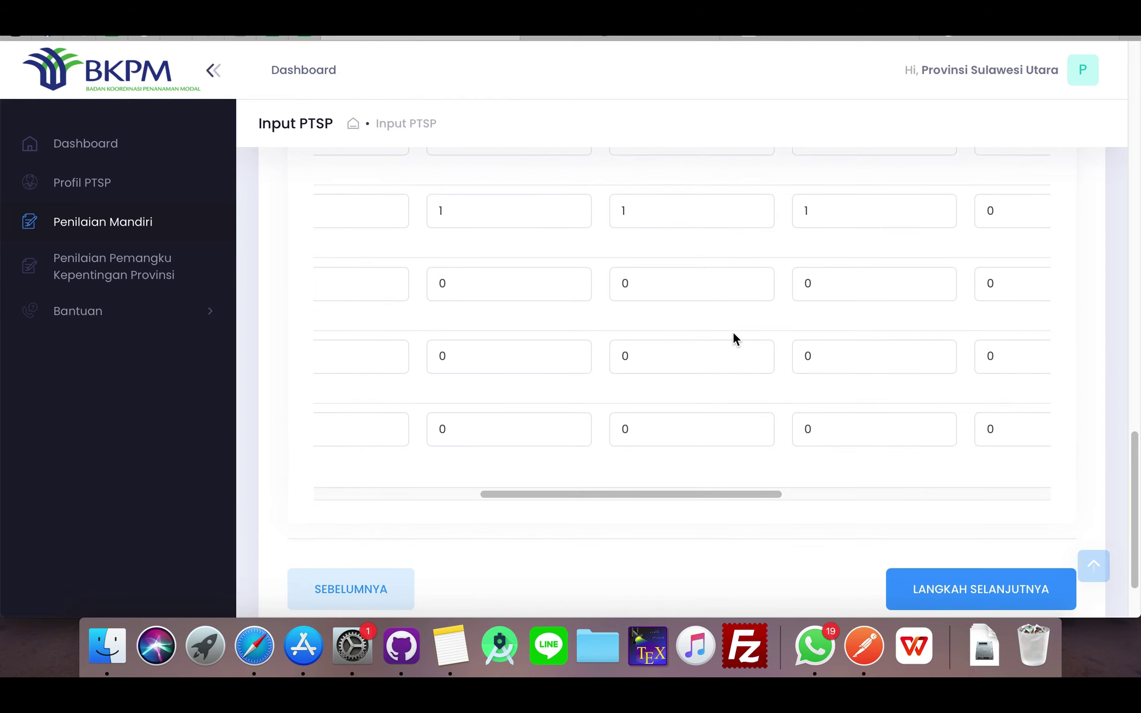
scroll(735, 339, "up", 5)
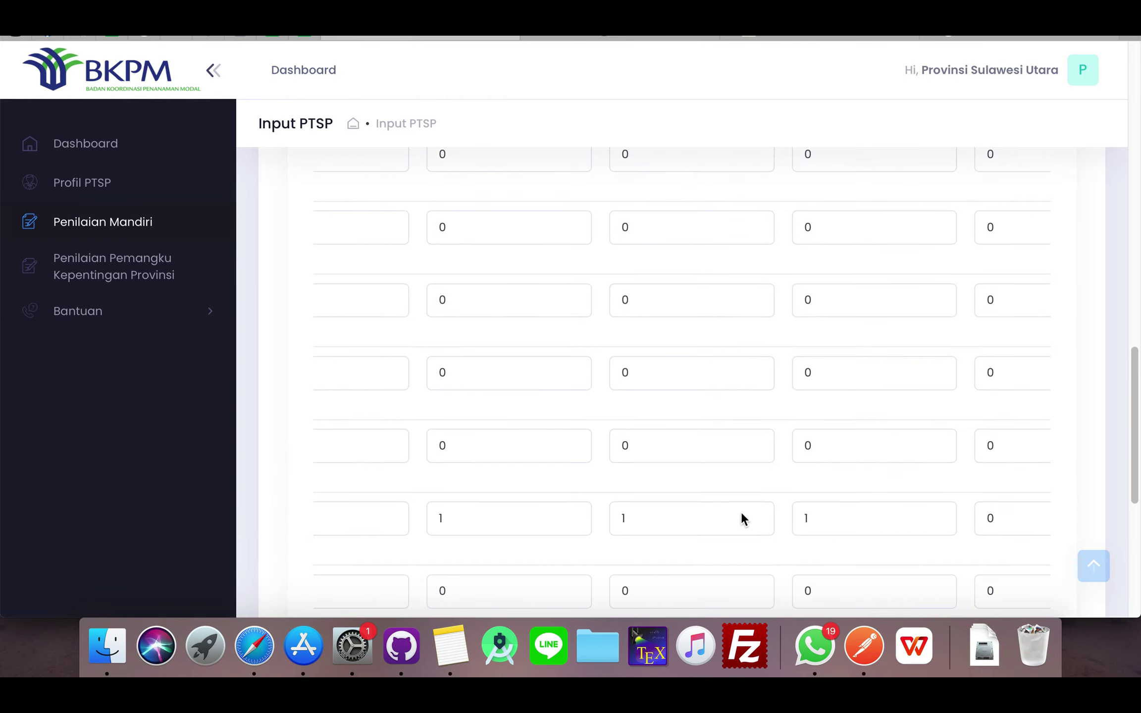
scroll(819, 503, "down", 6)
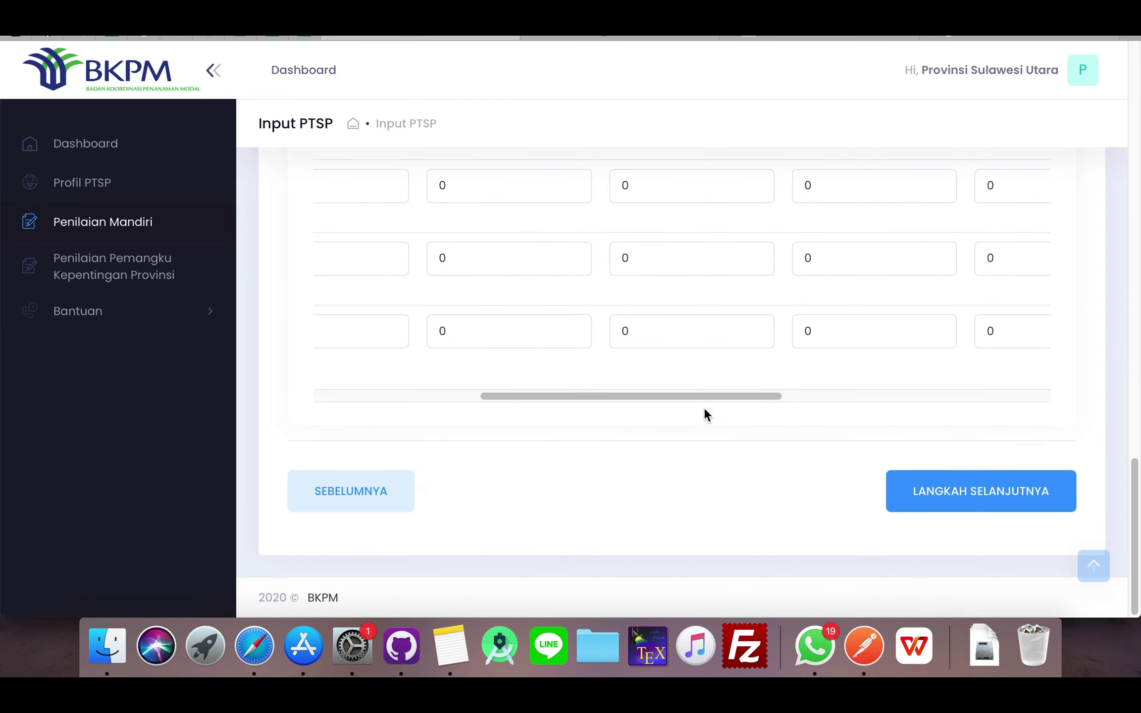
left_click_drag(703, 398, 525, 387)
scroll(803, 347, "up", 10)
scroll(803, 350, "up", 4)
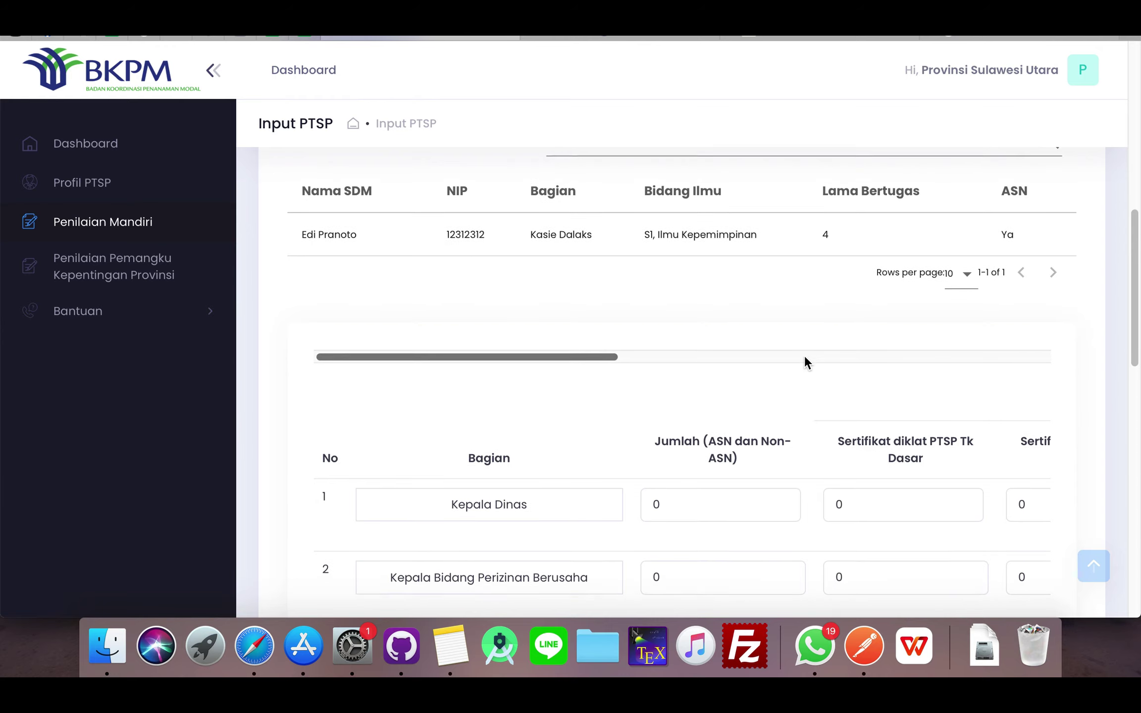
scroll(804, 355, "down", 20)
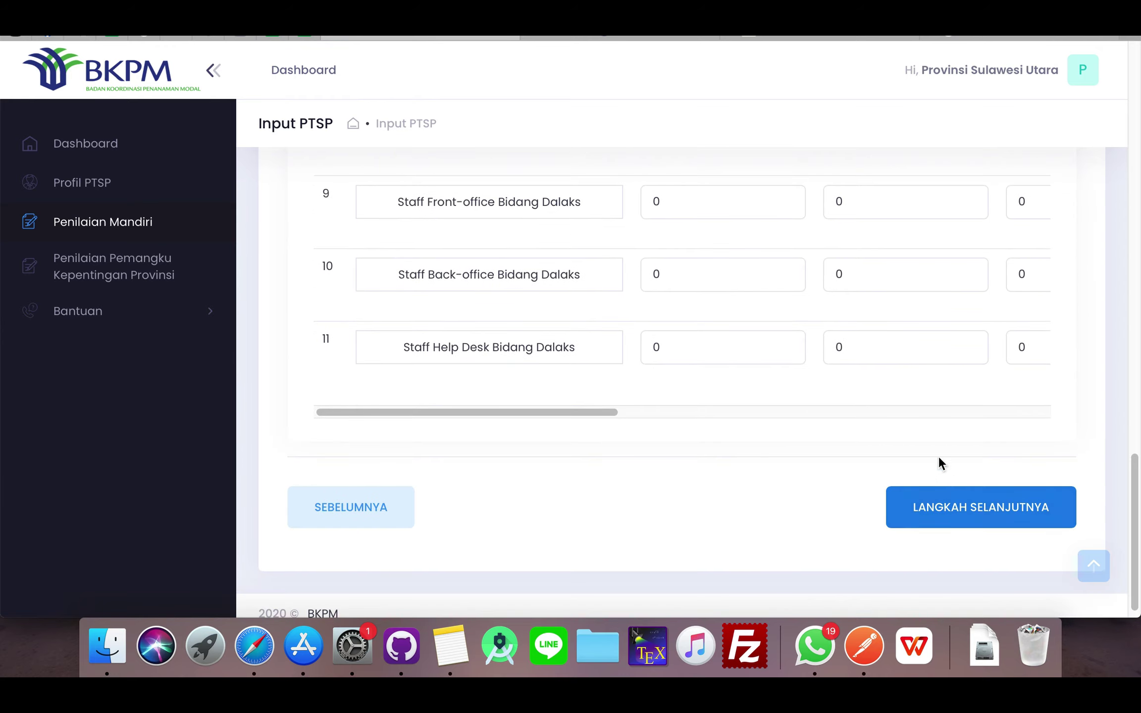
scroll(864, 396, "down", 1)
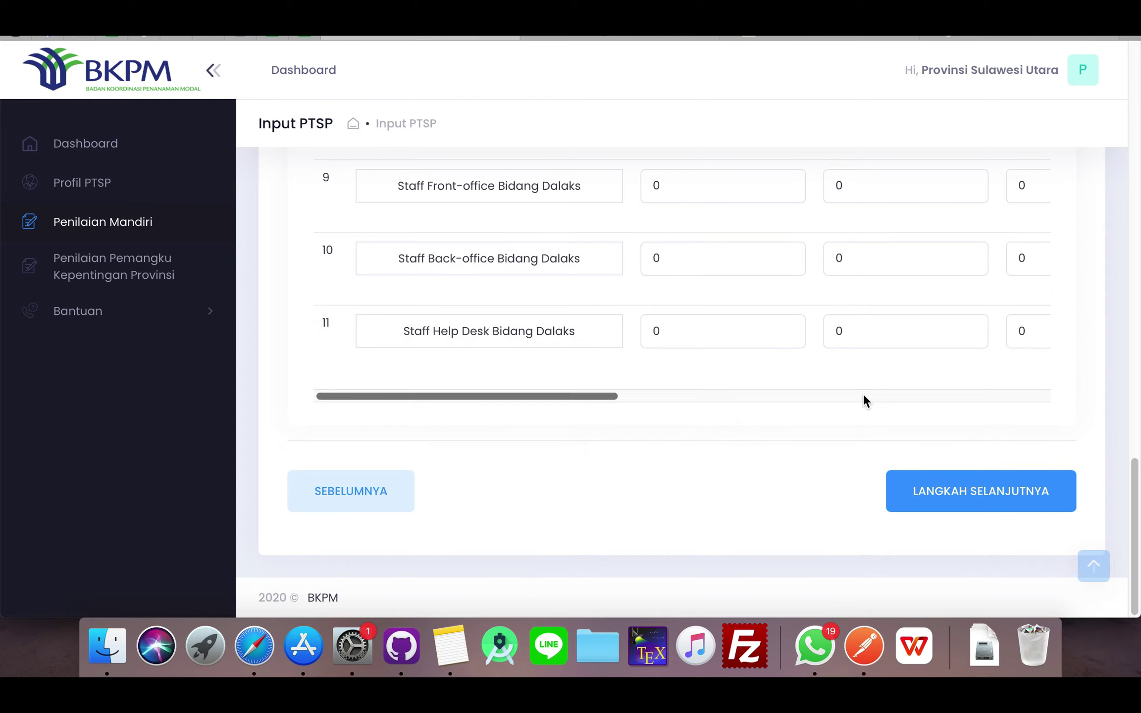
left_click_drag(1117, 466, 1116, 160)
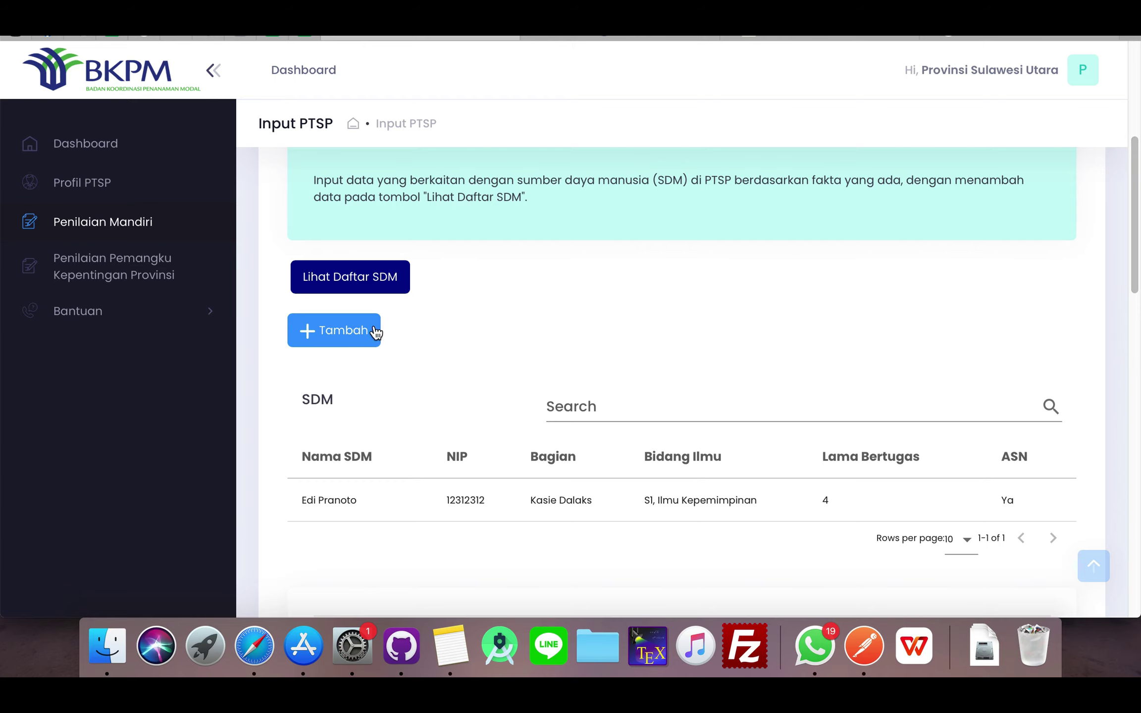
- Dismiss the add-SDM dialog with Batal and proceed to step 3a, Kriteria Sarana dan Prasarana (Ruangan)
left_click(347, 331)
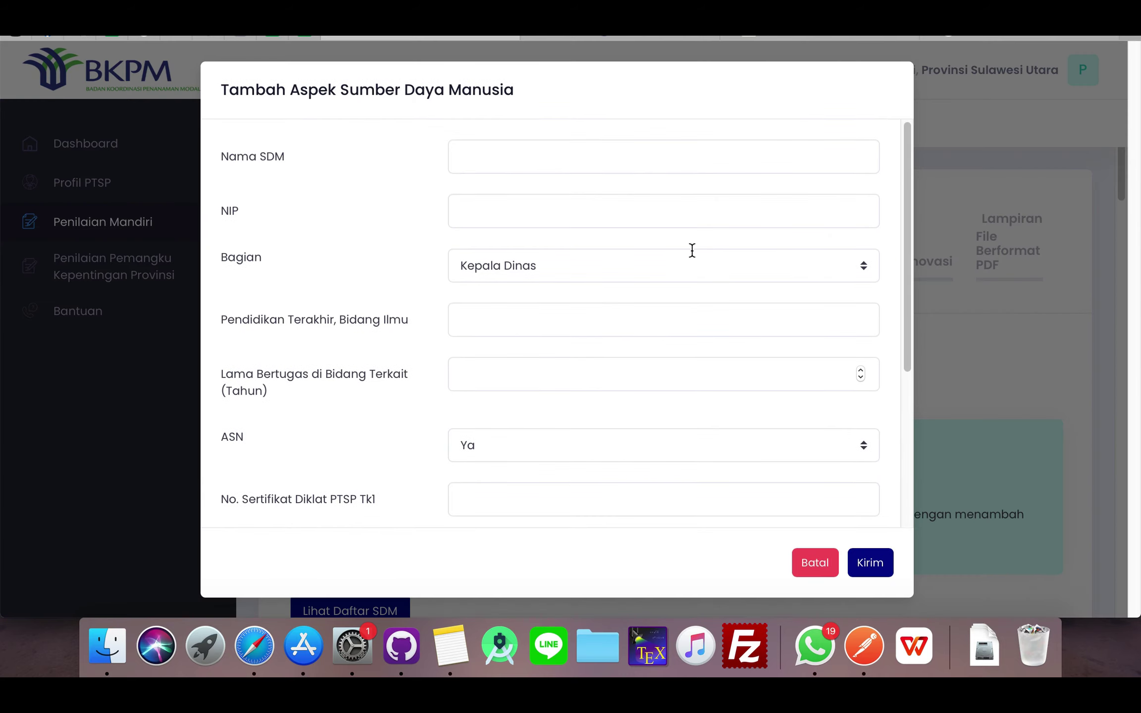
left_click(816, 563)
scroll(884, 396, "down", 5)
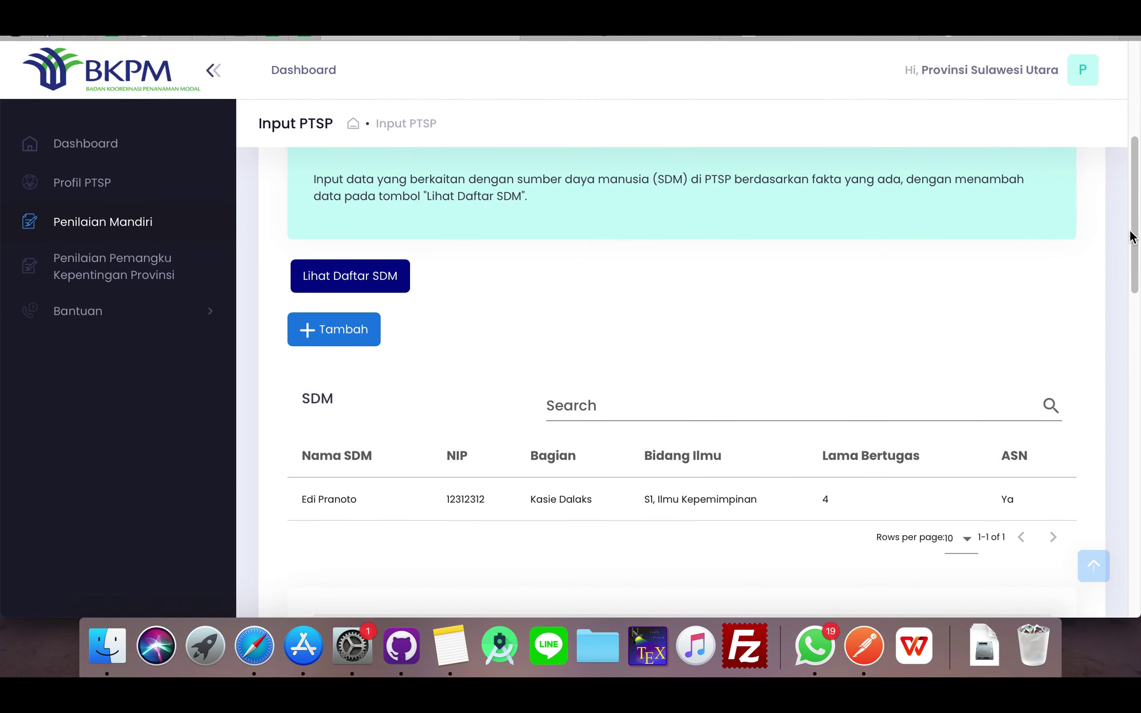
left_click_drag(1137, 362, 1137, 411)
scroll(1136, 411, "down", 10)
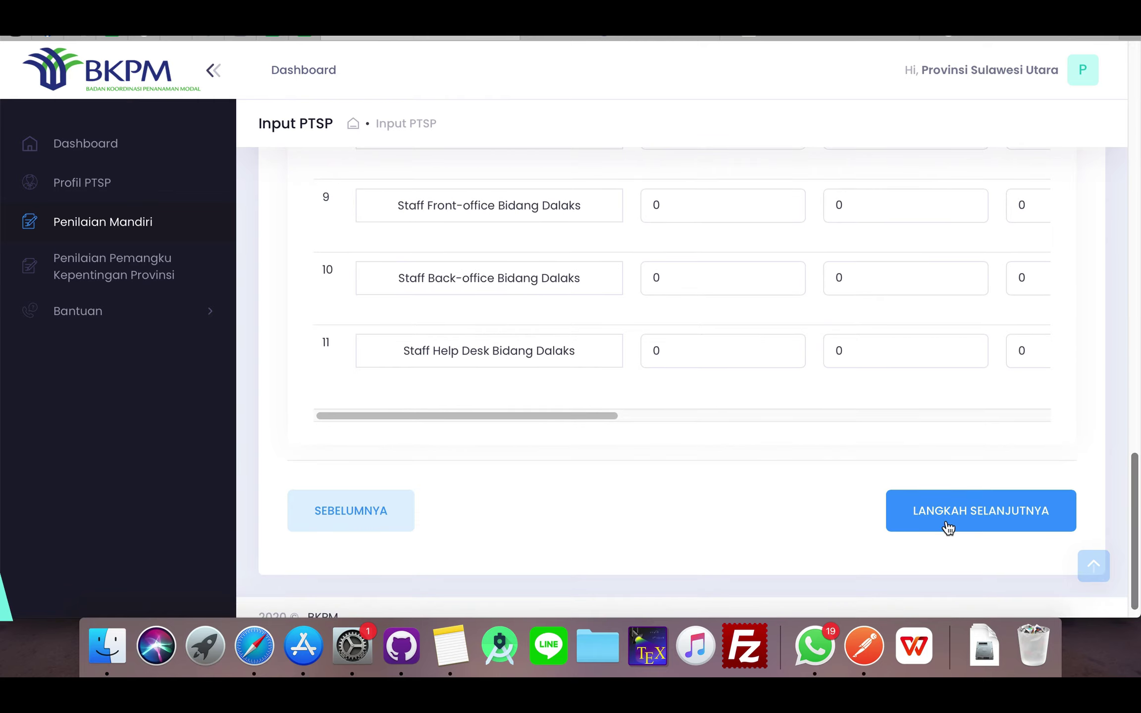
left_click(948, 520)
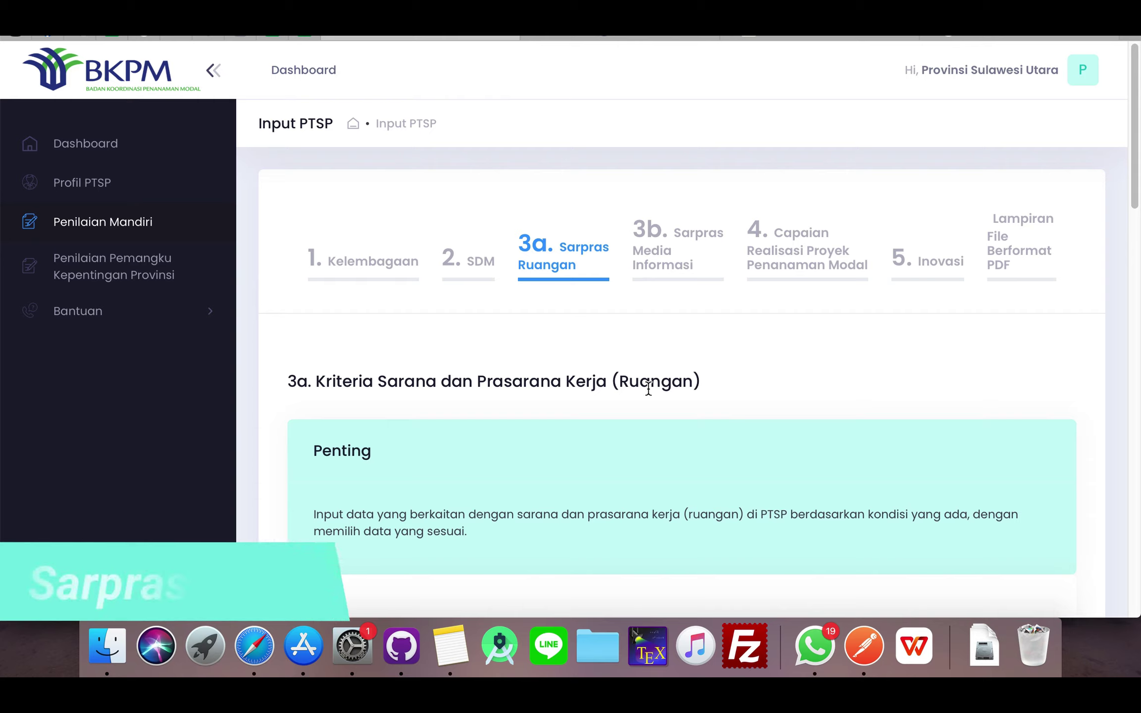
scroll(518, 472, "down", 1)
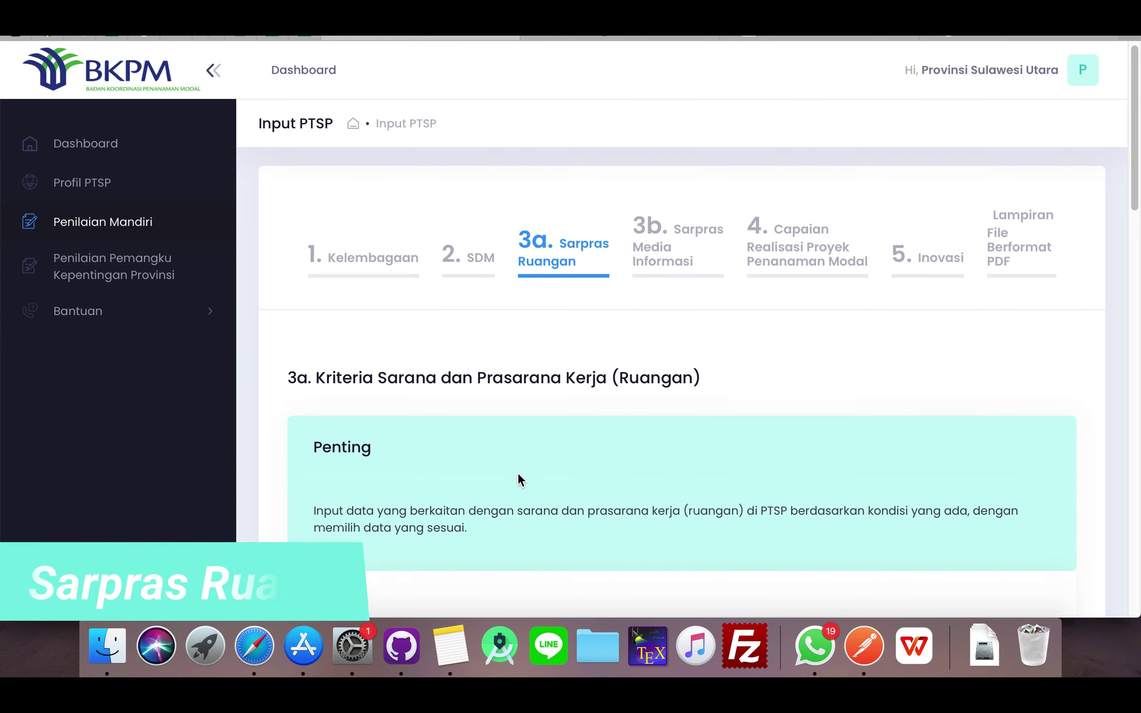
scroll(525, 470, "down", 4)
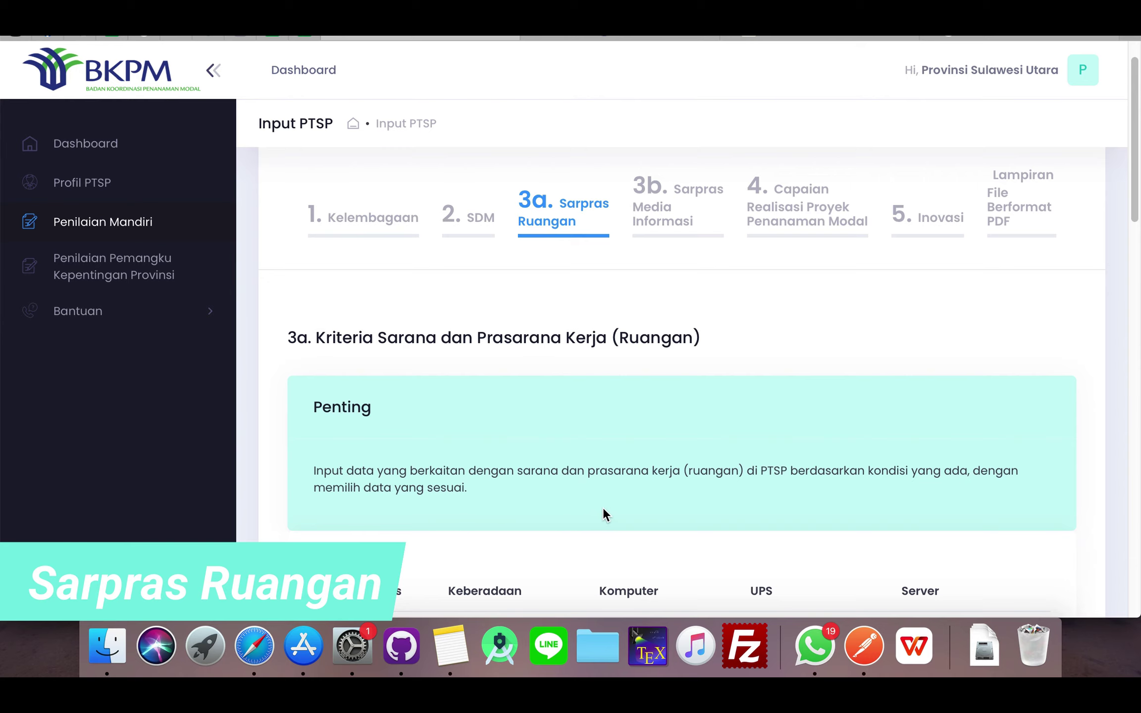
scroll(655, 510, "down", 10)
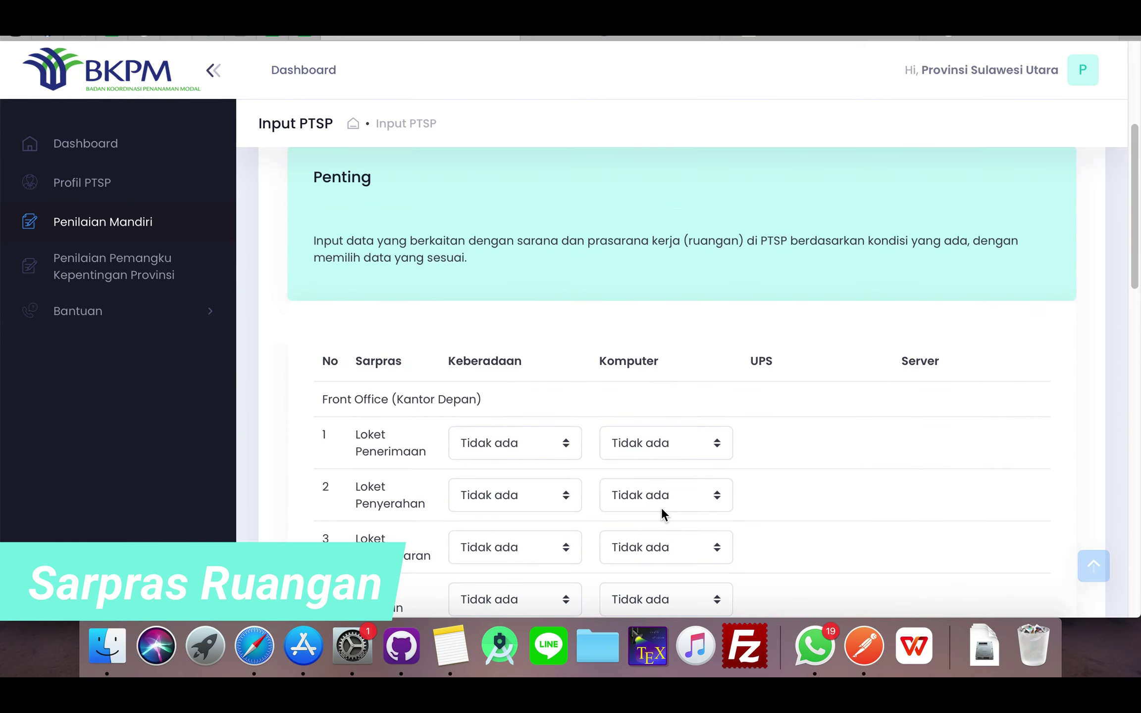
scroll(661, 507, "down", 2)
scroll(659, 502, "down", 1)
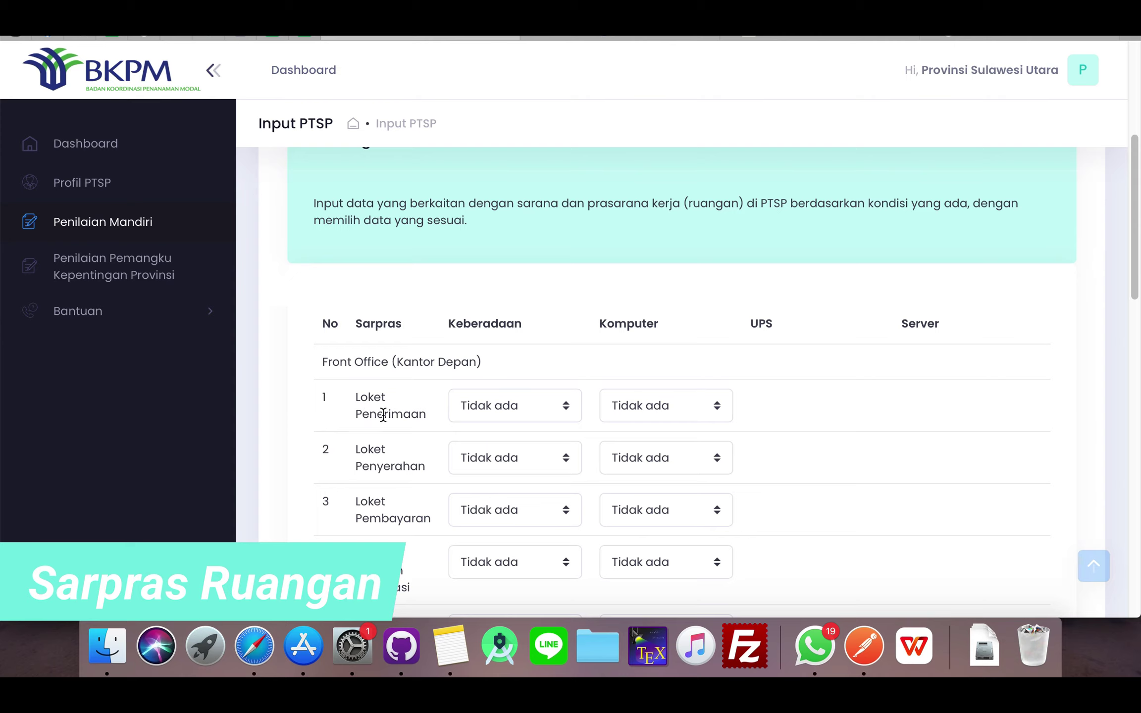
- Mark Loket Penerimaan present in good condition, with its computer present but in poor condition
left_click(521, 409)
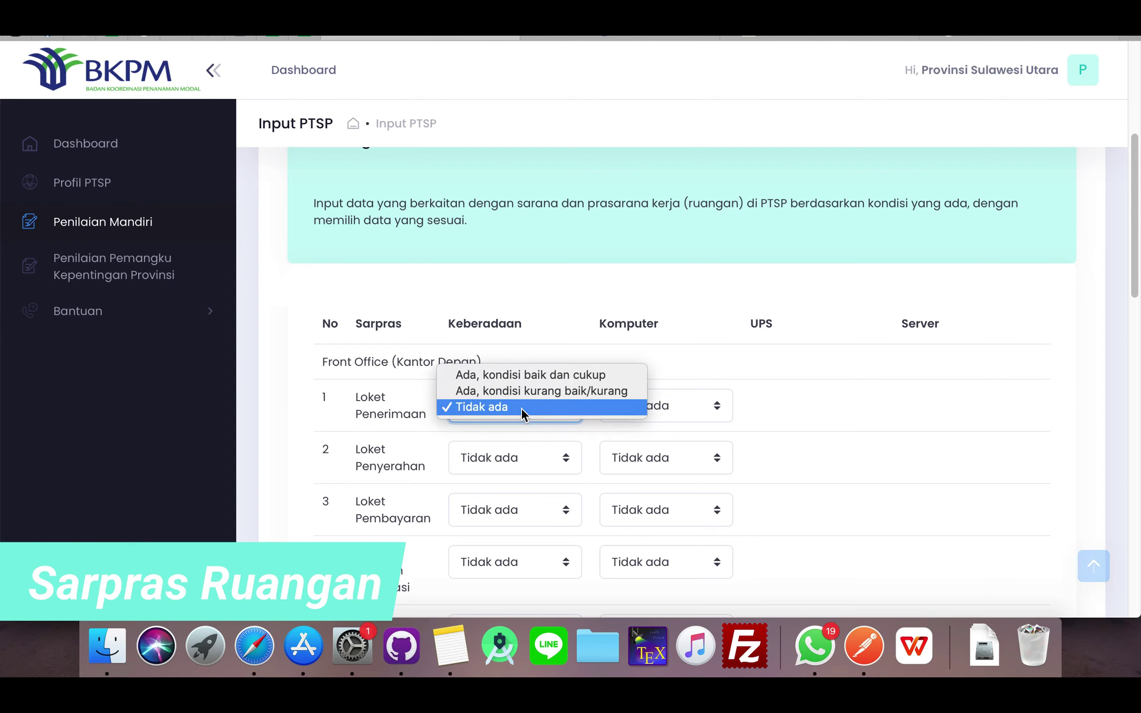
left_click(524, 375)
left_click(667, 418)
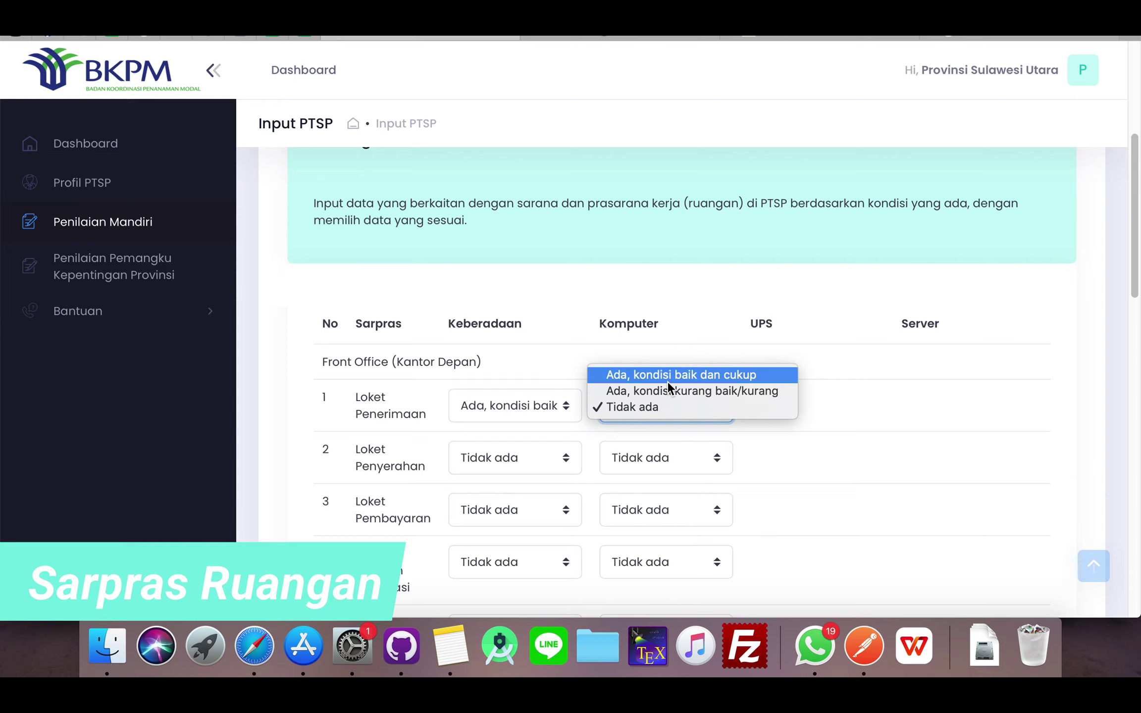
left_click(712, 390)
scroll(856, 395, "up", 3)
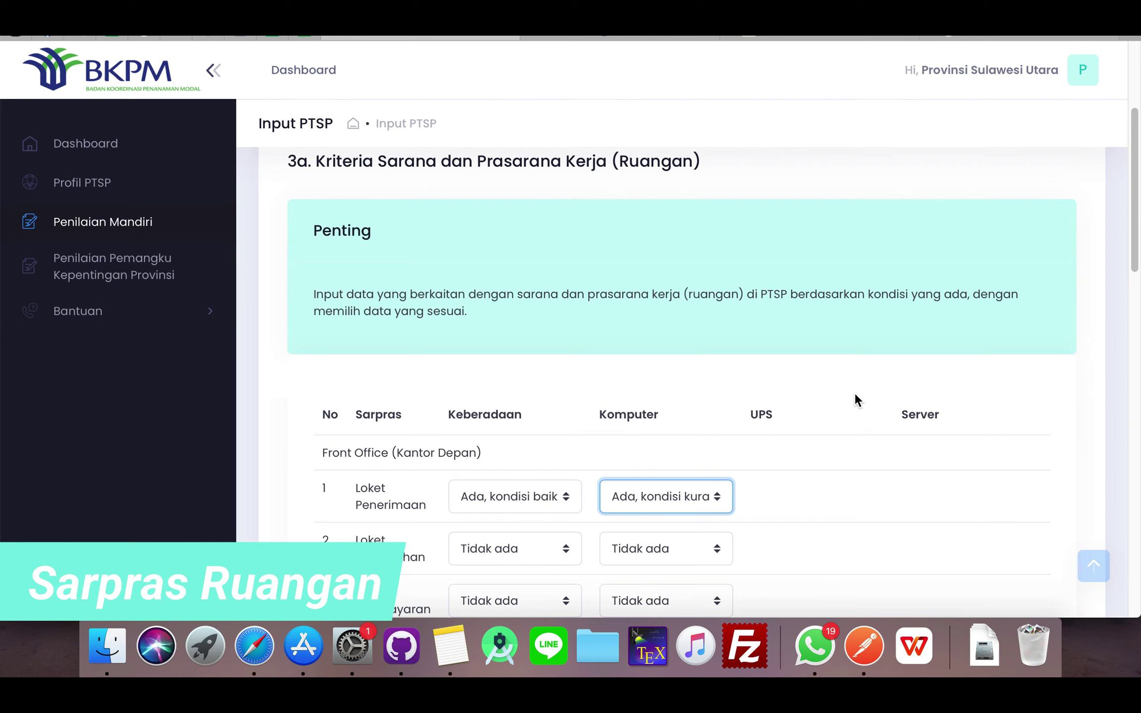
scroll(857, 396, "down", 8)
scroll(866, 397, "down", 12)
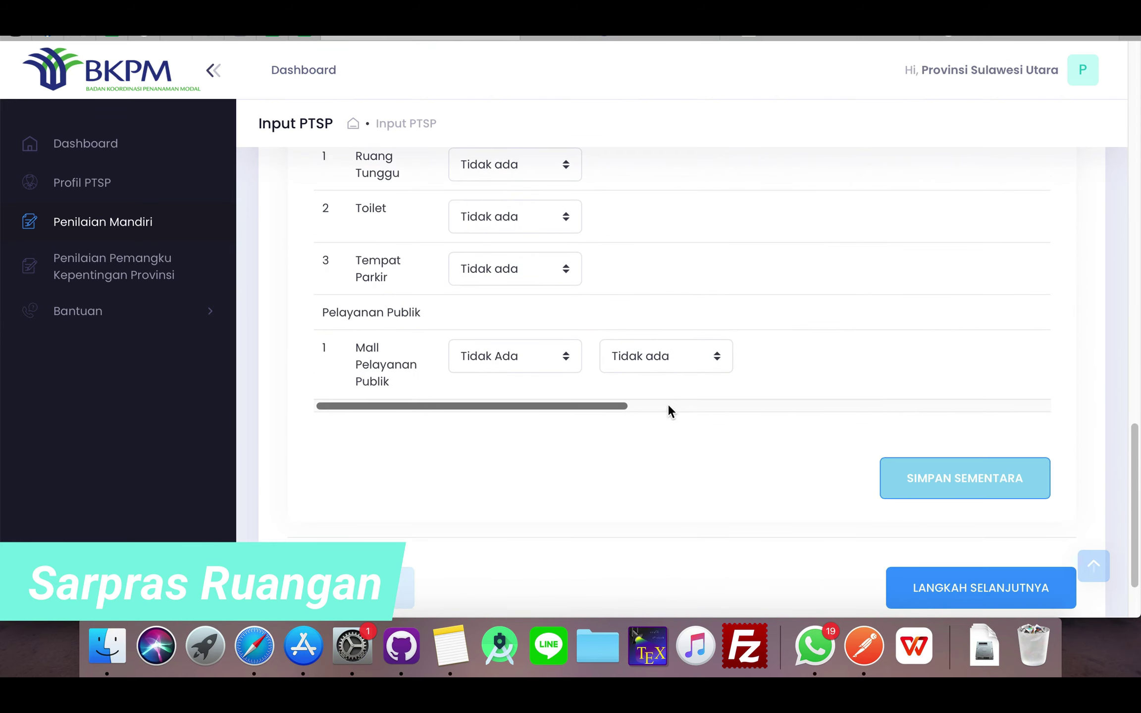
scroll(690, 408, "right", 5)
scroll(853, 322, "down", 2)
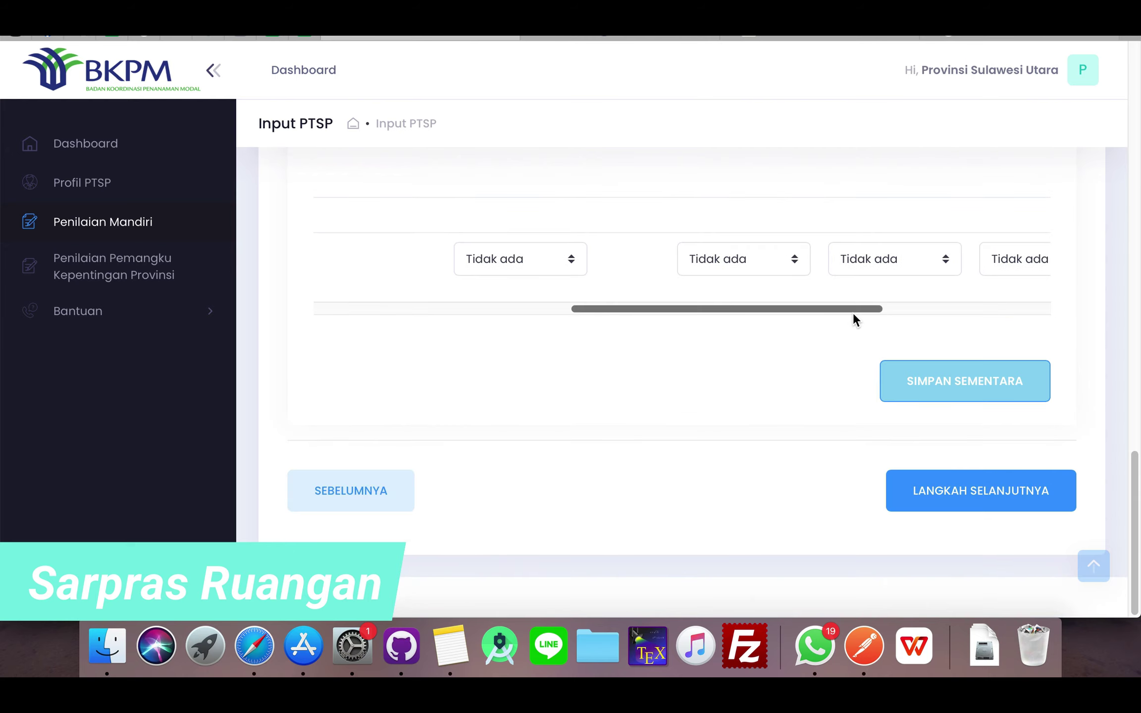
scroll(853, 315, "up", 20)
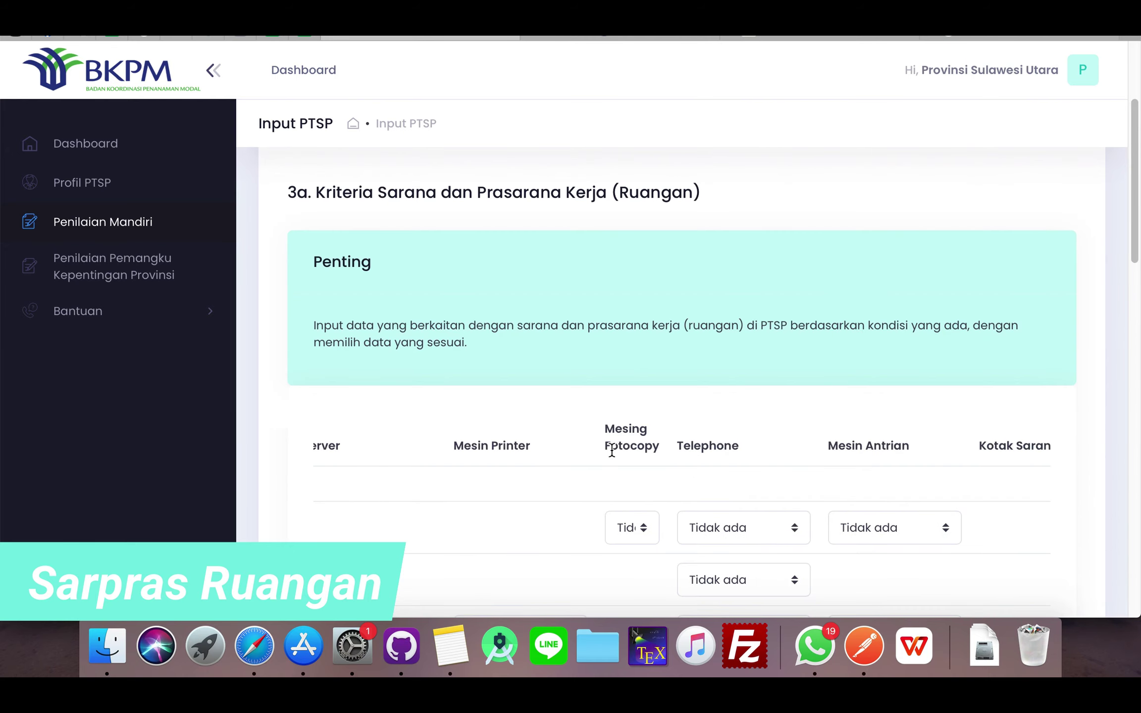
- Set Mesin Fotocopy, Telephone and Mesin Antrian to 'Ada, kondisi kurang baik', then scroll the table back left
left_click(636, 531)
left_click(644, 512)
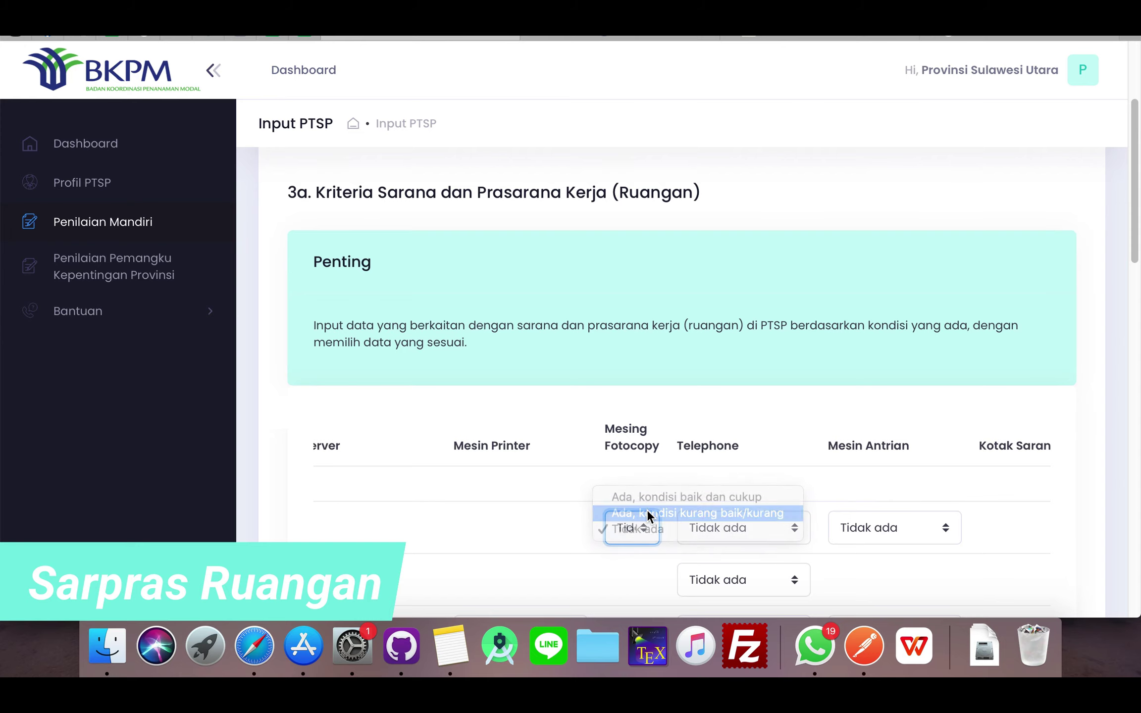
left_click(741, 522)
left_click(743, 511)
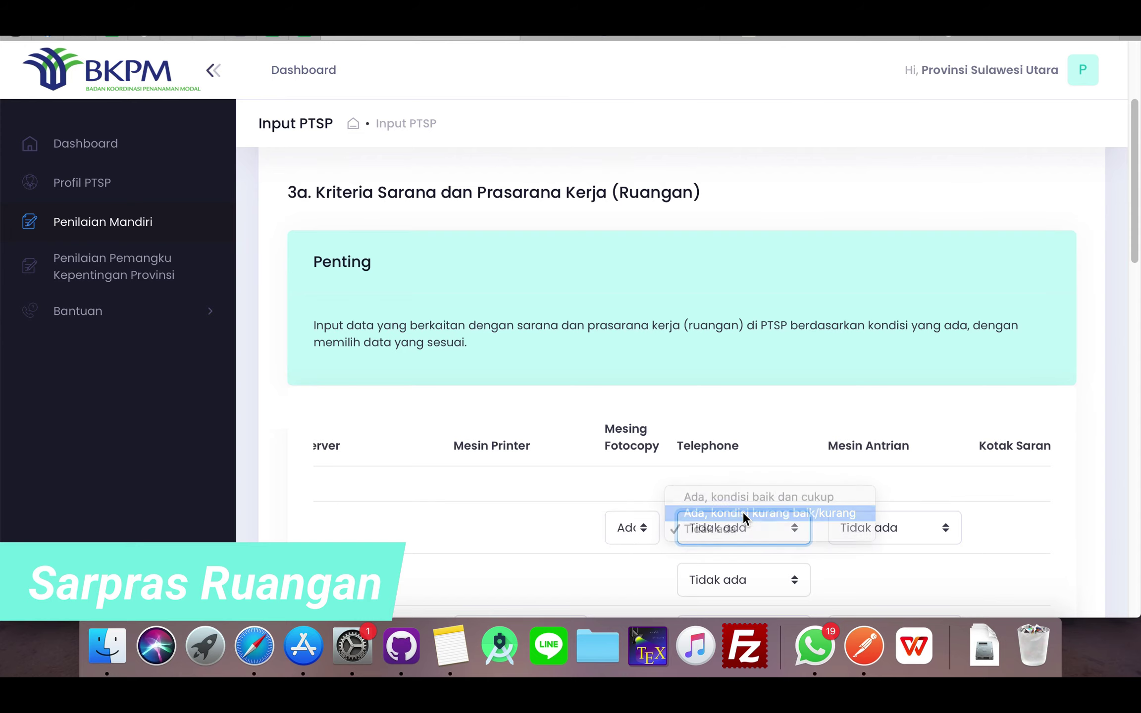
left_click(881, 522)
left_click(881, 515)
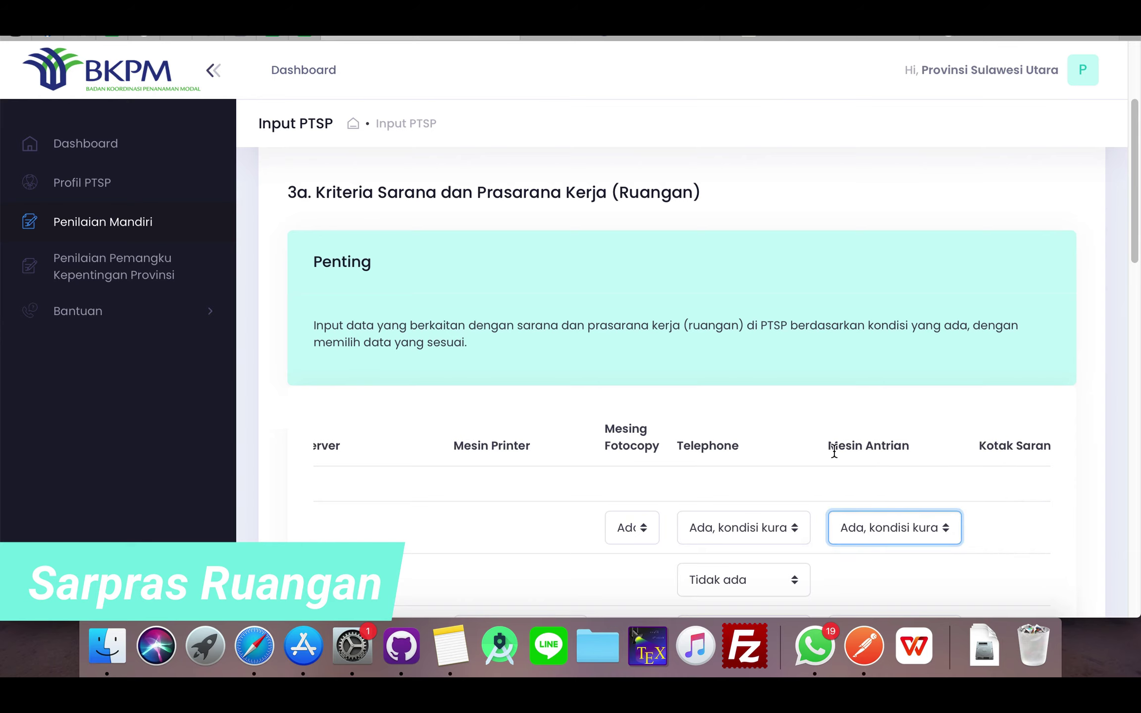
scroll(835, 452, "up", 4)
scroll(835, 454, "down", 7)
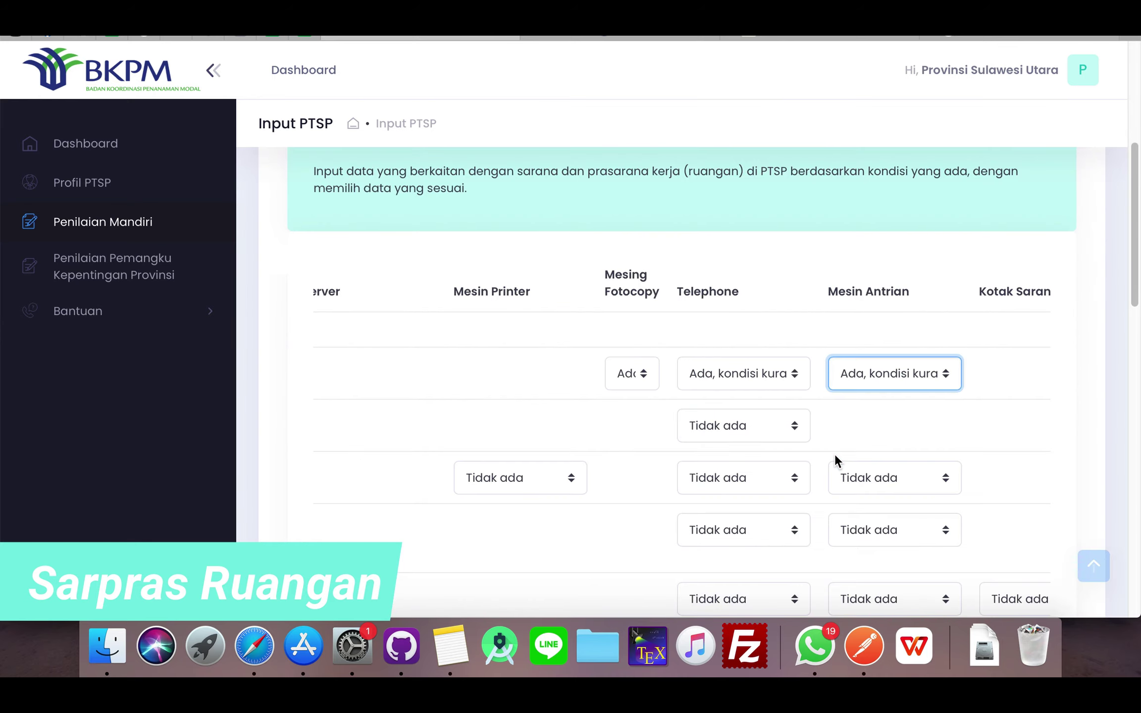
scroll(835, 453, "down", 5)
scroll(835, 453, "down", 5)
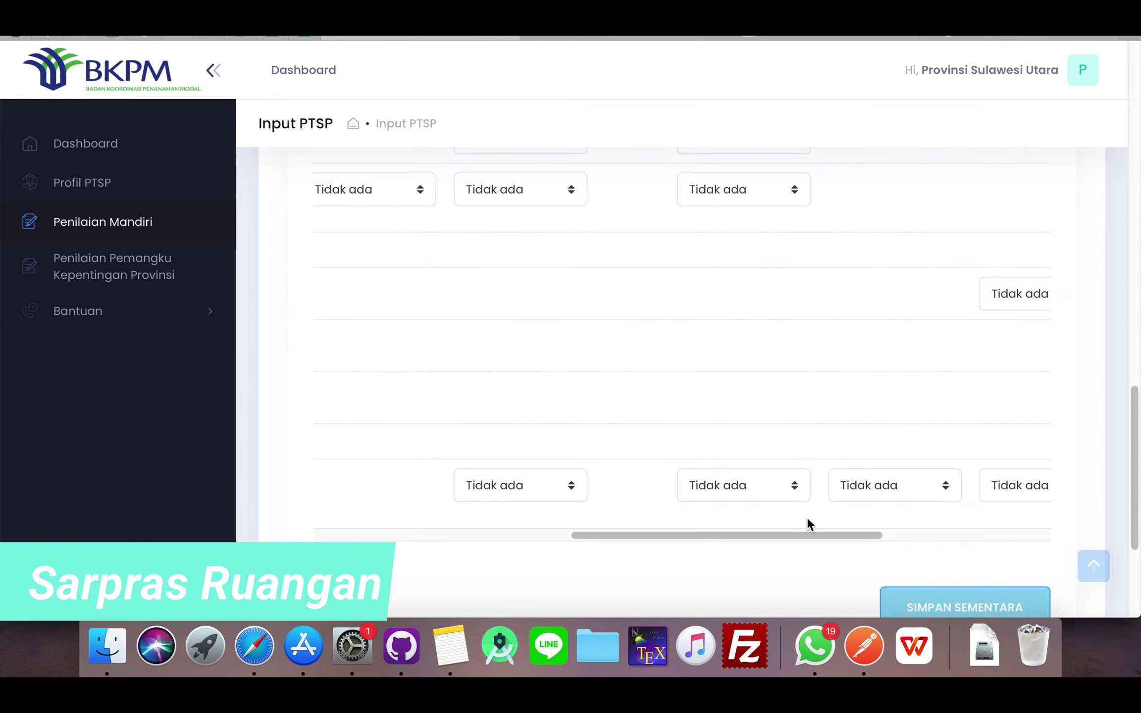
left_click_drag(809, 529, 488, 530)
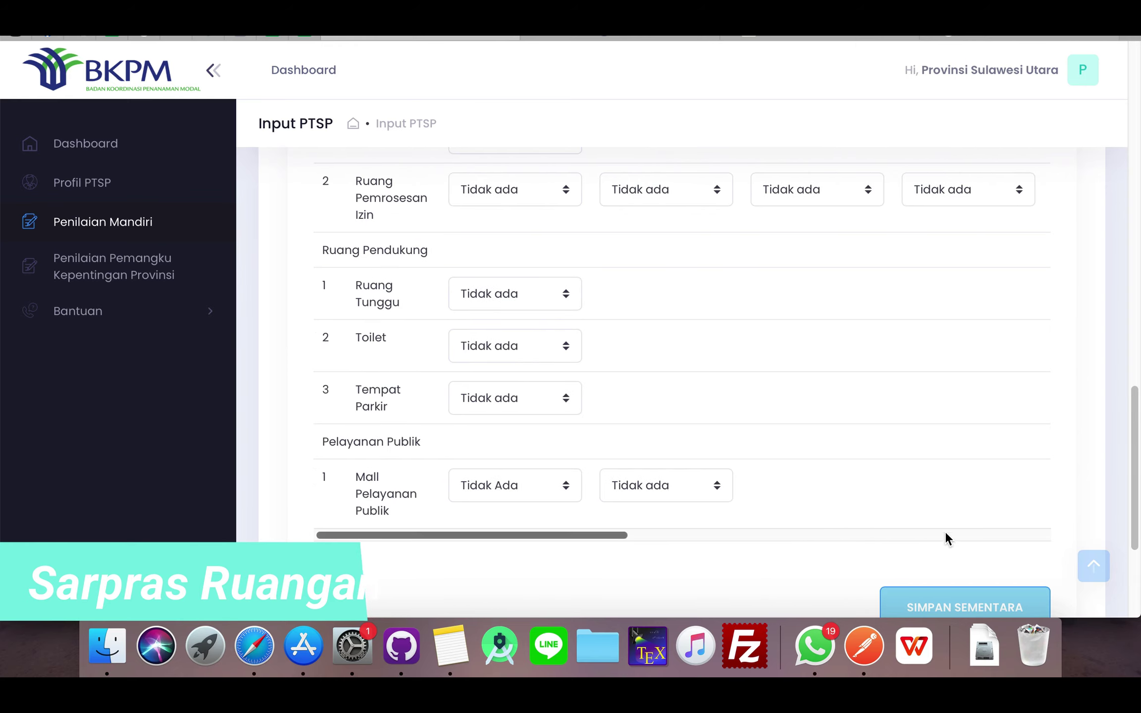
scroll(945, 533, "up", 1)
scroll(945, 529, "down", 2)
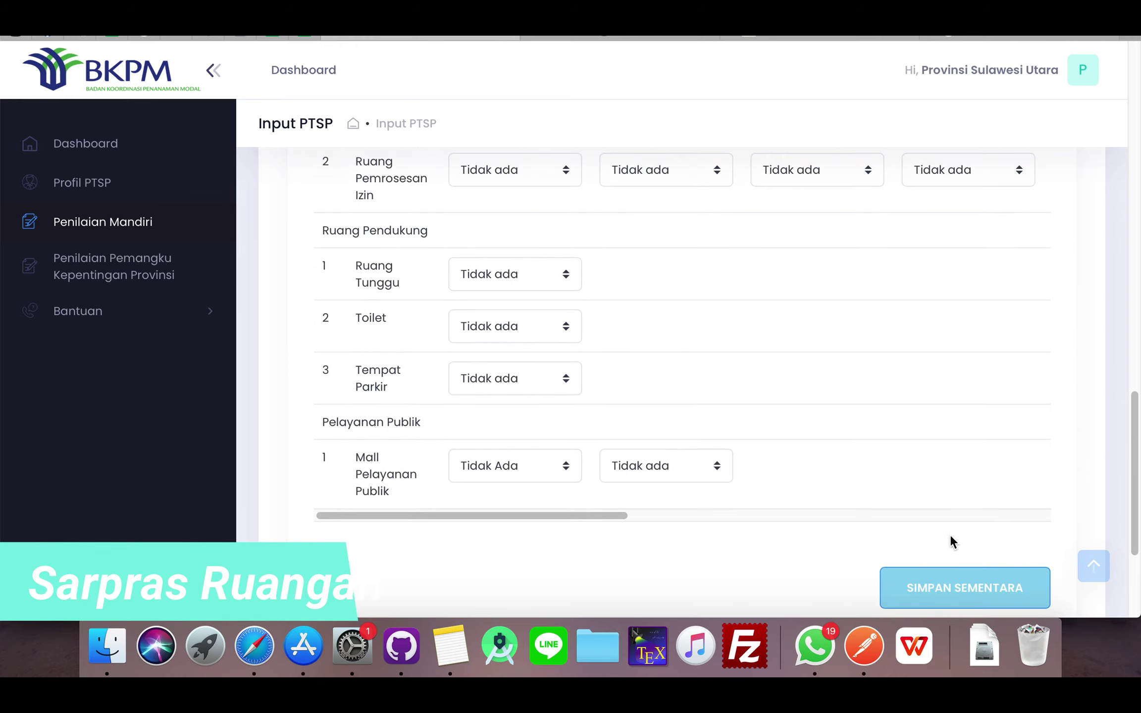
- Save the room facilities draft (Berhasil Disimpan) and continue to step 3b, Media Informasi
left_click(972, 589)
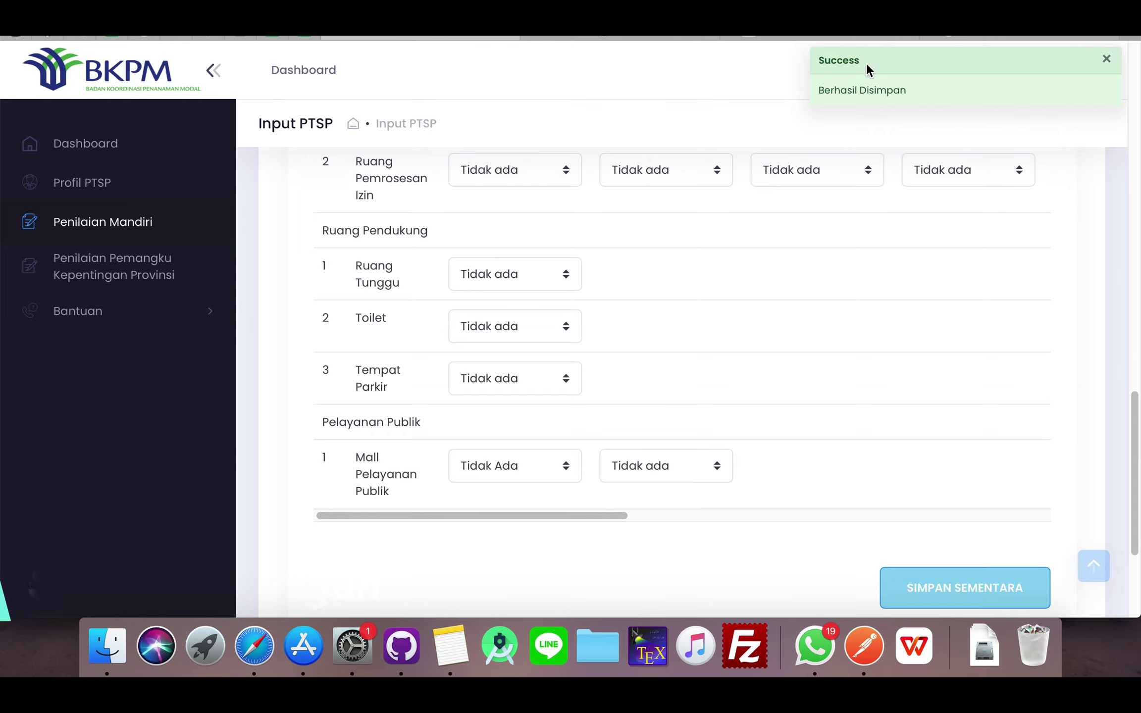
scroll(896, 471, "down", 5)
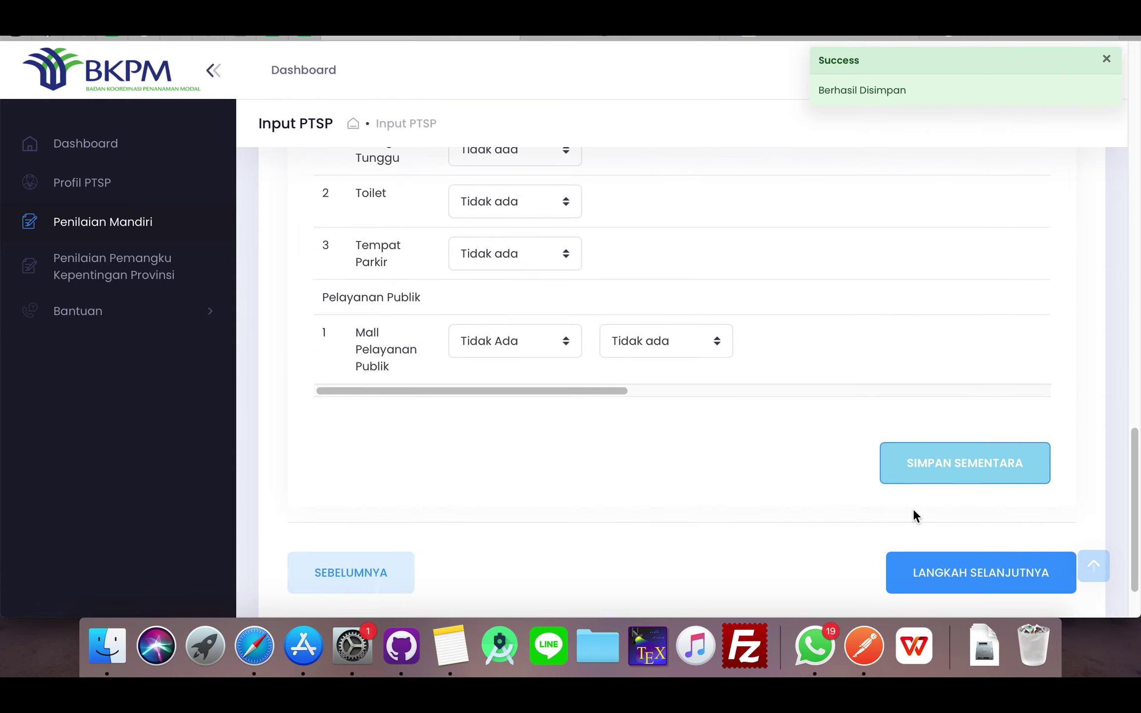
left_click(997, 577)
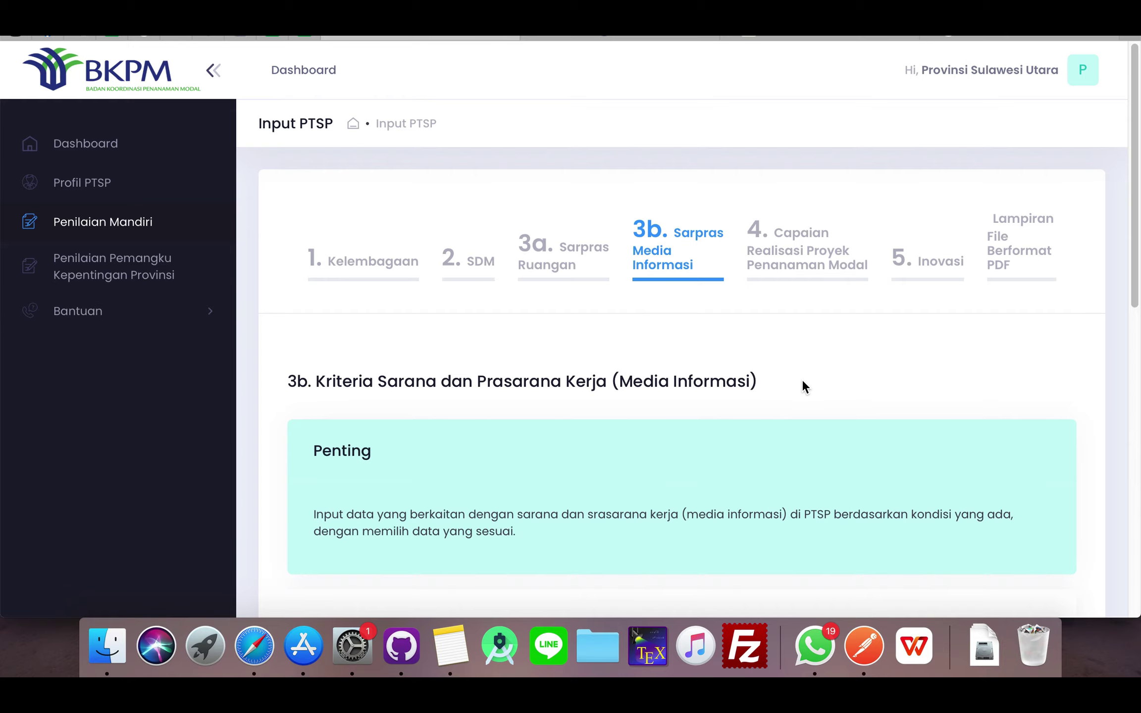
scroll(803, 382, "down", 1)
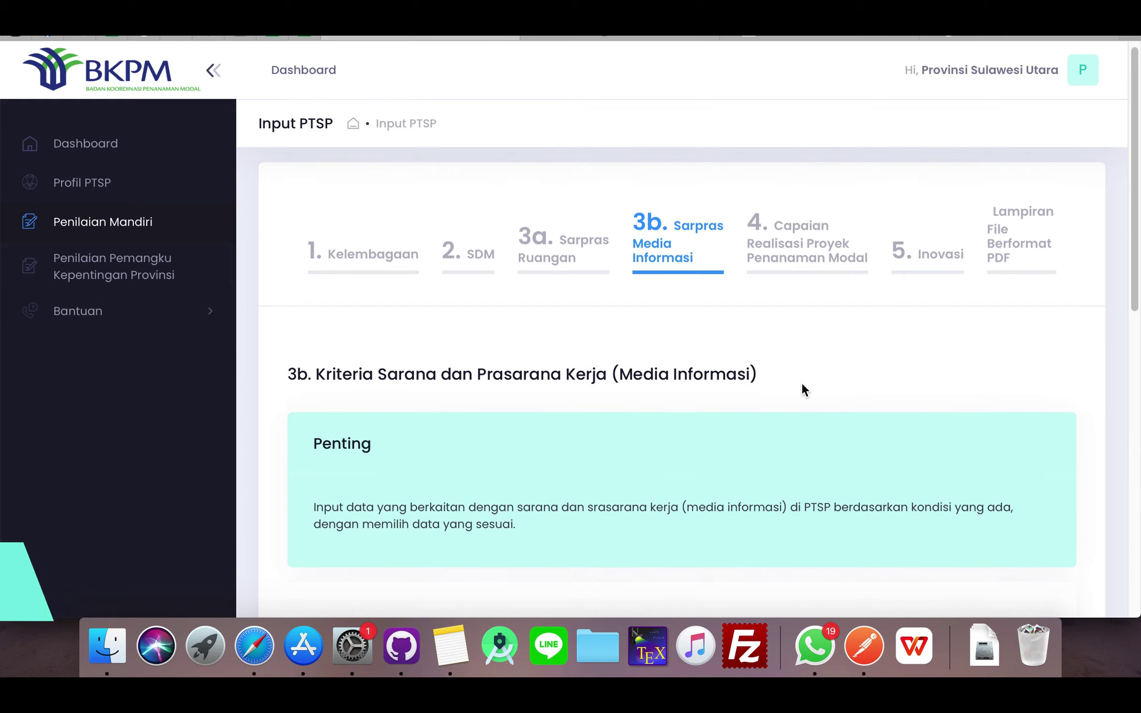
scroll(802, 386, "down", 1)
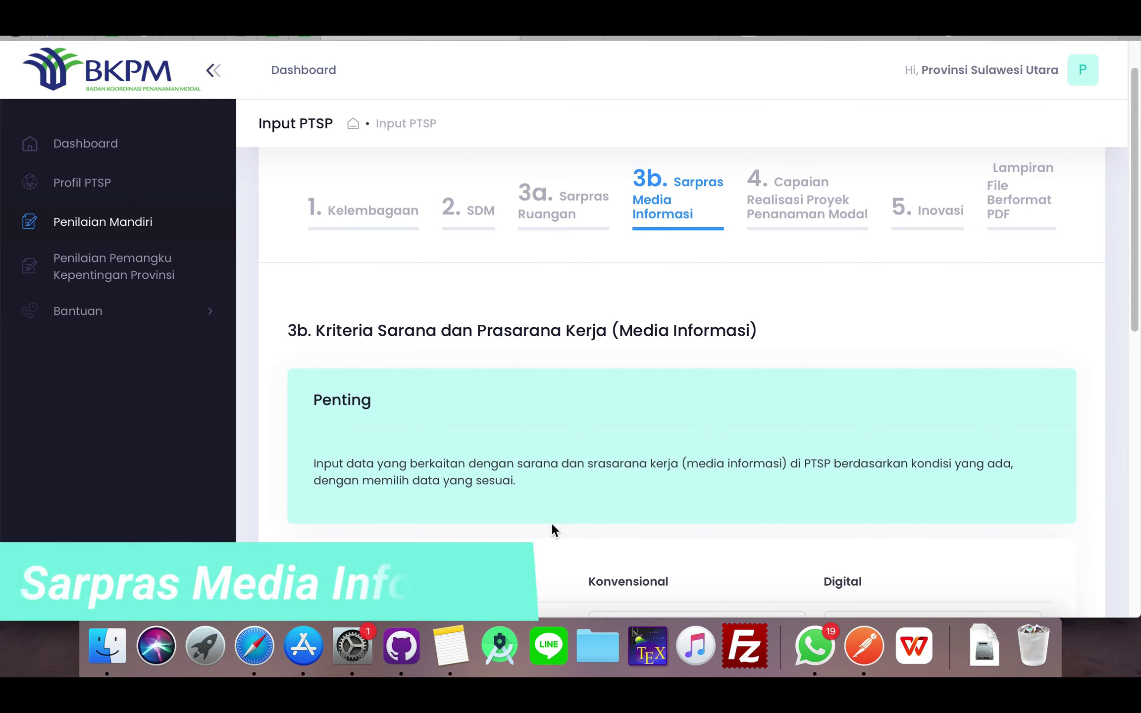
scroll(602, 502, "down", 2)
scroll(605, 502, "down", 5)
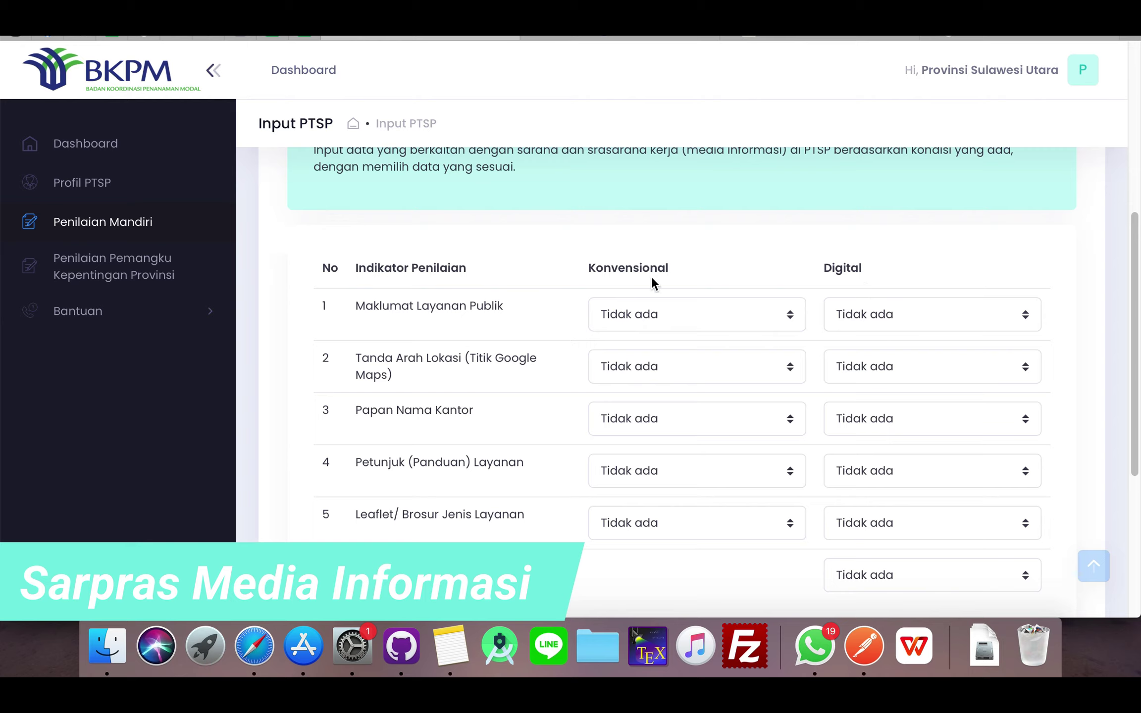
- Rate Maklumat Layanan Publik conventional kurang baik, digital baik dan cukup; Tanda Arah Lokasi both kurang baik
left_click(661, 316)
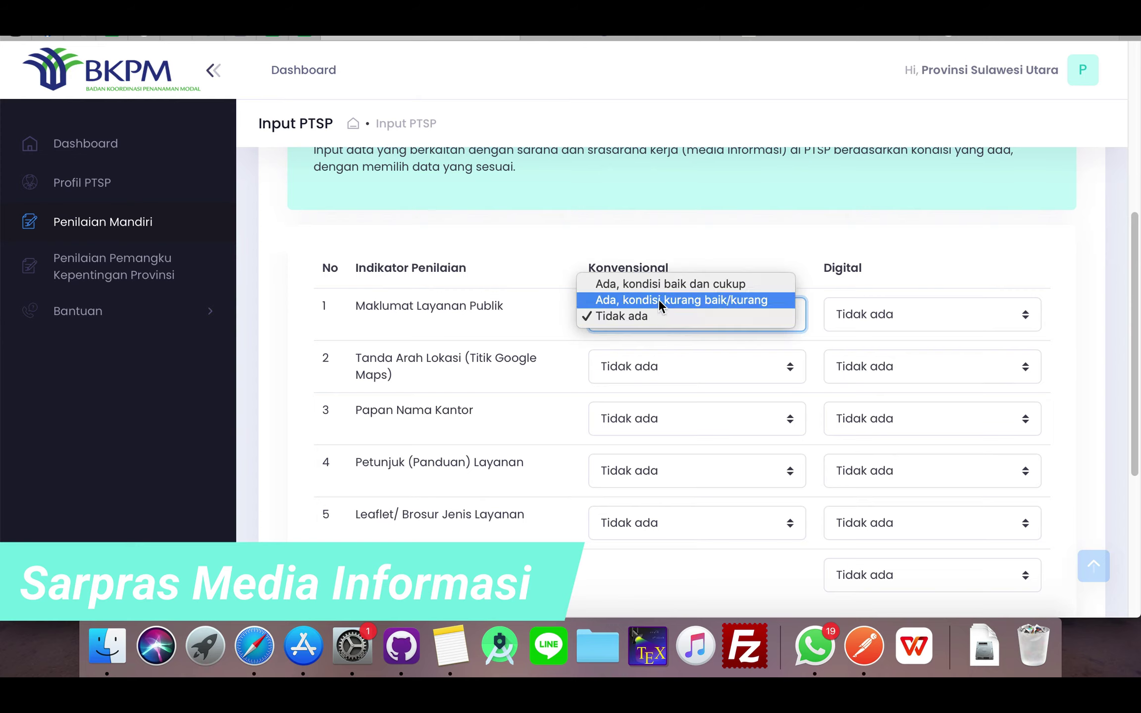
left_click(658, 300)
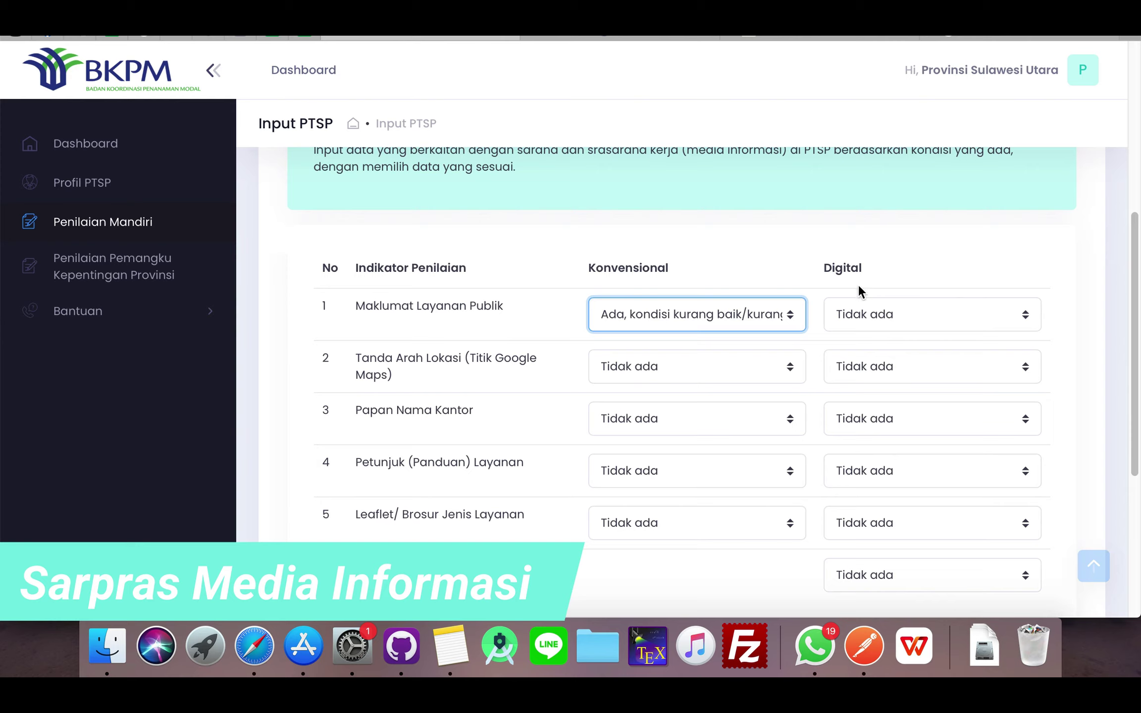
left_click(888, 312)
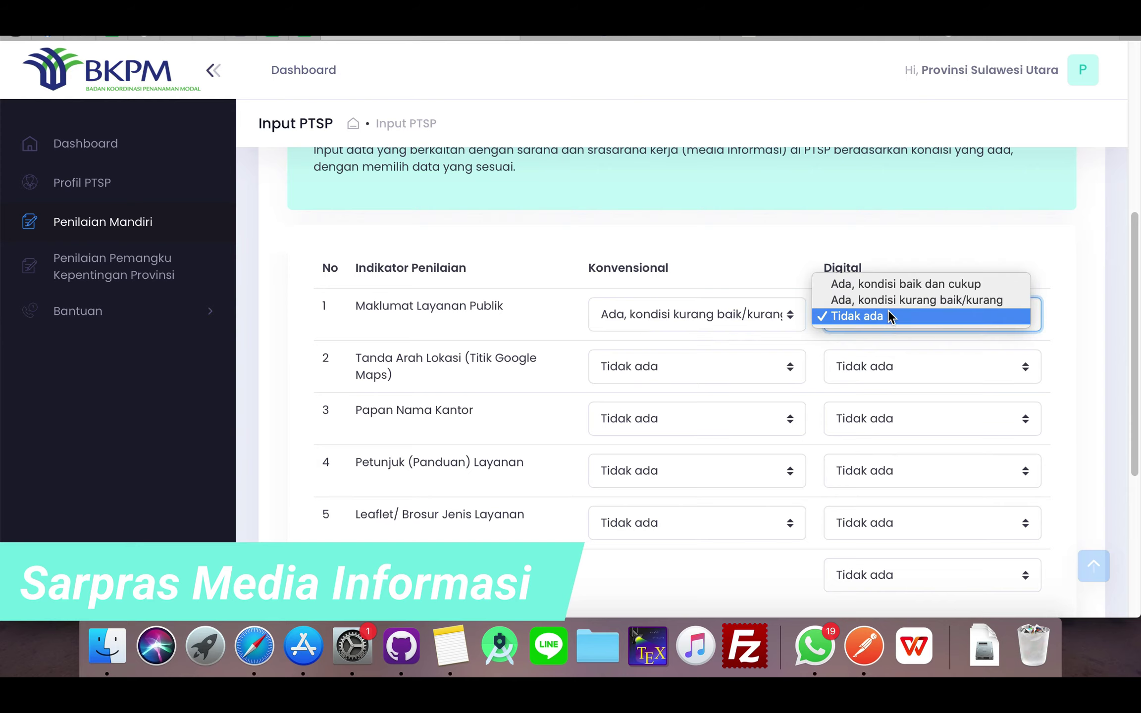
left_click(887, 289)
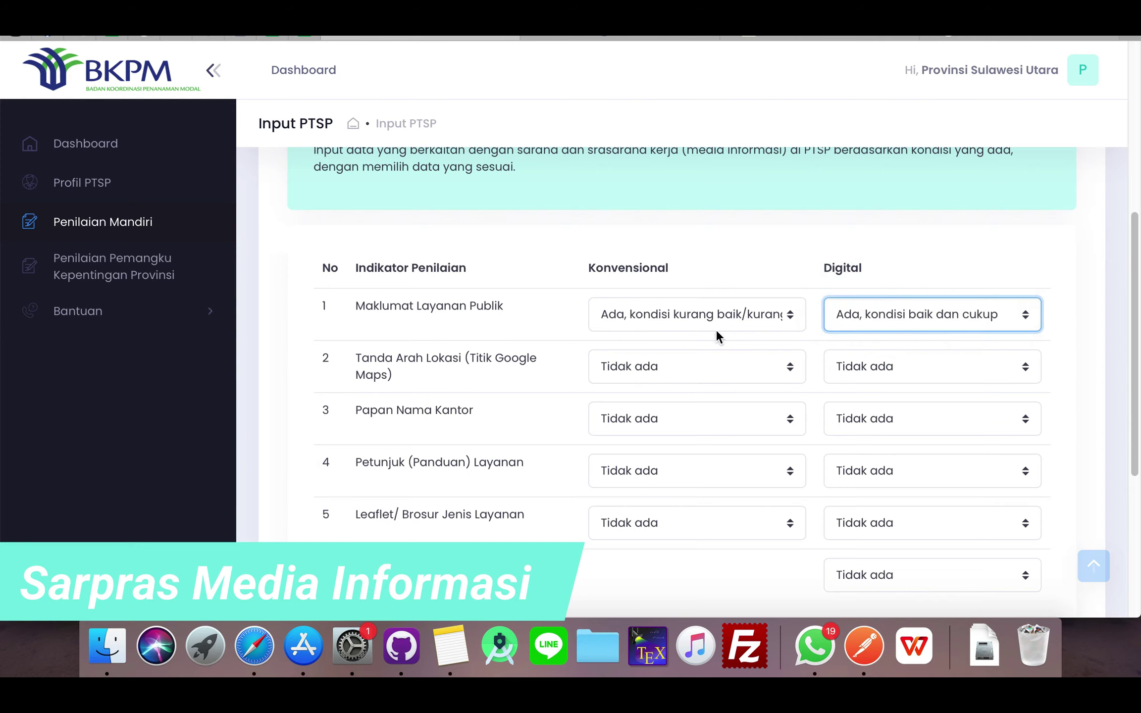
left_click(669, 369)
left_click(668, 353)
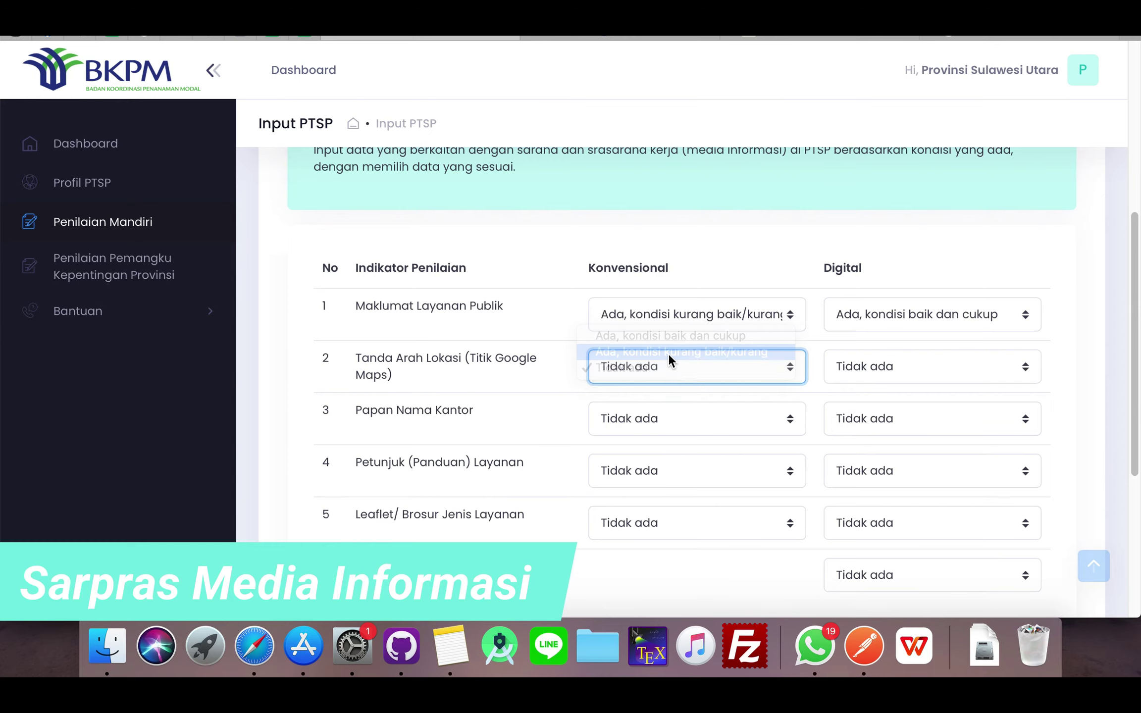
left_click(863, 361)
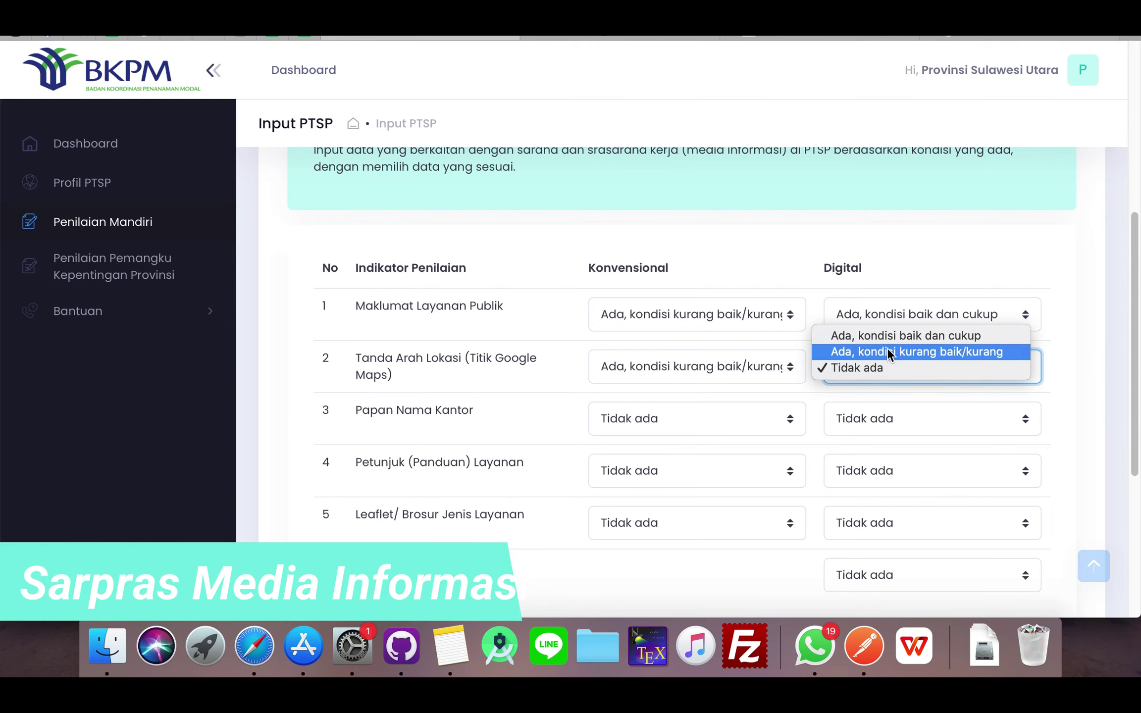
left_click(888, 352)
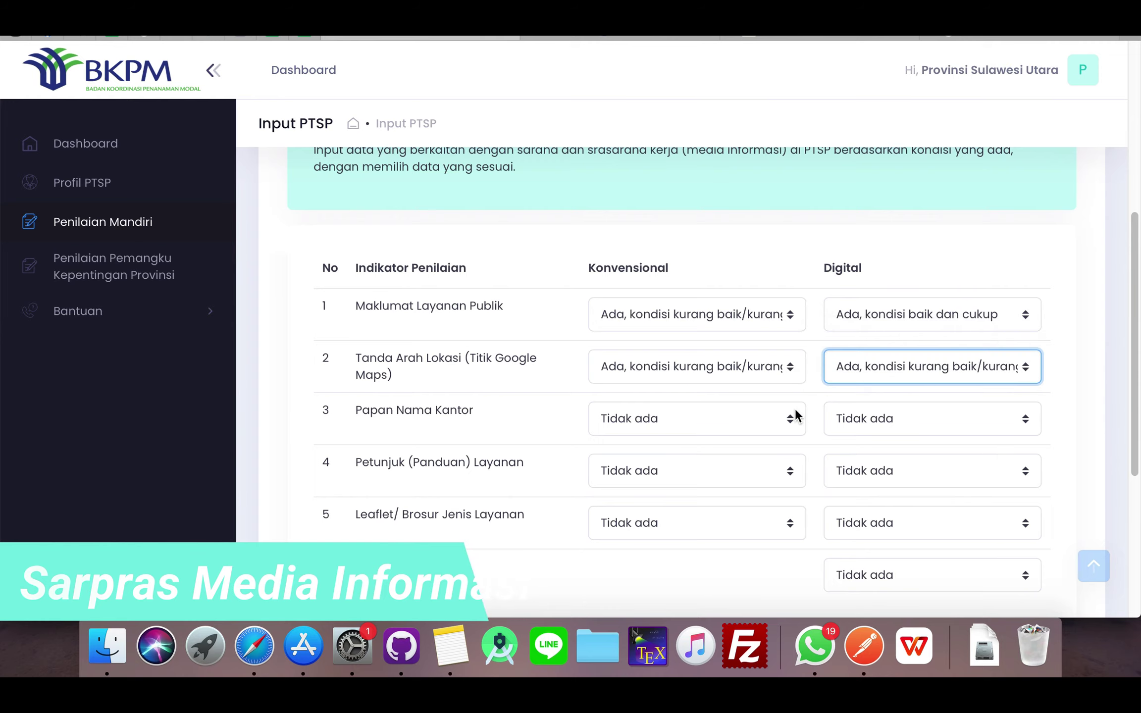
scroll(796, 415, "down", 1)
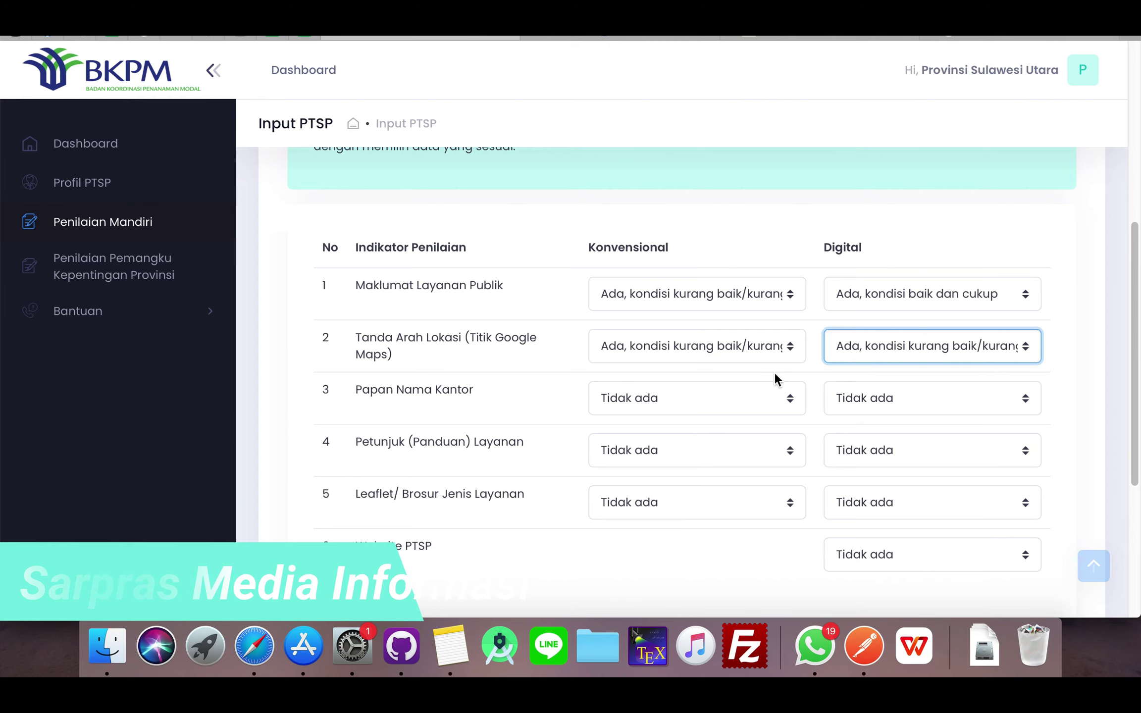
scroll(789, 421, "down", 8)
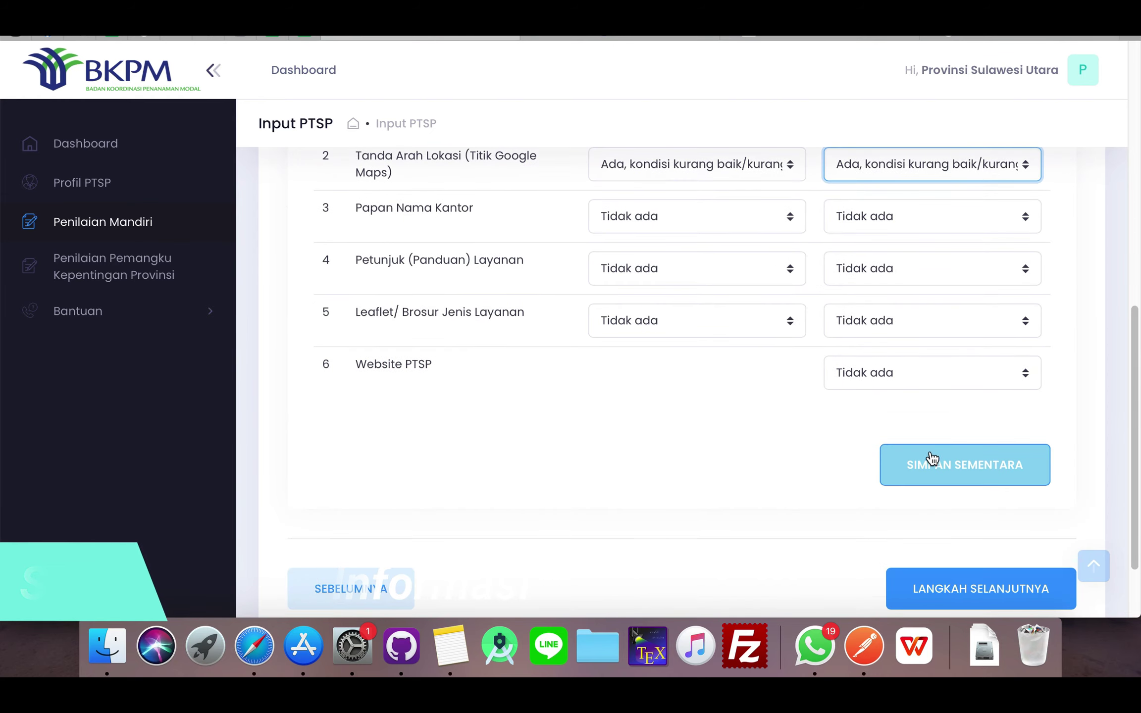
- Save the media information draft and continue to step 4, Kriteria Realisasi Proyek Penanaman Modal
left_click(931, 454)
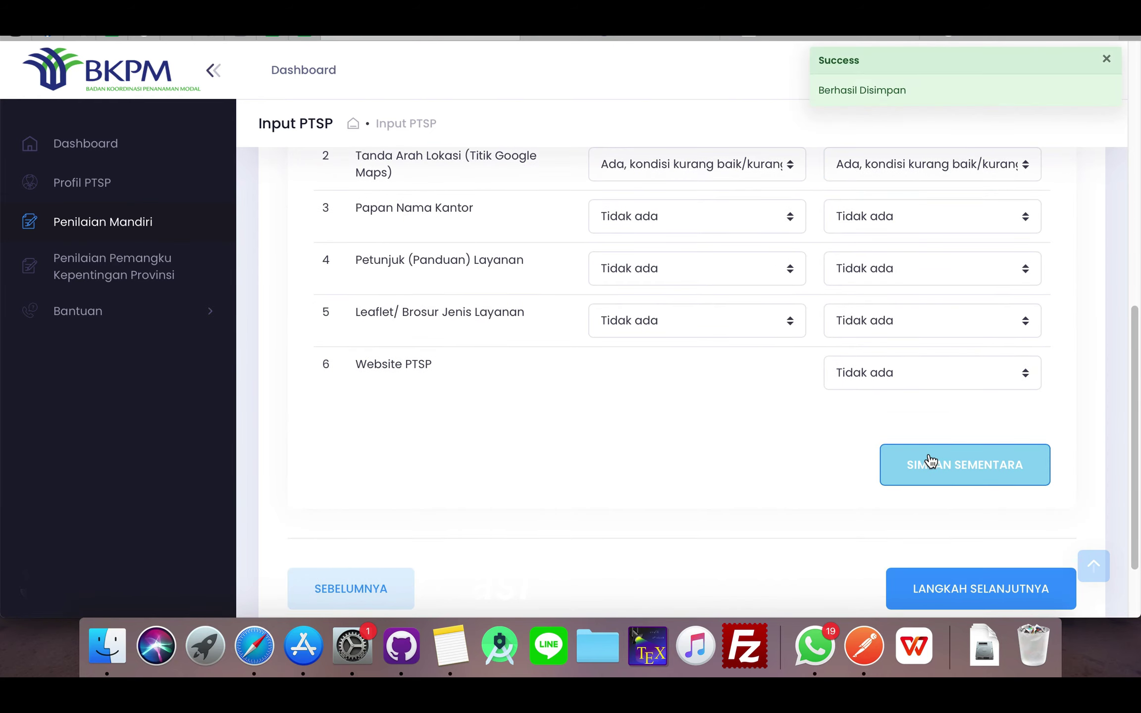
scroll(872, 354, "down", 2)
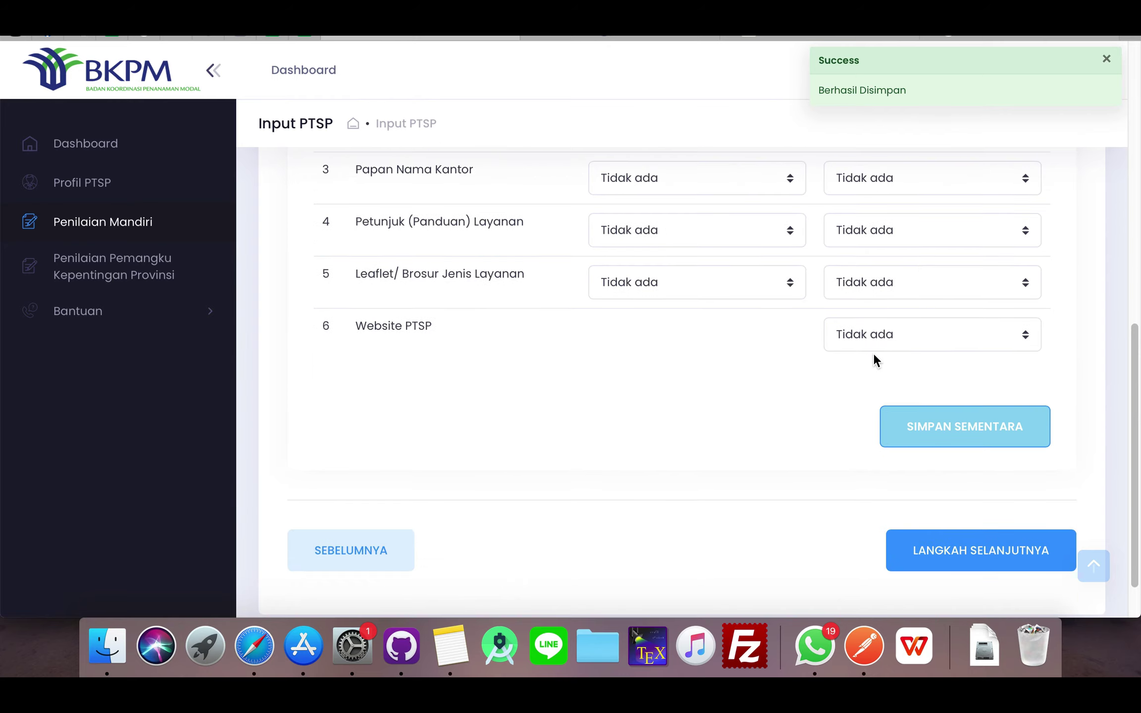
scroll(874, 361, "up", 4)
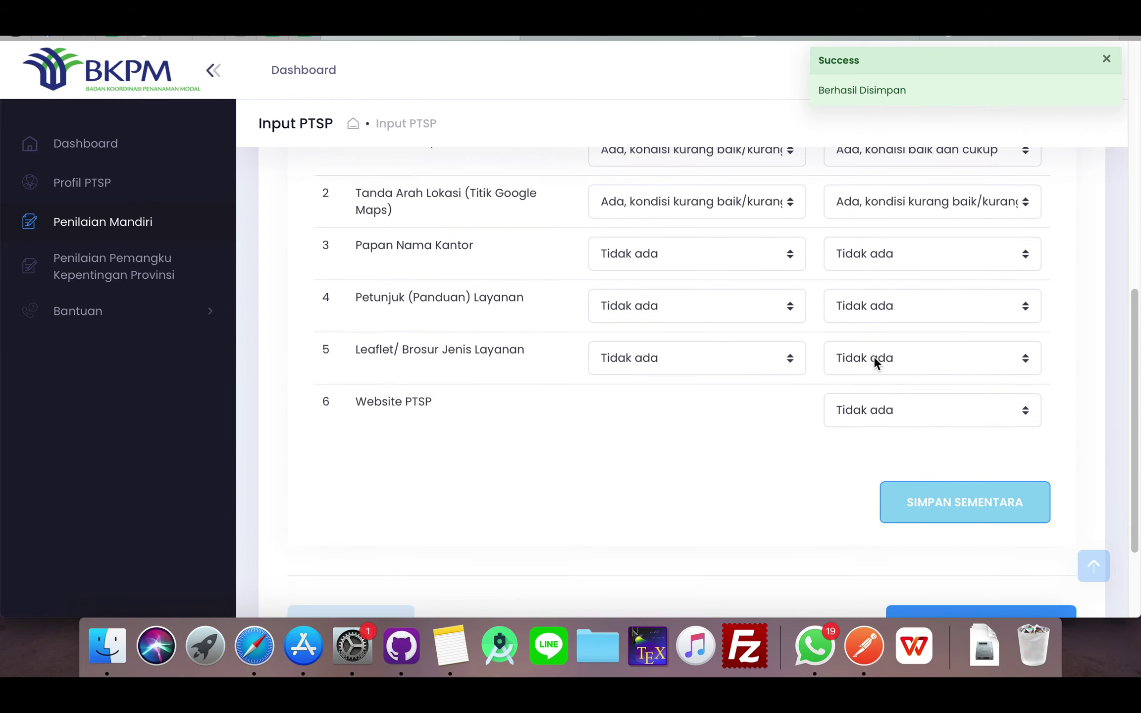
scroll(874, 361, "down", 7)
left_click(945, 492)
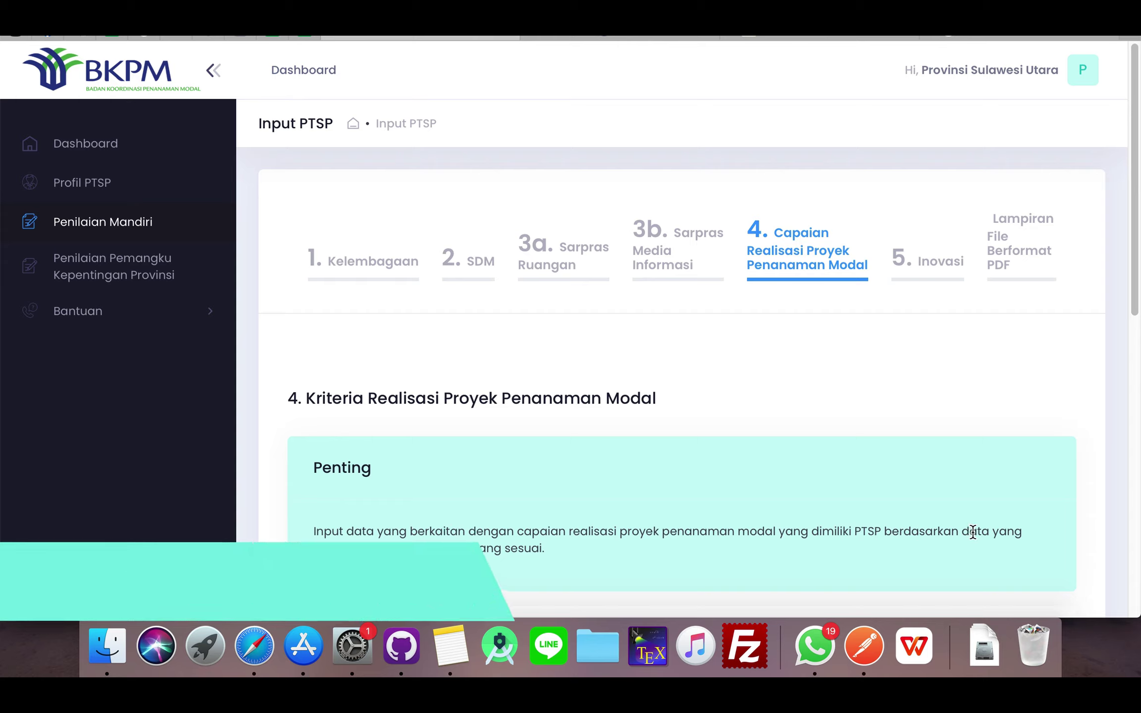
- Scroll to the step 4 indicator table and open row 1's Jawaban dropdown for investment target achievement
scroll(690, 544, "down", 1)
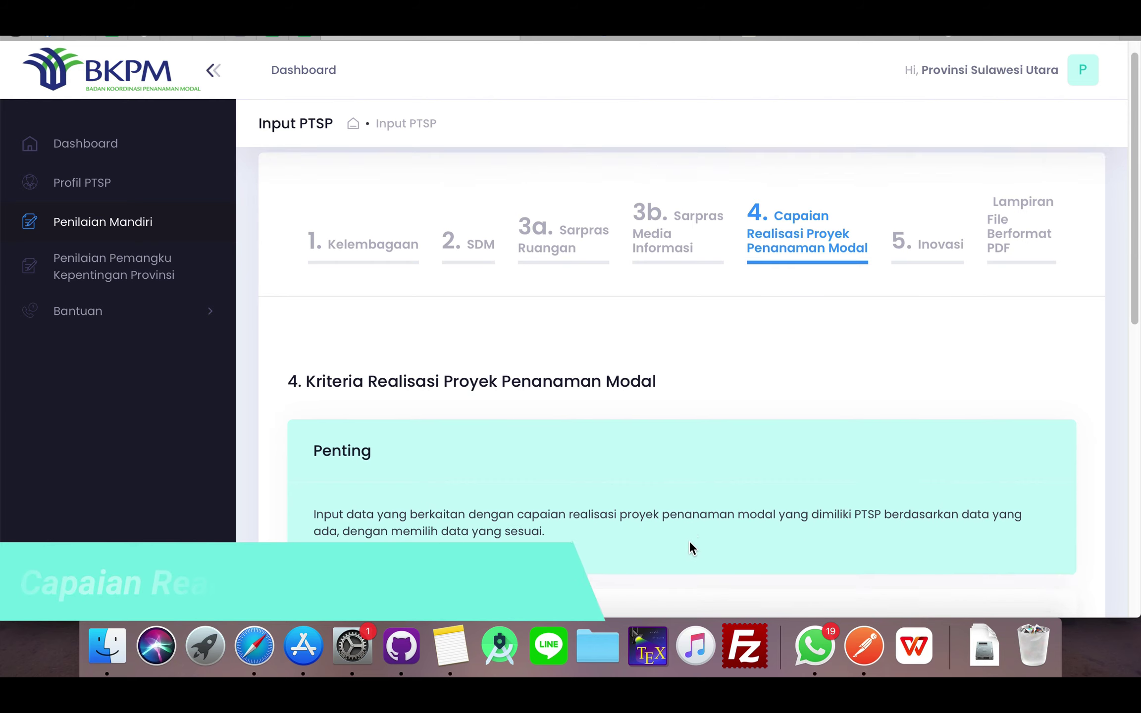
scroll(689, 540, "down", 10)
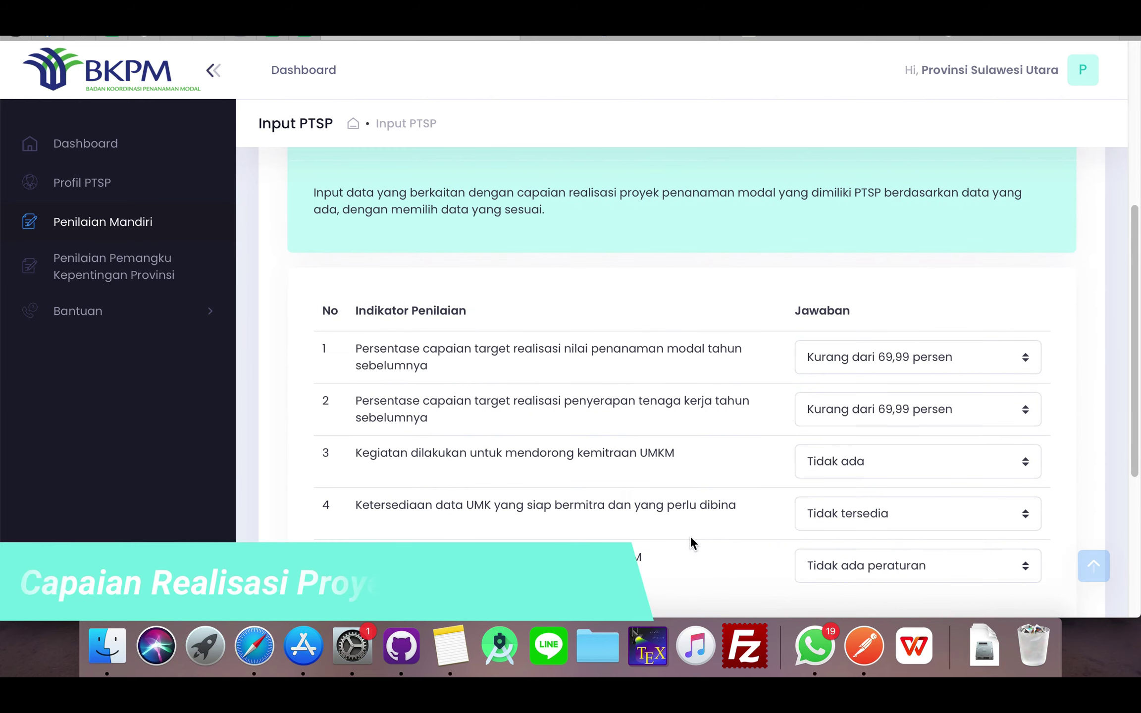
scroll(690, 536, "down", 2)
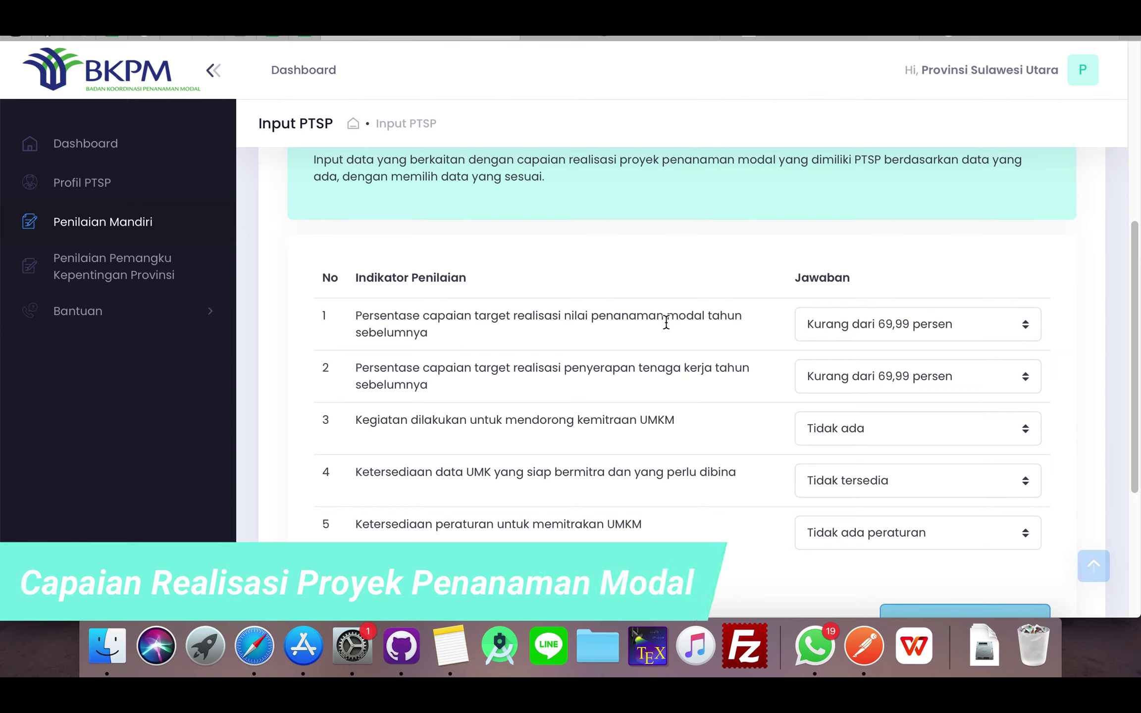
left_click(831, 324)
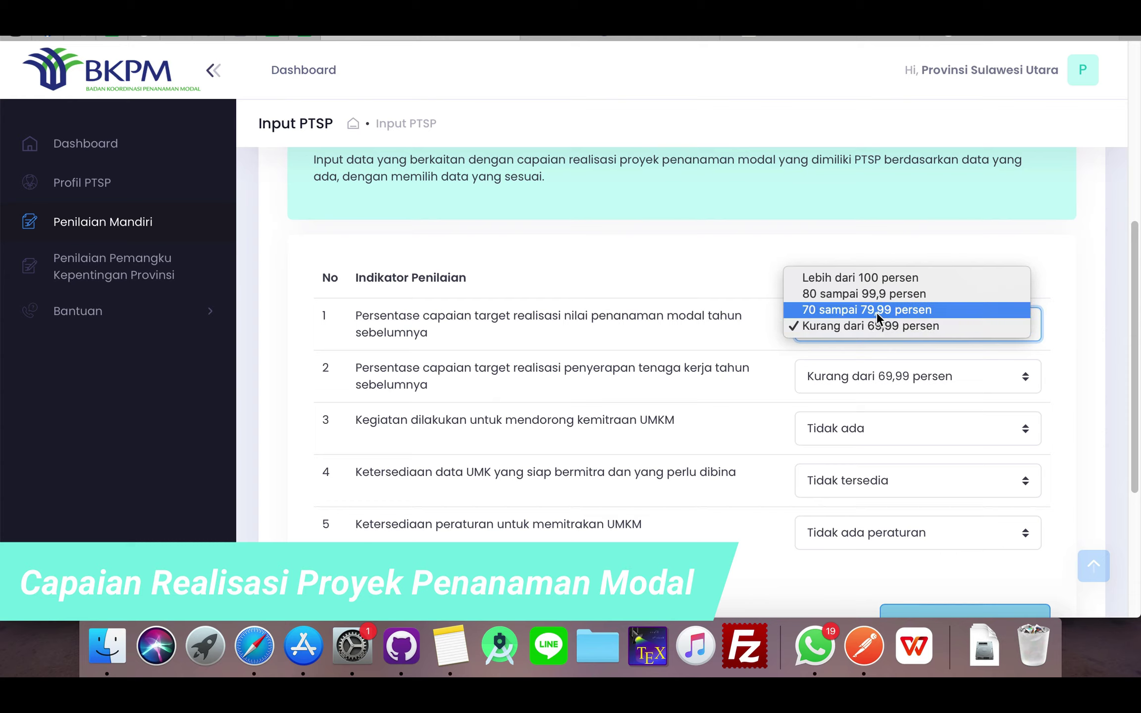
- Set investment target achievement to 80 sampai 99,9 persen and workforce absorption to 70 sampai 79,99 persen
left_click(860, 294)
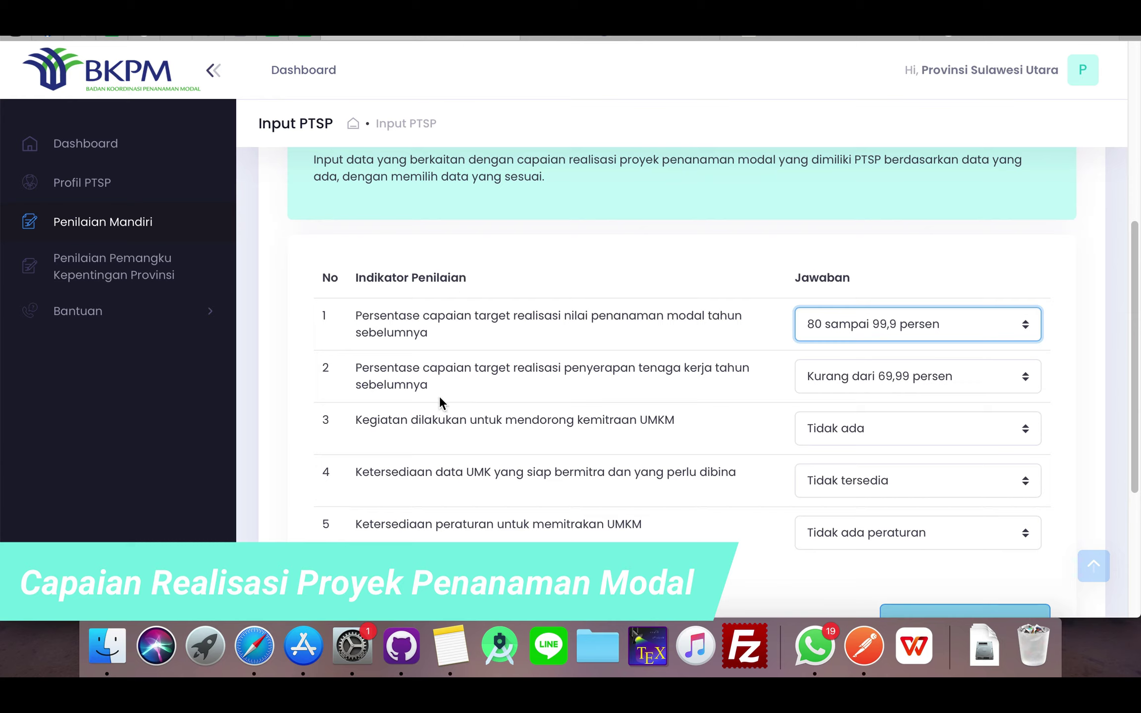
left_click(859, 377)
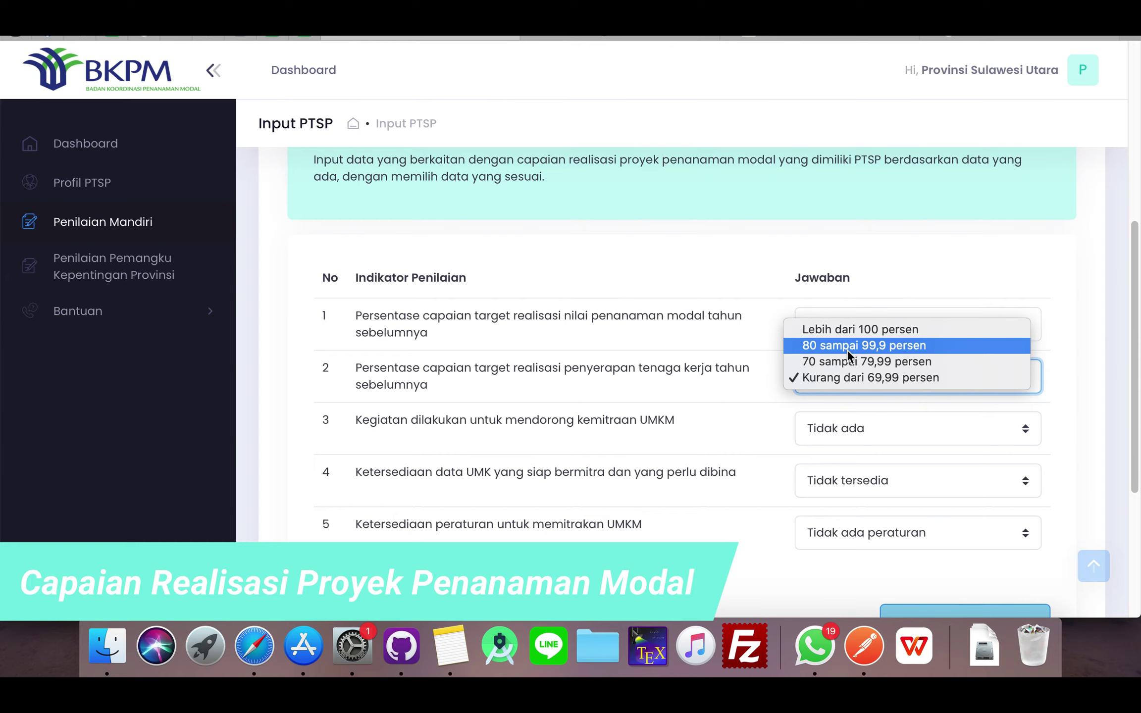
left_click(850, 361)
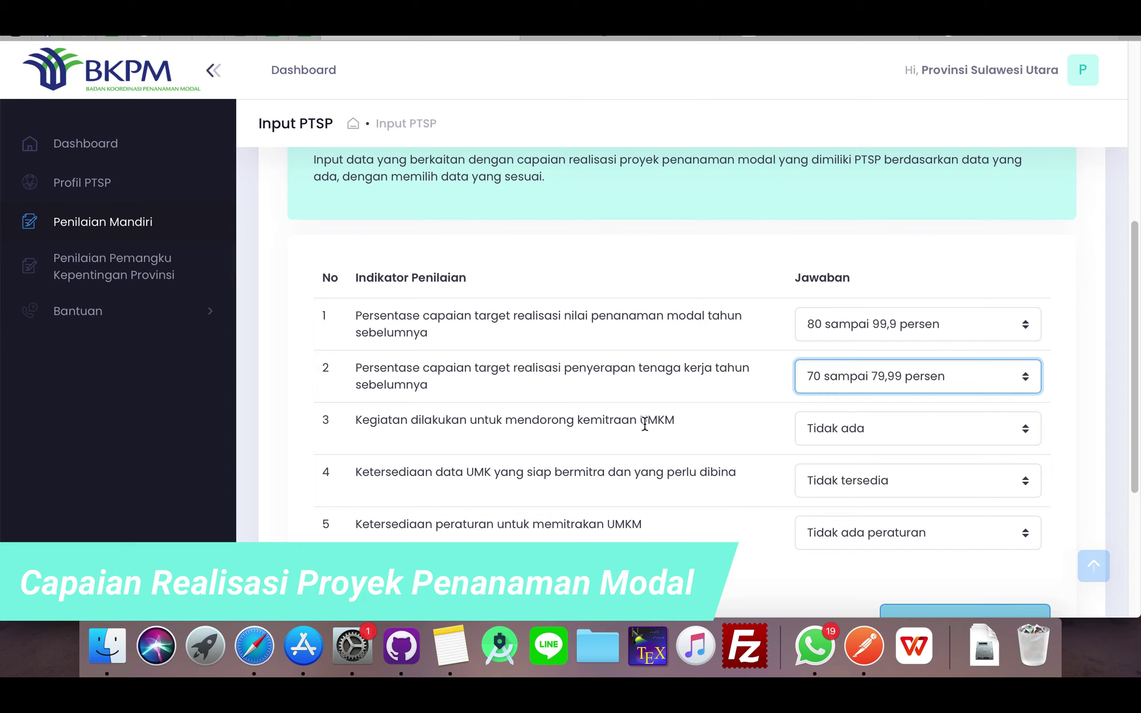
- Answer rows 3–5 with Lebih dari 10, Tersedia dan dimanfaatkan, and Ada peraturan, belum implementasi baik
left_click(850, 429)
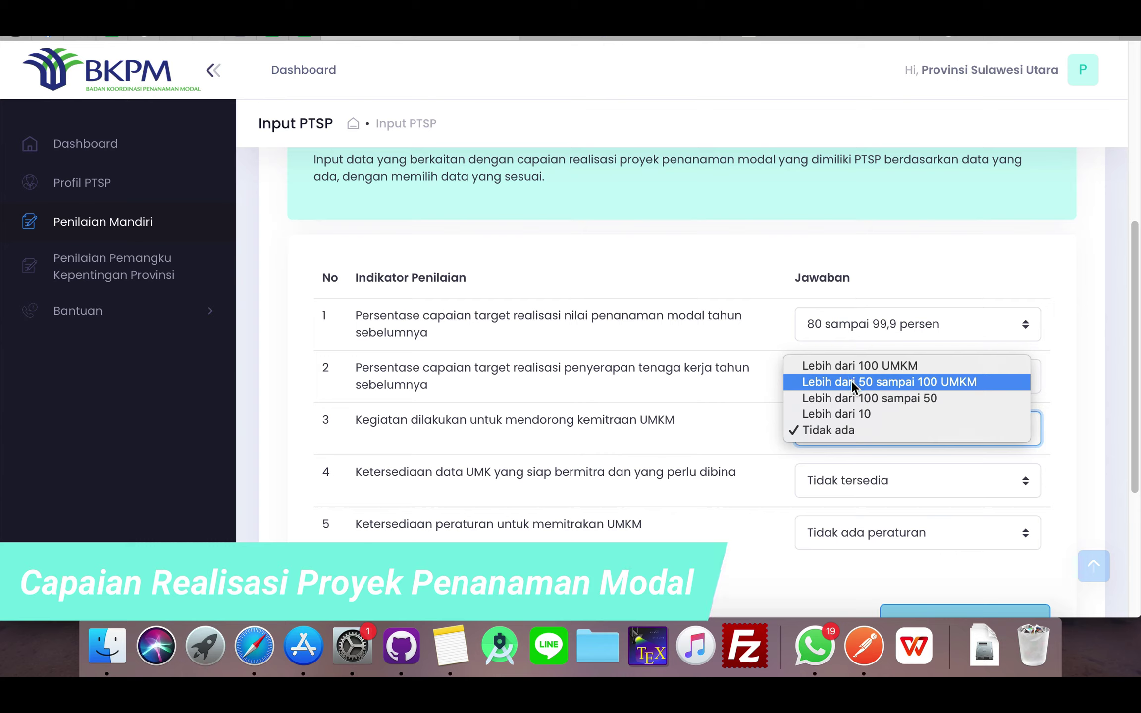
left_click(873, 396)
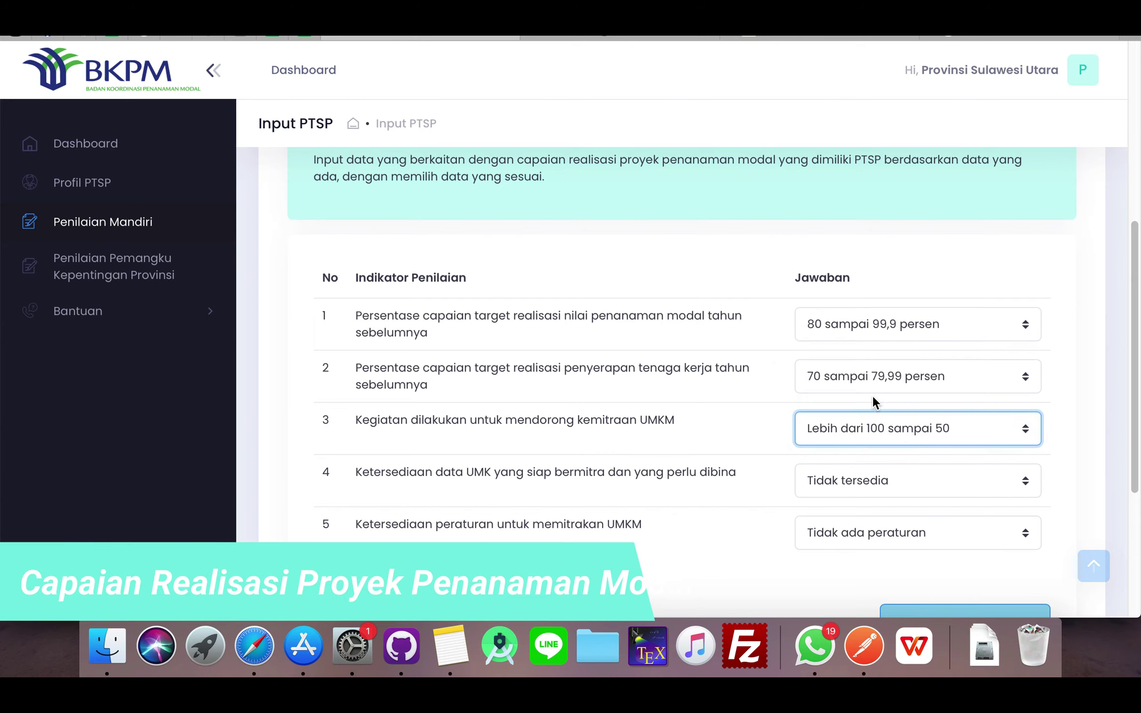
left_click(854, 439)
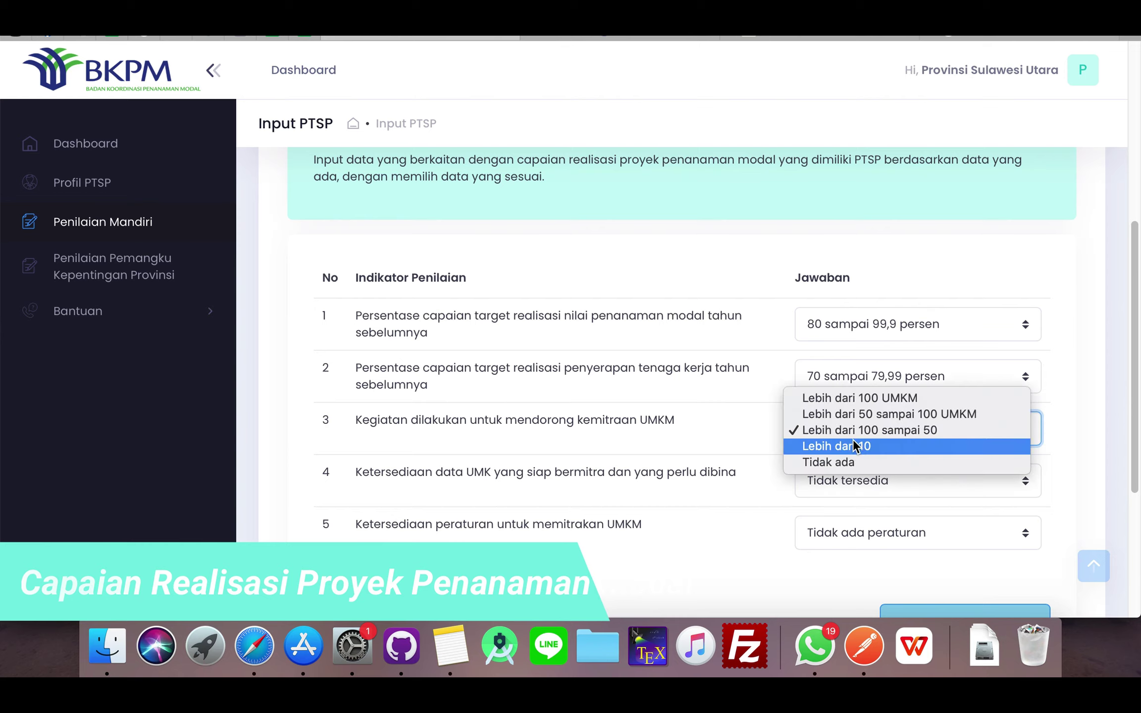
left_click(857, 448)
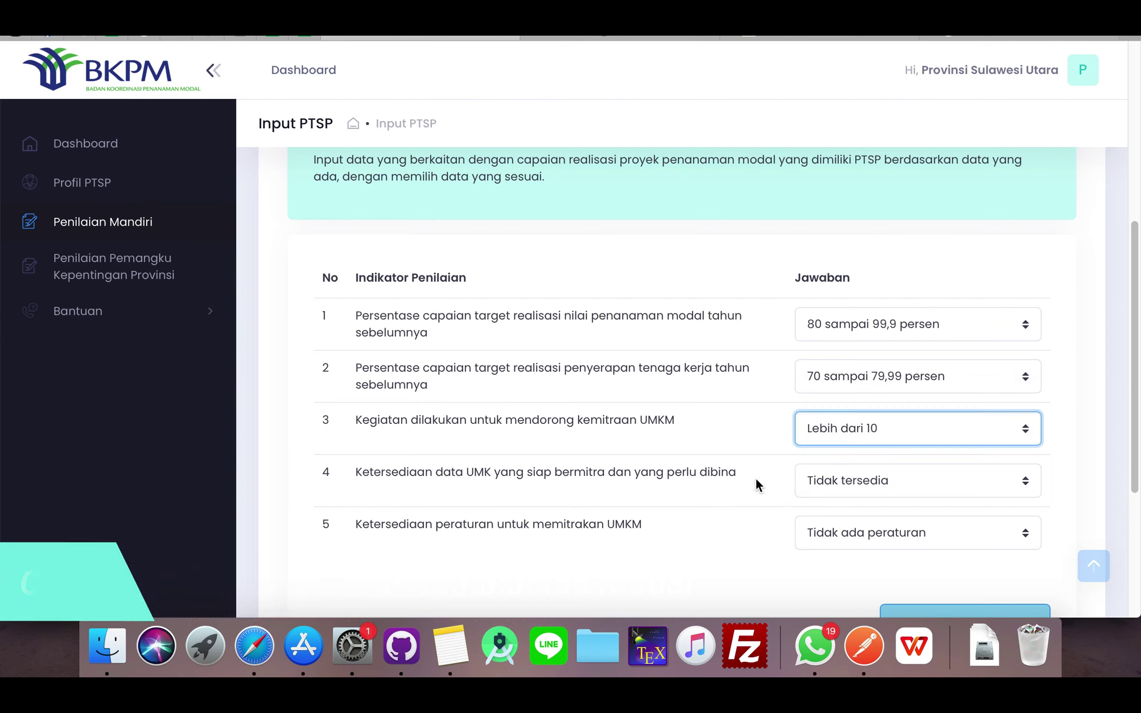
left_click(849, 480)
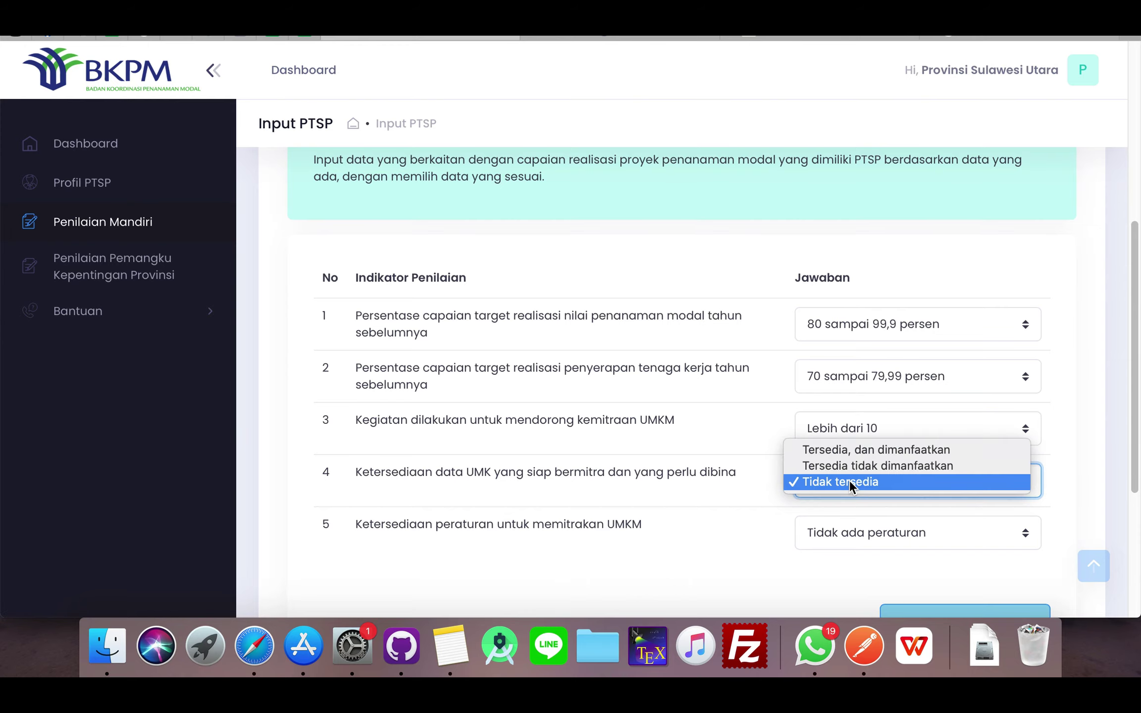
left_click(851, 452)
scroll(787, 488, "down", 2)
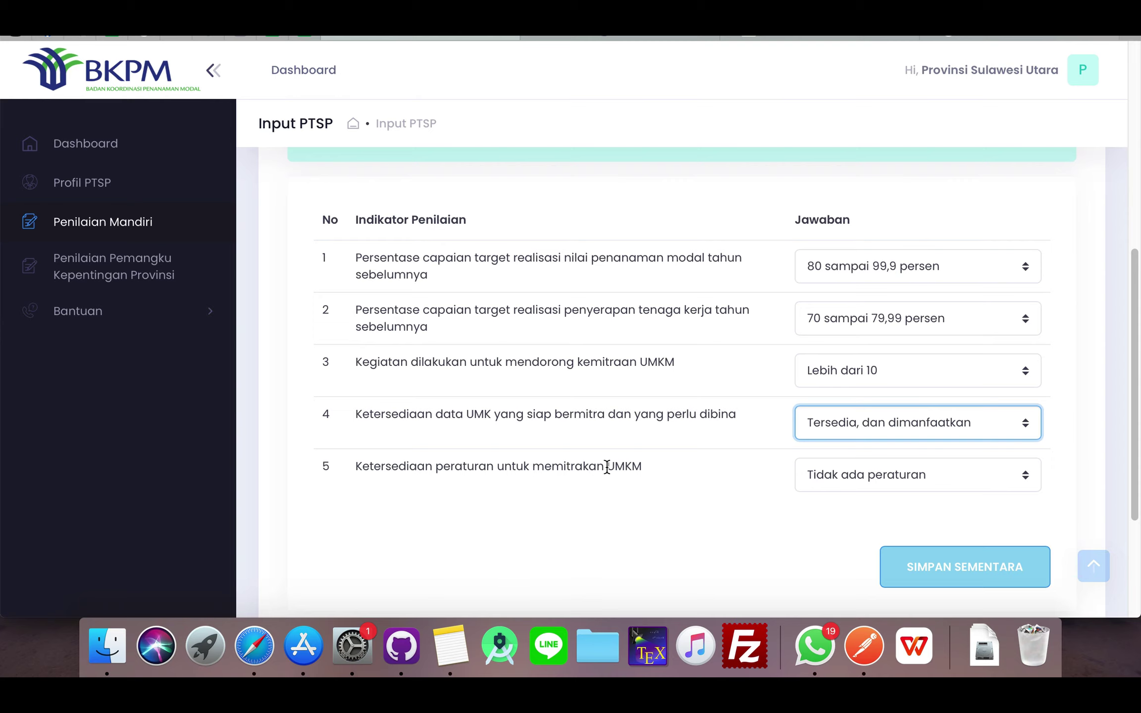
left_click(859, 473)
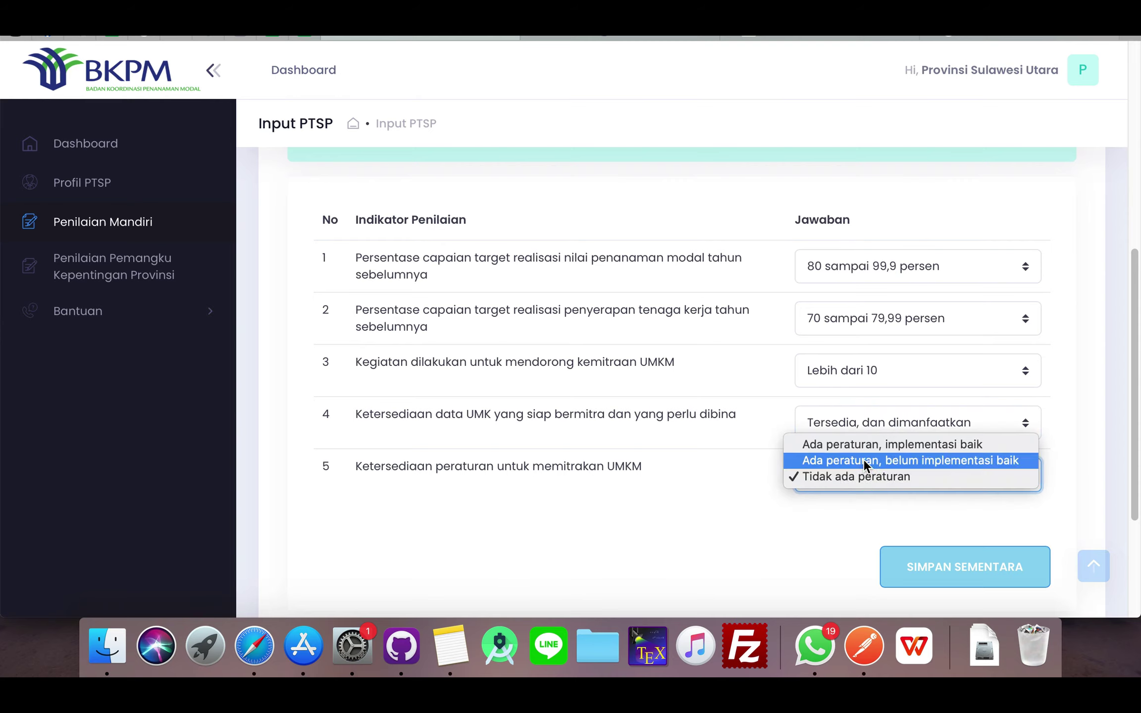
left_click(920, 460)
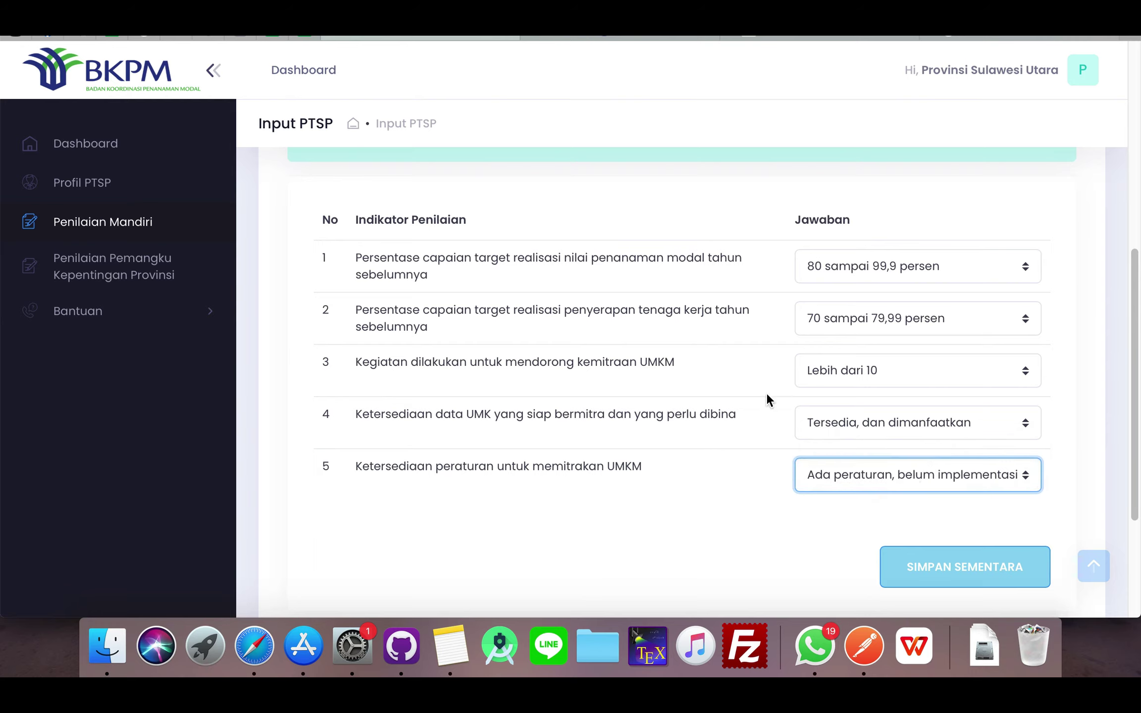
- Save the Capaian Realisasi answers as a draft and advance to step 5 Inovasi
left_click(936, 570)
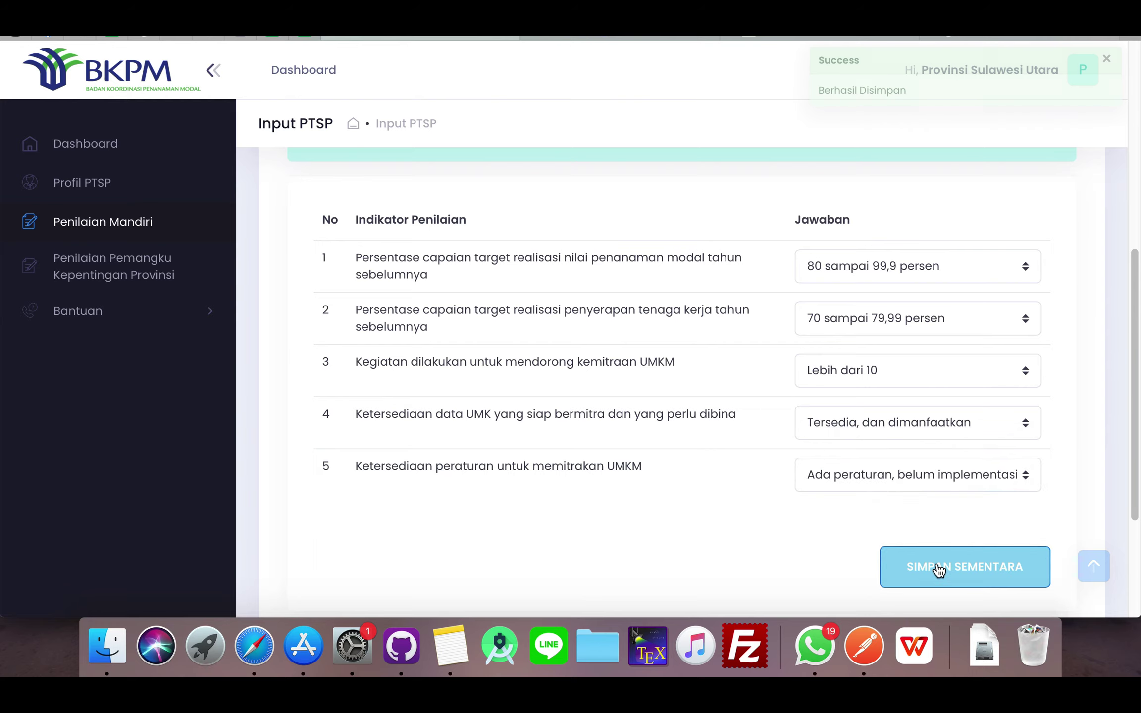
scroll(776, 452, "down", 3)
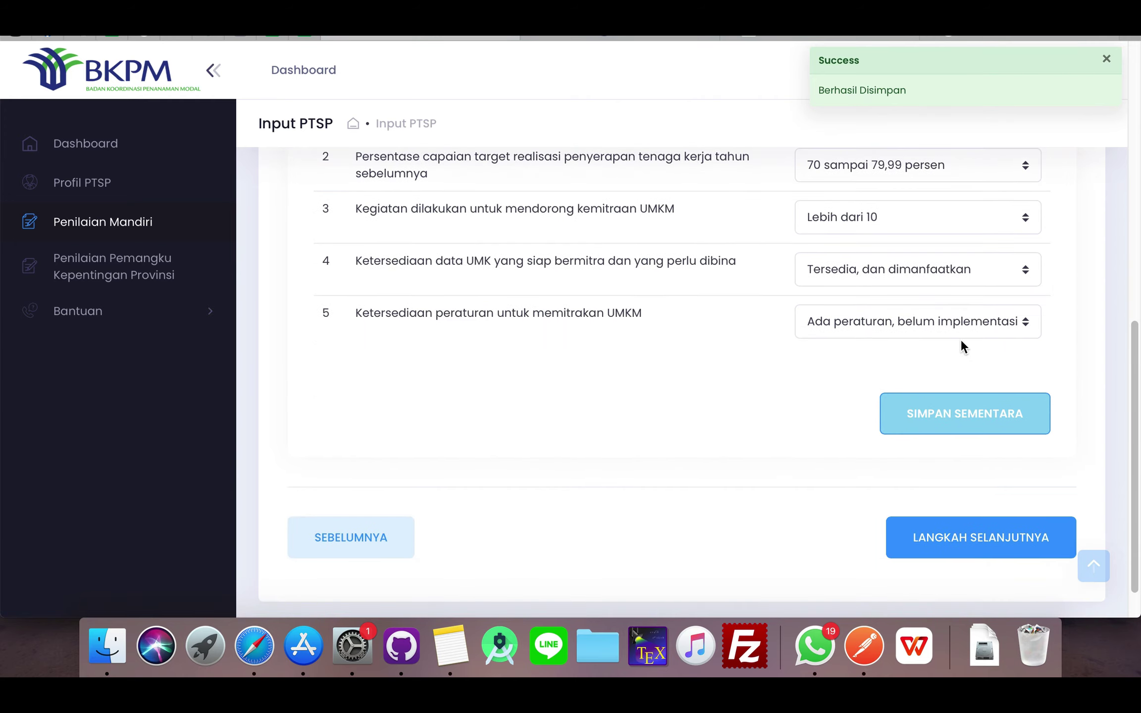
left_click(979, 539)
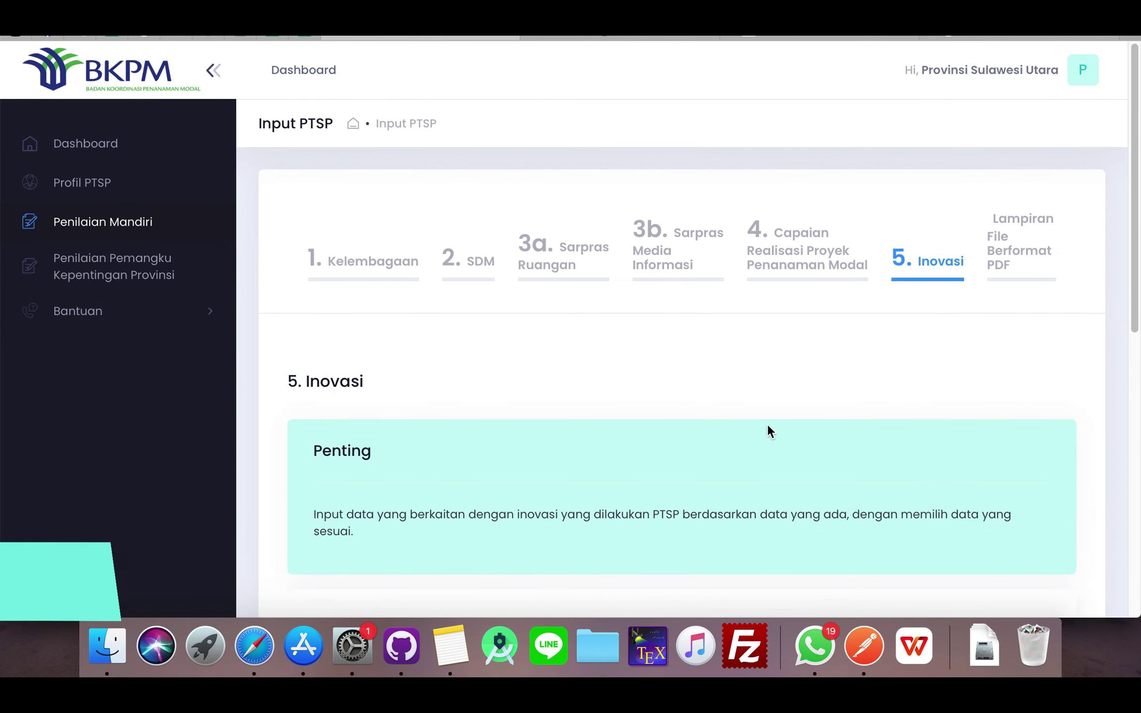
- Answer innovations in the last year with Kurang dari 3 and continuity with Tersedia tidak dimanfaatkan
scroll(552, 476, "down", 2)
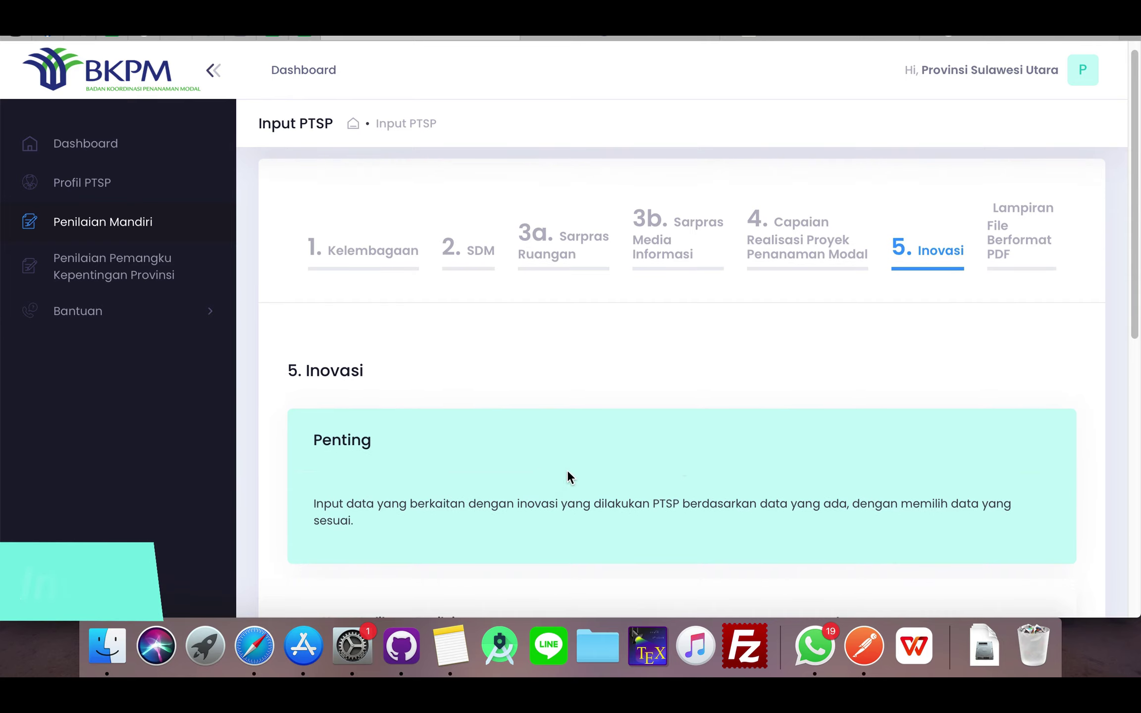
scroll(684, 452, "down", 1)
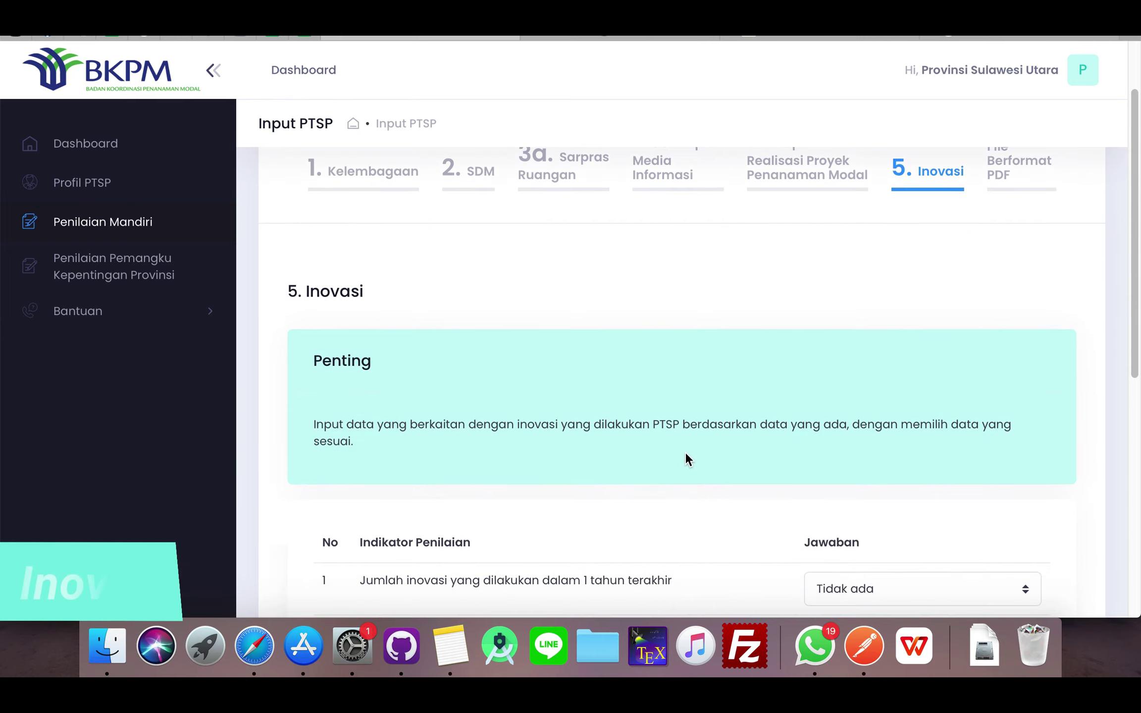
scroll(686, 455, "down", 2)
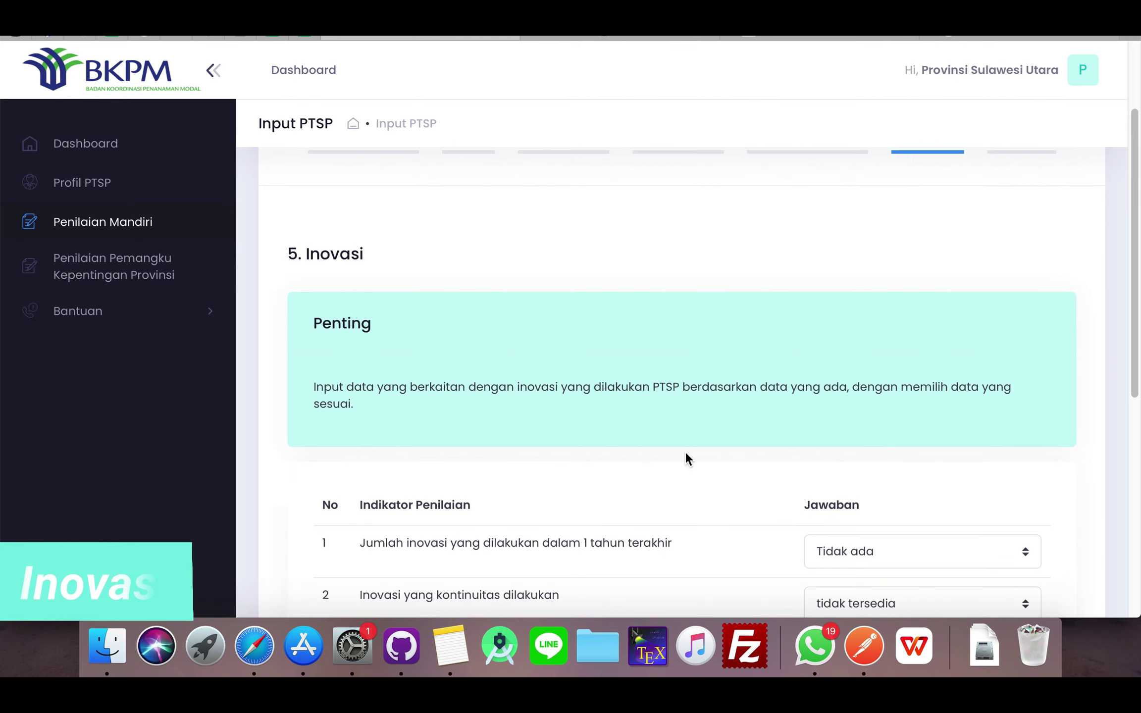
scroll(688, 444, "down", 5)
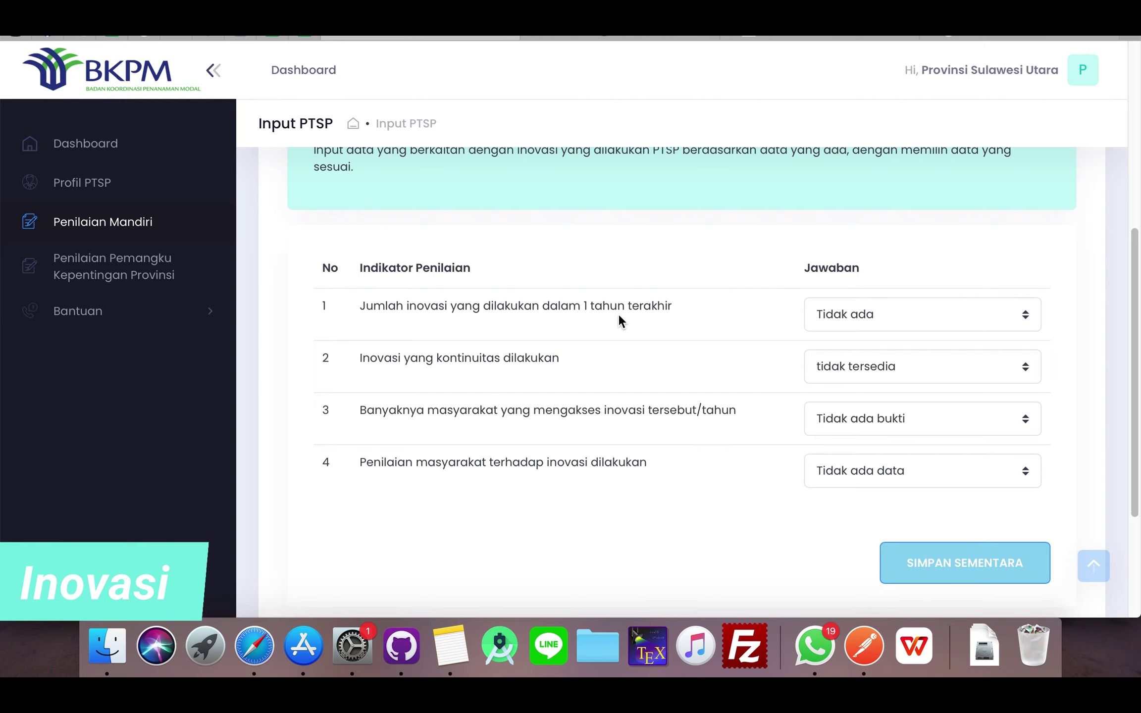
left_click(856, 313)
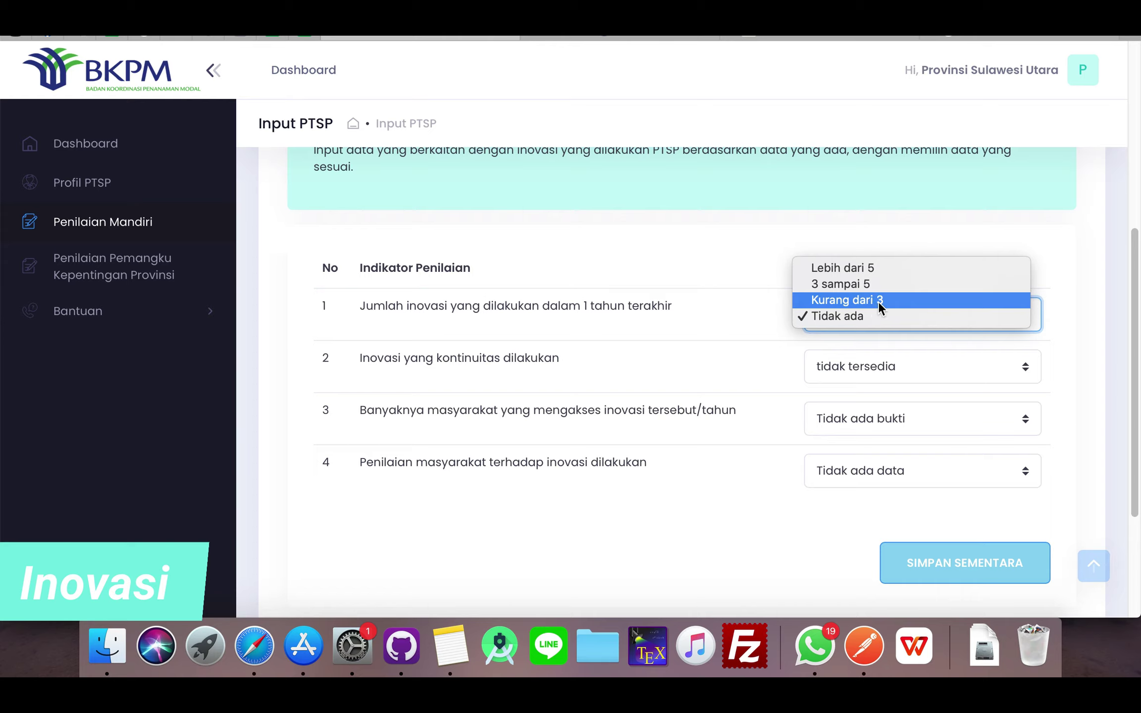
left_click(841, 302)
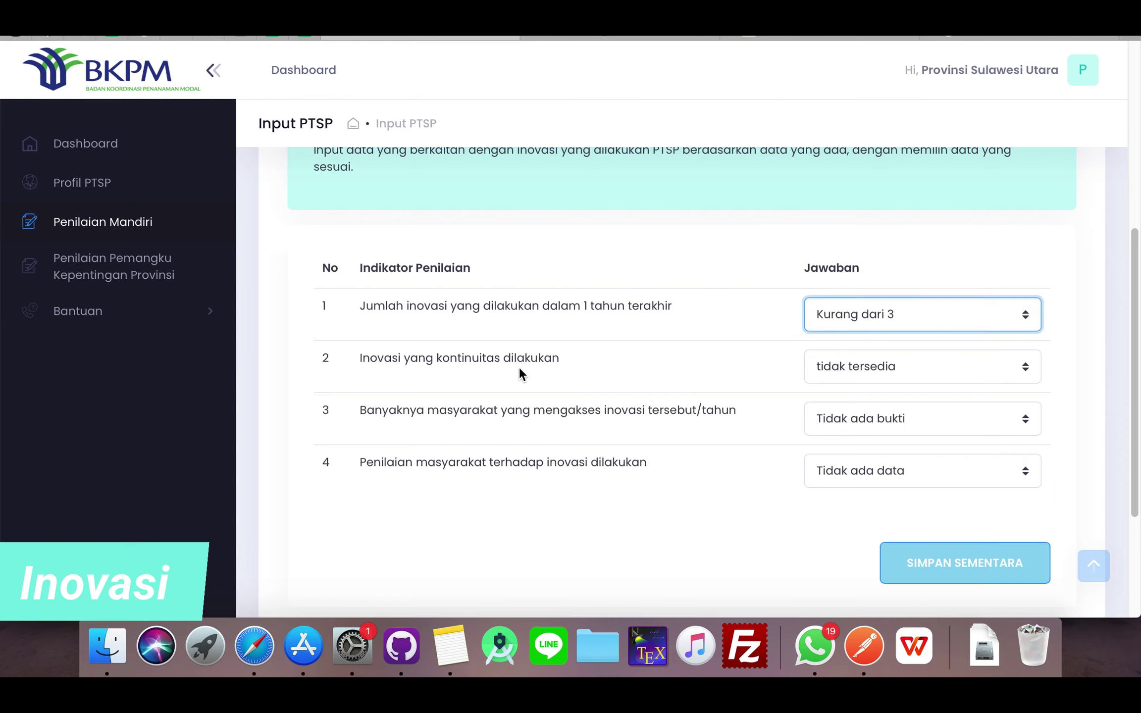
left_click(862, 366)
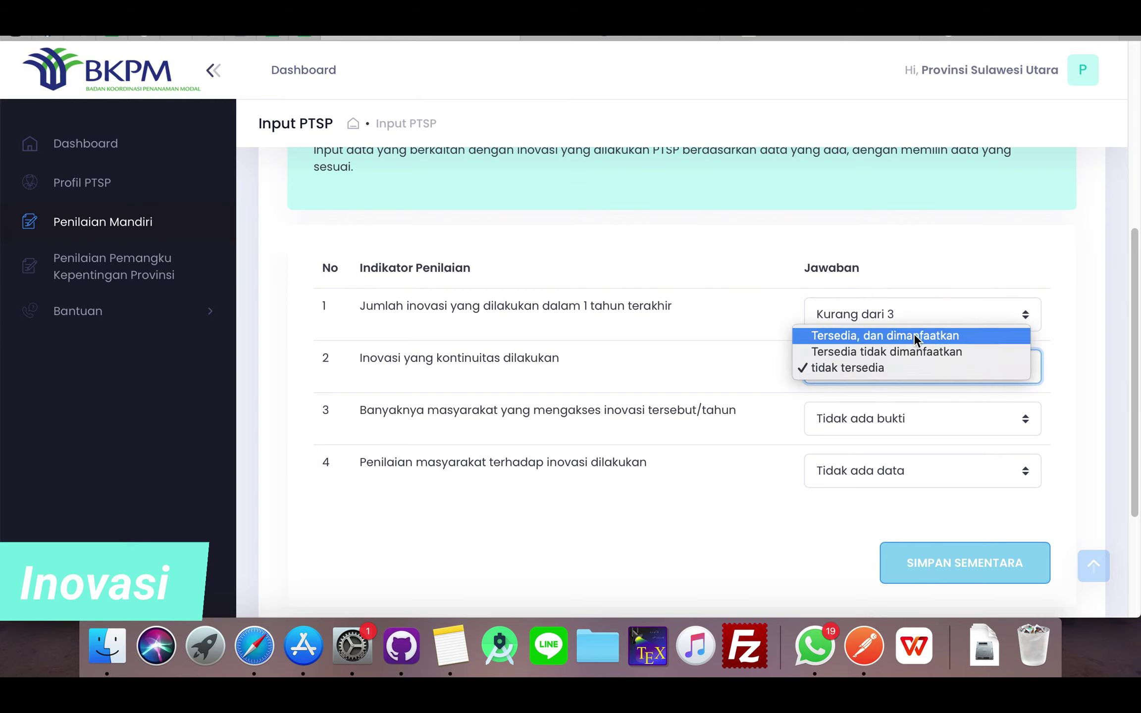
left_click(880, 352)
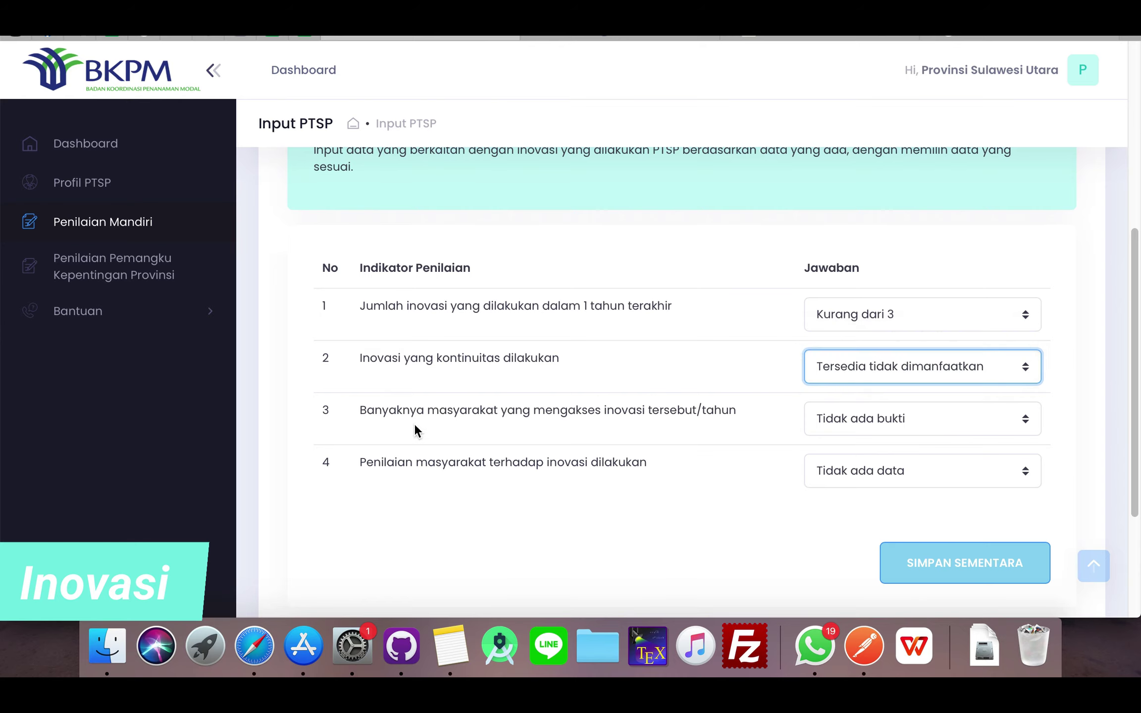
- Set public access to Ada bukti and public assessment to Ada data, respon baik, then save the draft
left_click(842, 418)
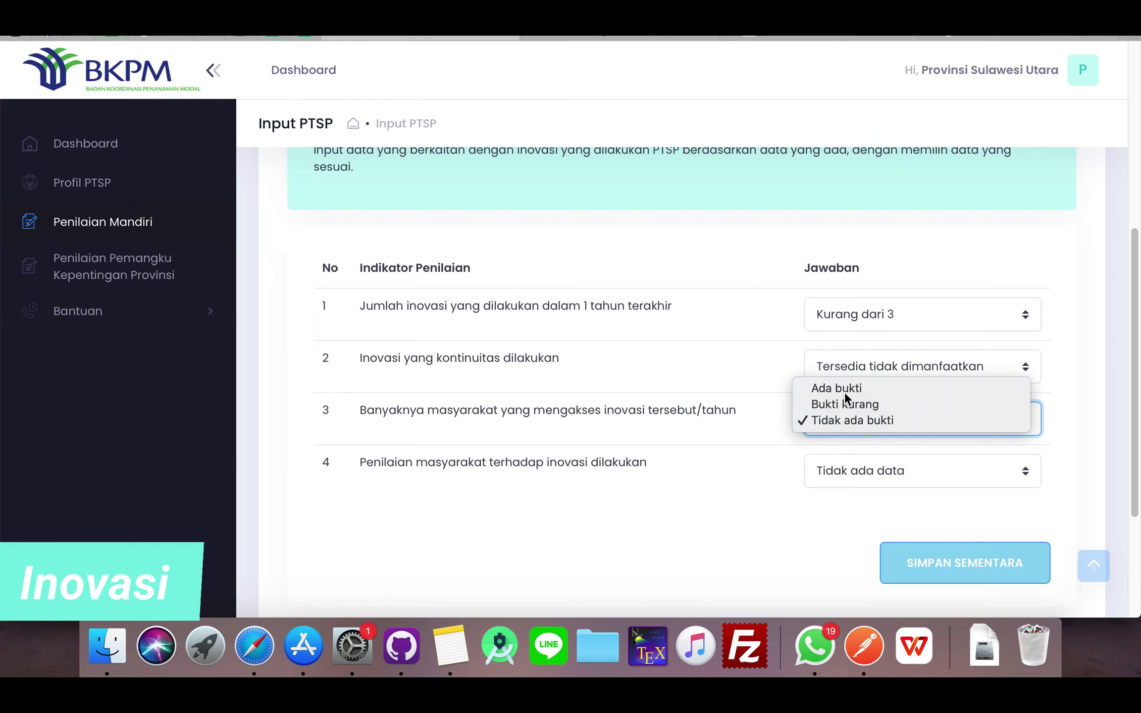
left_click(845, 391)
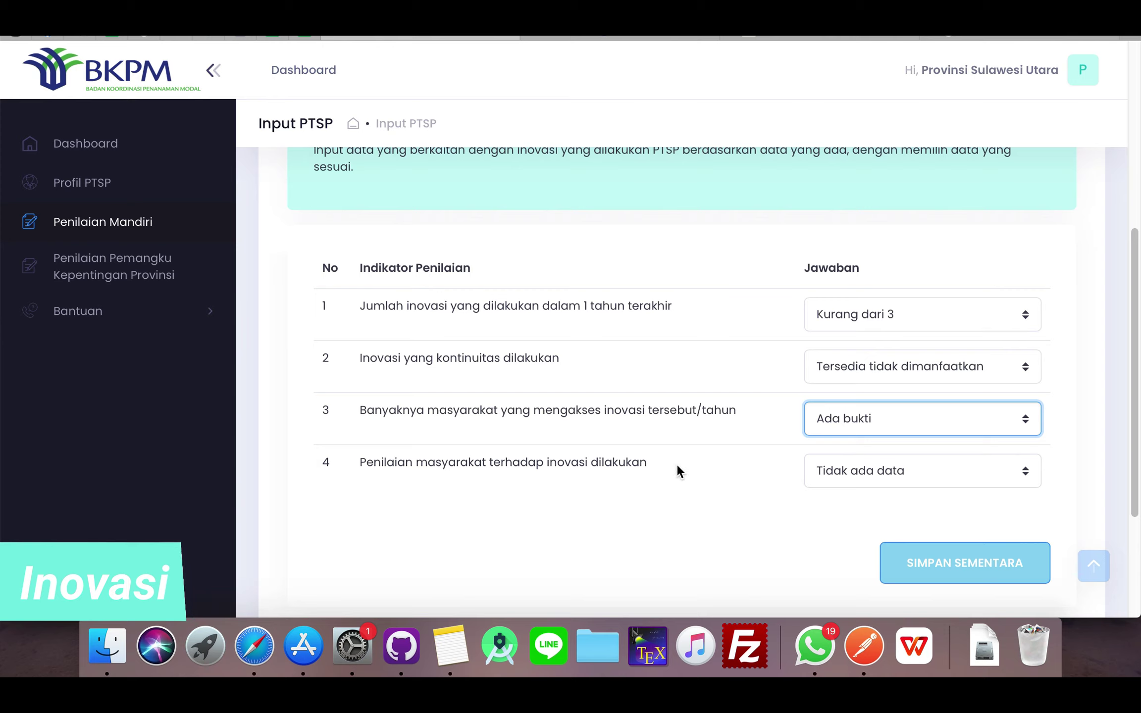
left_click(876, 473)
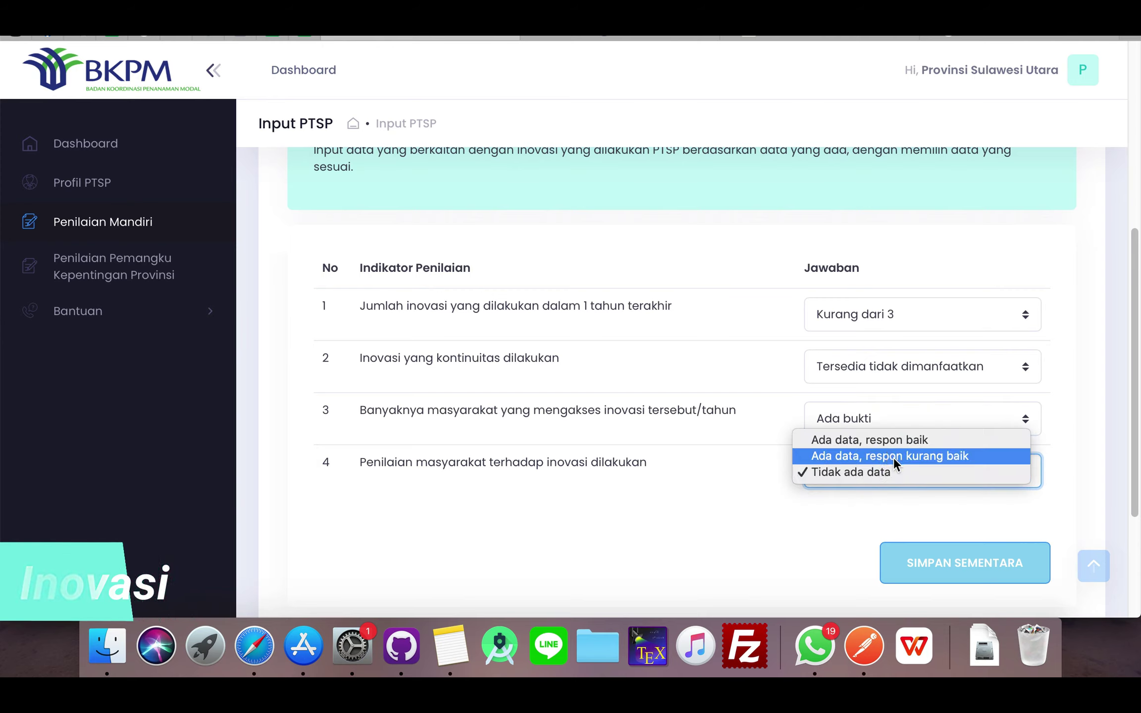
left_click(892, 441)
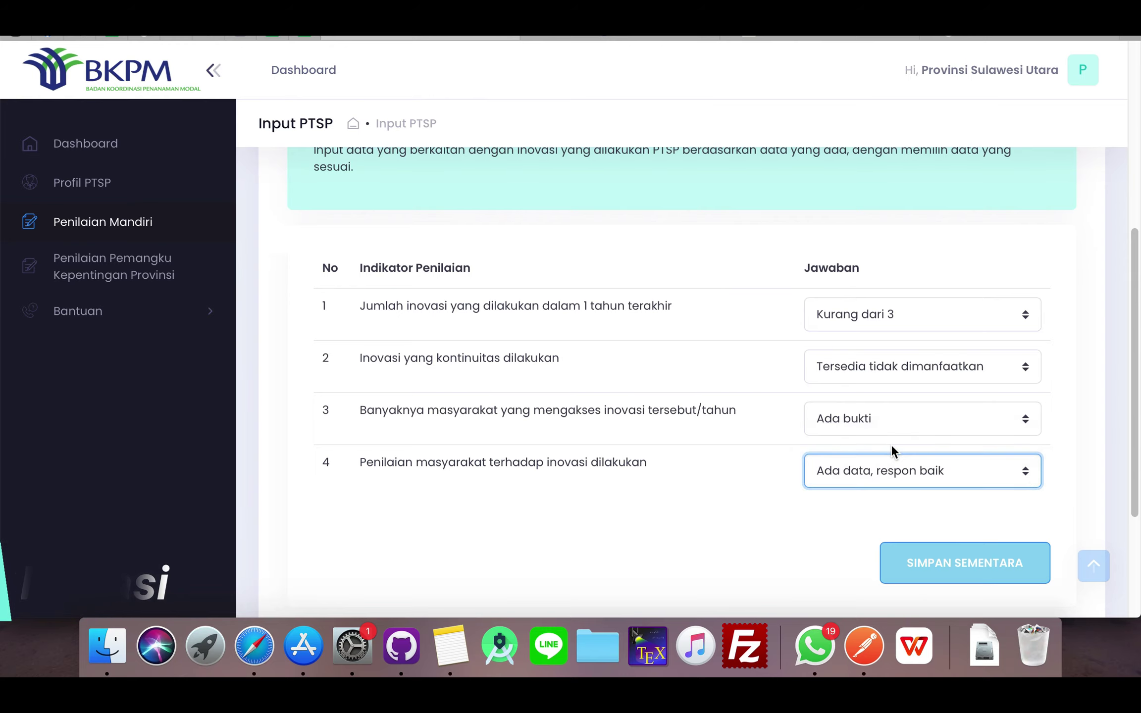
scroll(812, 540, "down", 1)
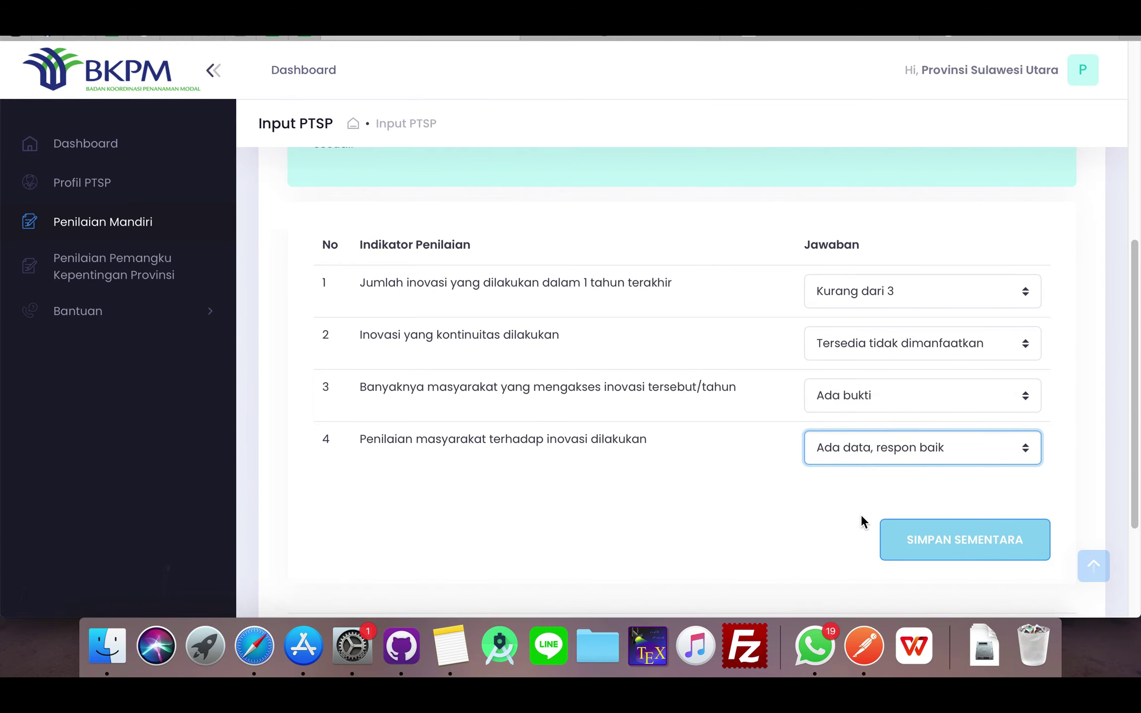
left_click(948, 544)
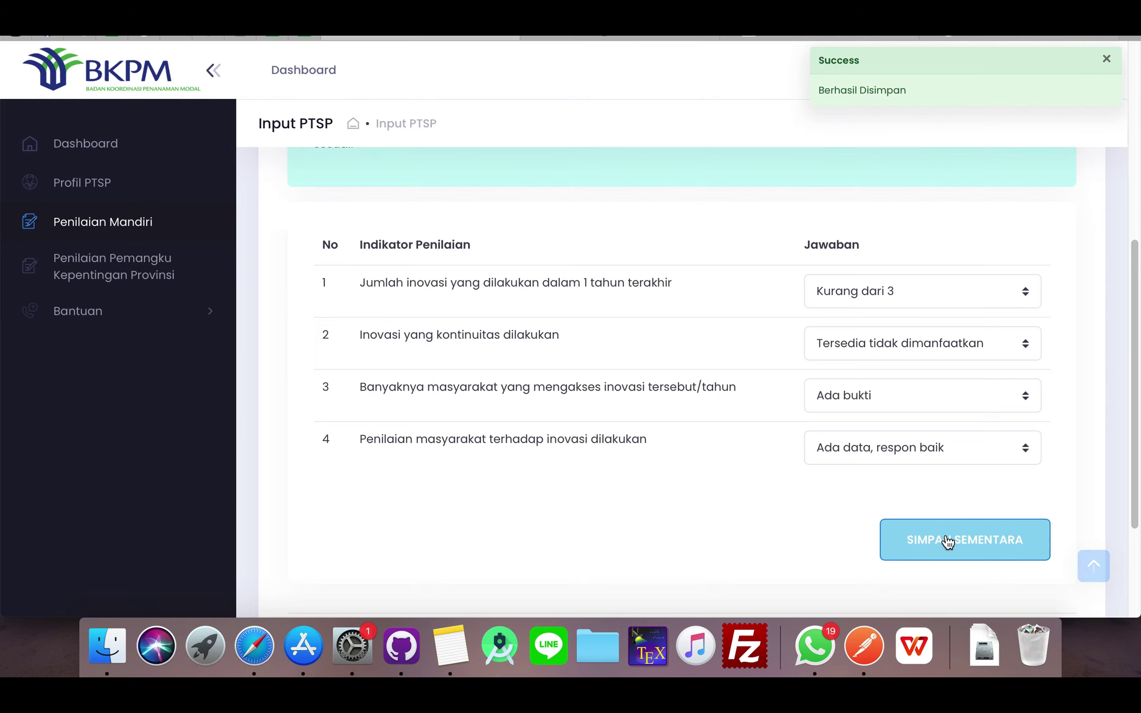
scroll(904, 391, "down", 3)
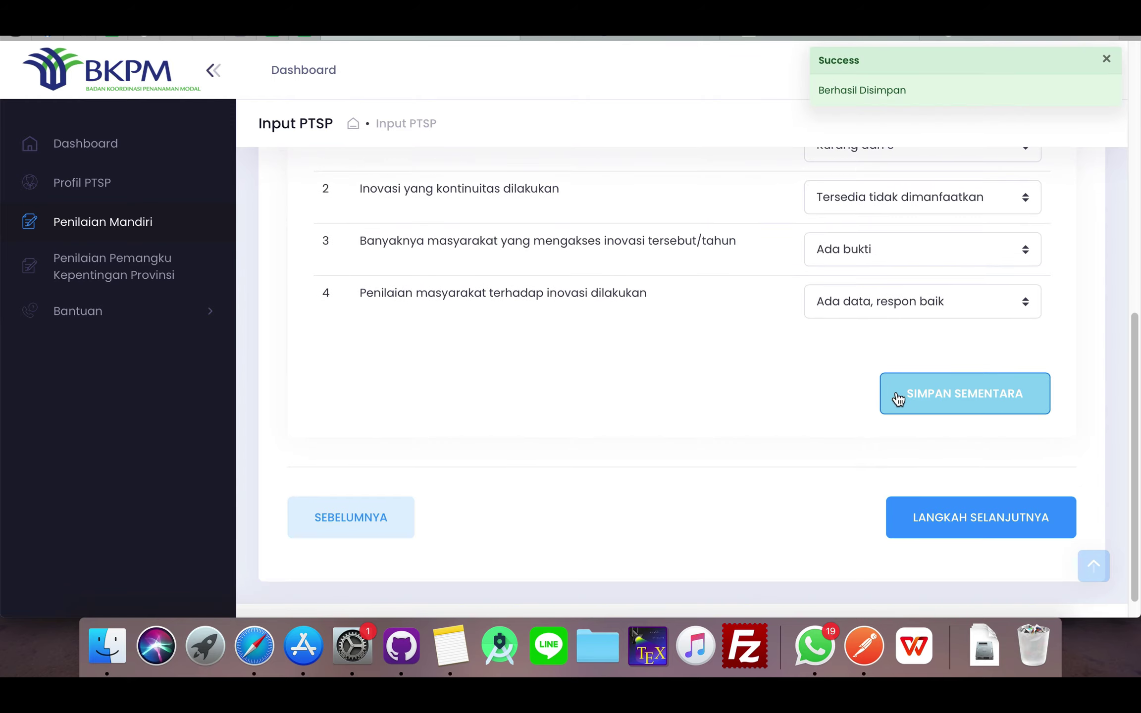
scroll(803, 396, "up", 15)
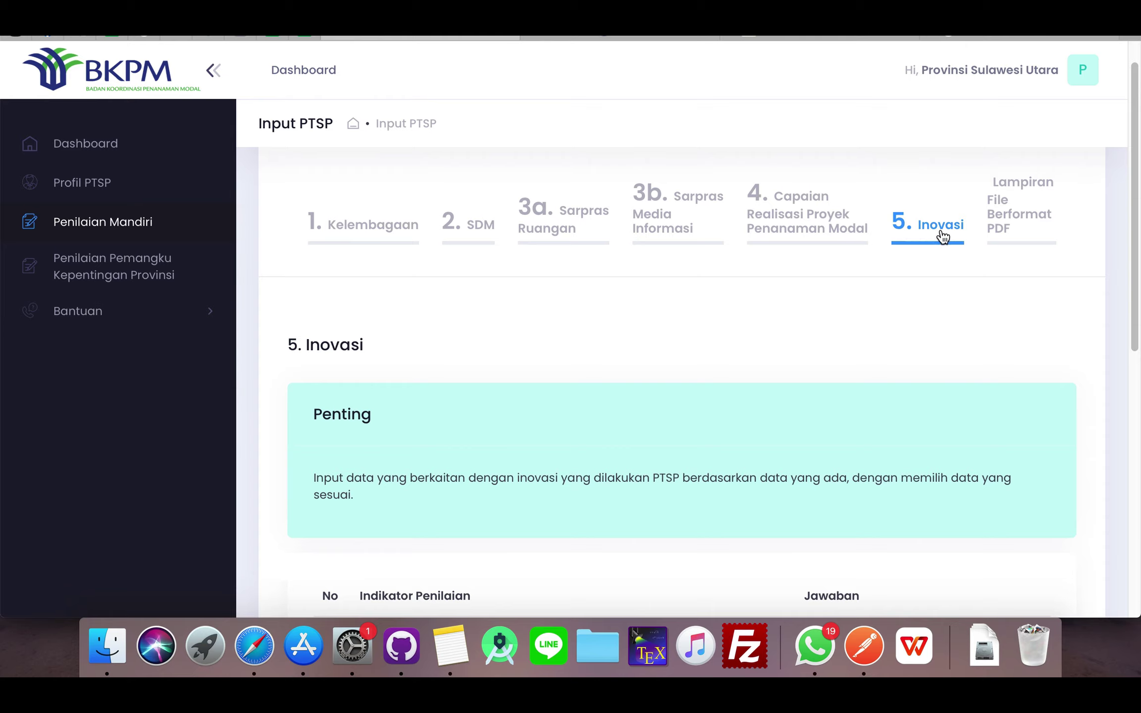
- Go to the Lampiran PDF attachments step
scroll(1028, 353, "up", 2)
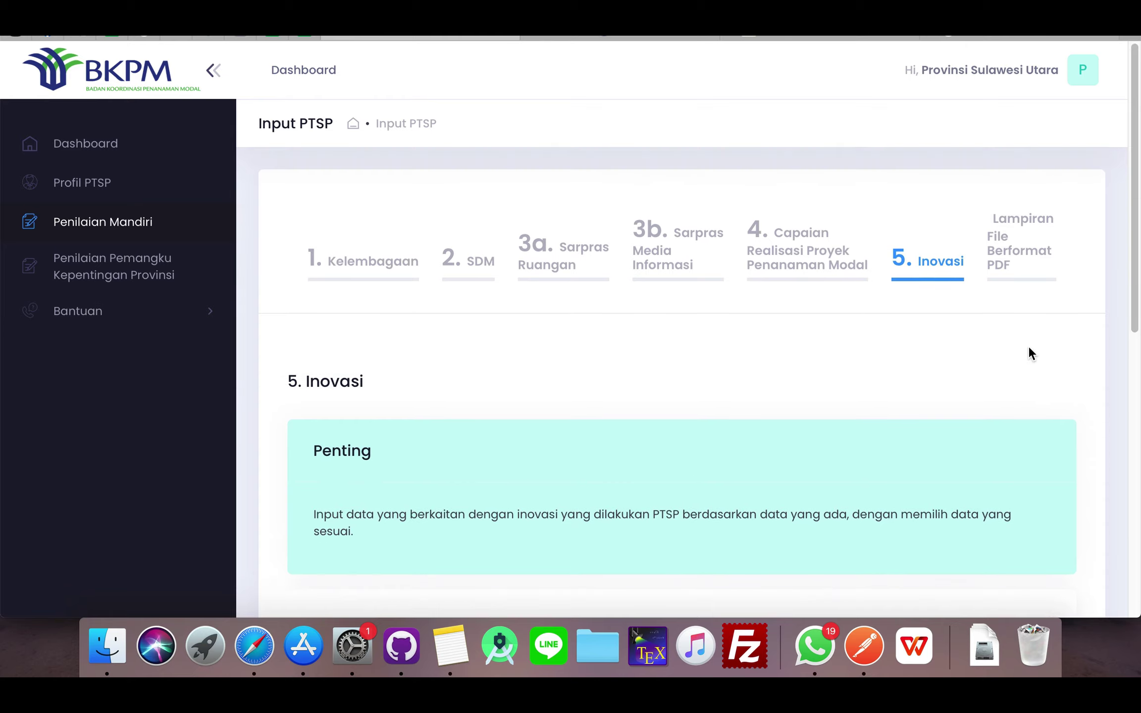
left_click(1004, 260)
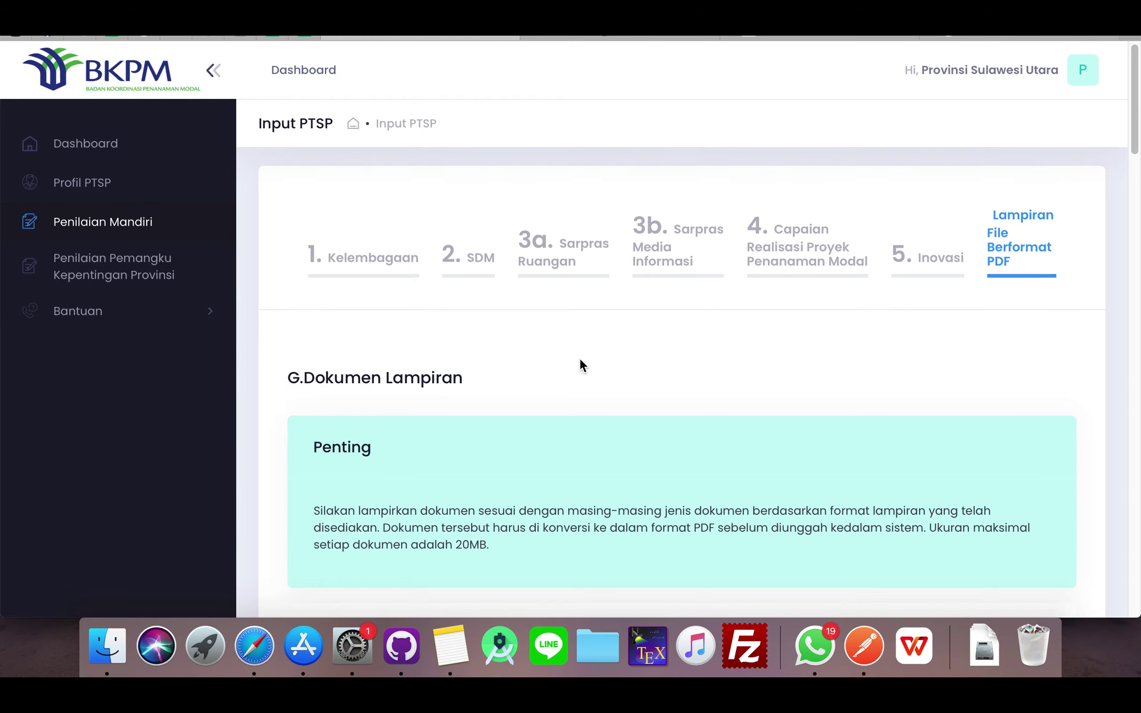
scroll(581, 365, "down", 5)
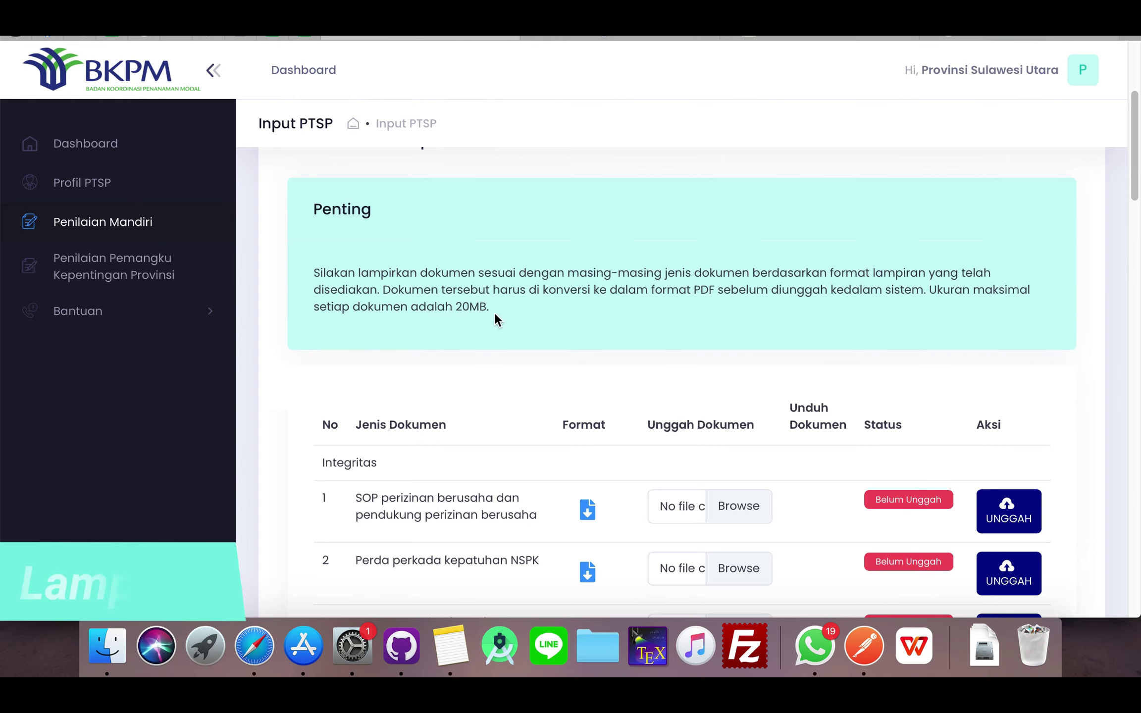
- Highlight the 20MB maximum file size note and the Integritas section heading
left_click_drag(492, 307, 455, 309)
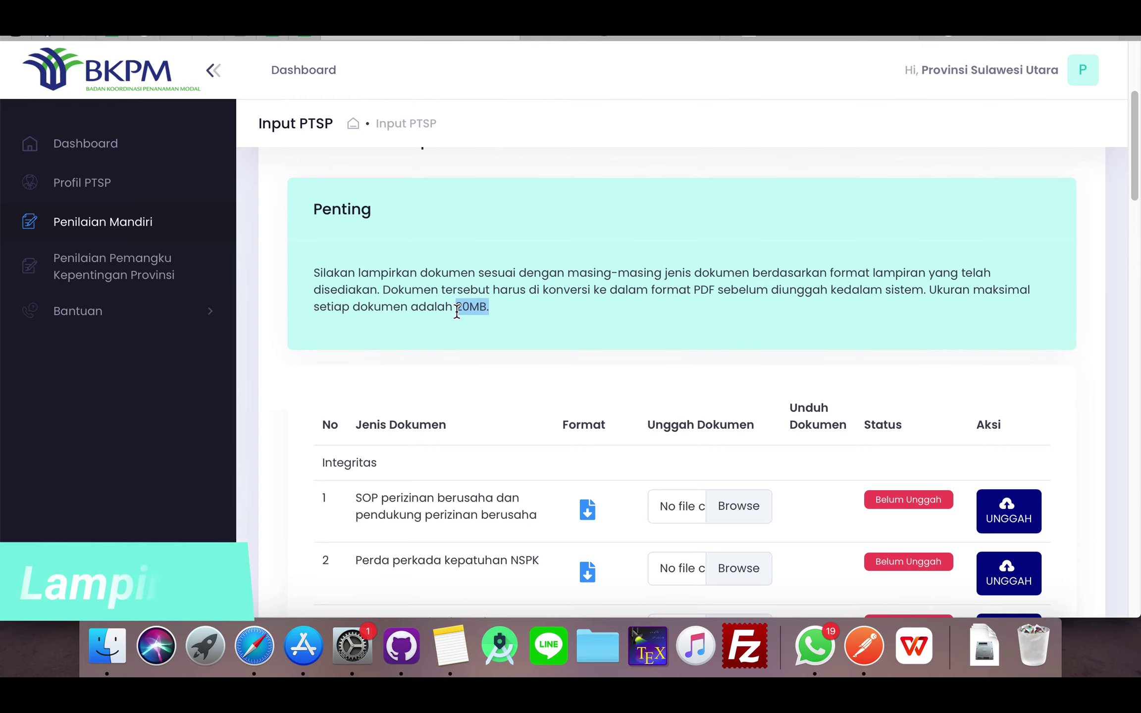
scroll(514, 466, "down", 3)
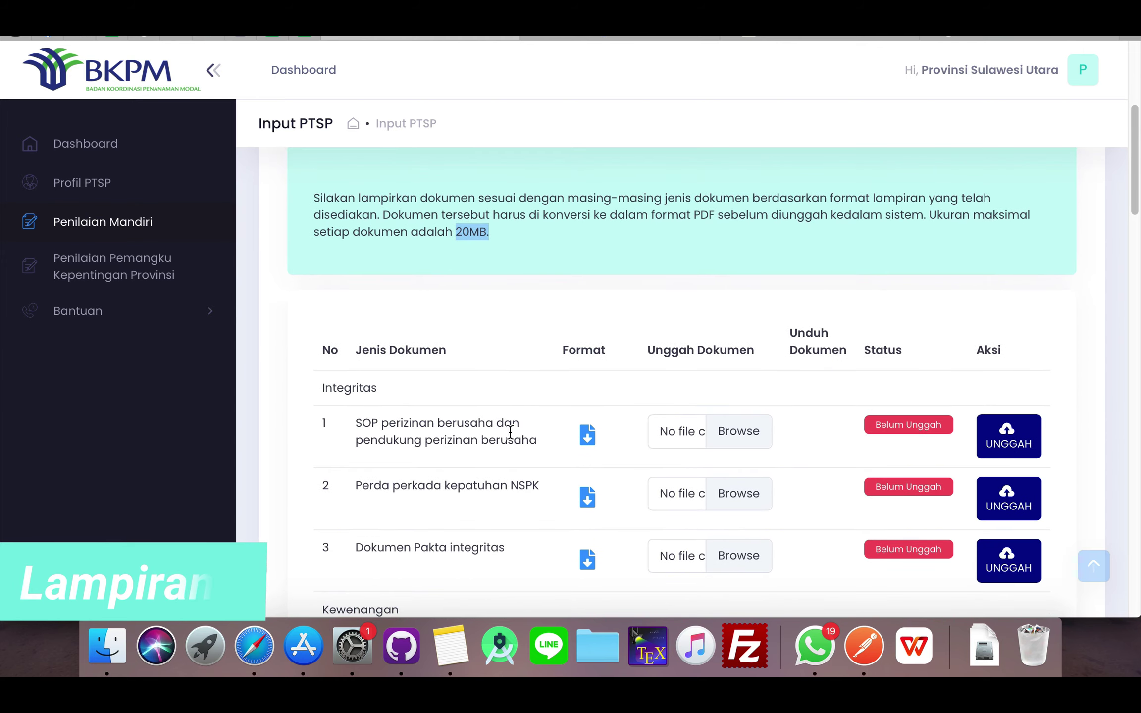
left_click_drag(319, 388, 384, 388)
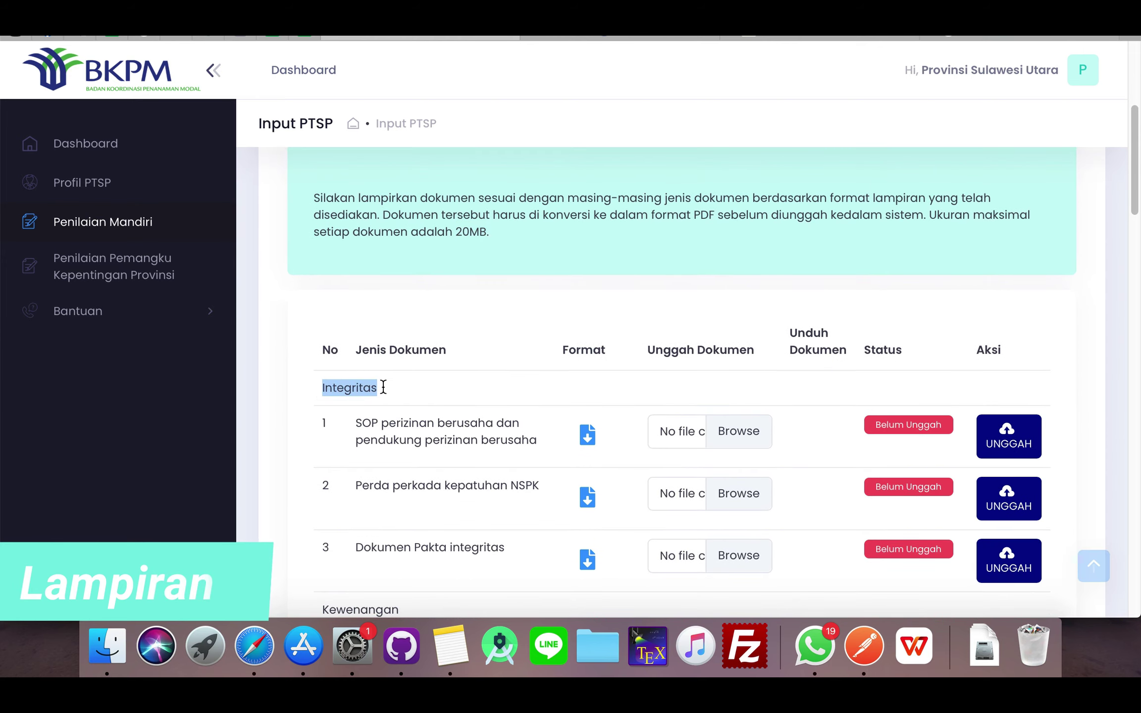
scroll(471, 401, "down", 1)
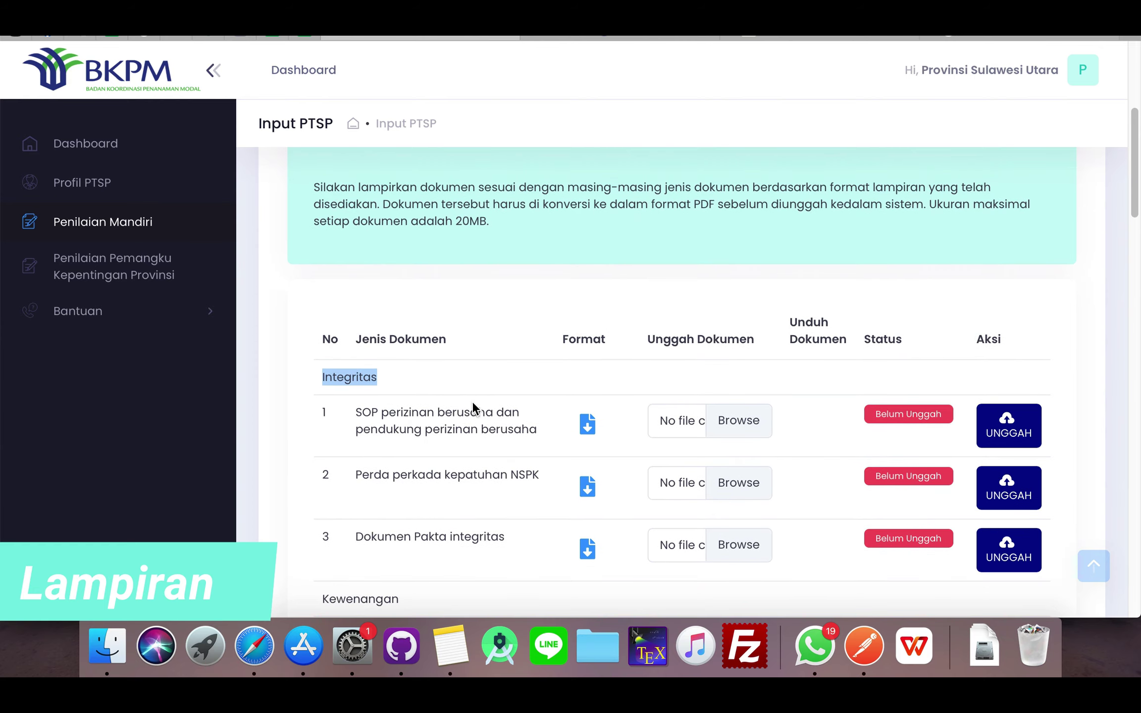
left_click(411, 378)
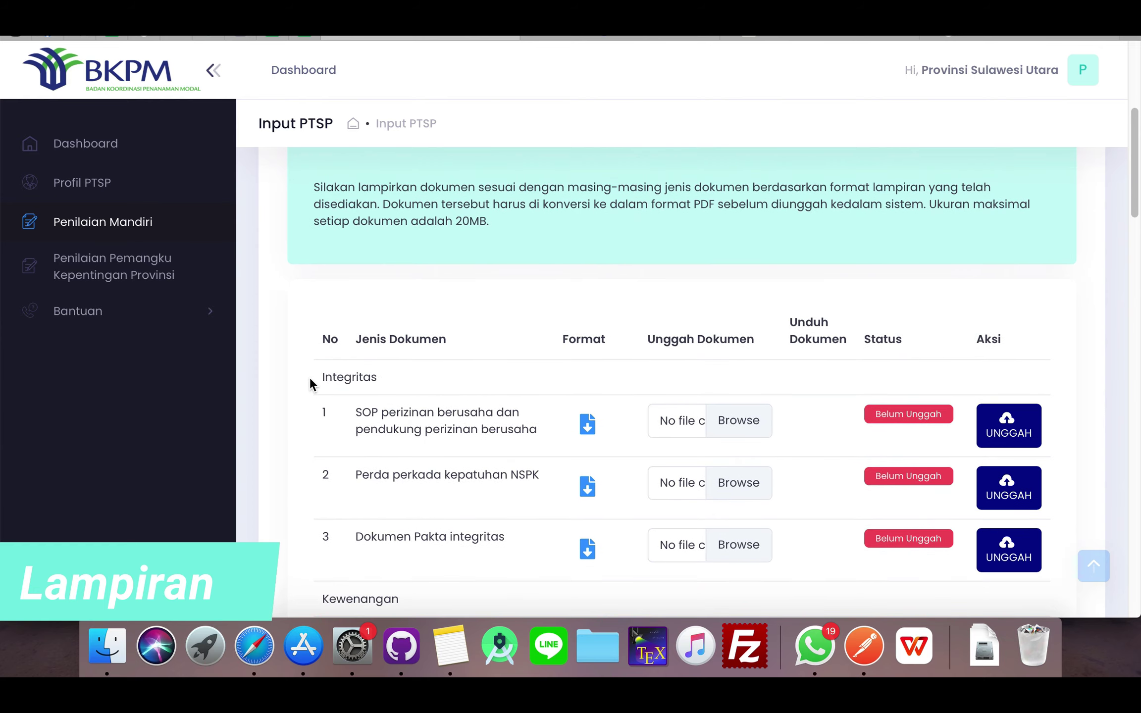
left_click_drag(310, 377, 371, 378)
left_click(392, 380)
- Download the first Integritas template and open PM_002_Kelembagaan_Integritas_Perda.docx in WPS Office
left_click(593, 427)
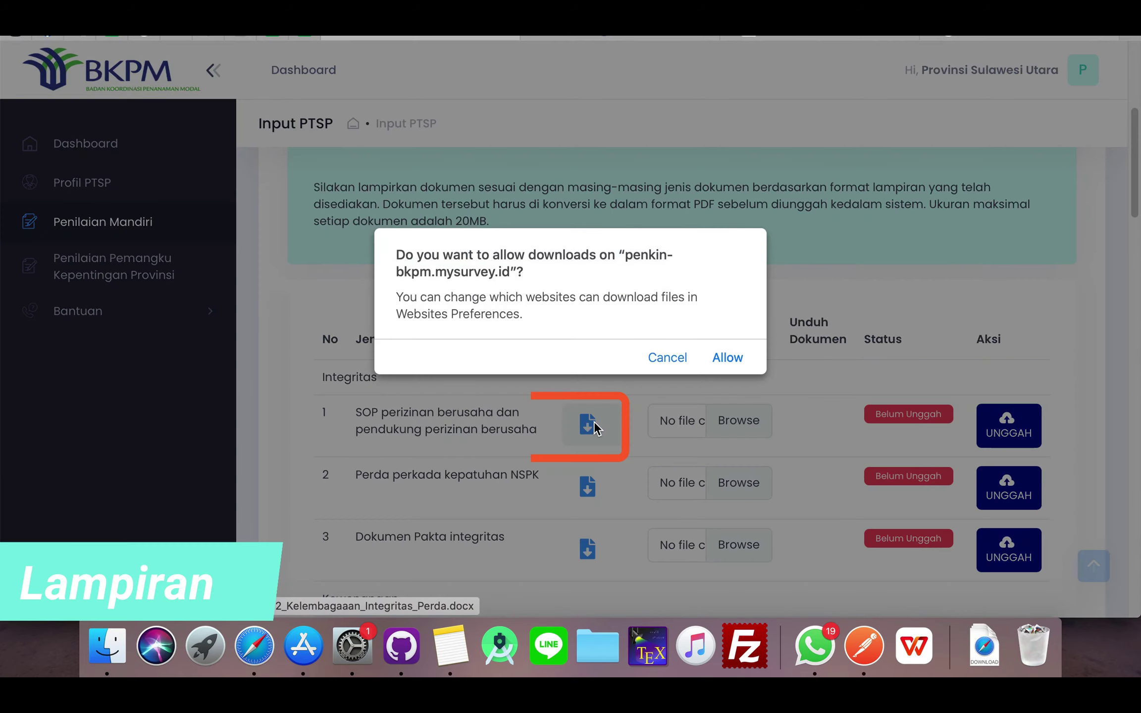
left_click(727, 358)
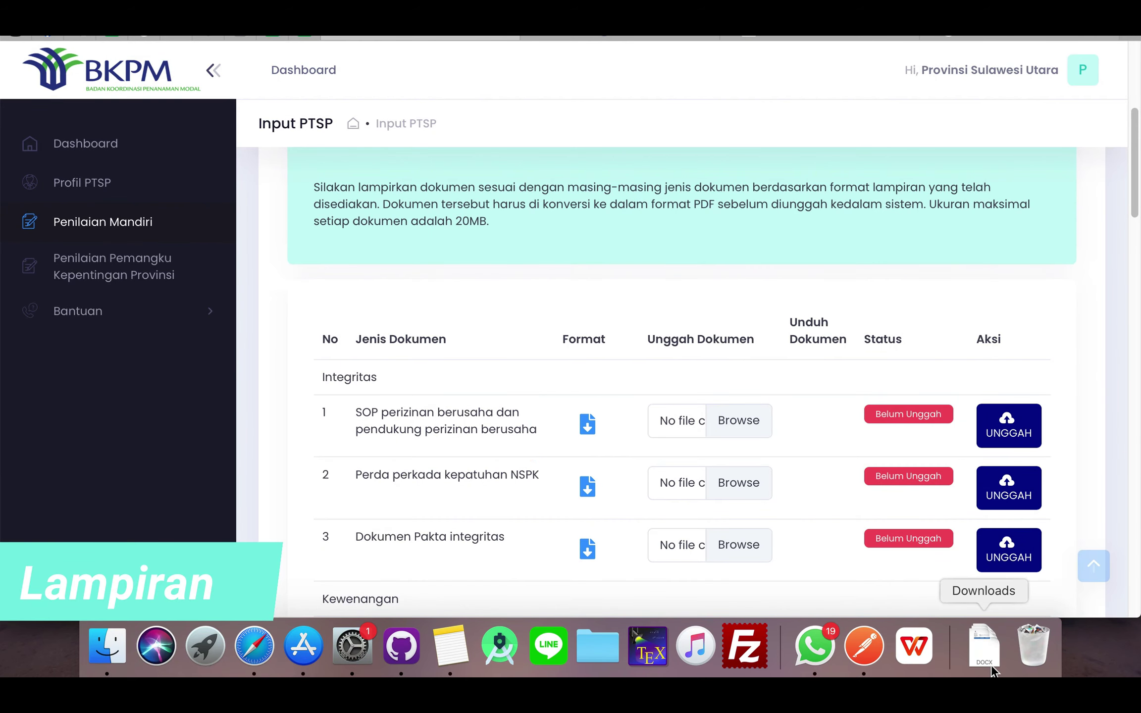
left_click(989, 659)
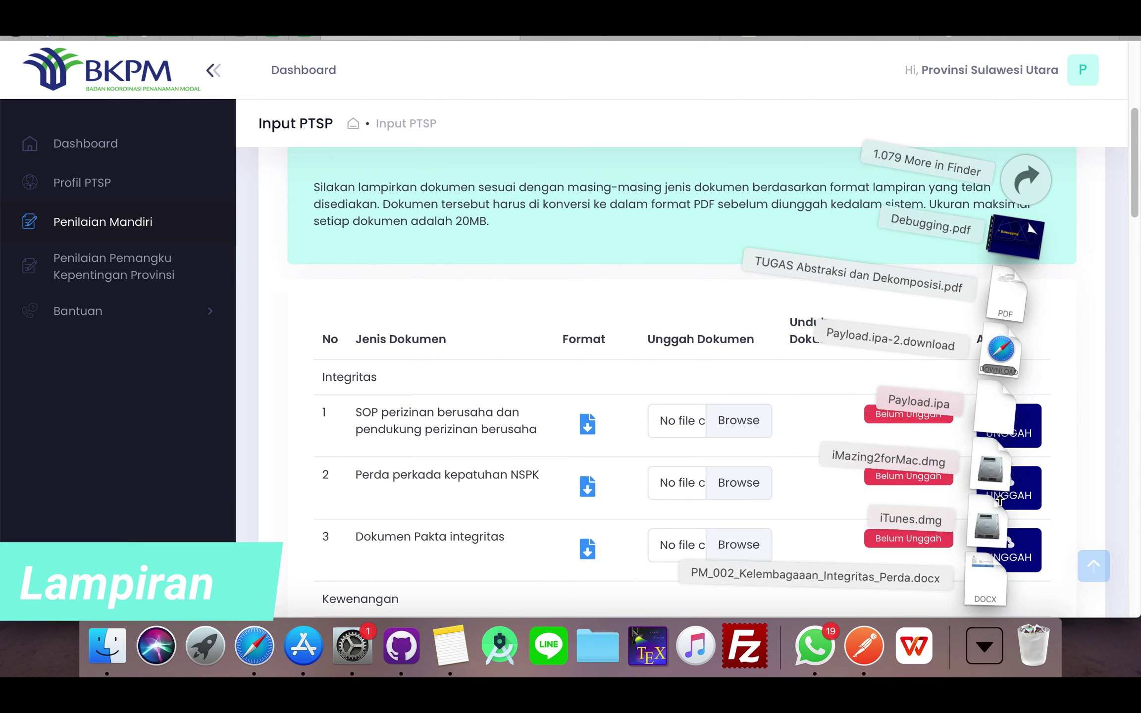
left_click(980, 584)
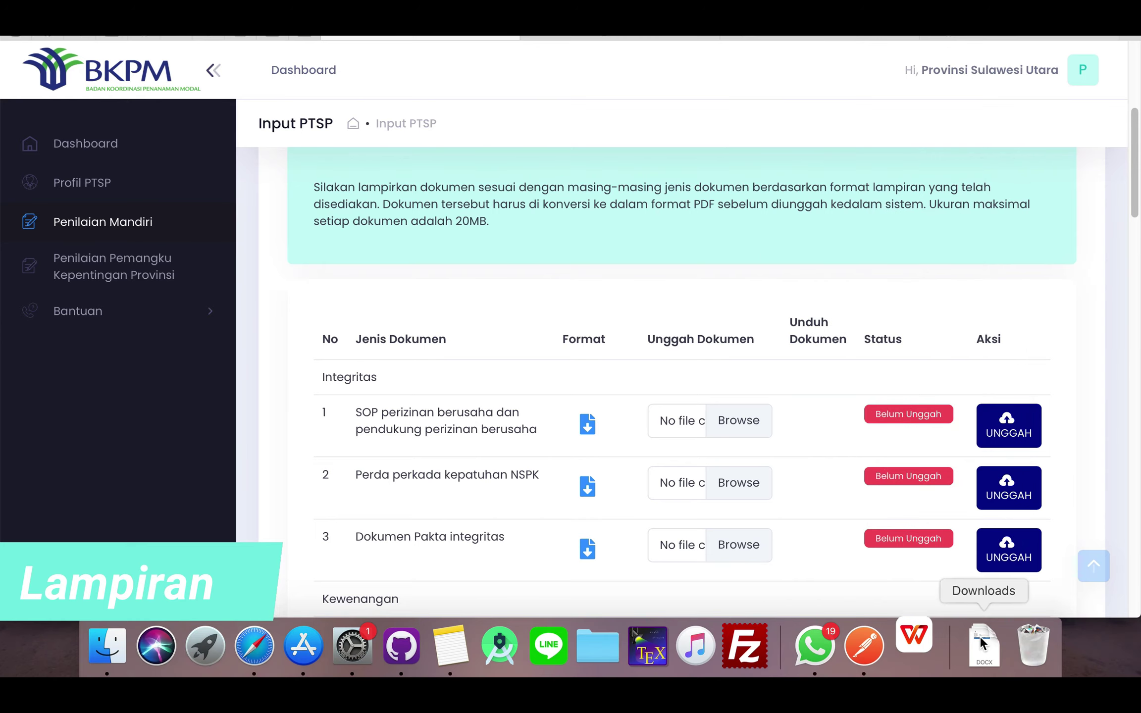
left_click(913, 647)
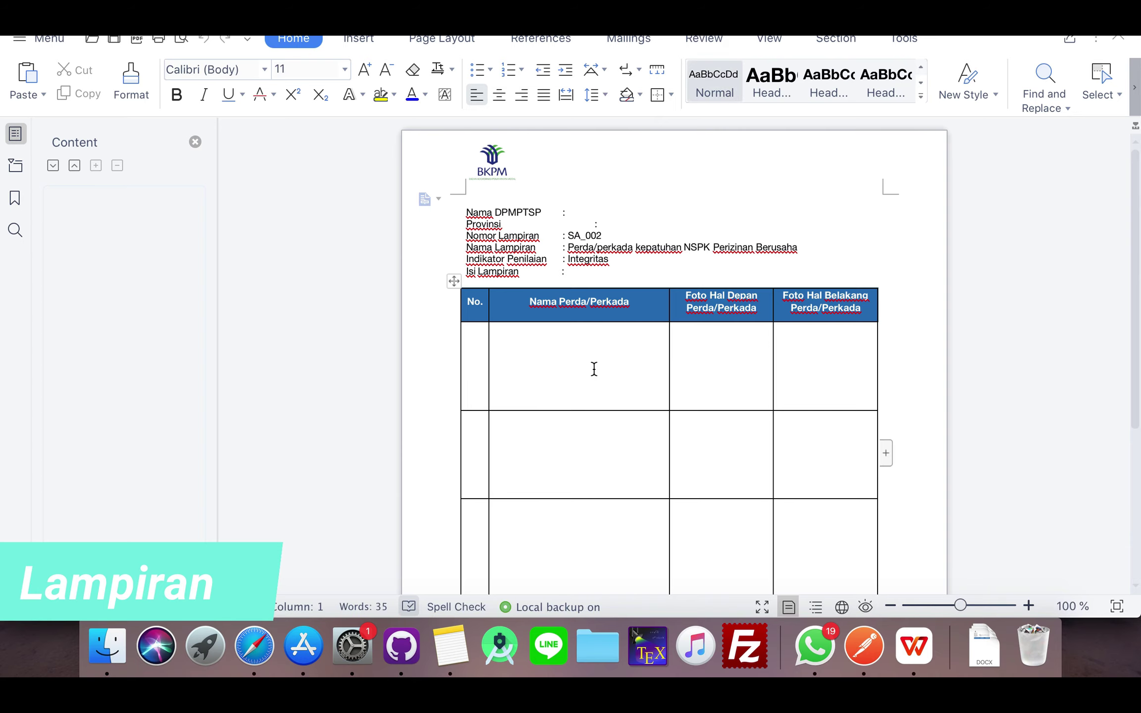
- Inspect the template's Nama Perda/Perkada, Foto Hal Depan and Foto Hal Belakang cells
left_click(570, 355)
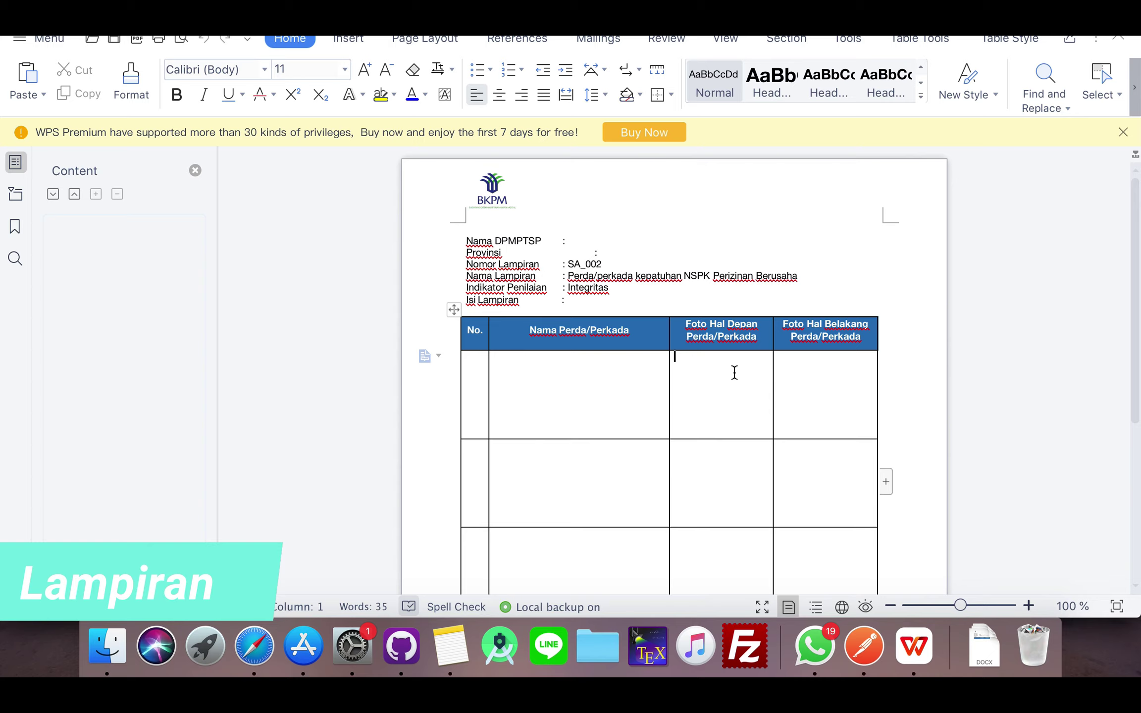
left_click(752, 371)
scroll(813, 405, "down", 10)
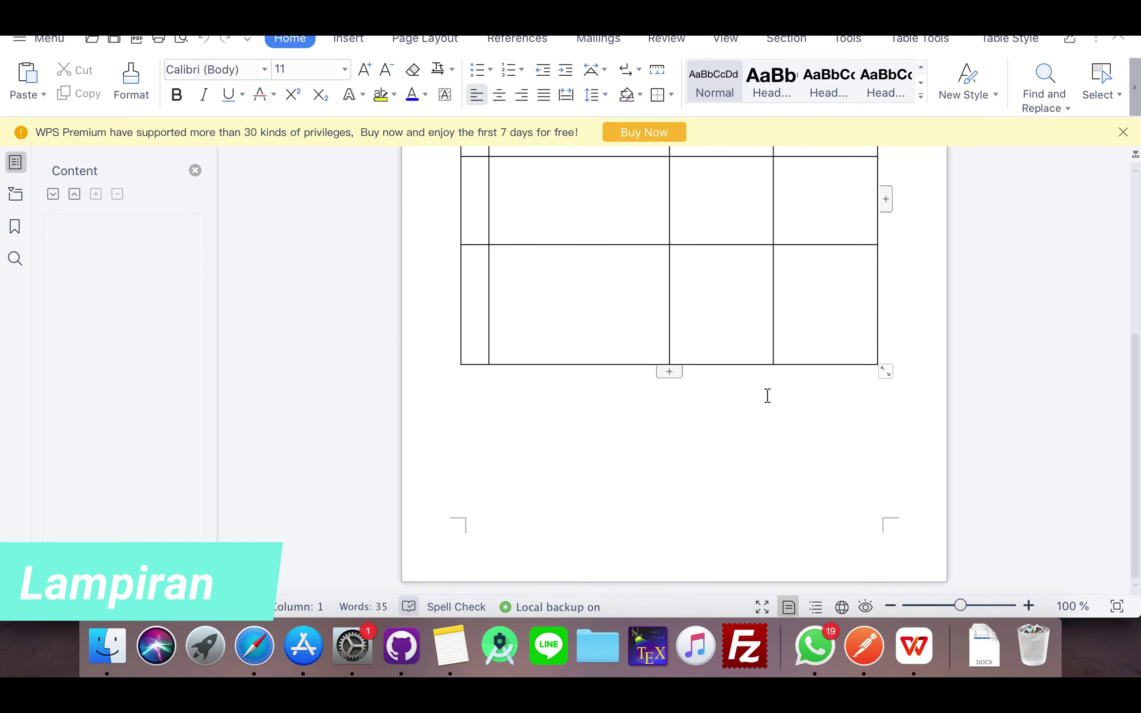
scroll(764, 394, "up", 10)
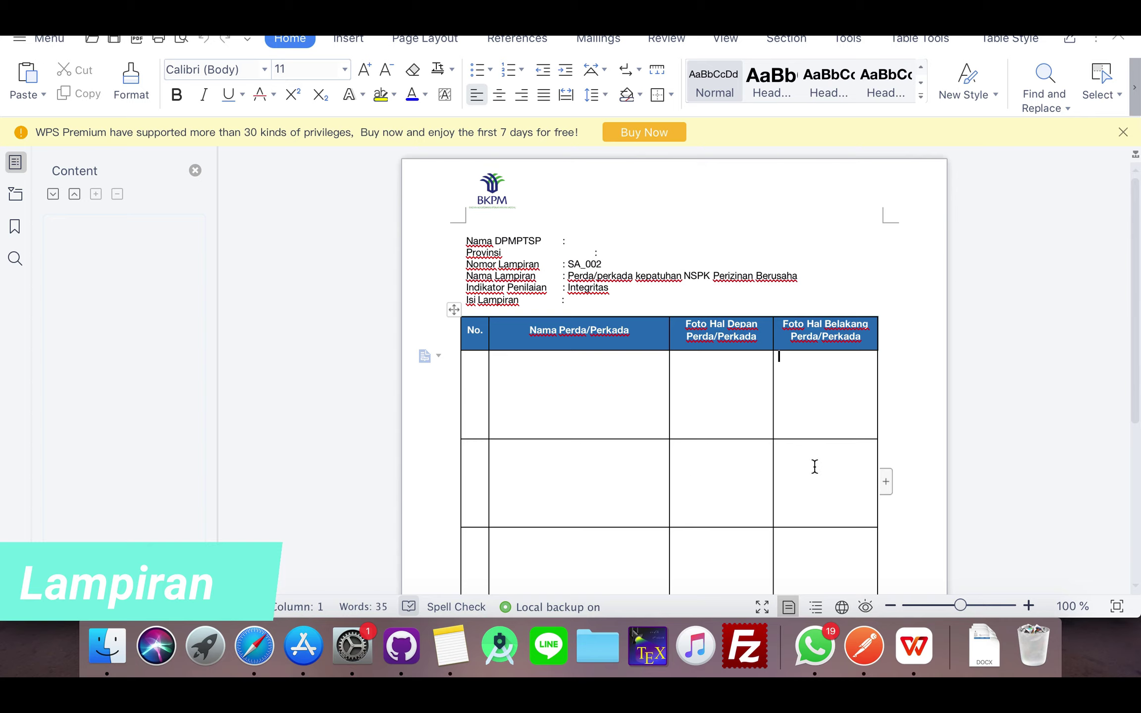
key("Tab")
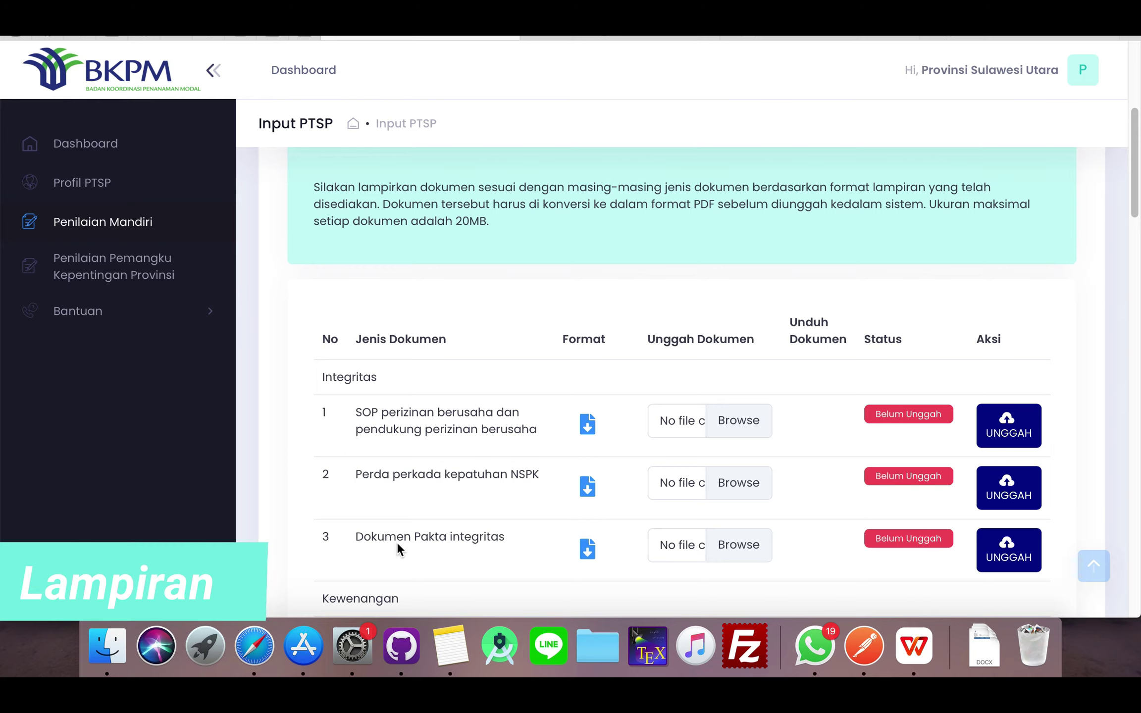
scroll(540, 514, "down", 2)
scroll(530, 516, "down", 4)
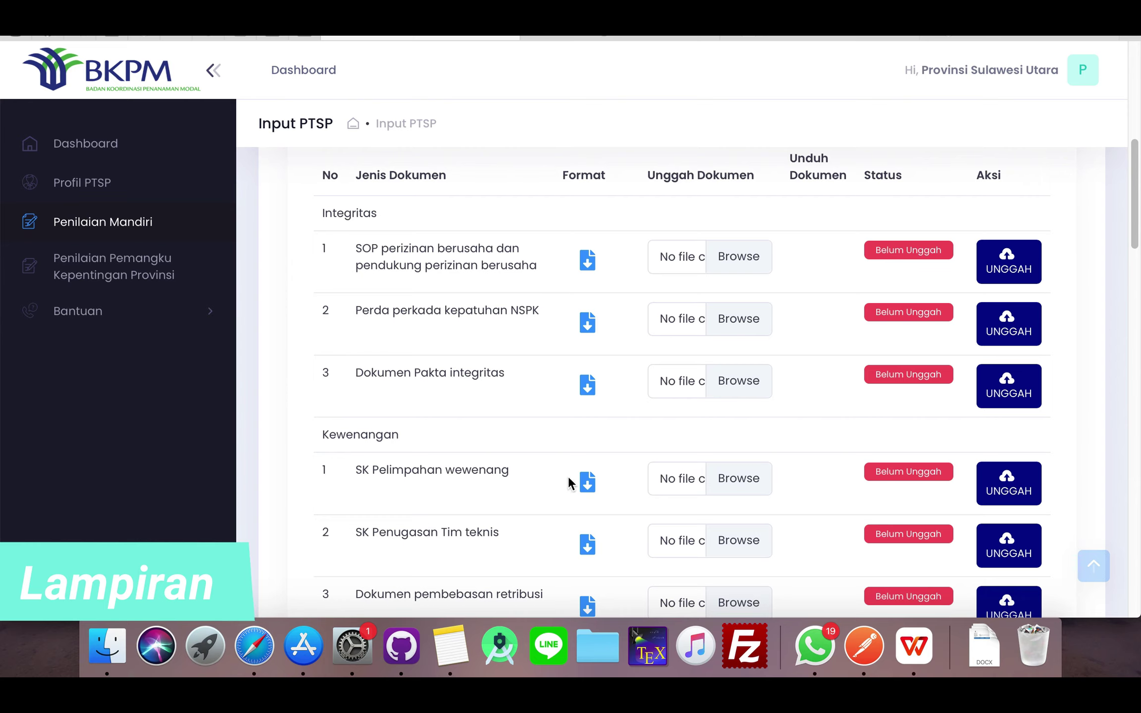
scroll(502, 519, "down", 1)
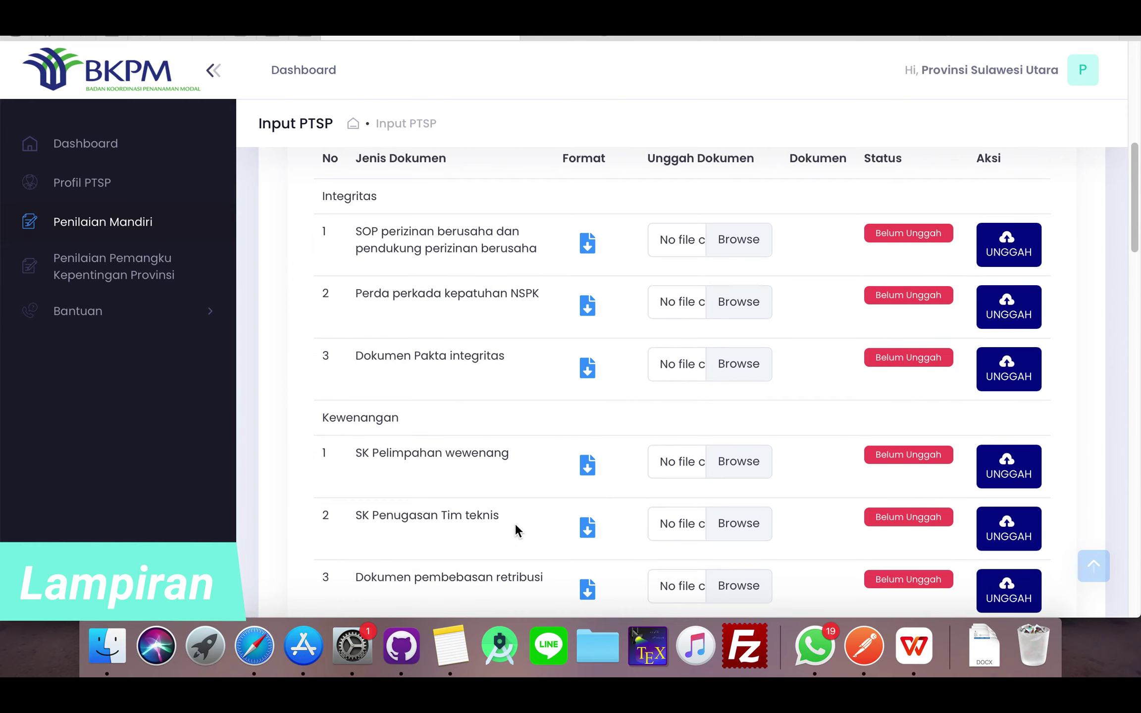
scroll(515, 523, "down", 1)
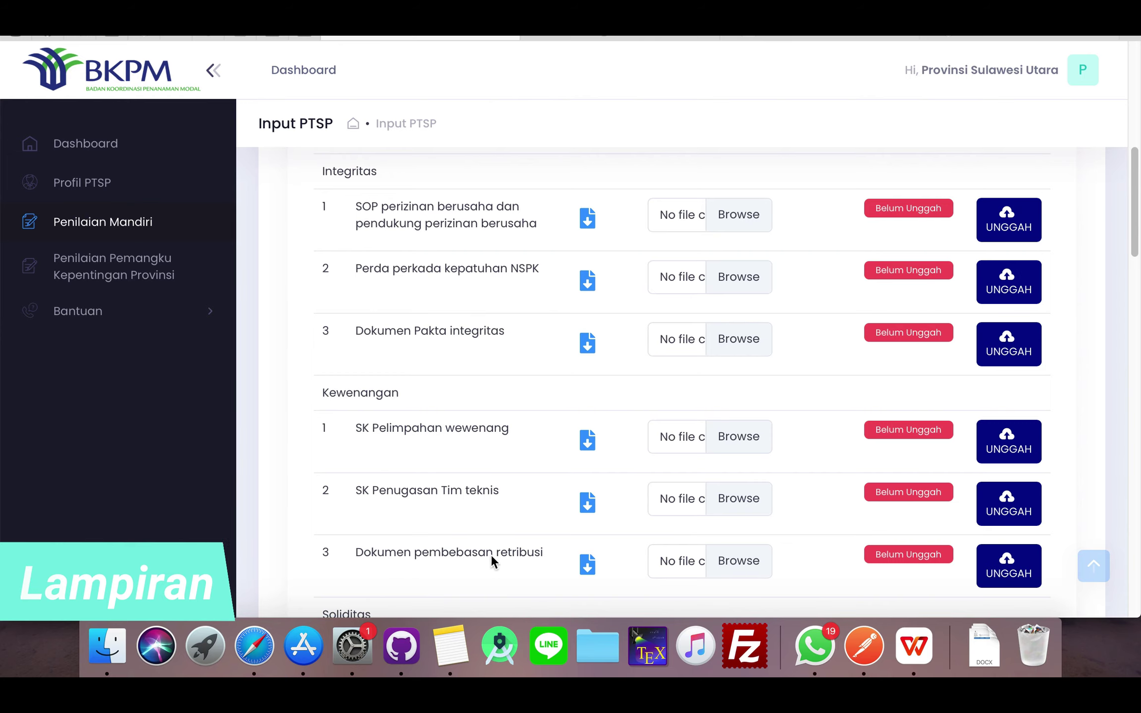
scroll(502, 549, "down", 4)
scroll(415, 466, "down", 4)
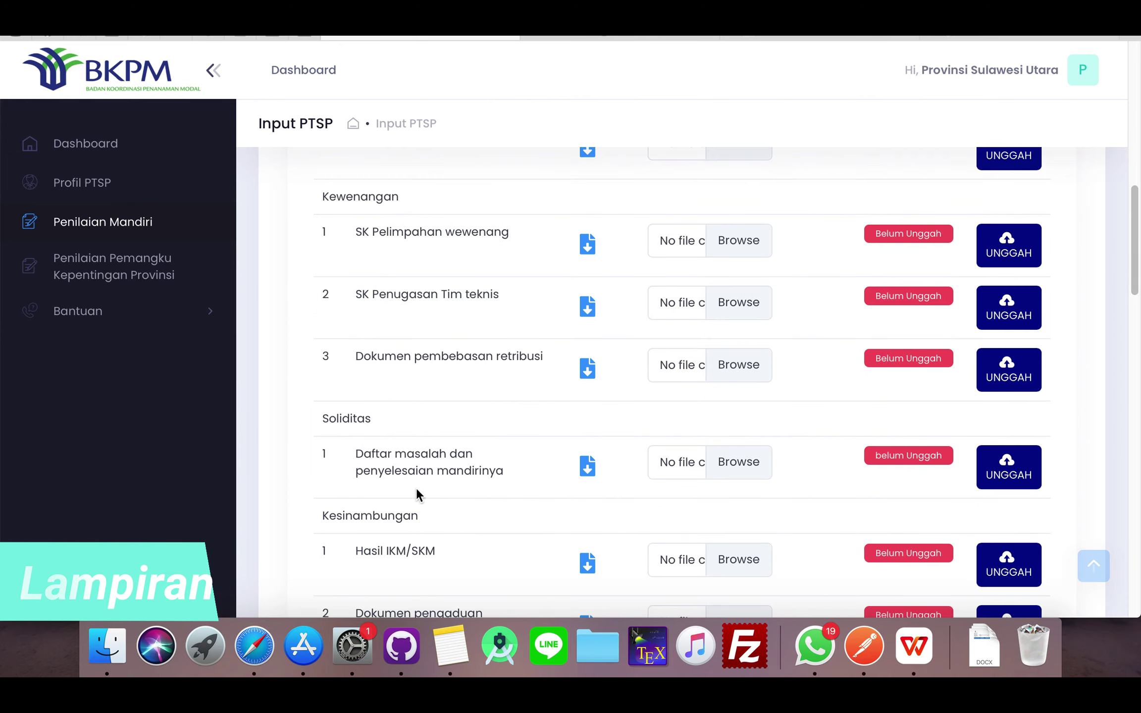
scroll(418, 492, "down", 6)
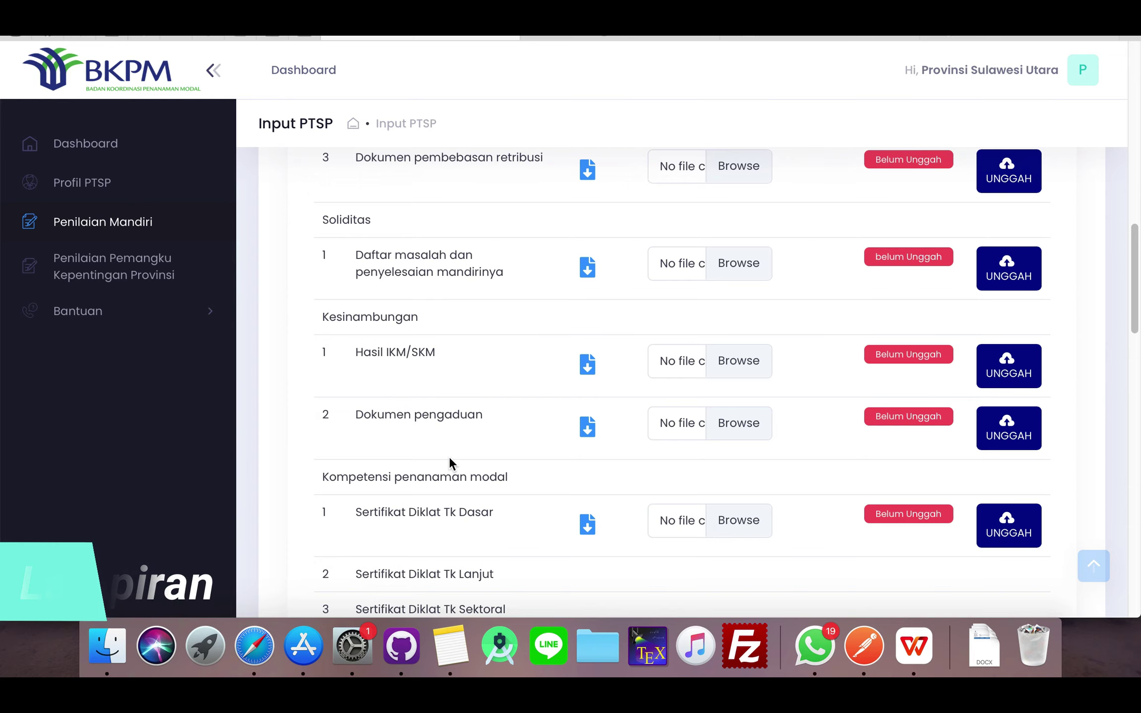
scroll(467, 436, "down", 1)
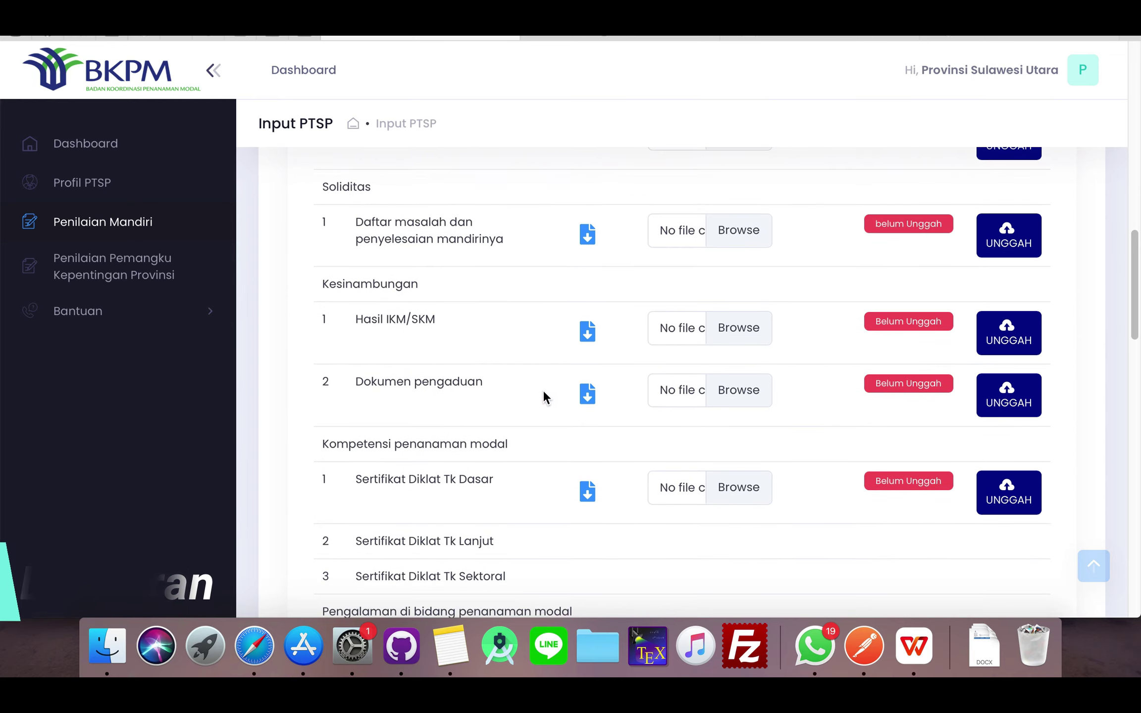
scroll(543, 396, "down", 2)
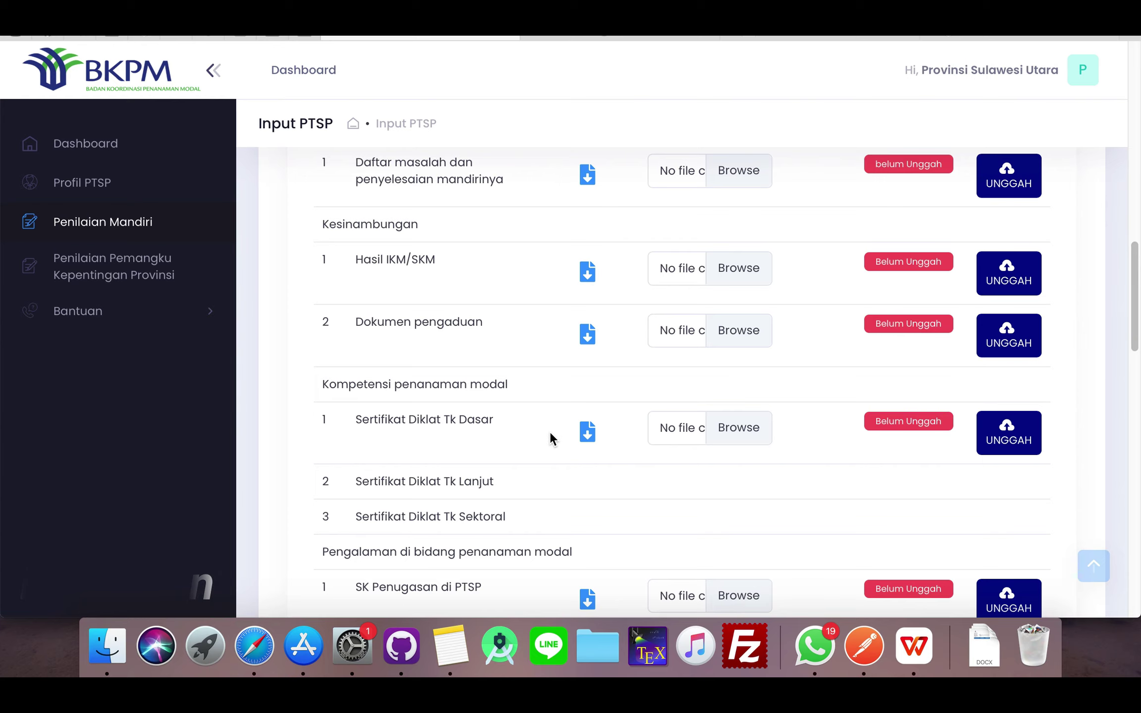
scroll(550, 432, "down", 1)
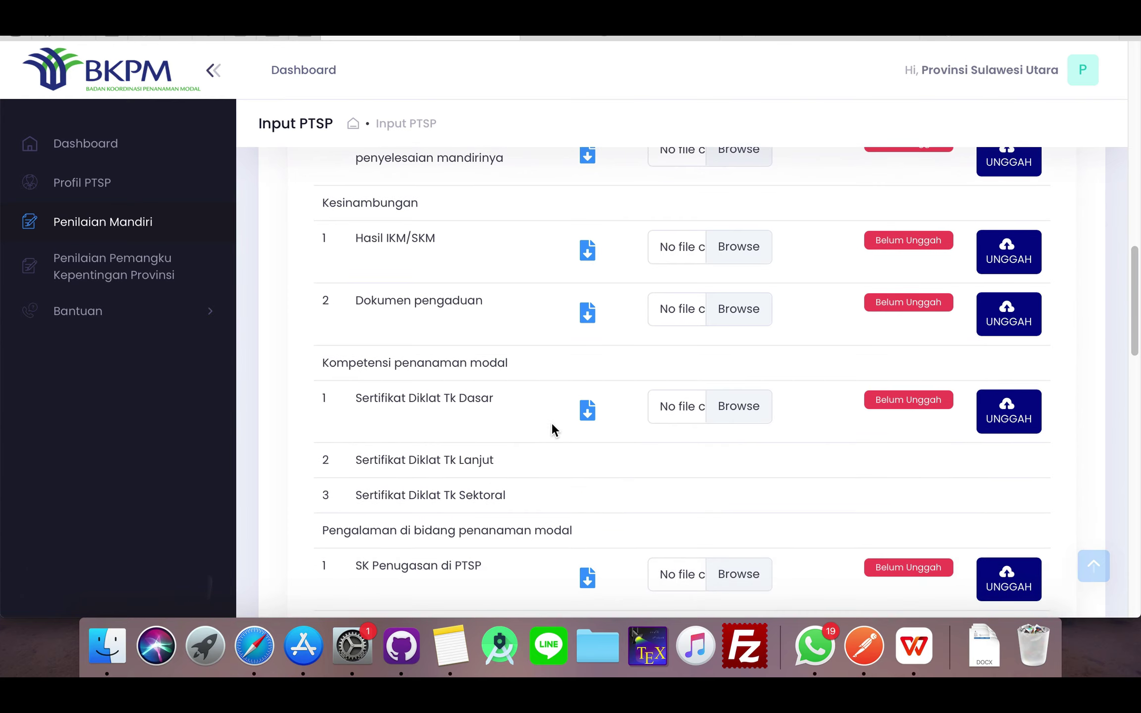
scroll(607, 359, "up", 15)
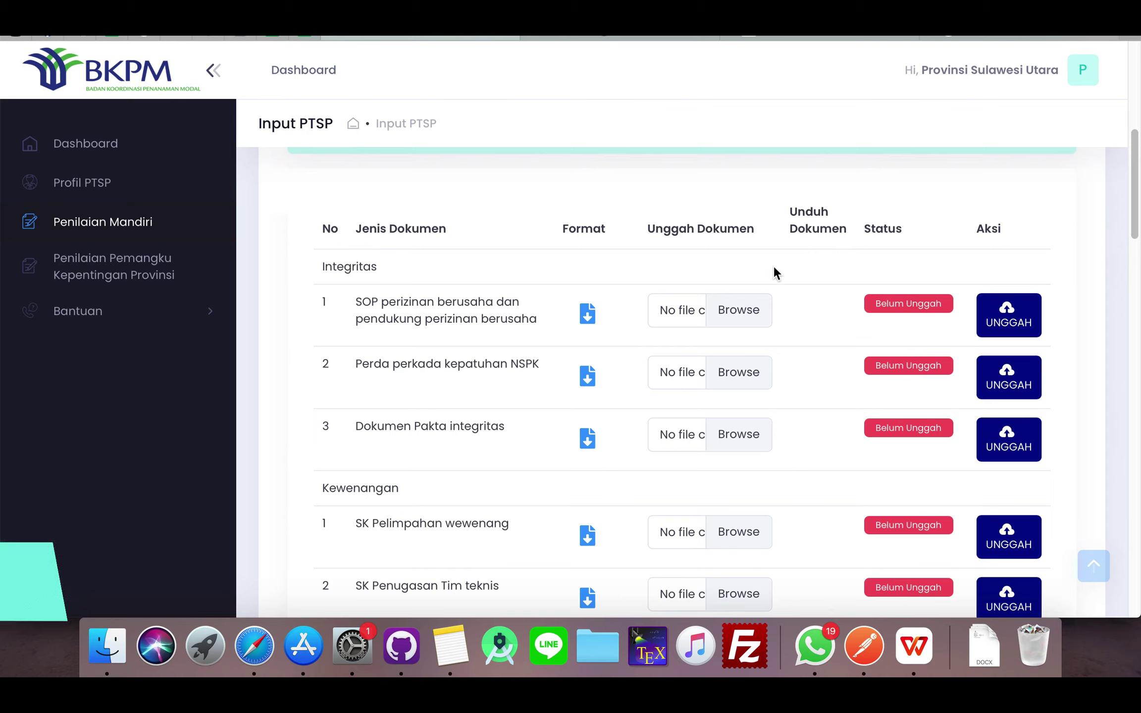
- Download the Dokumen Pakta integritas template and open it in WPS Office
left_click(586, 442)
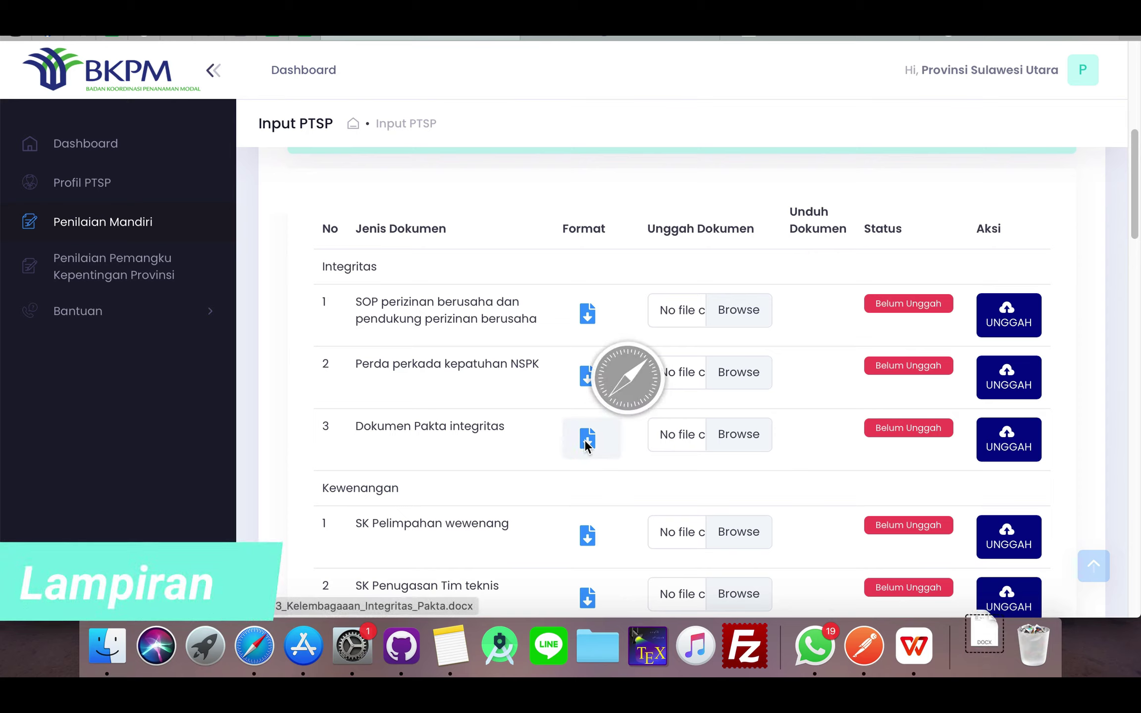
left_click(991, 648)
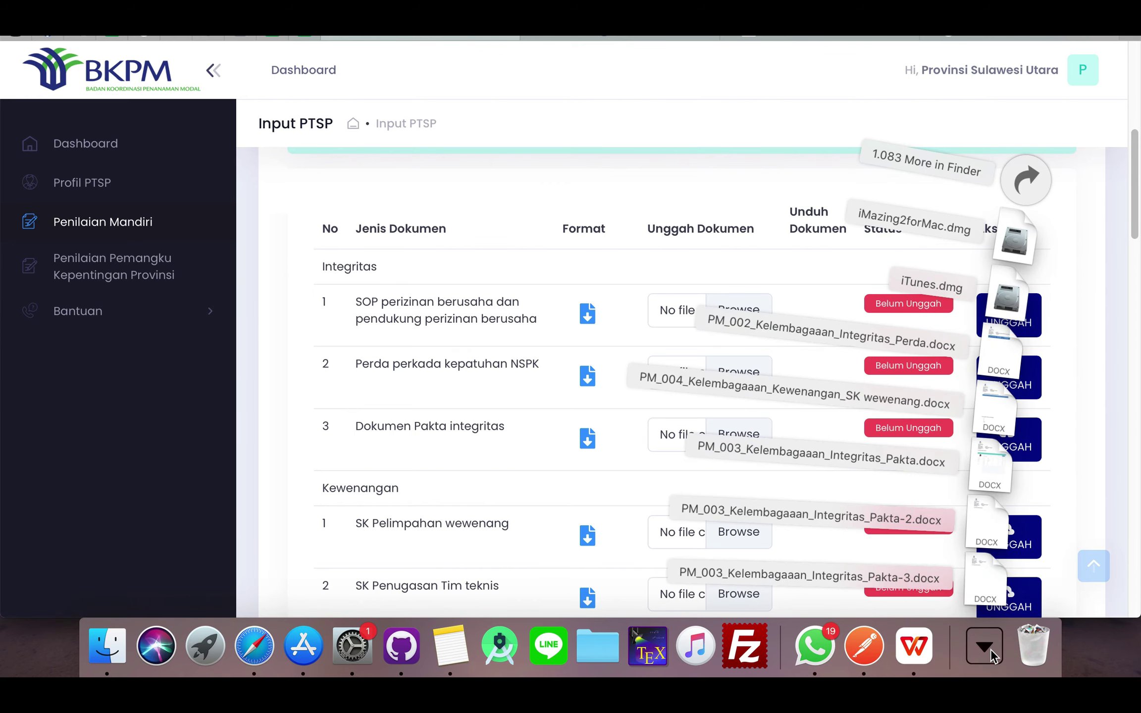
left_click(986, 535)
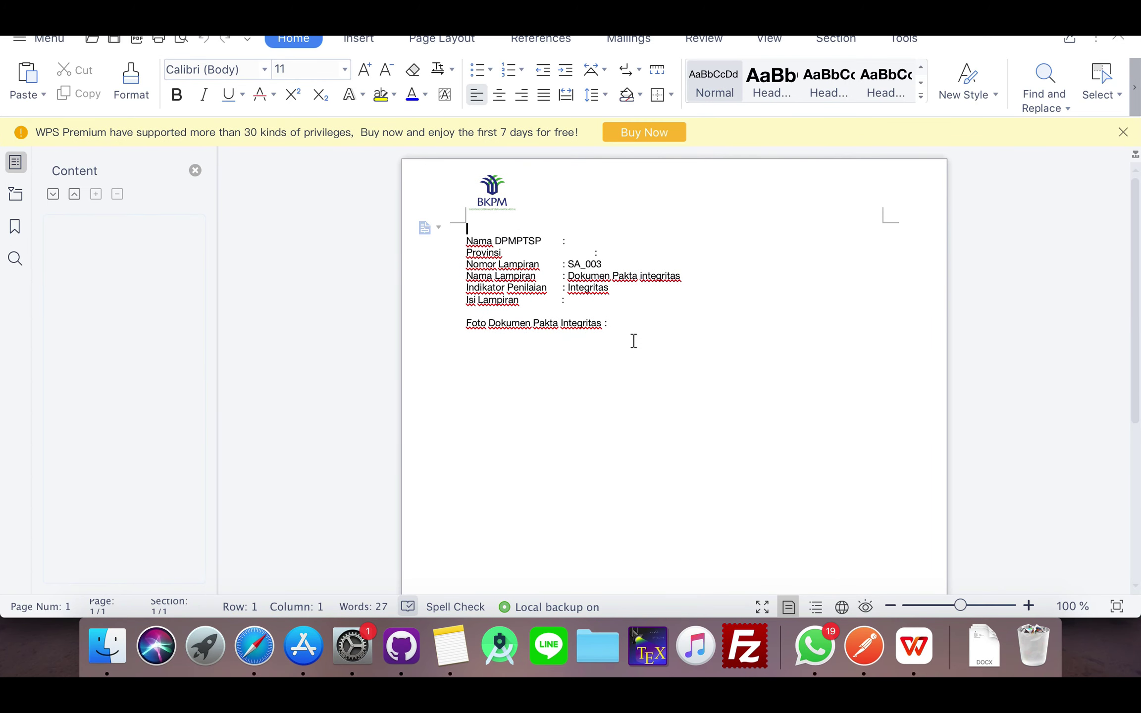
- Paste the Login.png screenshot on a new line below Foto Dokumen Pakta Integritas
left_click(635, 331)
key("Return")
key("Return")
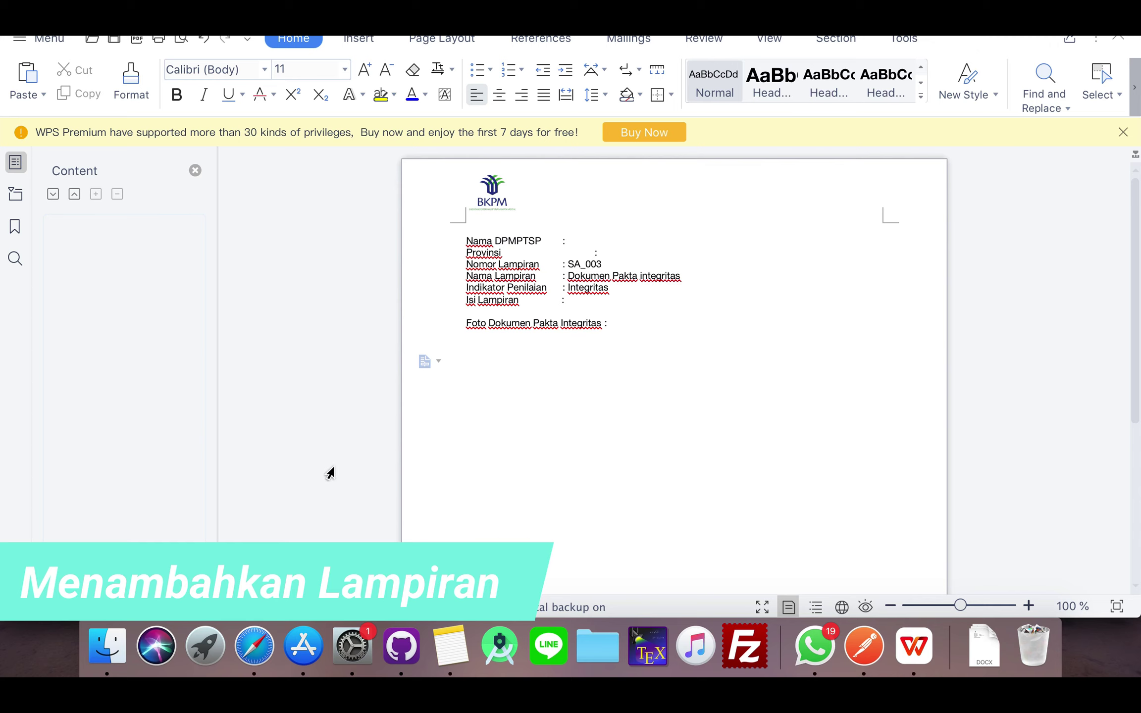
left_click(604, 634)
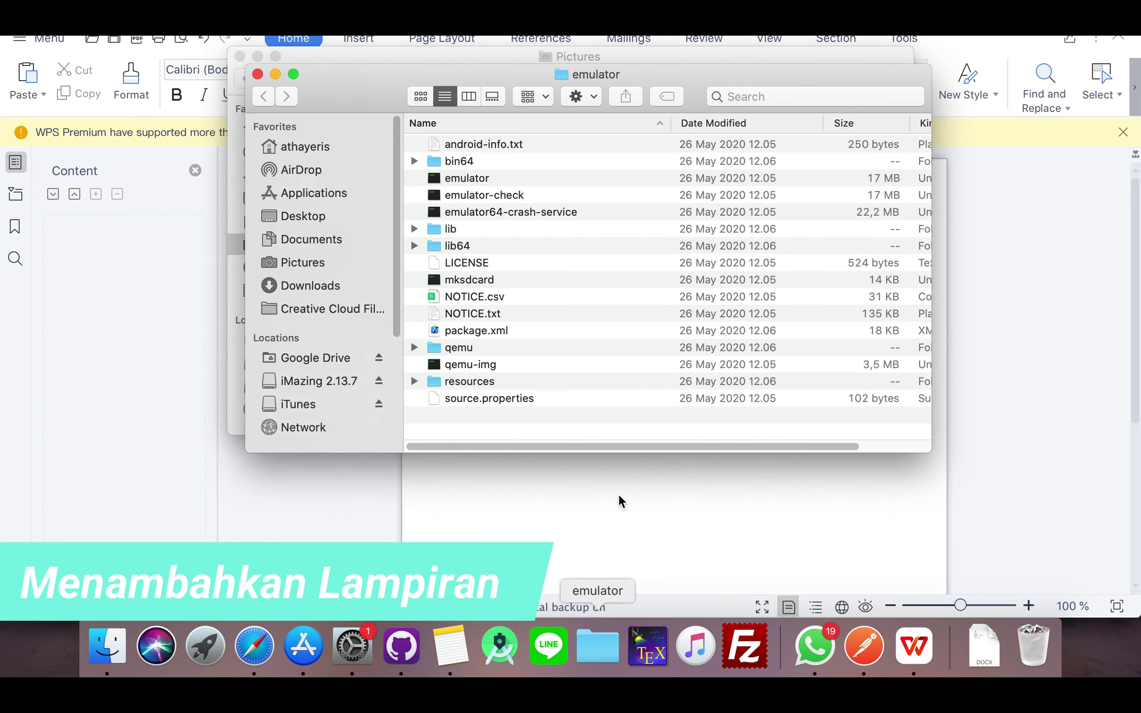
left_click(257, 74)
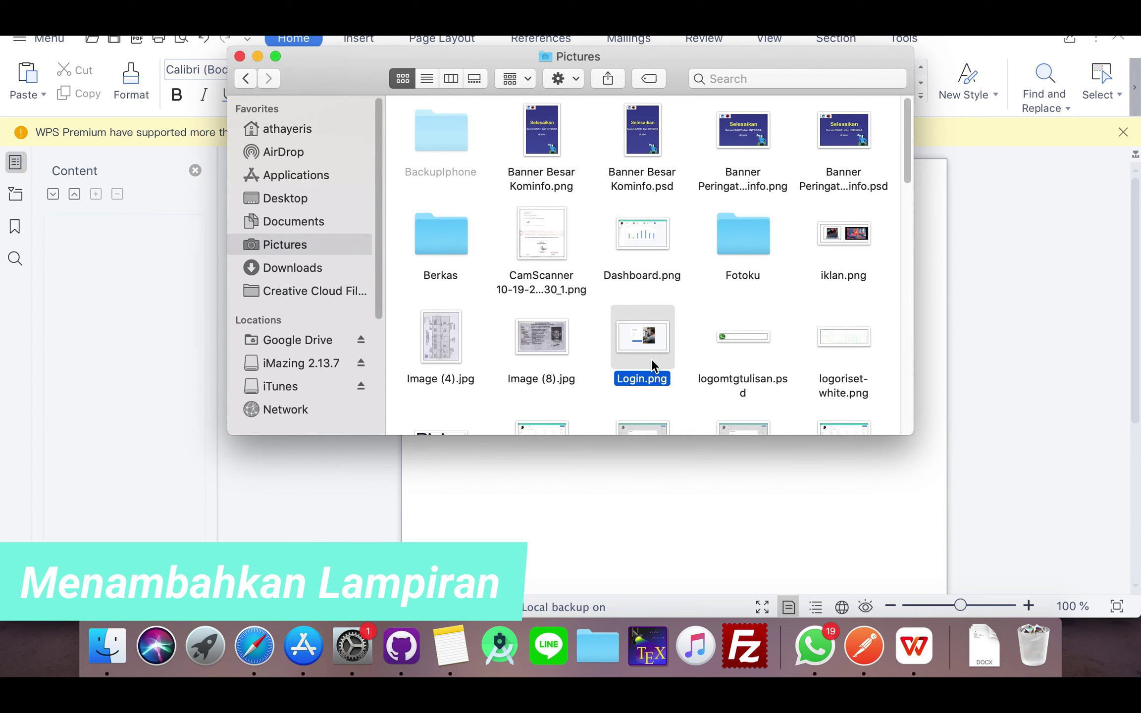
left_click(711, 506)
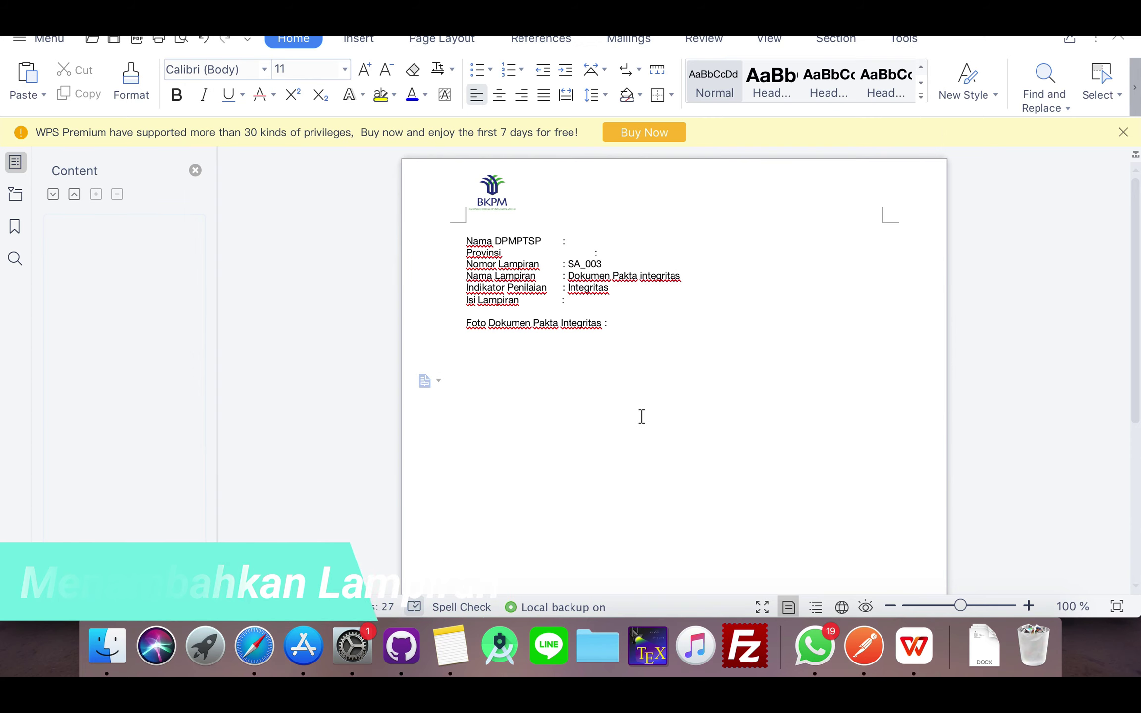
key("super+v")
left_click(672, 353)
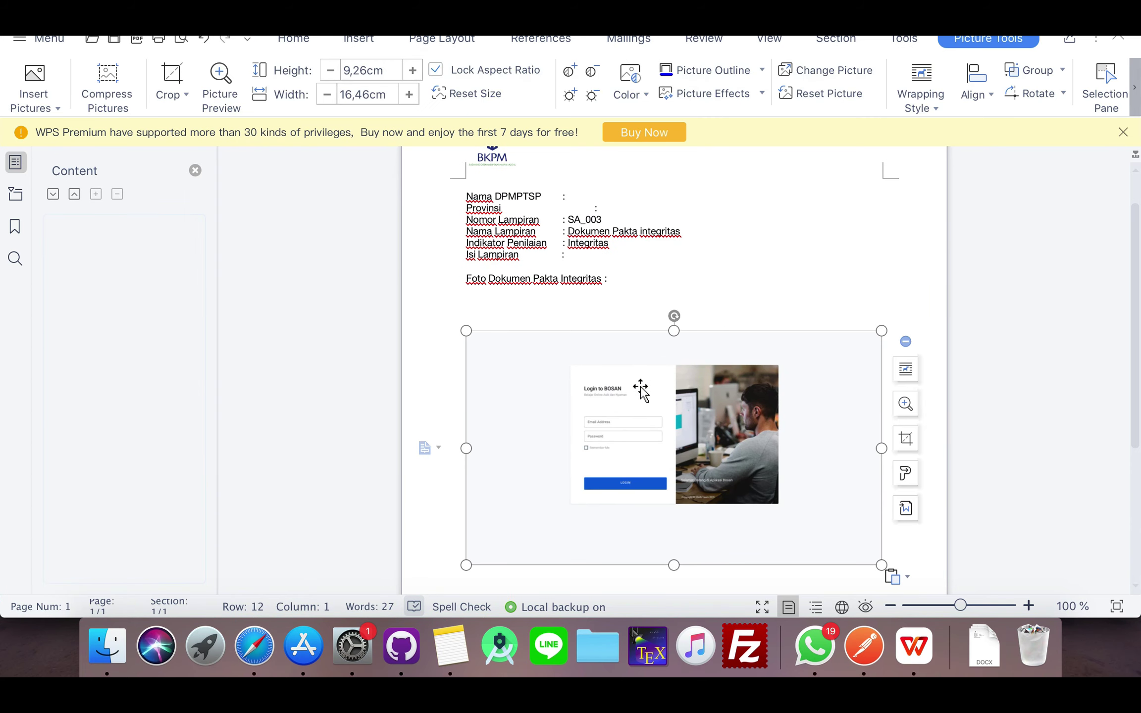
left_click(640, 290)
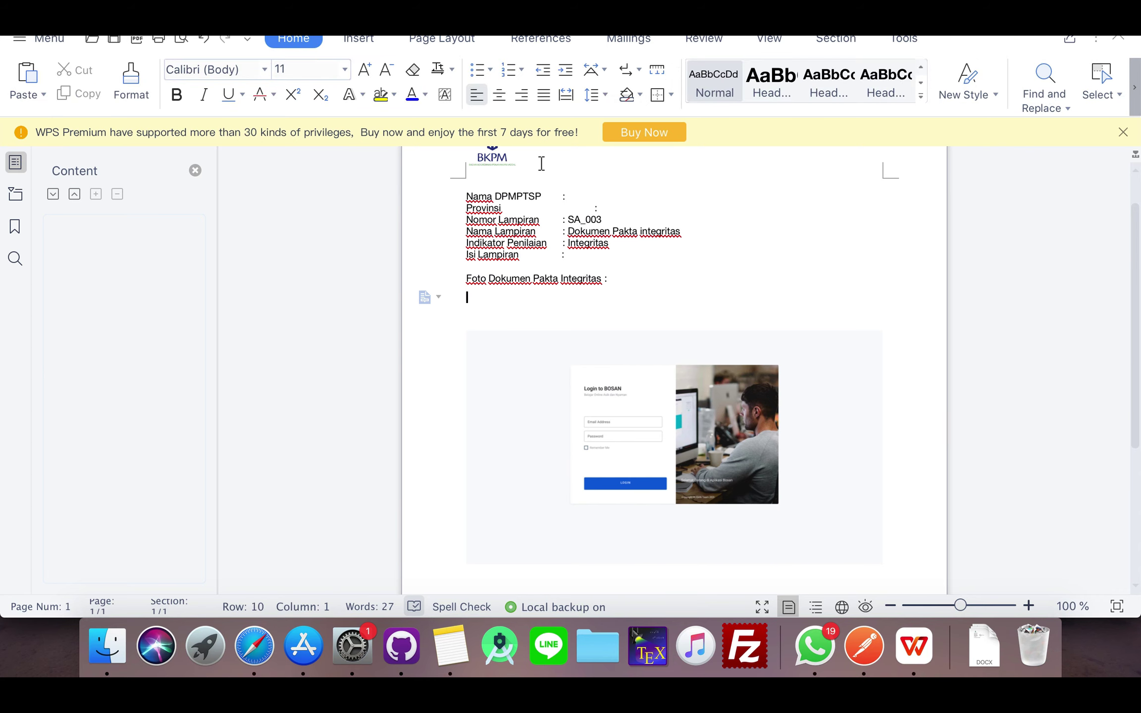
left_click(22, 43)
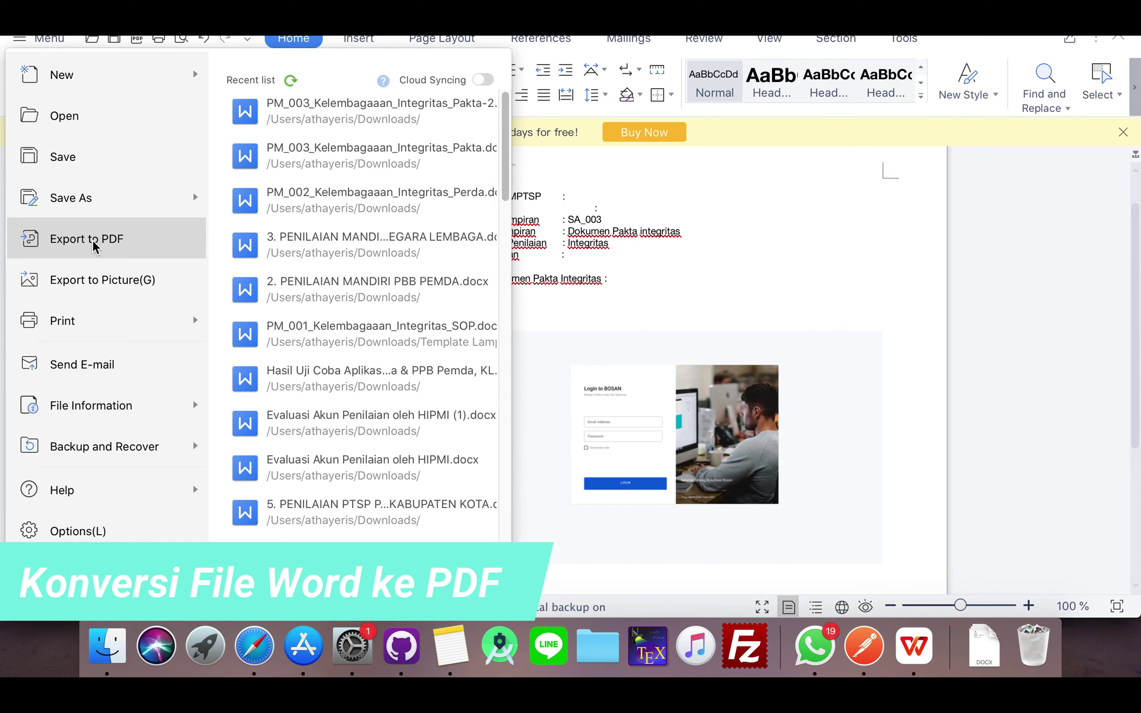
- Export the document as PM_003_Kelembagaan_Integritas_Pakta-2.pdf, then close it without saving the docx
left_click(94, 243)
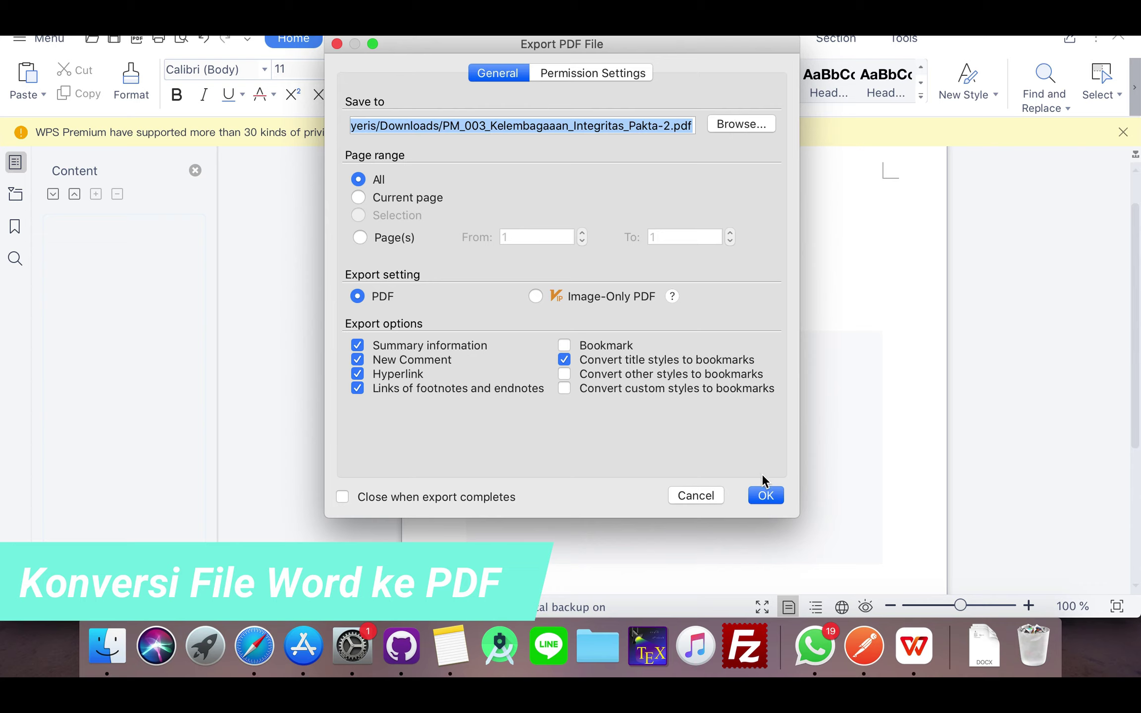
left_click(766, 497)
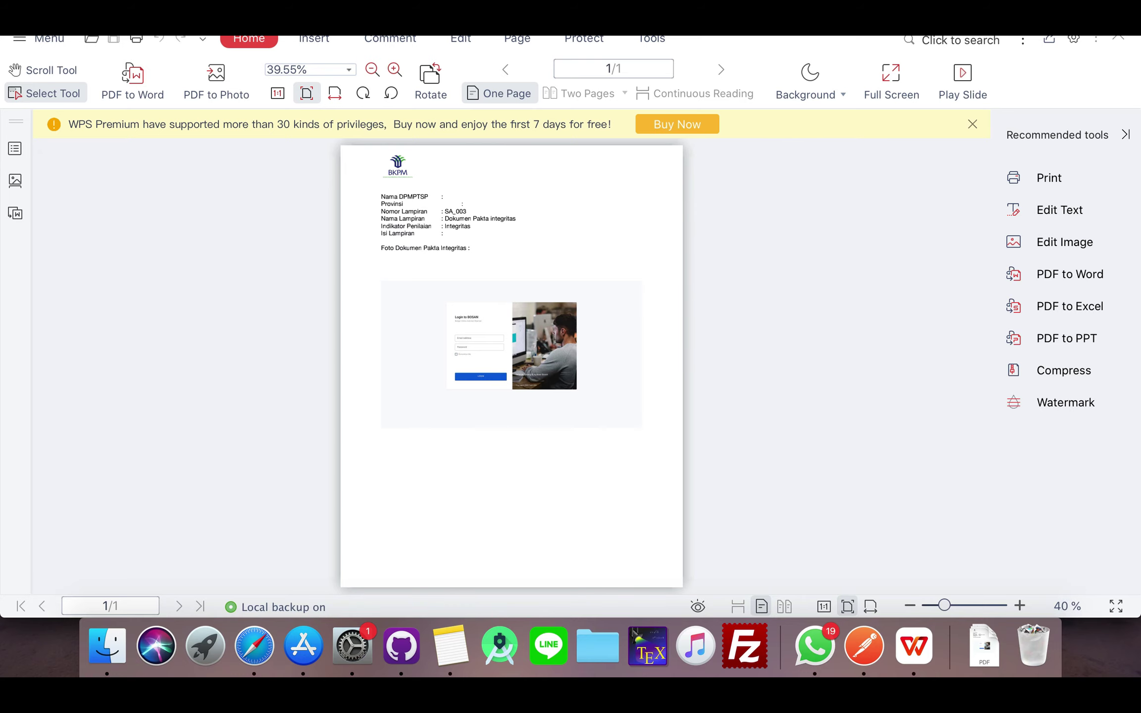
key("super+q")
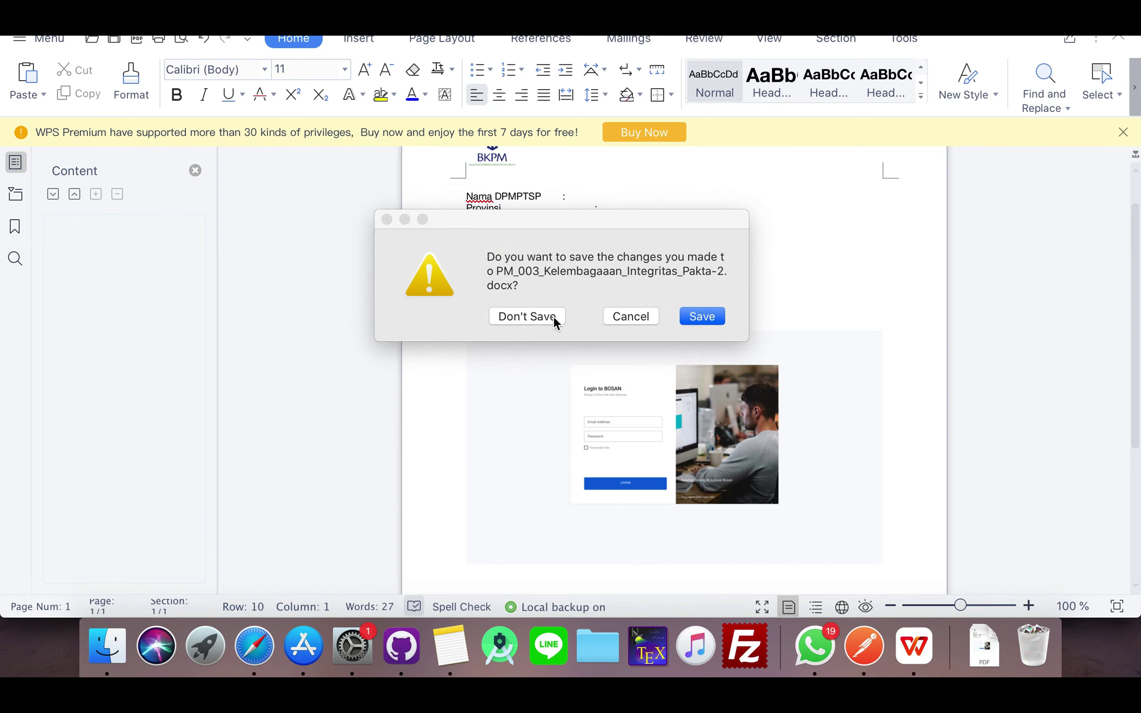
left_click(630, 317)
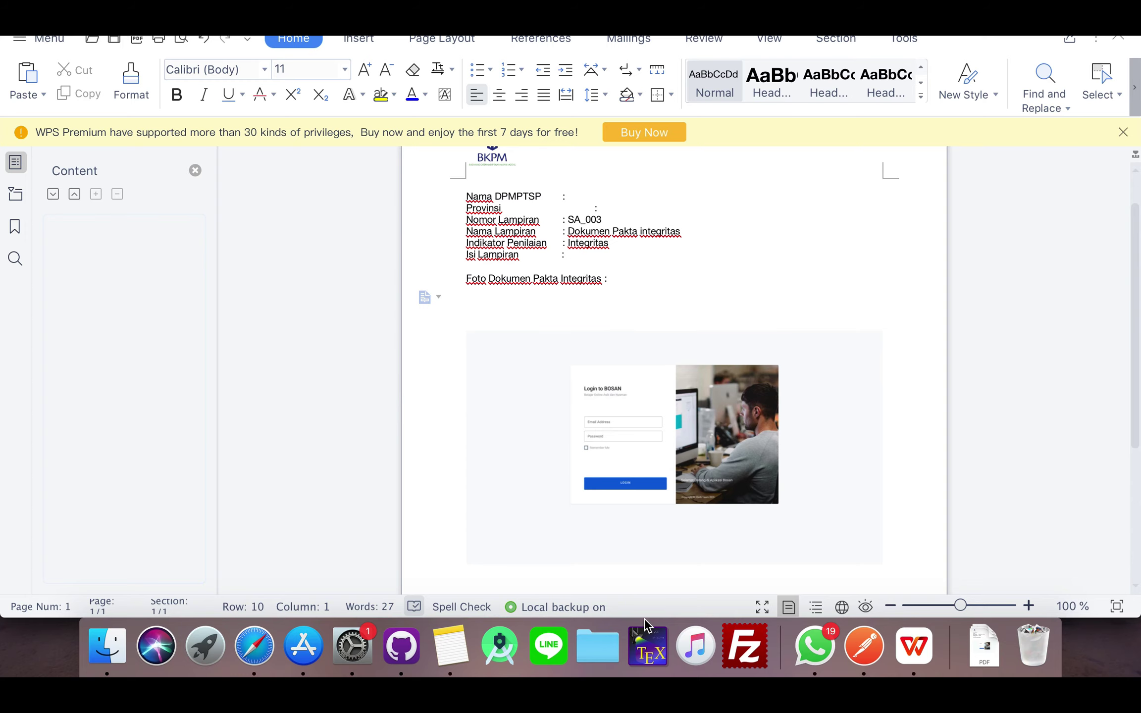
key("super+q")
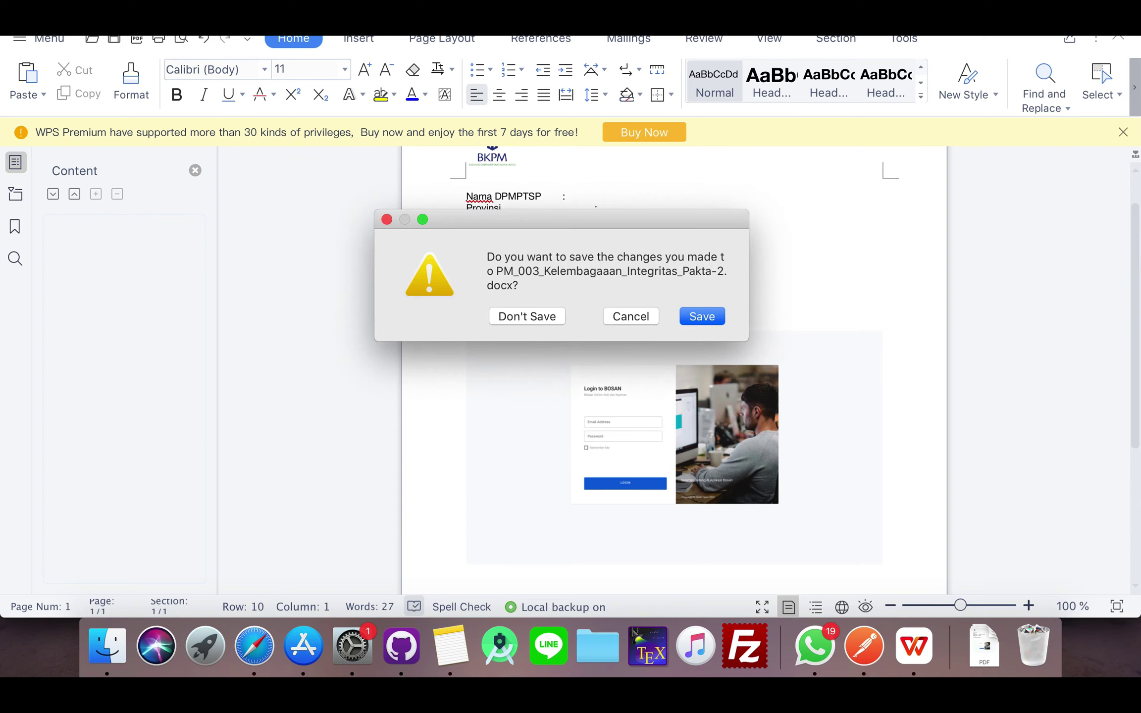
left_click(527, 316)
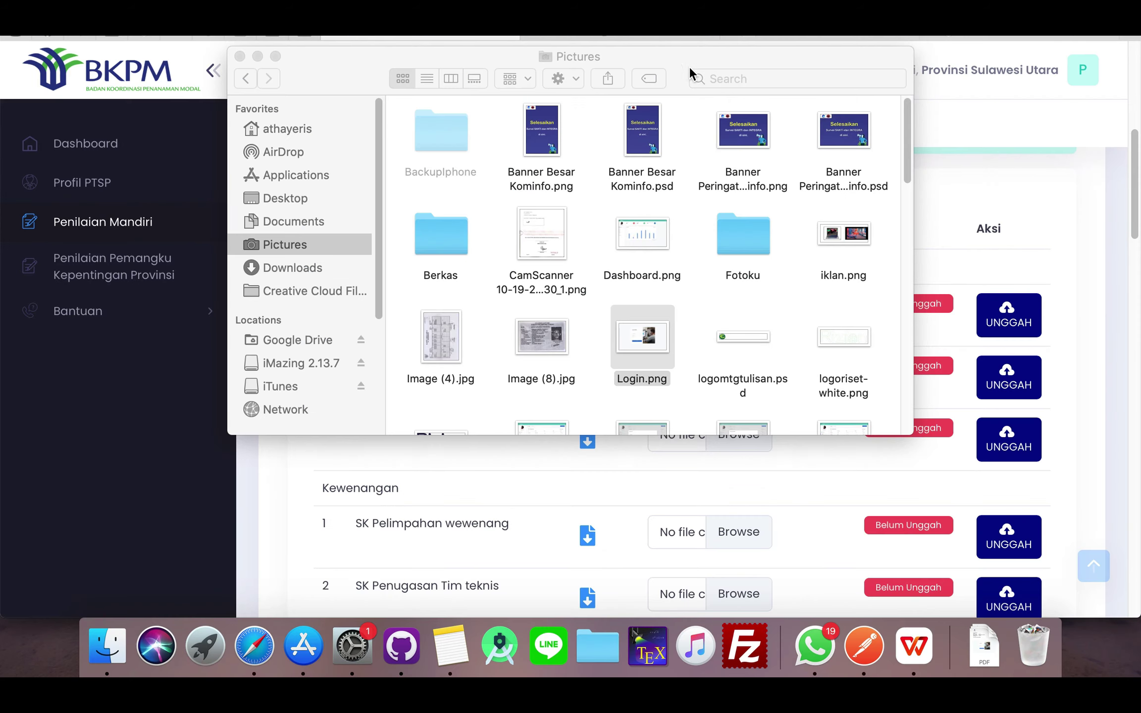
- Attach PM_003_Kelembagaan_Integritas_Pakta-2.pdf from Downloads to Dokumen Pakta integritas and upload it
key("Escape")
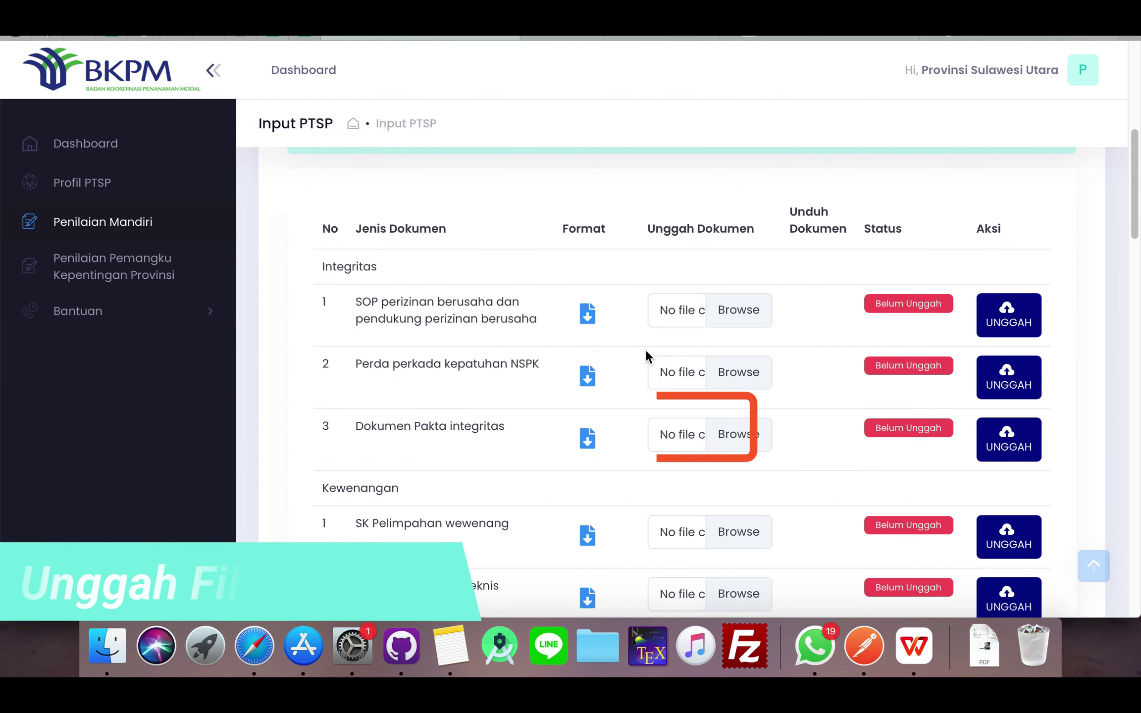
left_click(729, 439)
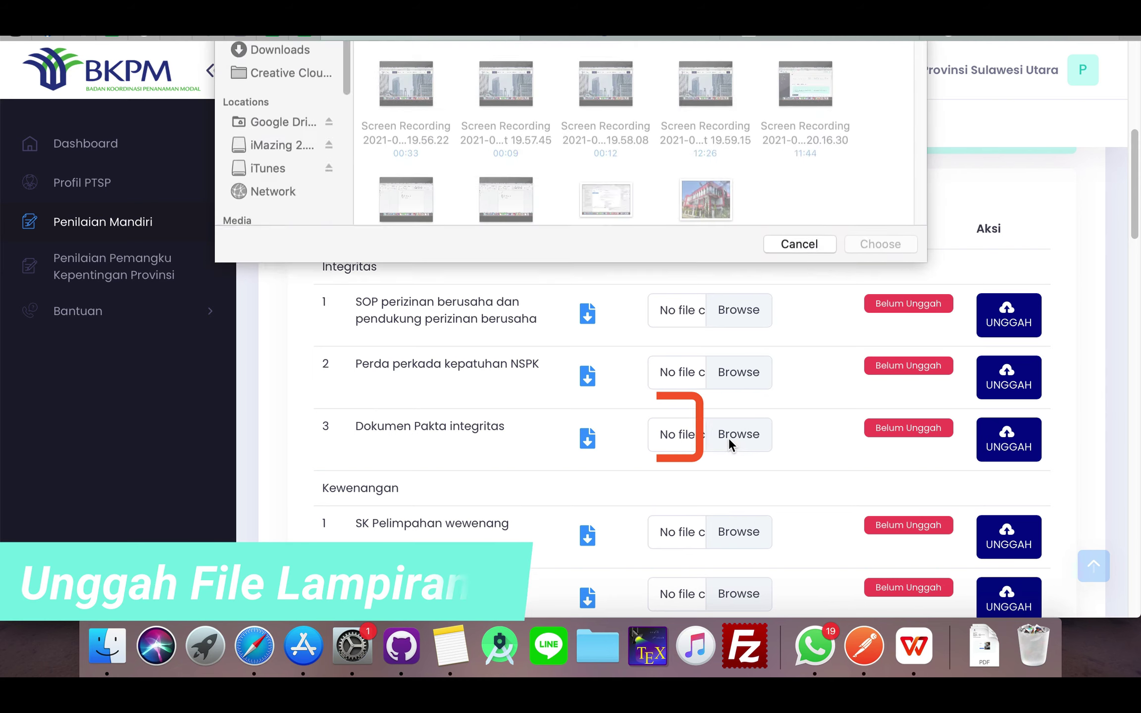
left_click(291, 224)
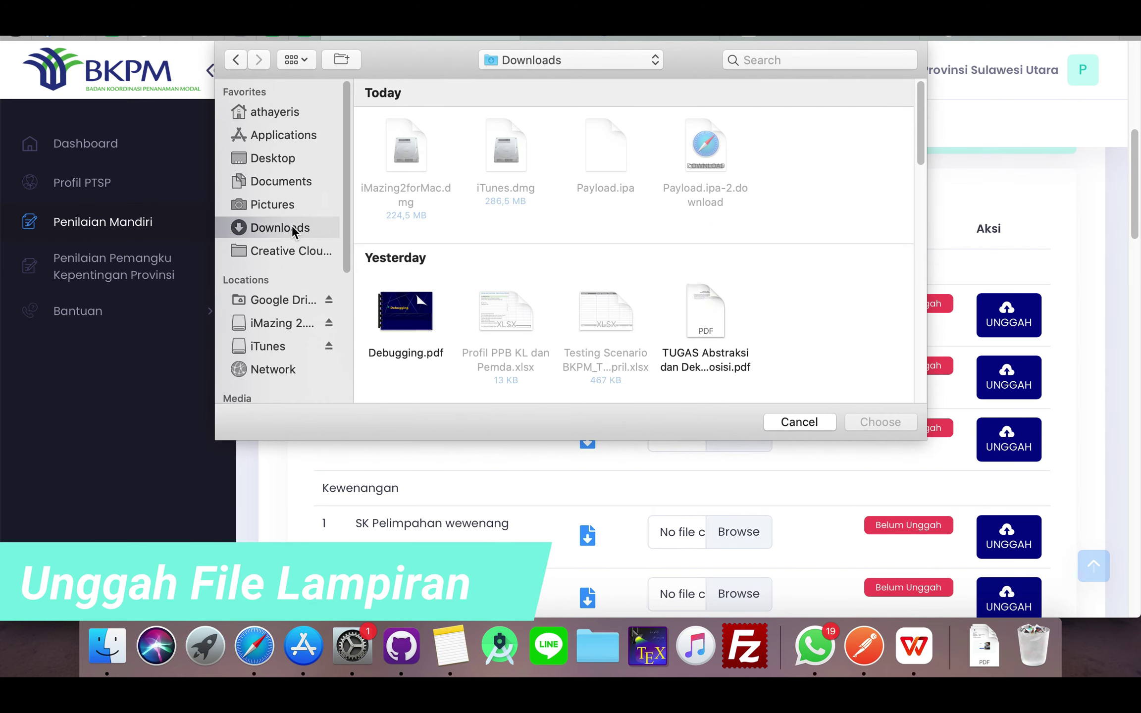
scroll(708, 282, "down", 1)
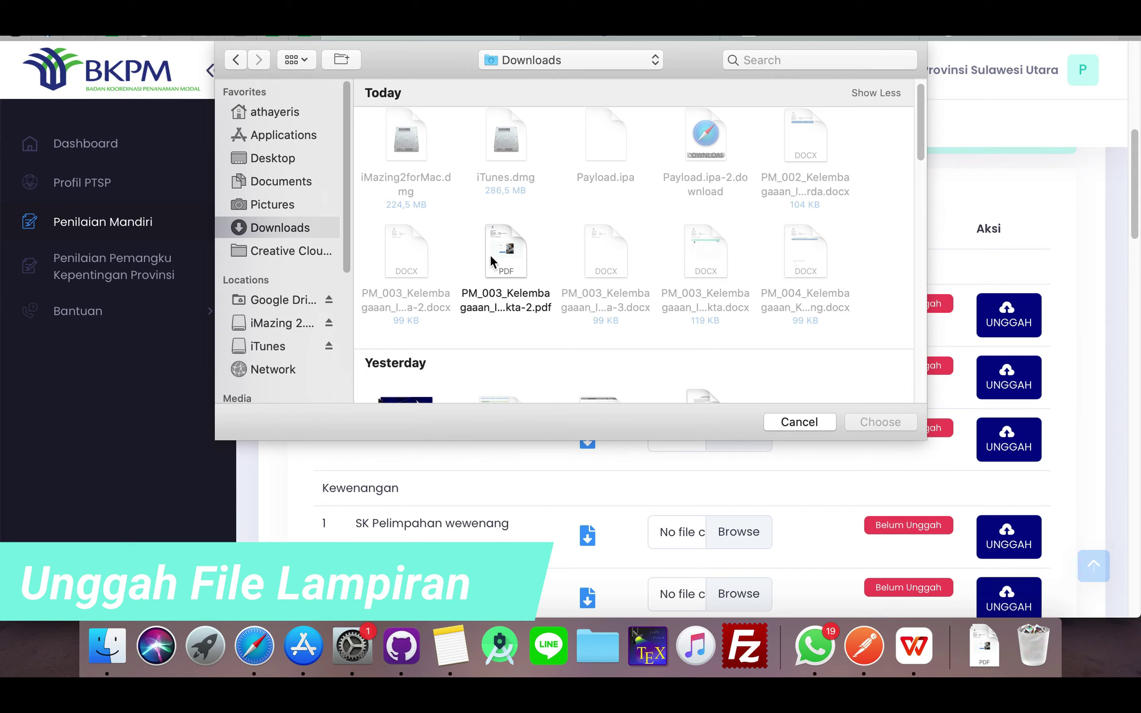
left_click(506, 255)
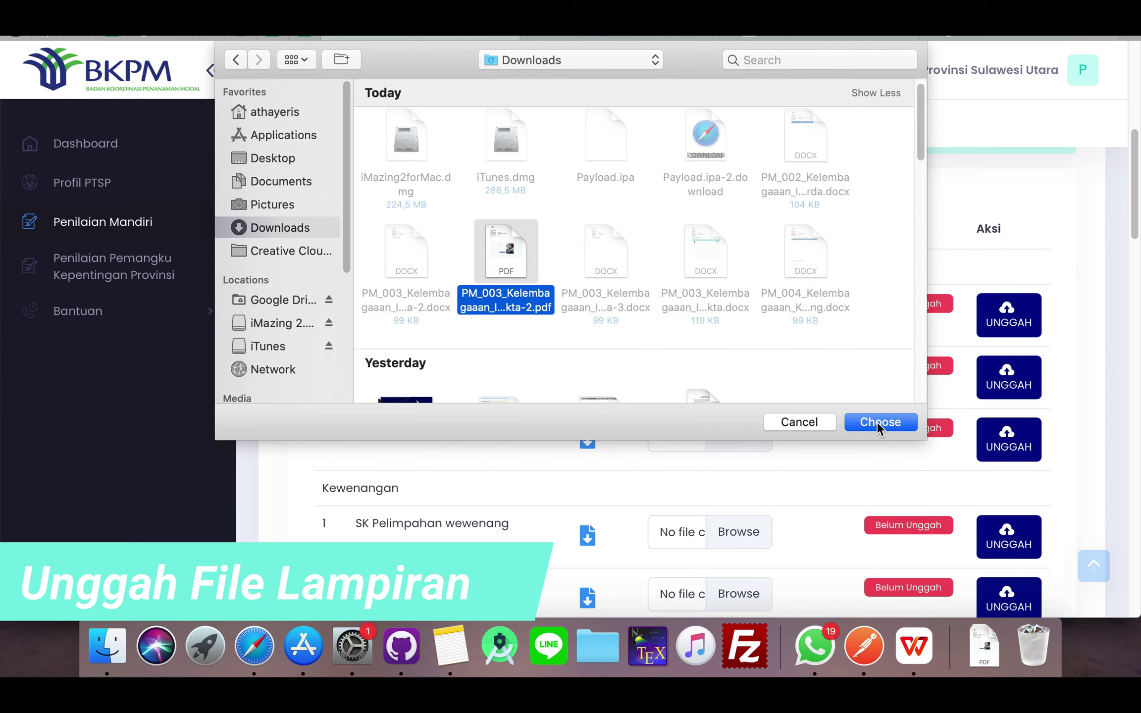
left_click(878, 422)
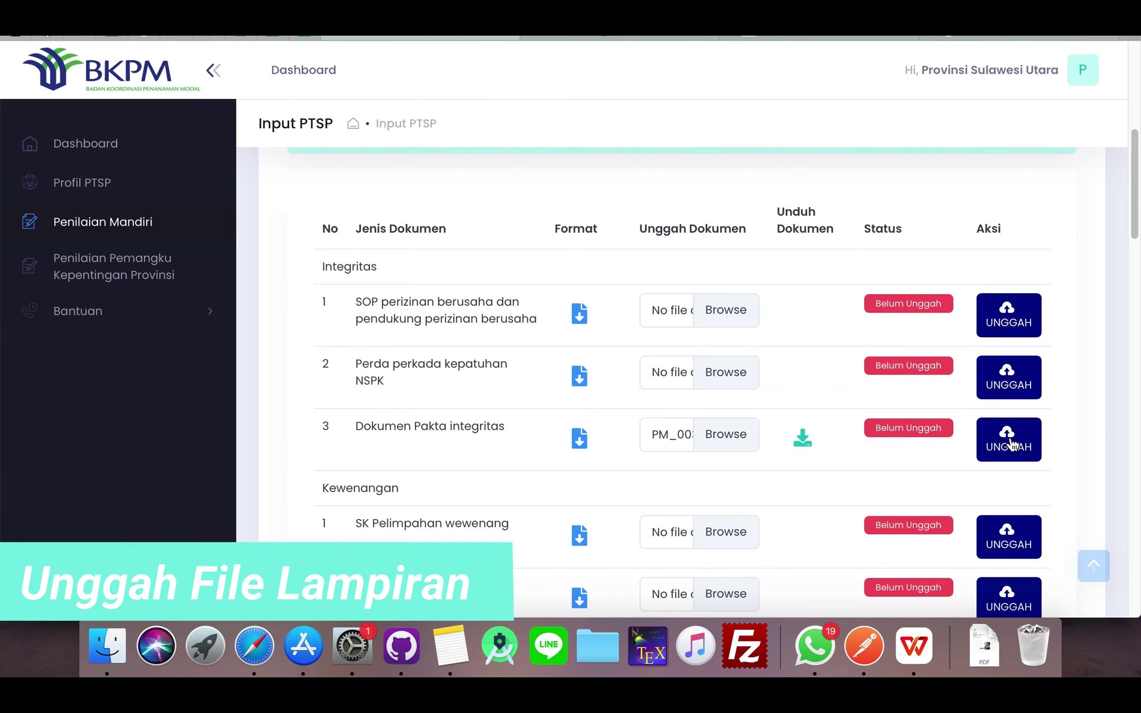
left_click(1009, 443)
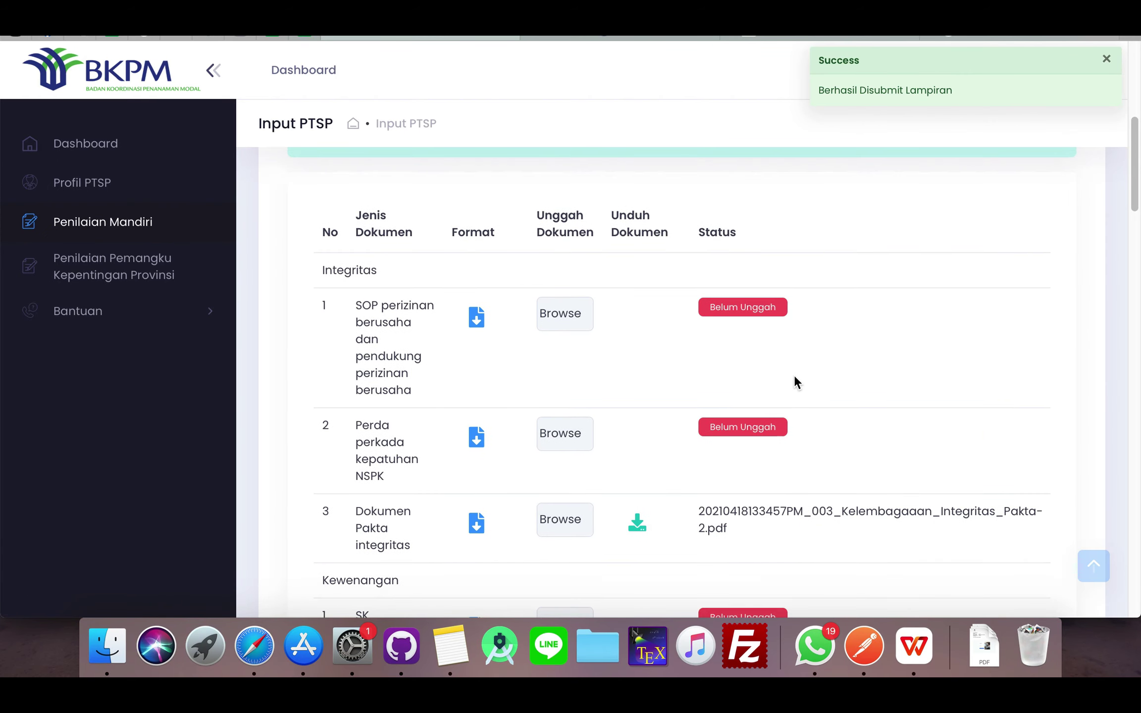
scroll(835, 417, "down", 3)
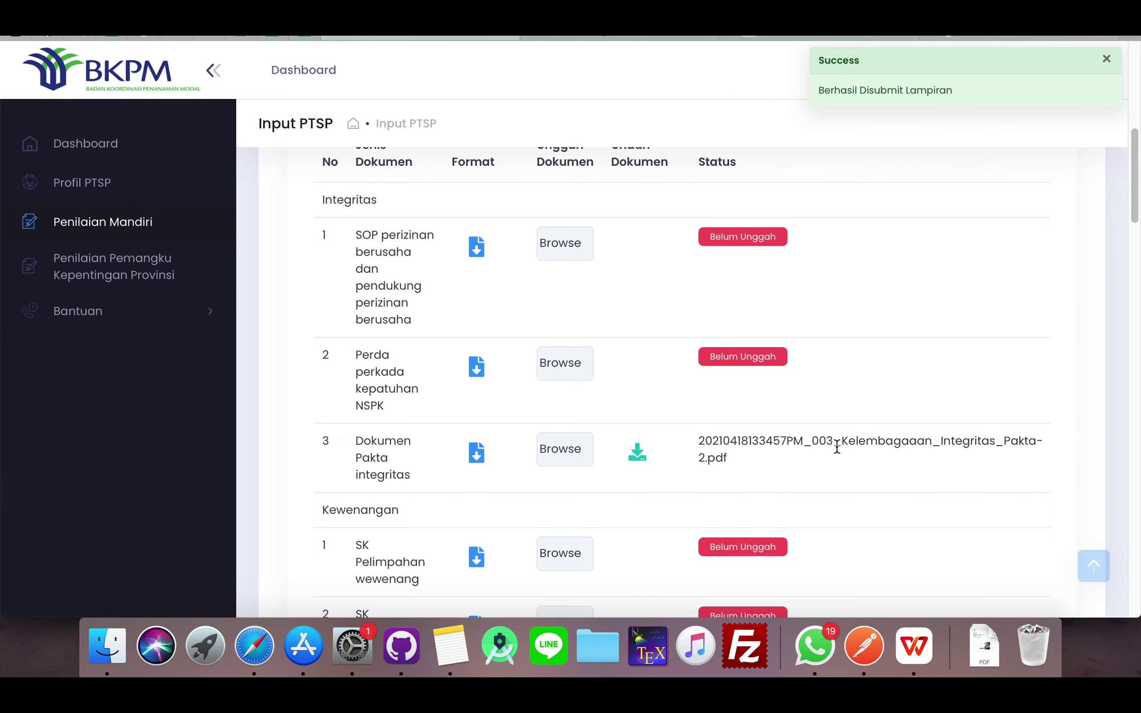
scroll(773, 449, "down", 2)
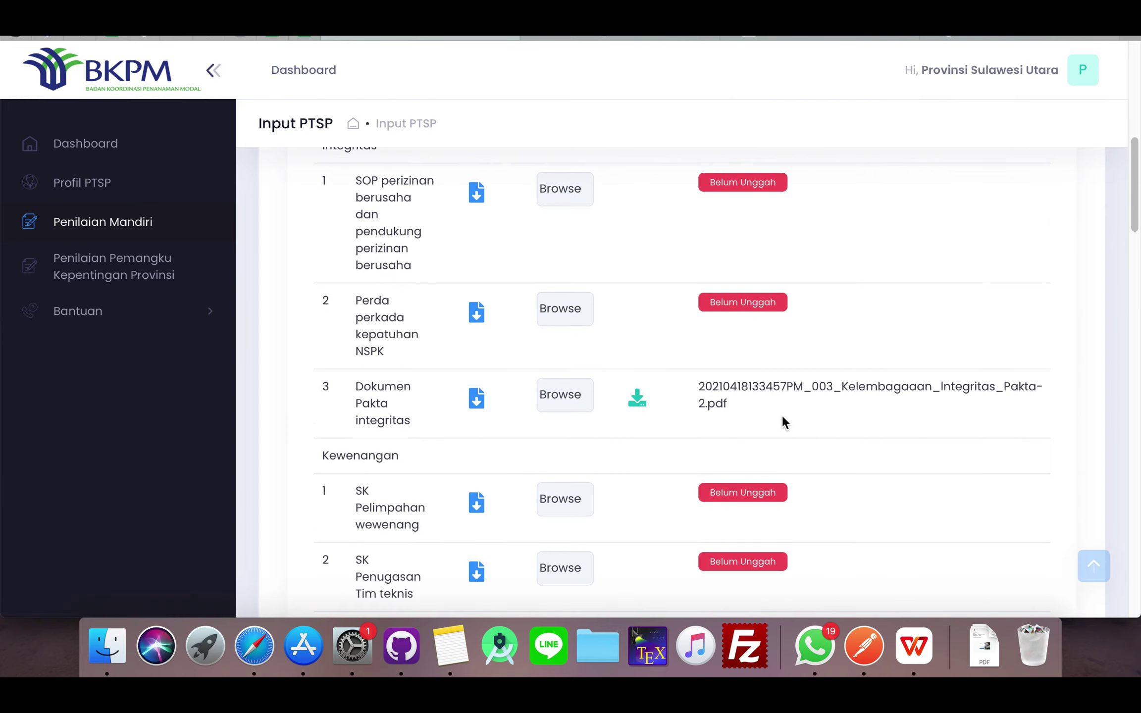
left_click_drag(736, 402, 700, 384)
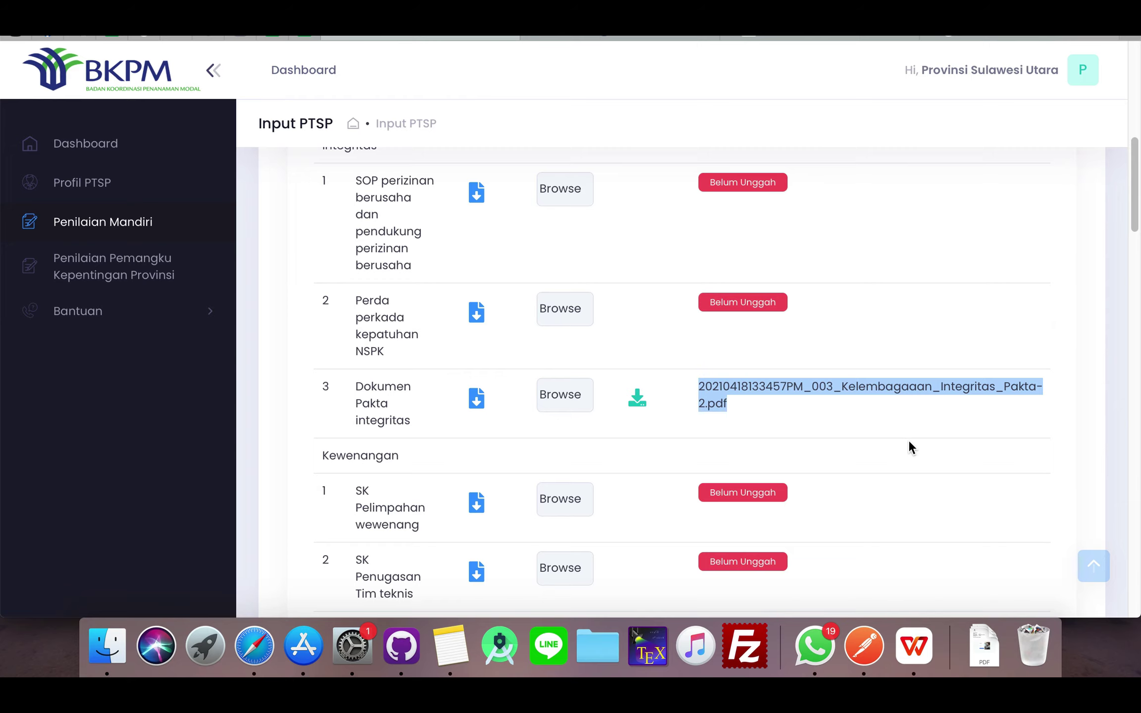
scroll(910, 443, "down", 15)
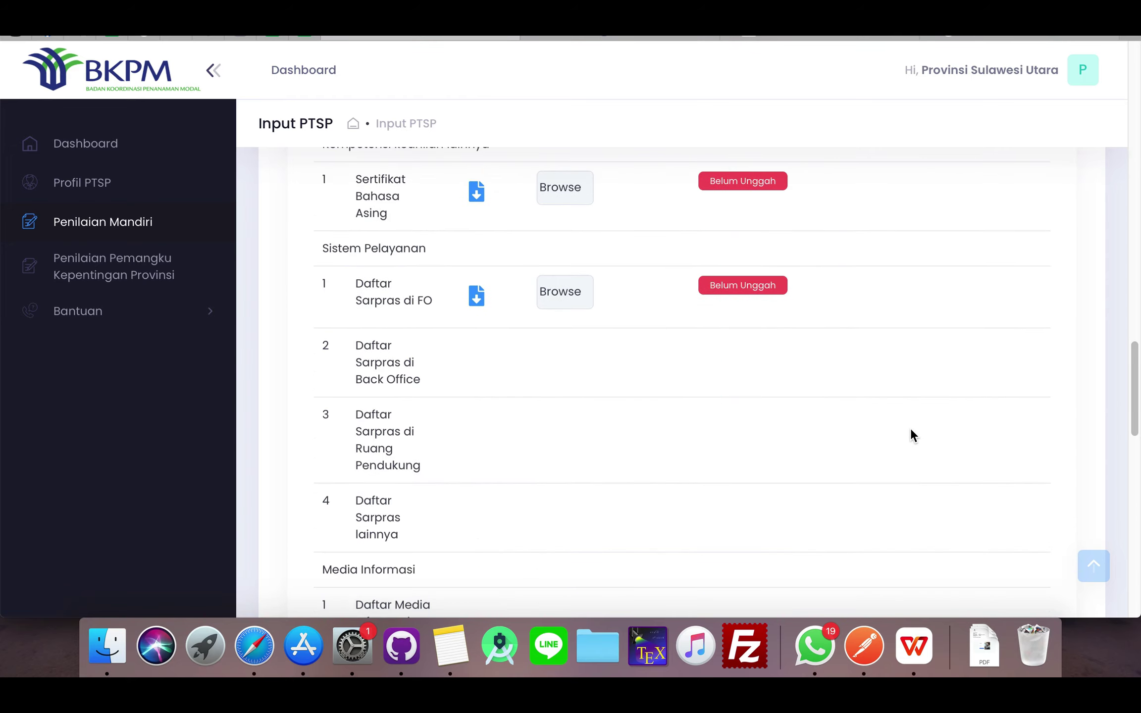
scroll(914, 435, "down", 15)
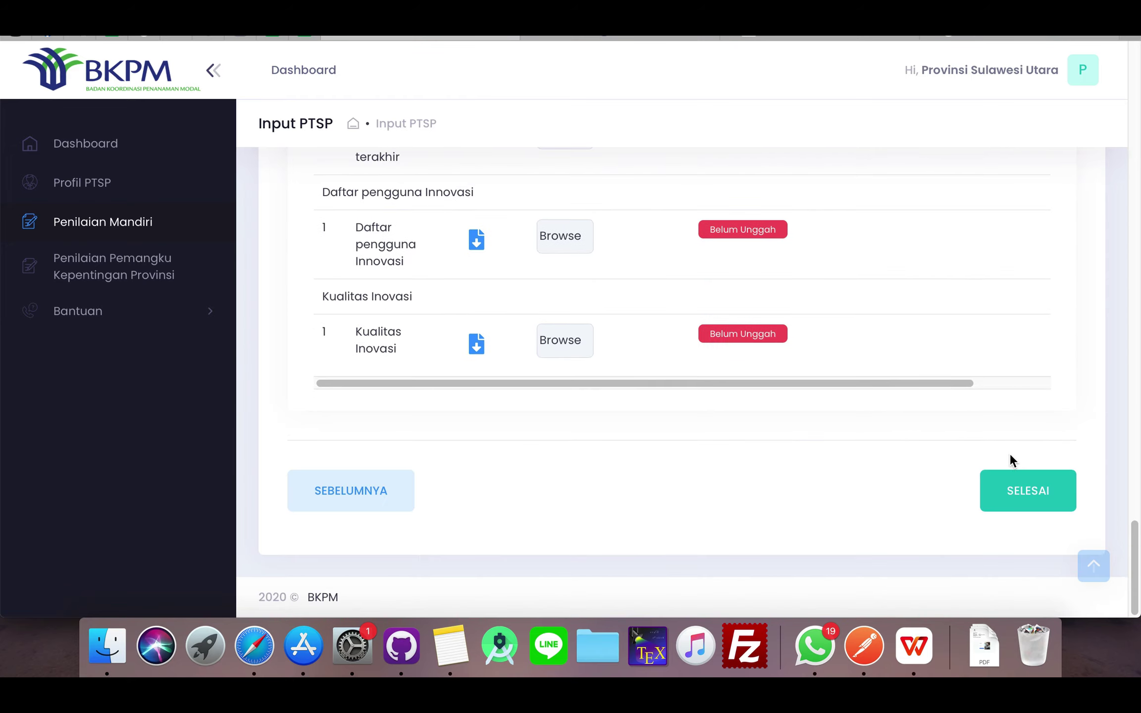
scroll(817, 327, "up", 10)
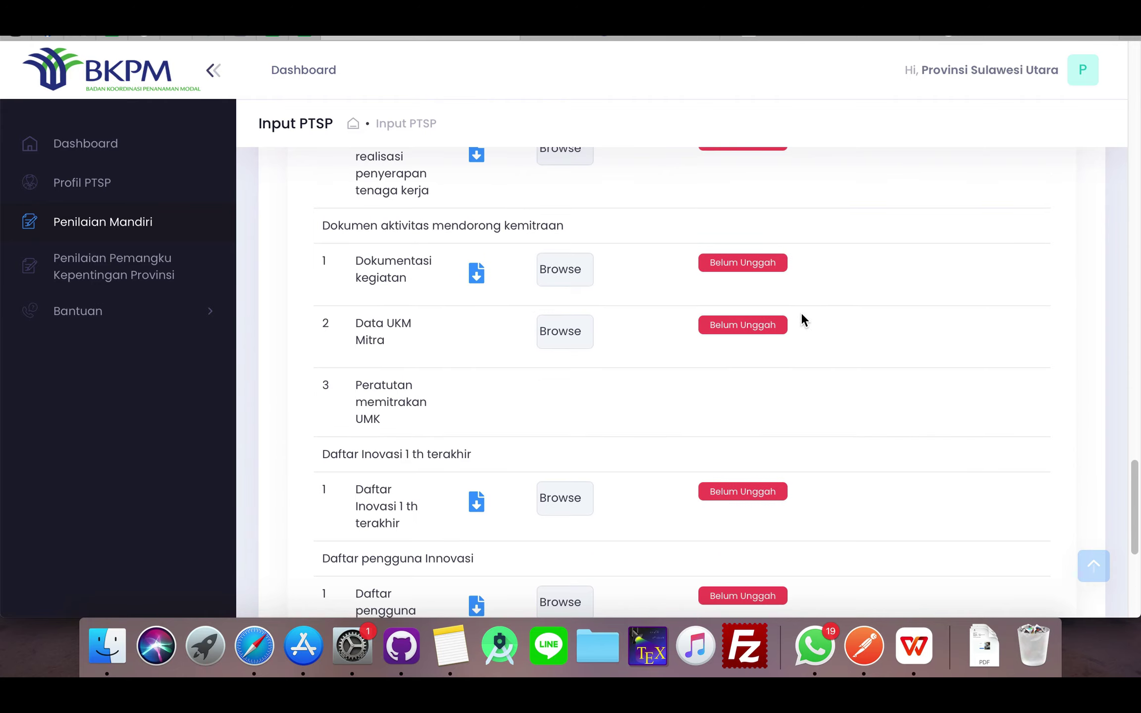
scroll(802, 319, "up", 20)
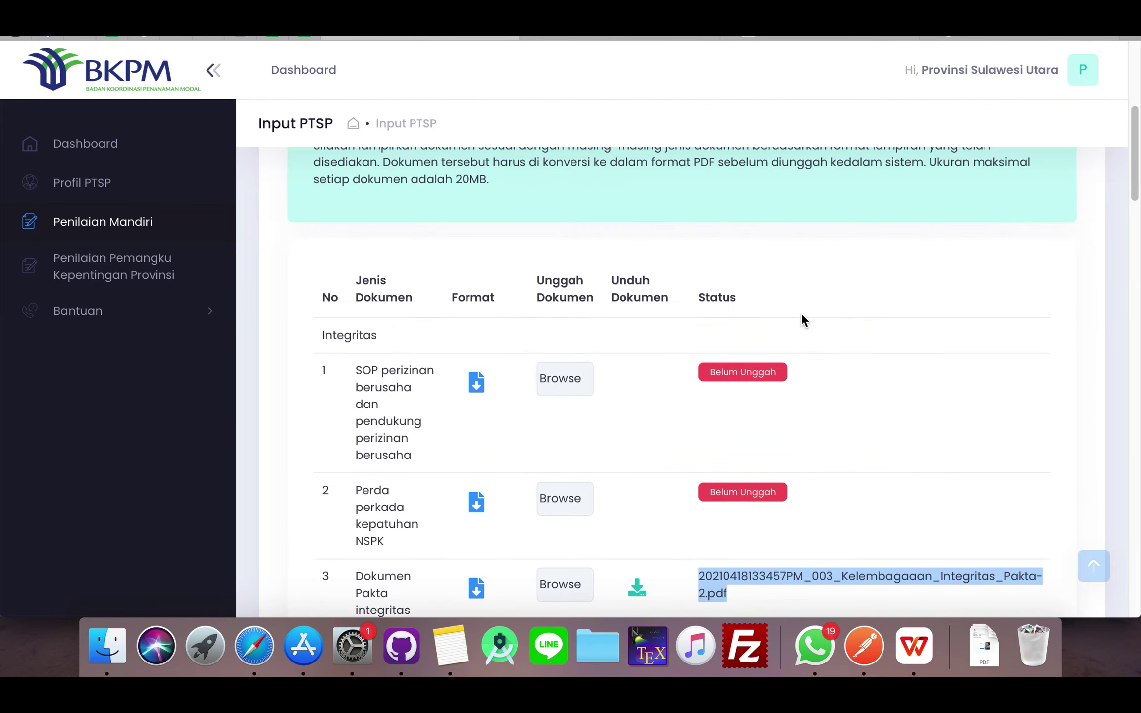
scroll(808, 337, "down", 20)
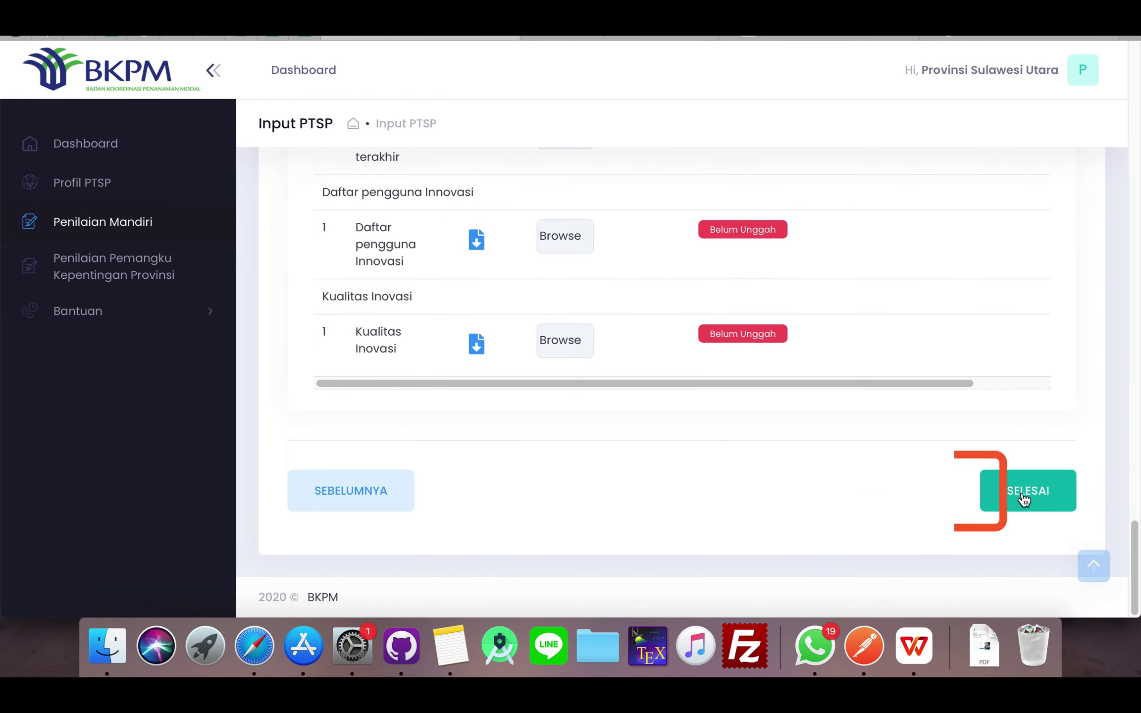
- Submit the self-assessment with SELESAI, confirm it, and return to the dashboard showing TOTAL 22
left_click(1023, 493)
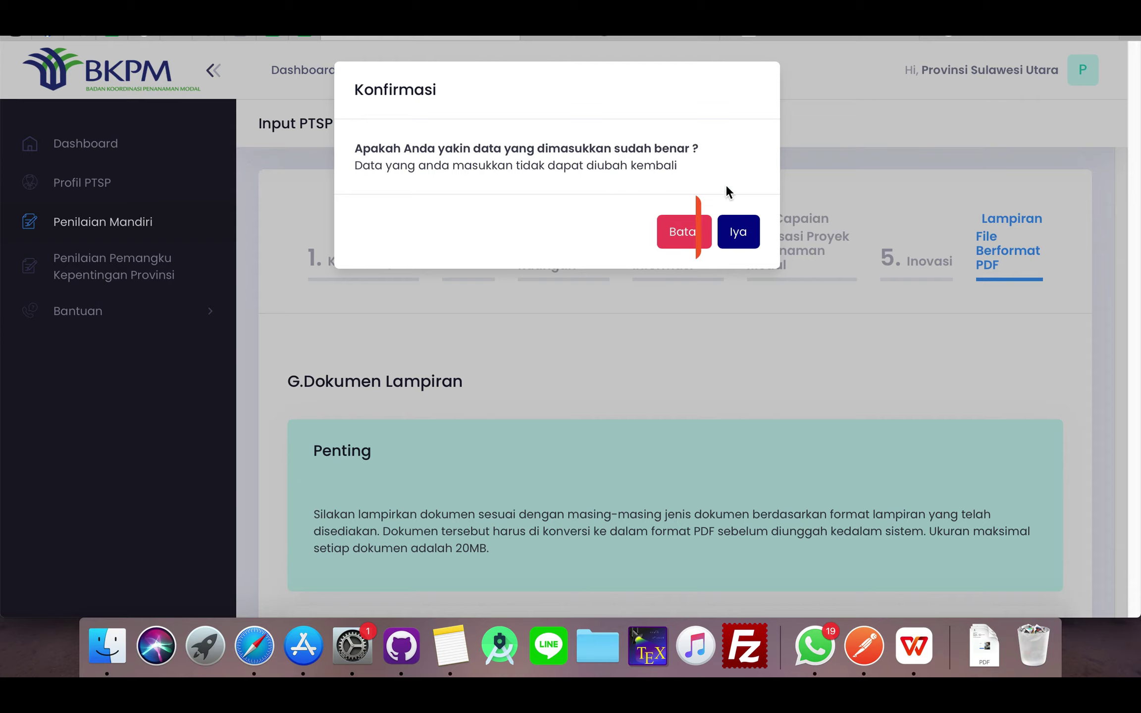
left_click(738, 231)
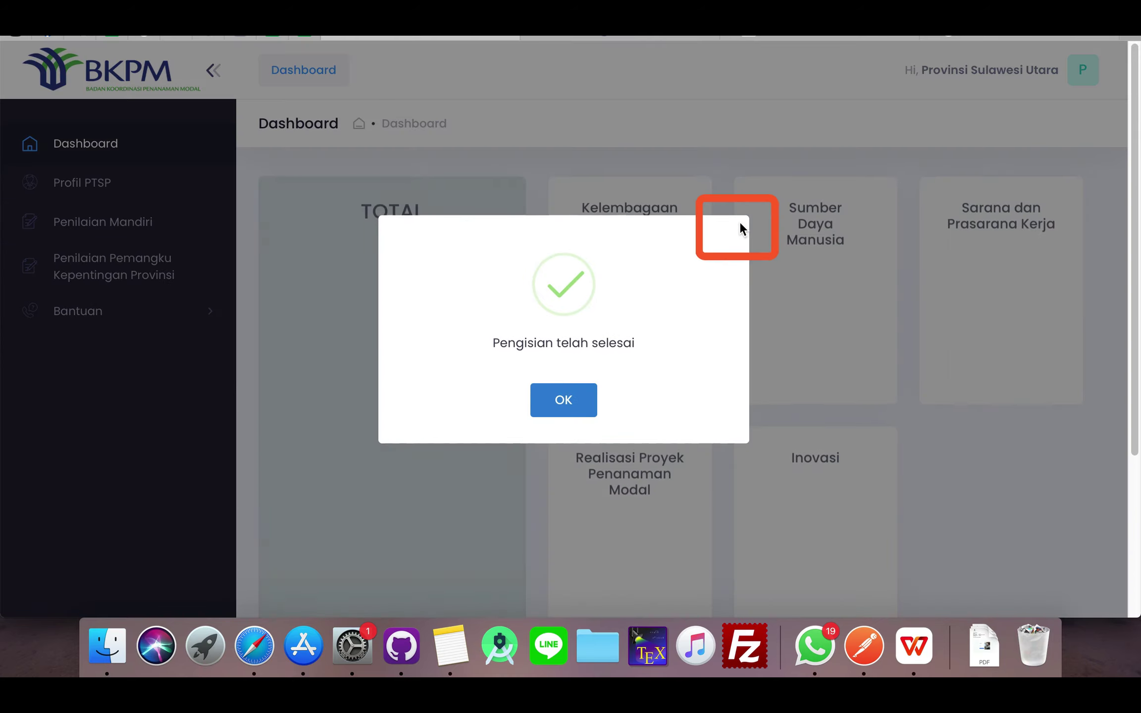
left_click(576, 401)
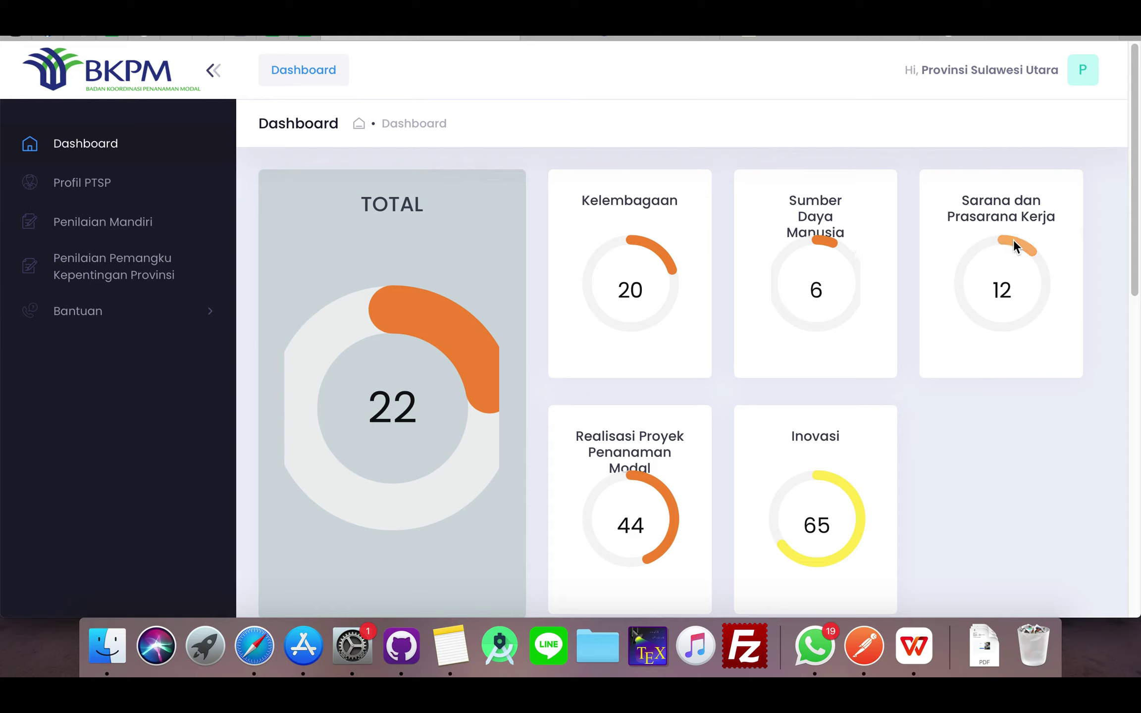
scroll(758, 398, "down", 5)
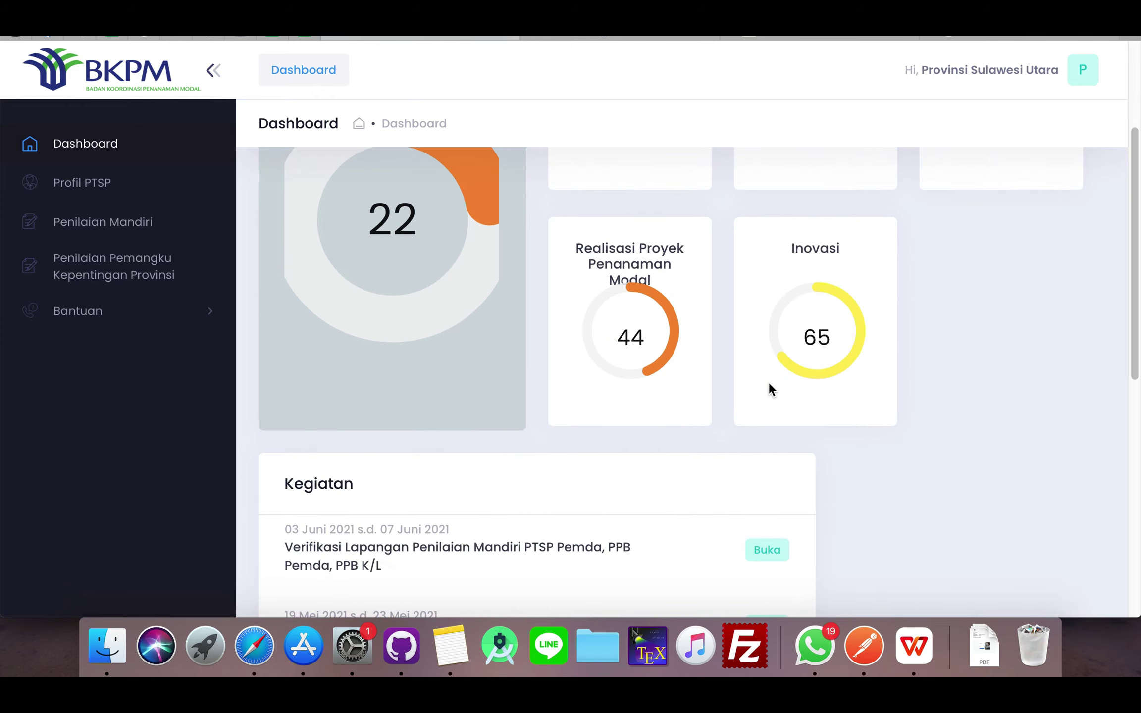
scroll(770, 388, "down", 1)
scroll(764, 332, "up", 3)
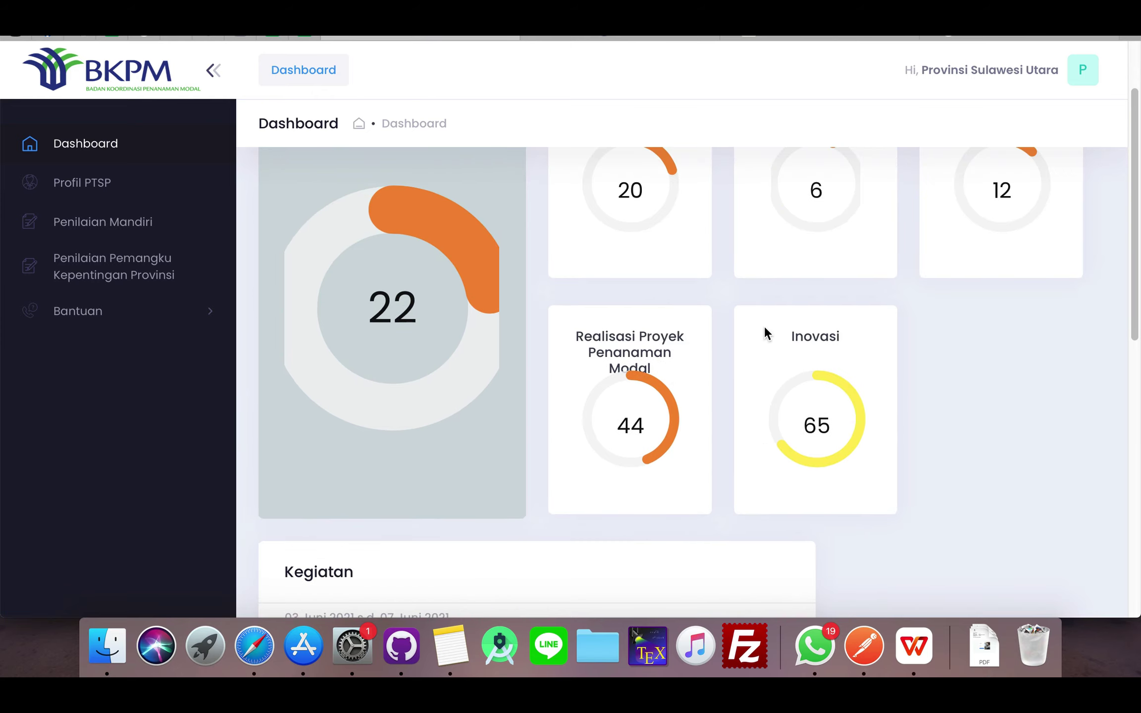
scroll(764, 332, "down", 1)
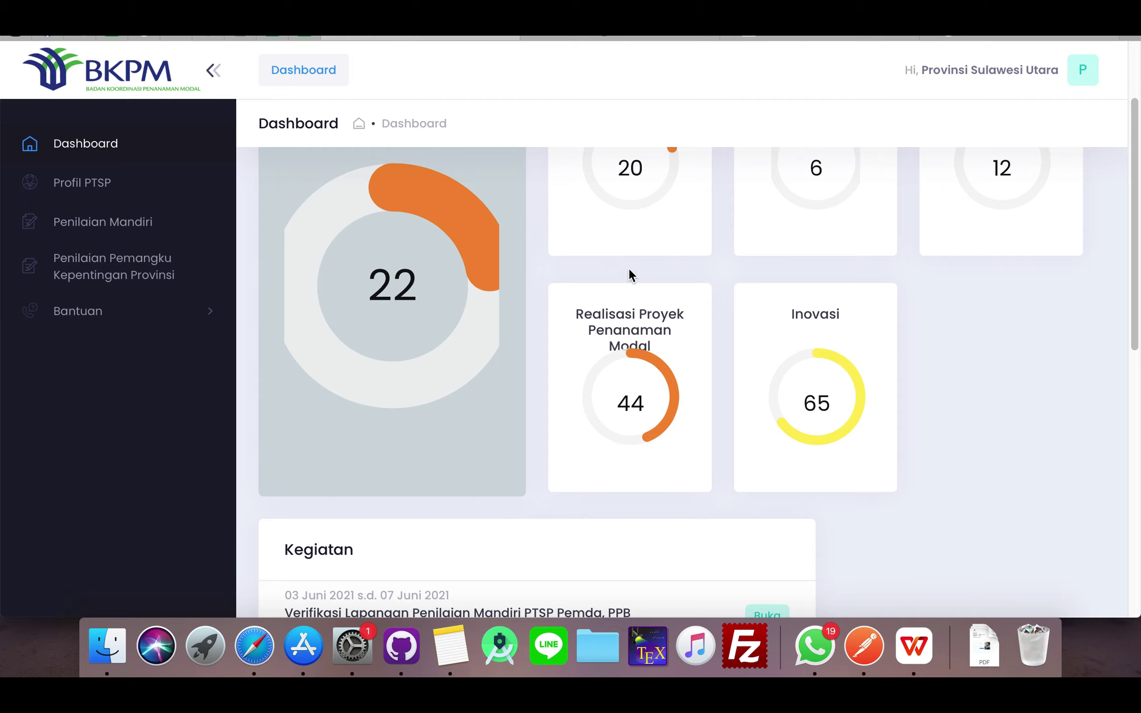
scroll(629, 275, "down", 5)
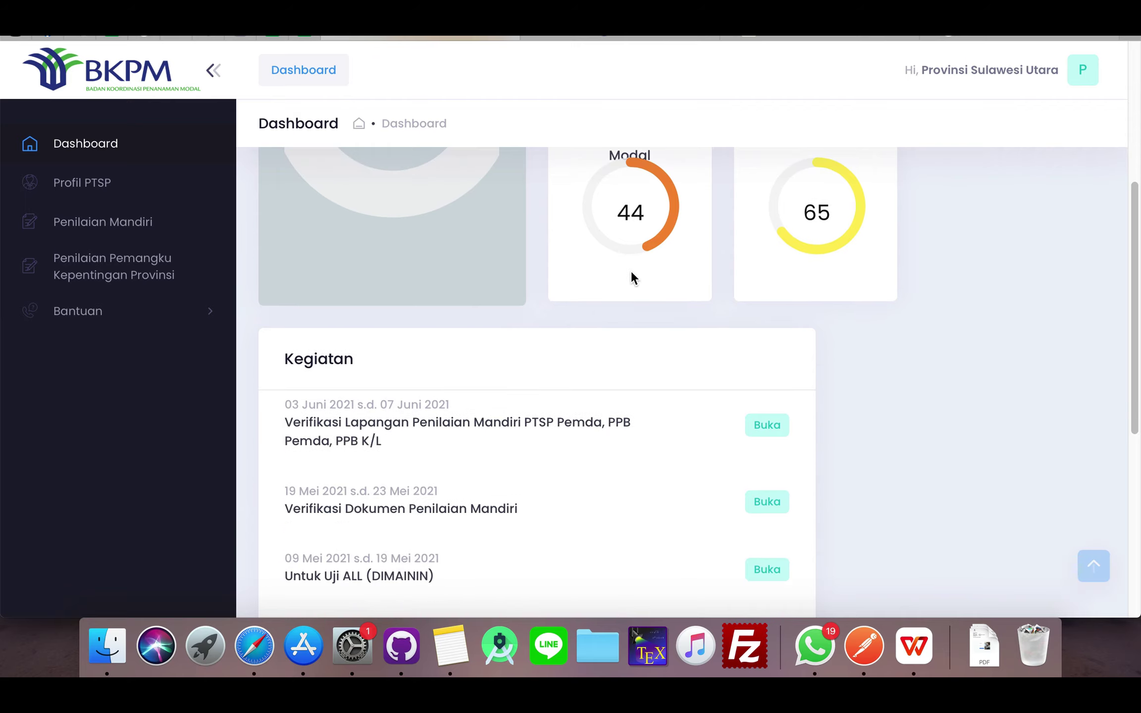
scroll(631, 275, "up", 6)
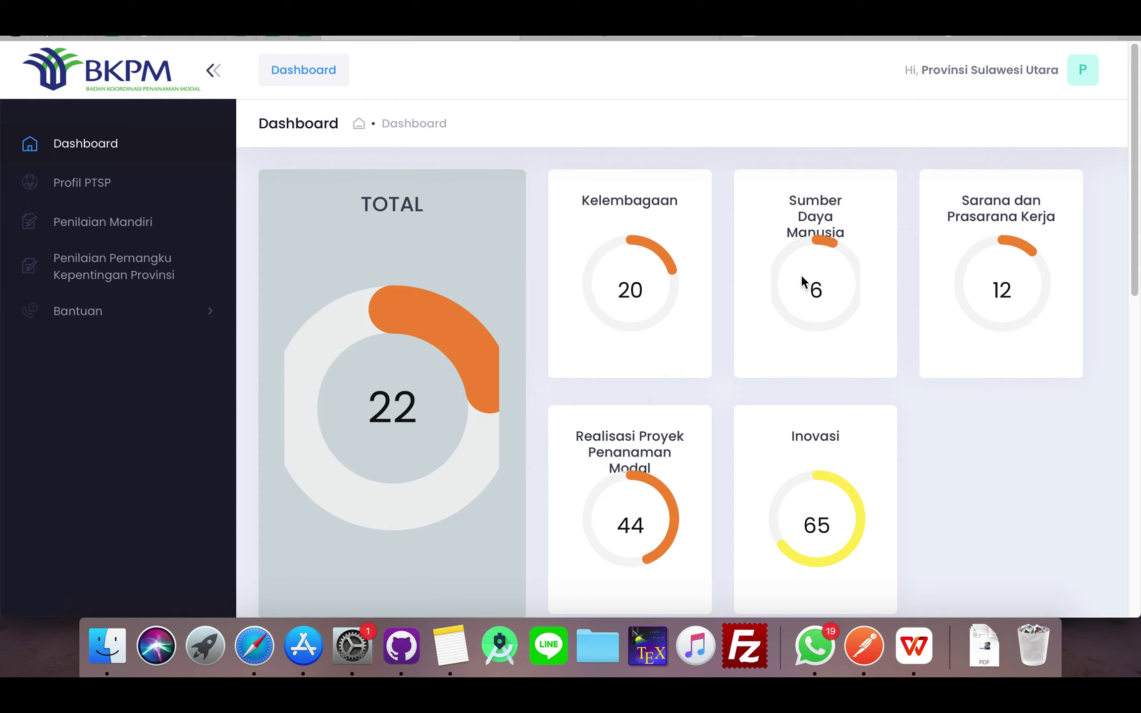